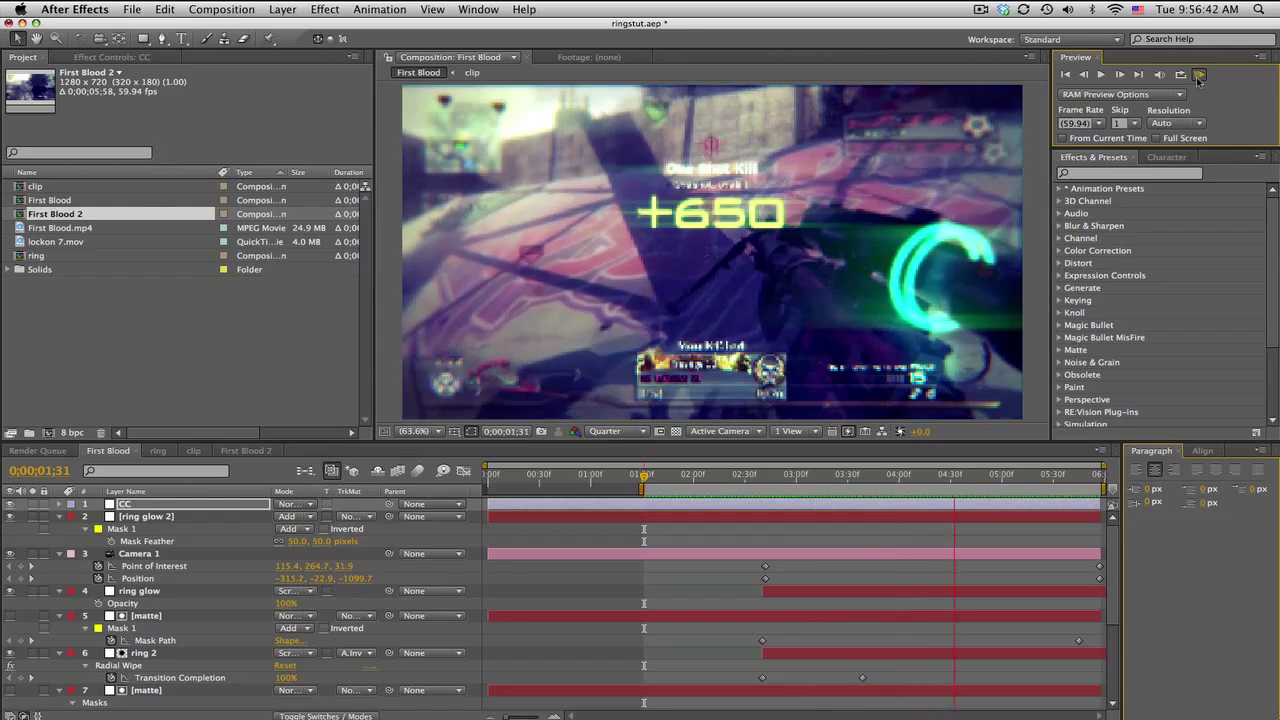
Stop the First Blood composition's preview and scrub through its timeline to examine the finished ring animation.
click(1213, 97)
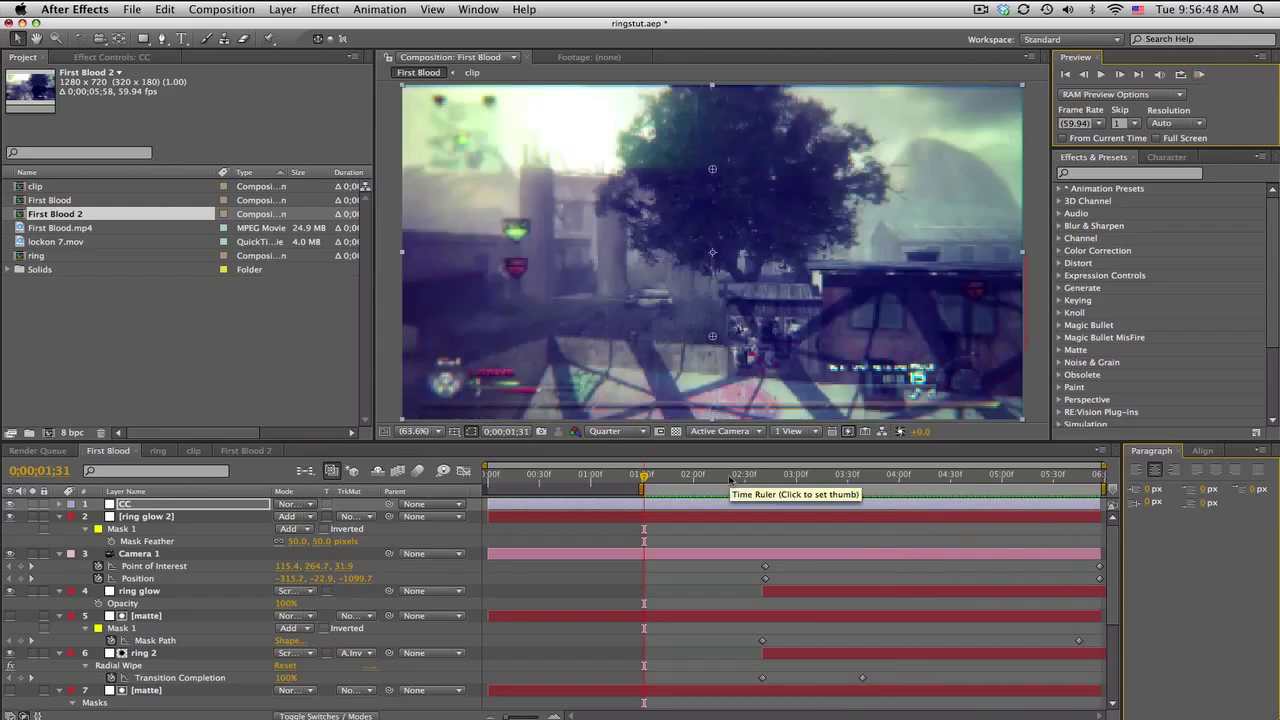
drag(730, 483, 942, 484)
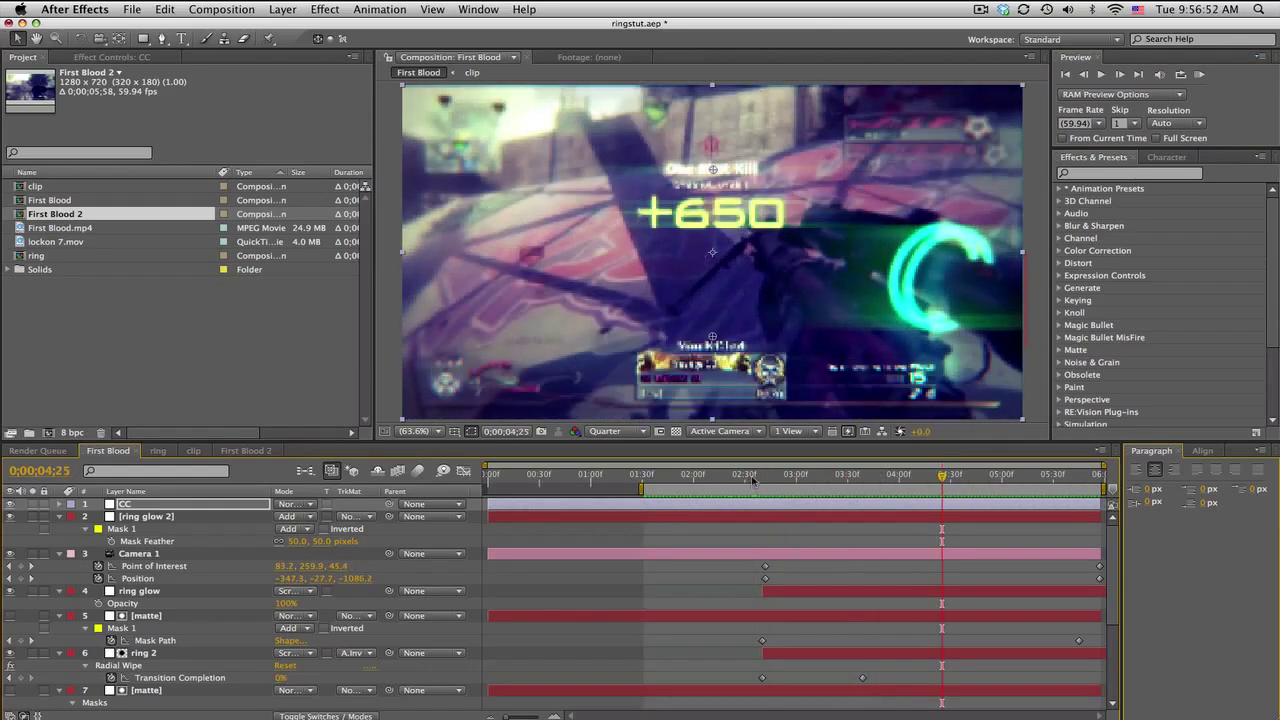
drag(753, 482, 790, 477)
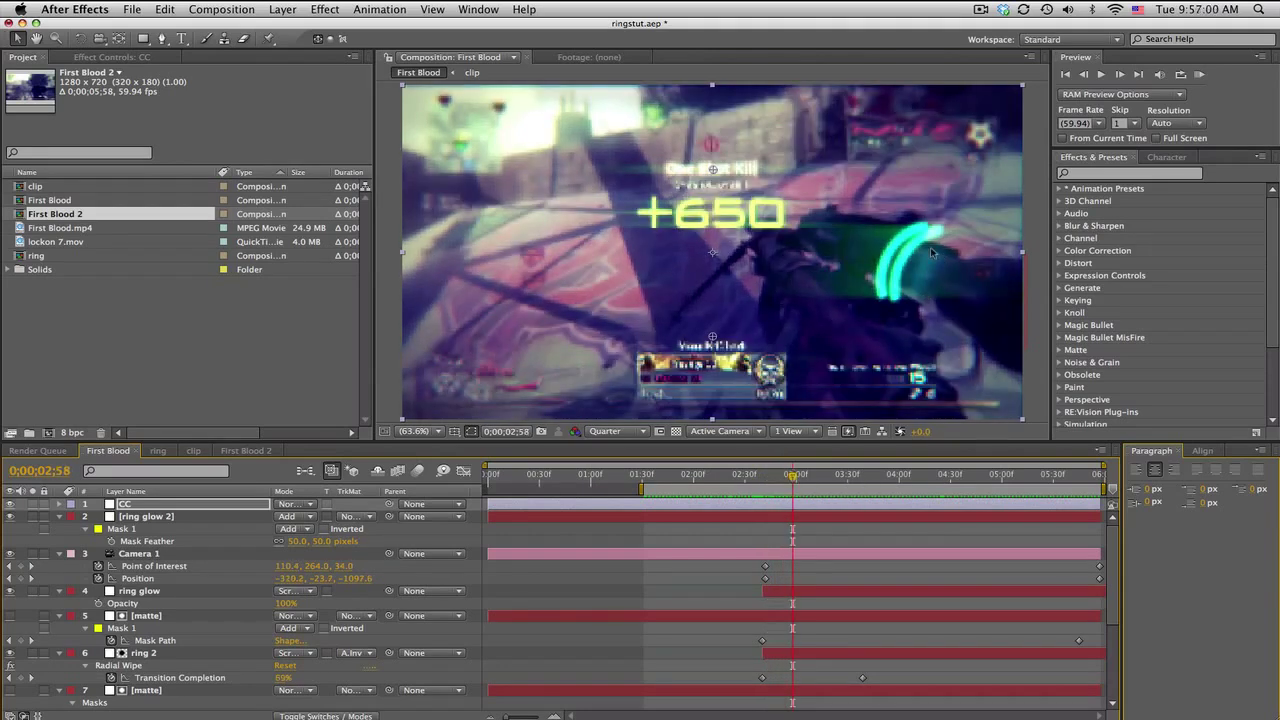
drag(792, 477, 821, 477)
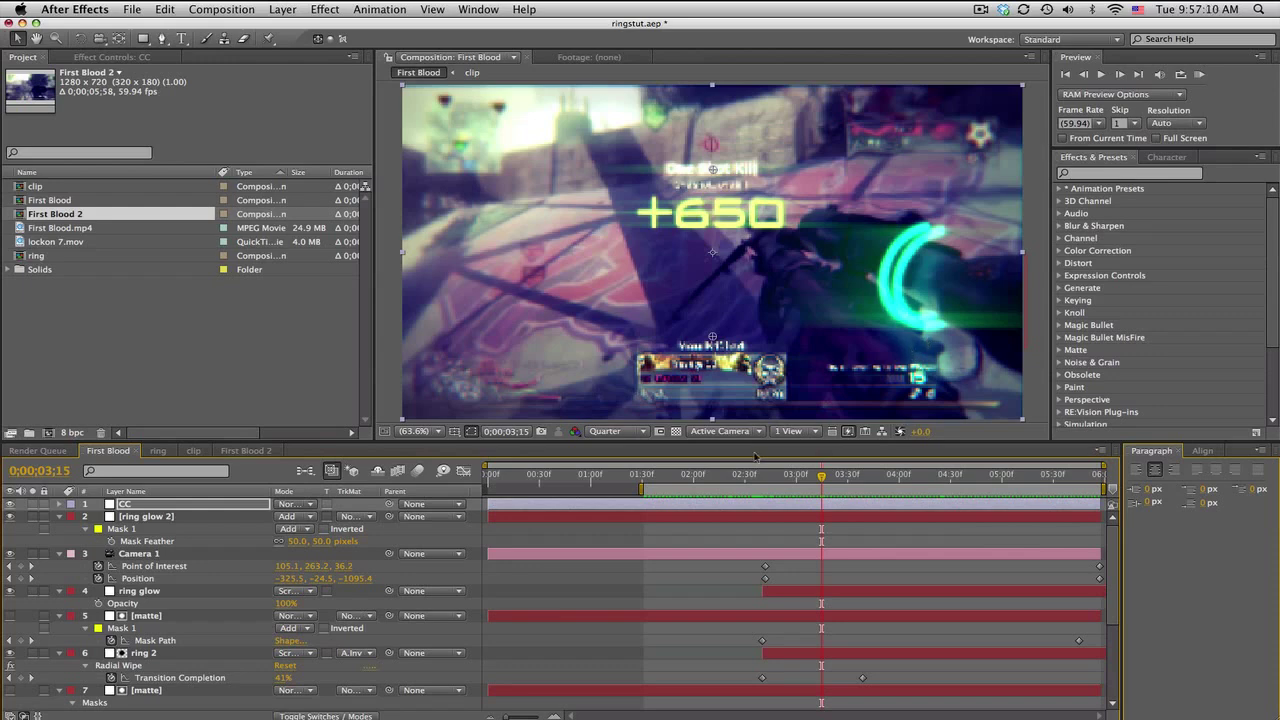
Open the First Blood 2 composition, review its slow-motion clip, and set the current time to the Twixtor speed keyframe at 0;00;02;41.
click(280, 452)
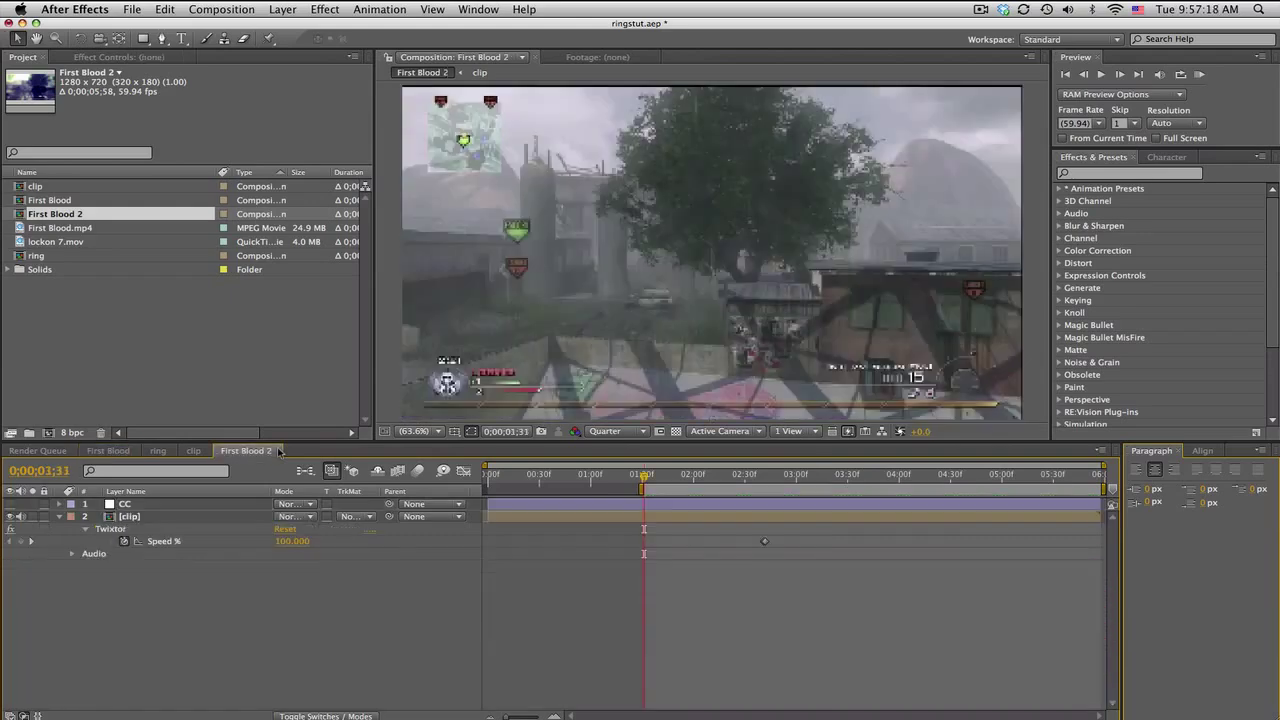
click(689, 477)
key(space)
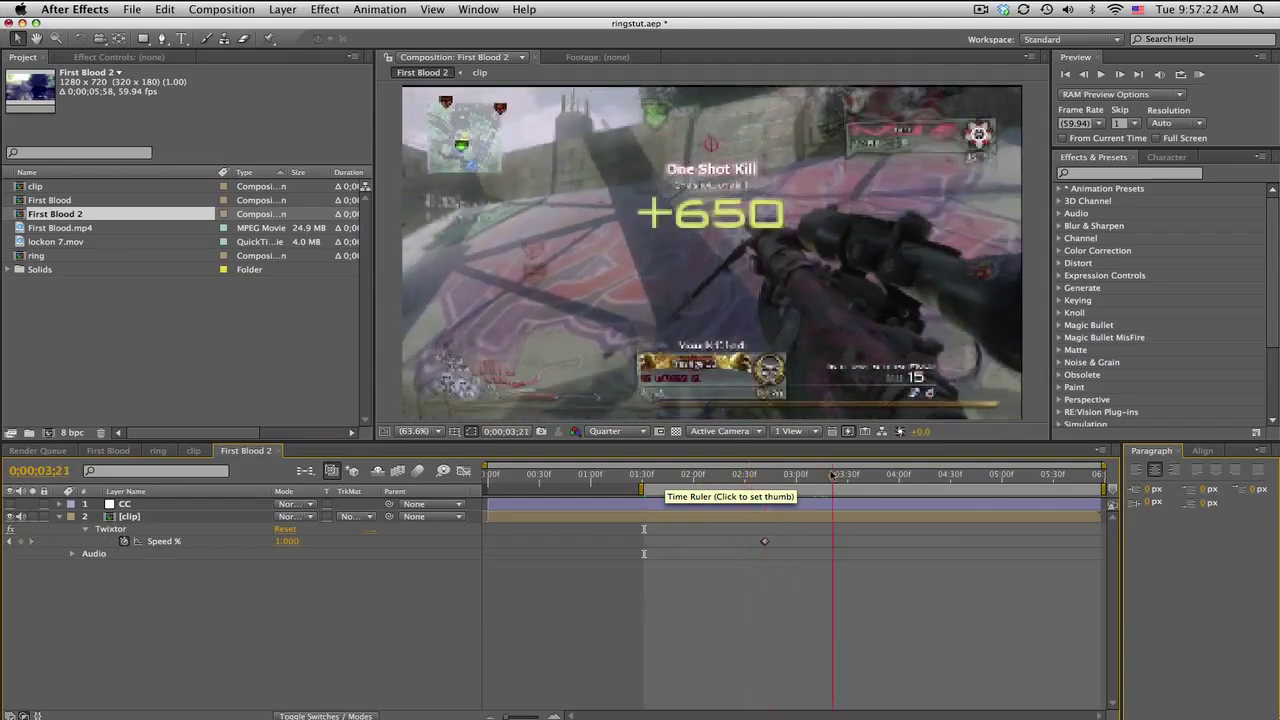
click(753, 476)
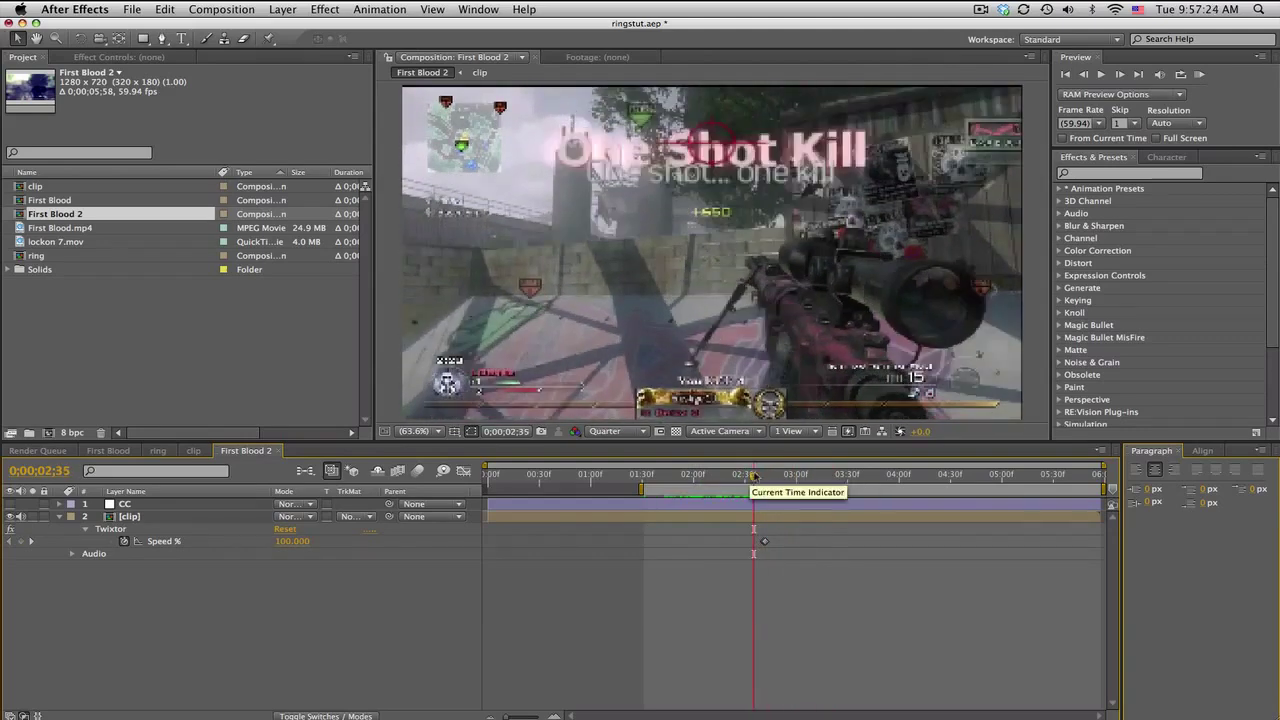
drag(753, 476, 803, 470)
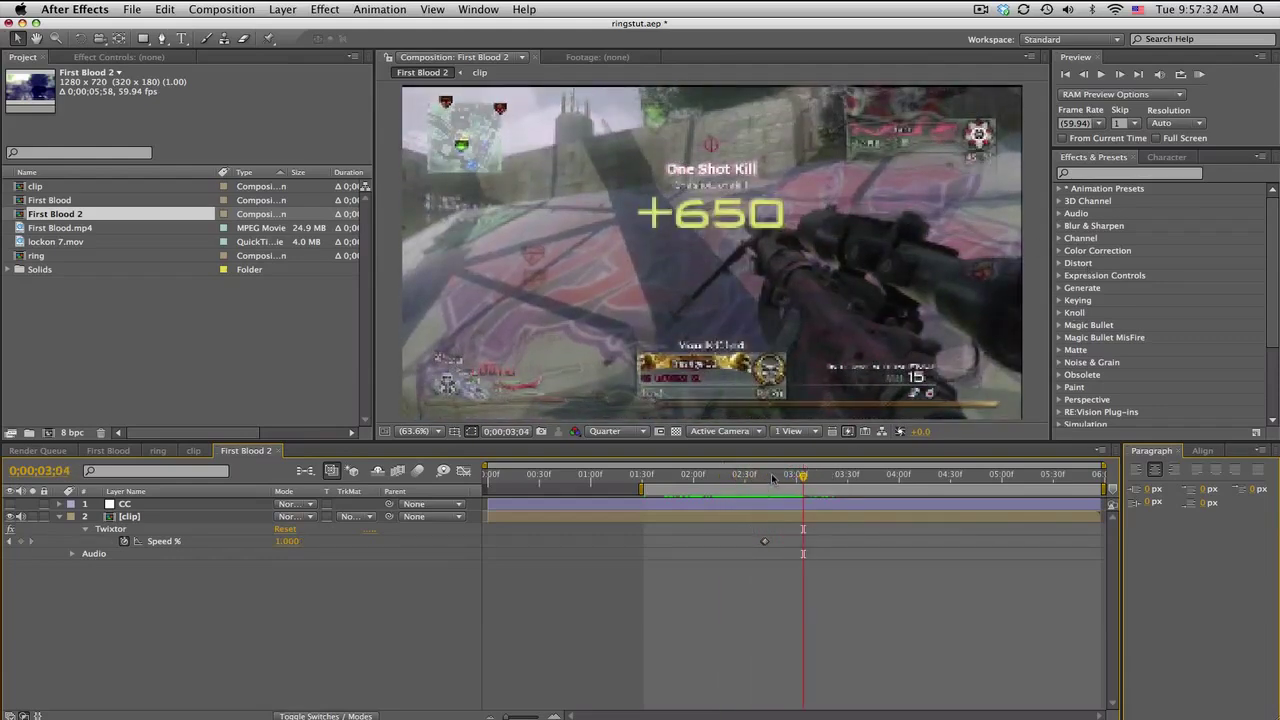
drag(772, 476, 735, 480)
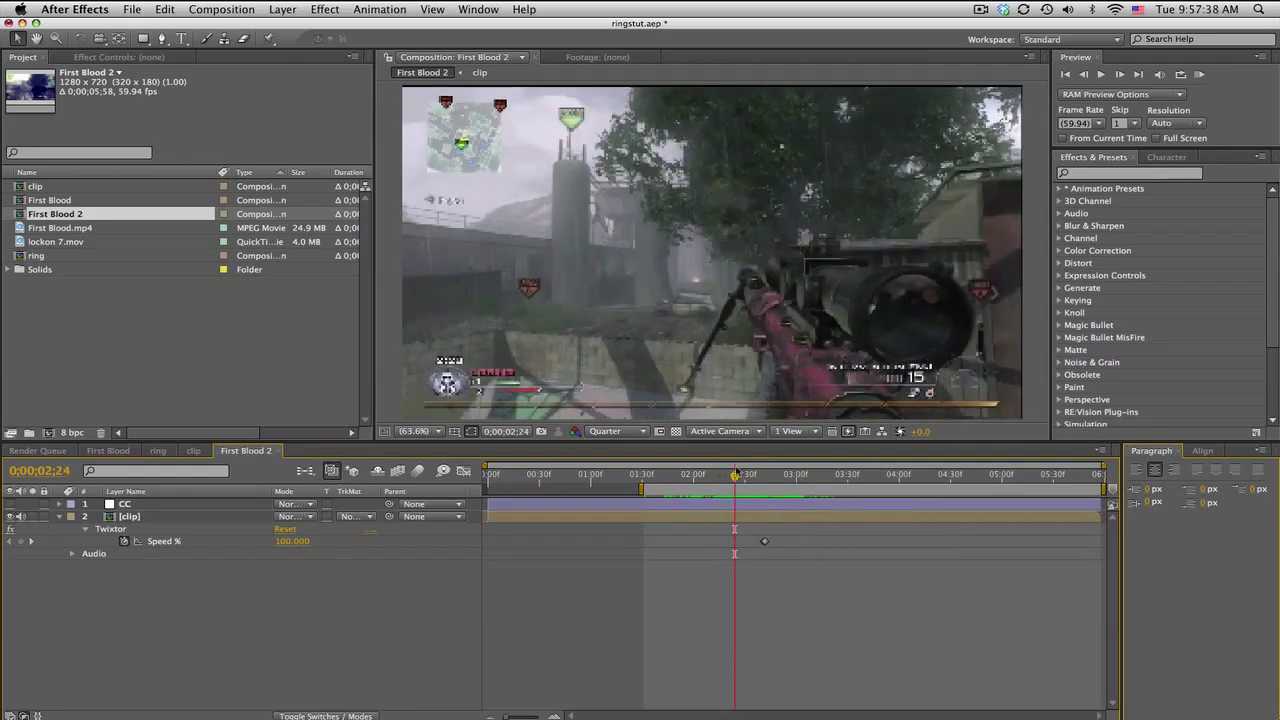
drag(737, 476, 940, 480)
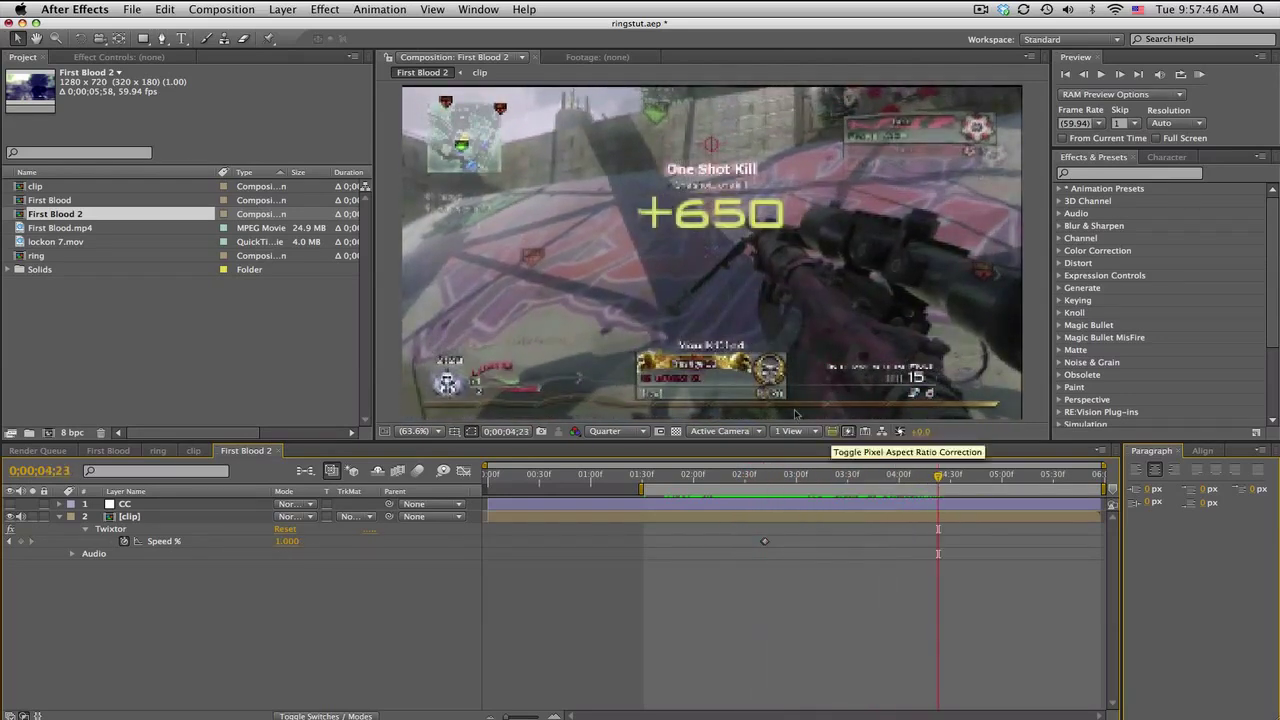
mouse_move(786, 477)
mouse_down()
mouse_move(849, 477)
mouse_move(763, 477)
mouse_up()
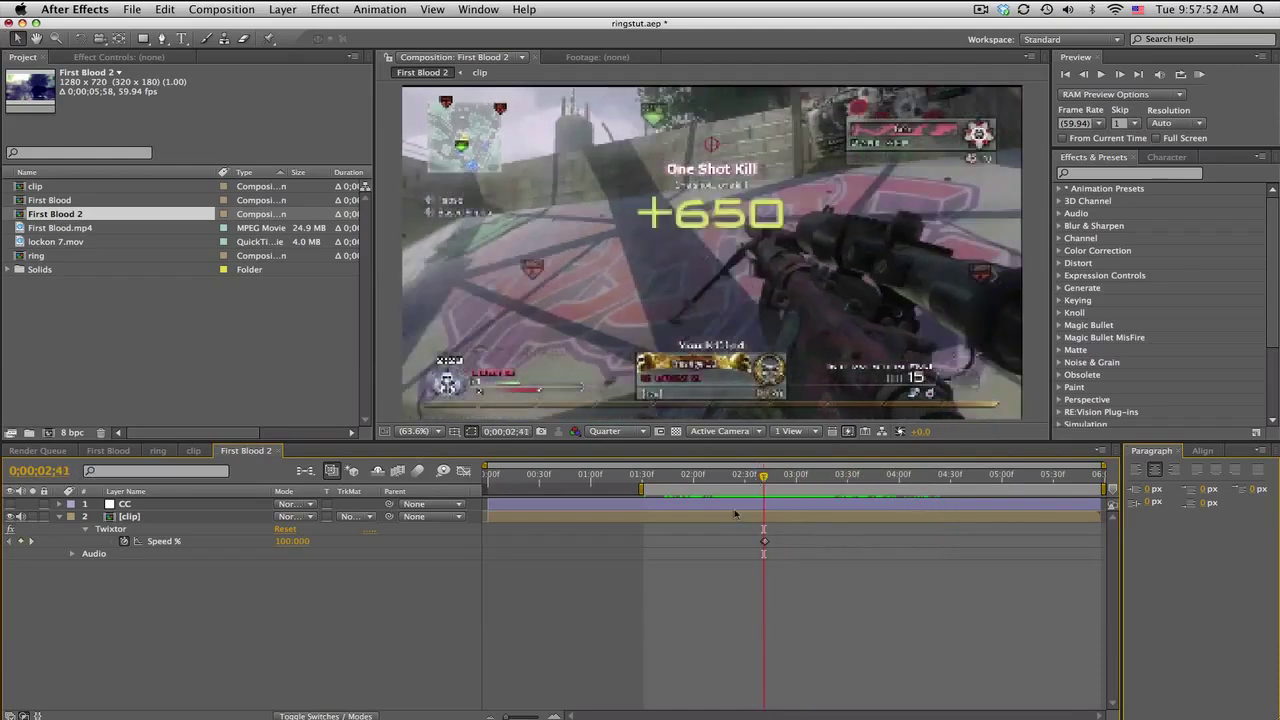
Create a 720 by 720 px white solid named "ring 1" in First Blood 2.
click(284, 9)
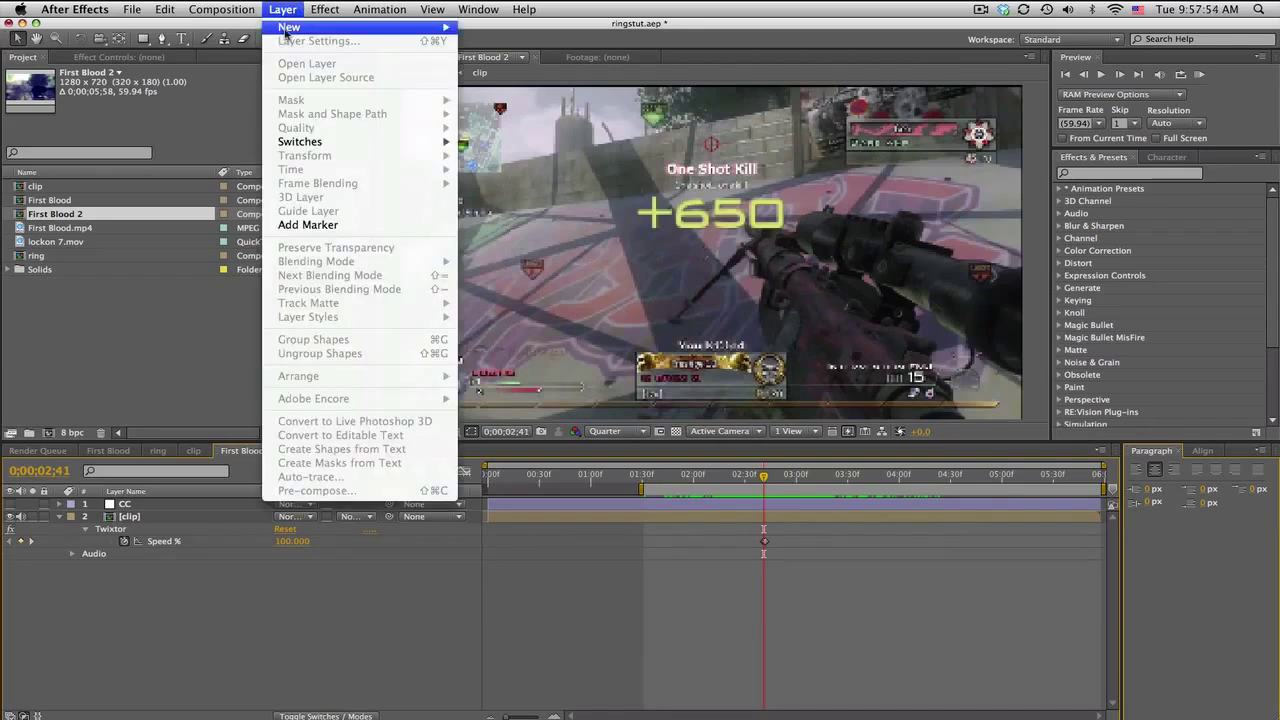
mouse_move(310, 24)
click(490, 44)
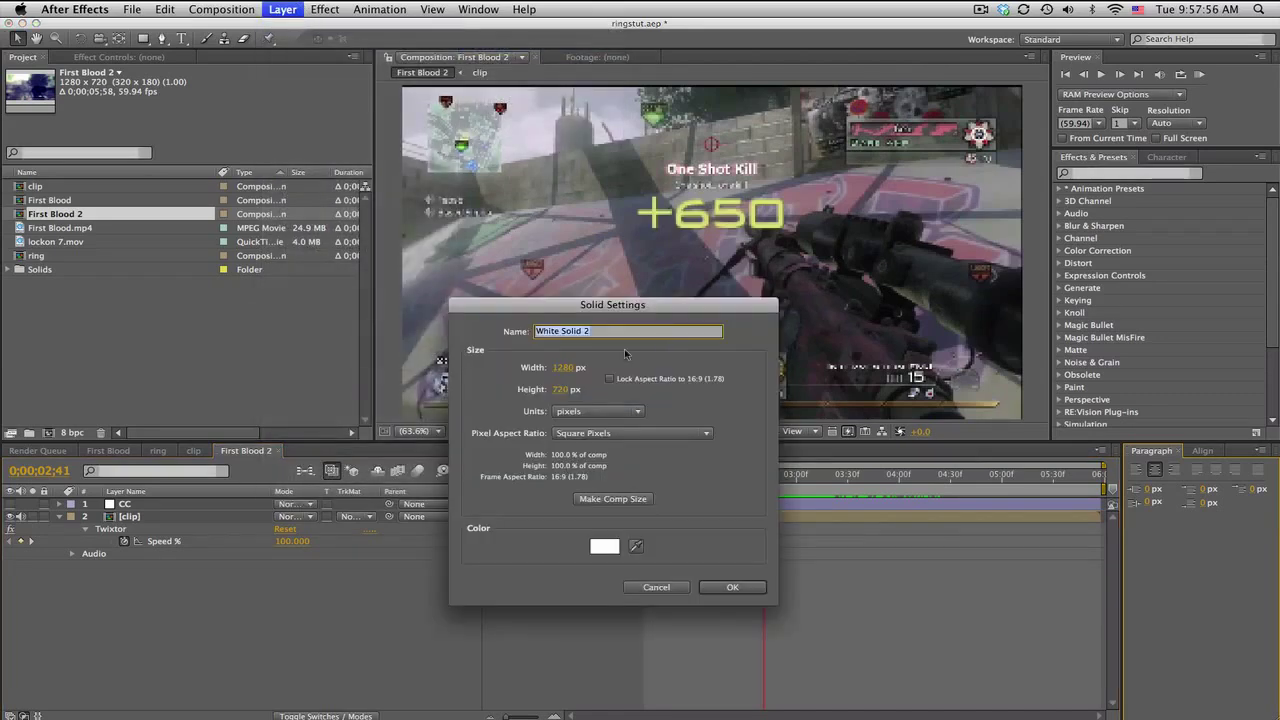
click(566, 367)
text(7)
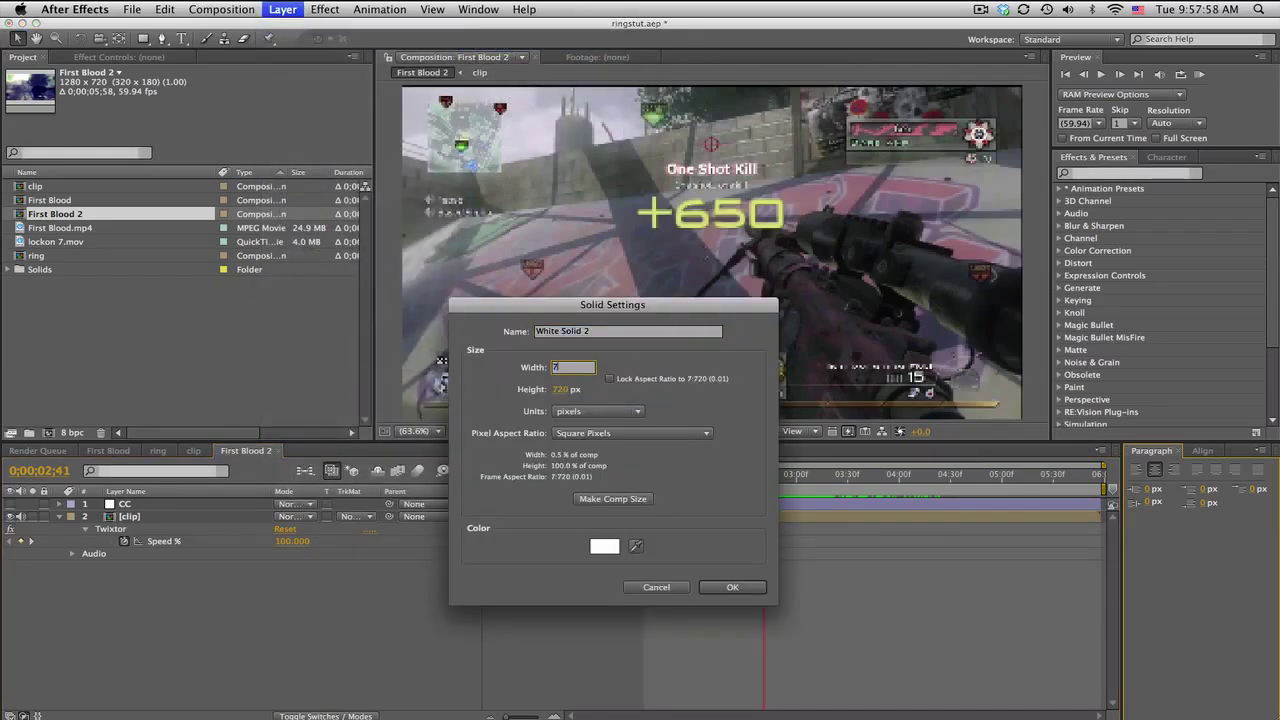
text(20)
click(647, 331)
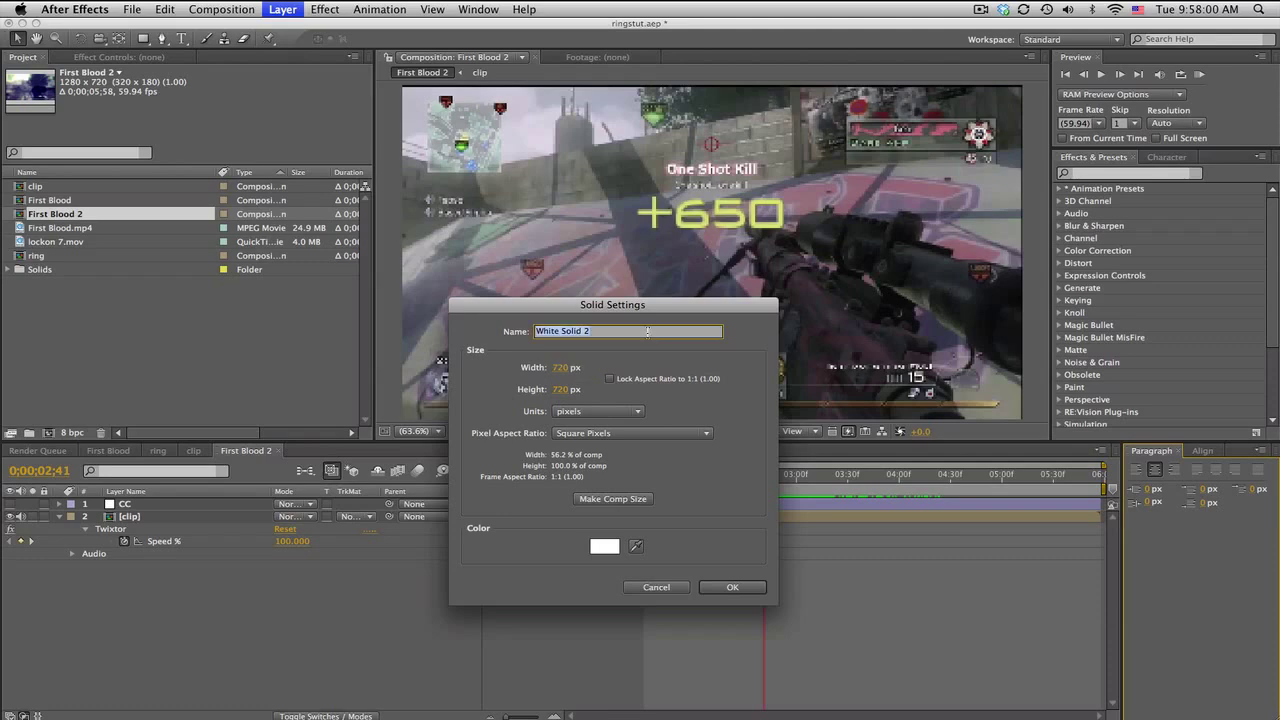
text(ring 1)
click(750, 589)
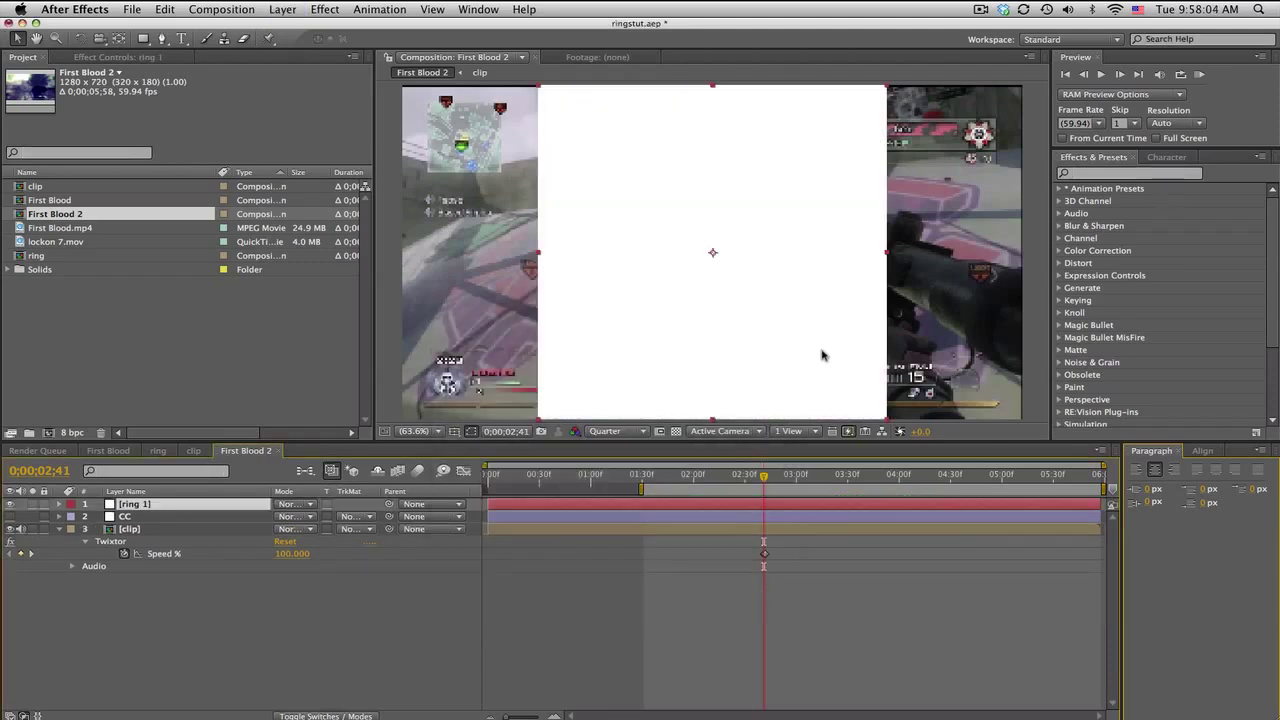
Add an elliptical mask that fills the whole ring 1 solid, forming a circle.
click(145, 42)
drag(147, 45, 212, 70)
double_click(143, 39)
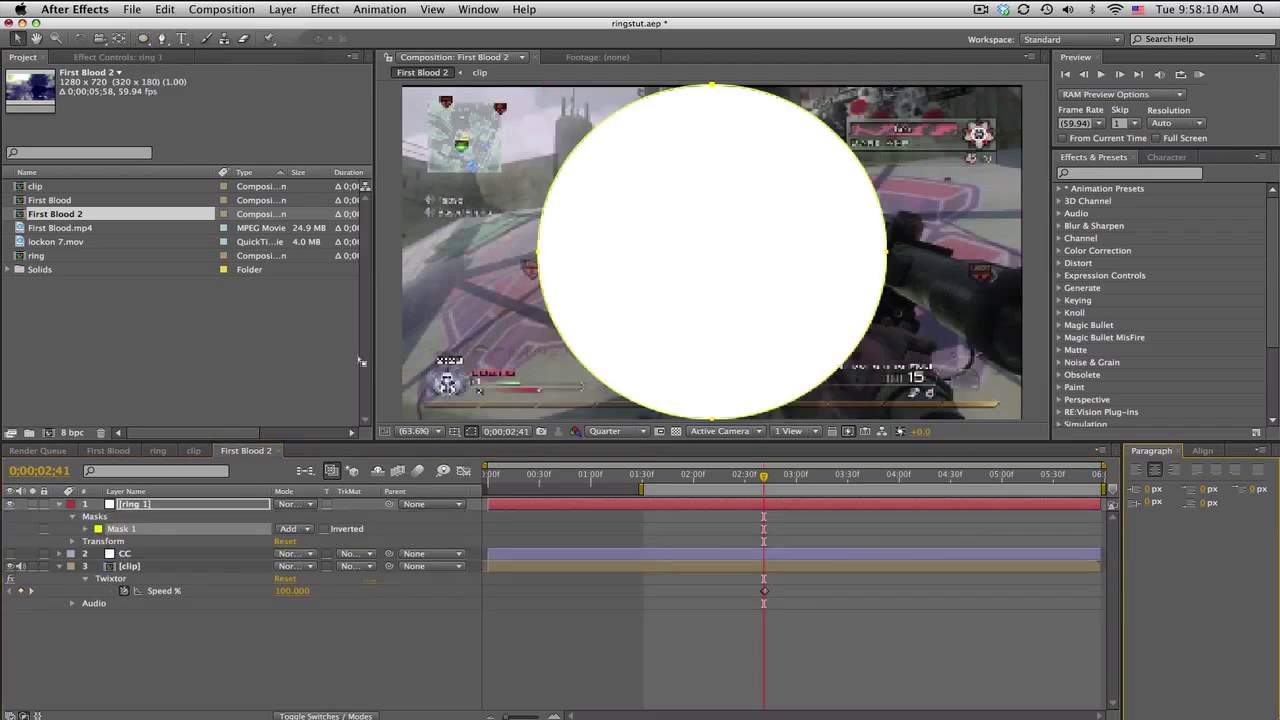
Duplicate the circular mask on ring 1 and set the copy's mode to Subtract.
click(147, 529)
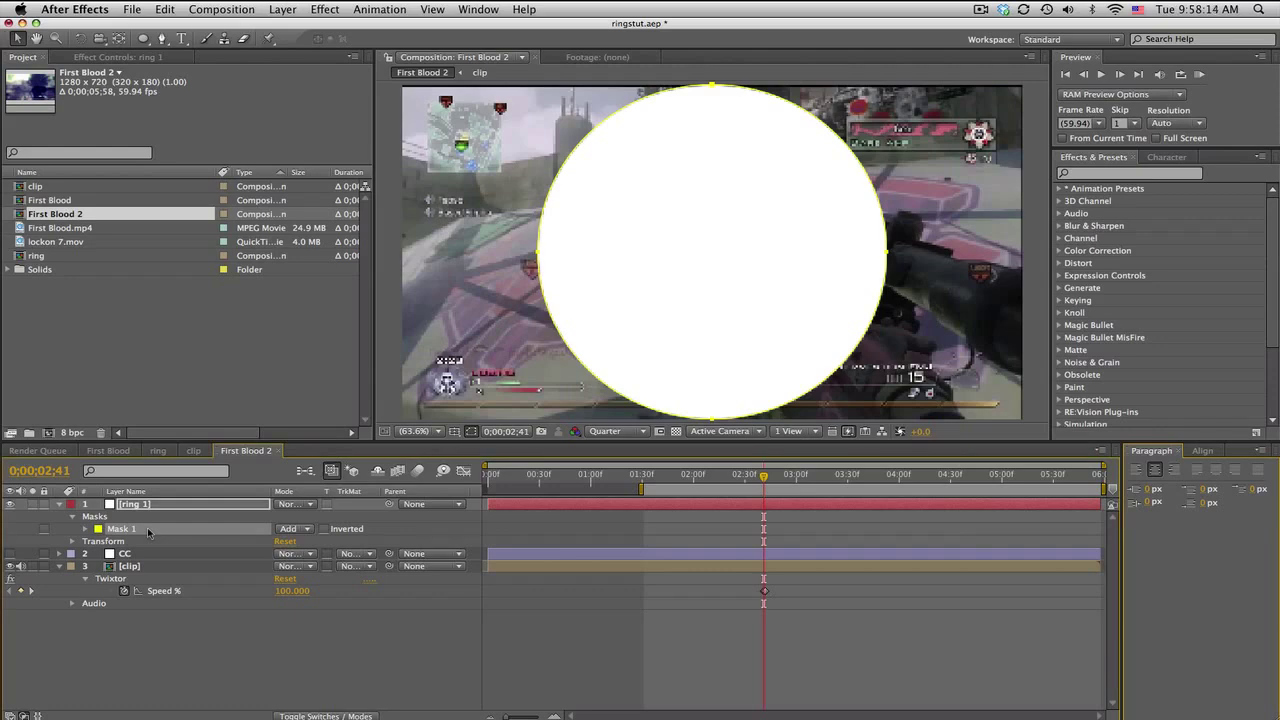
key(super+d)
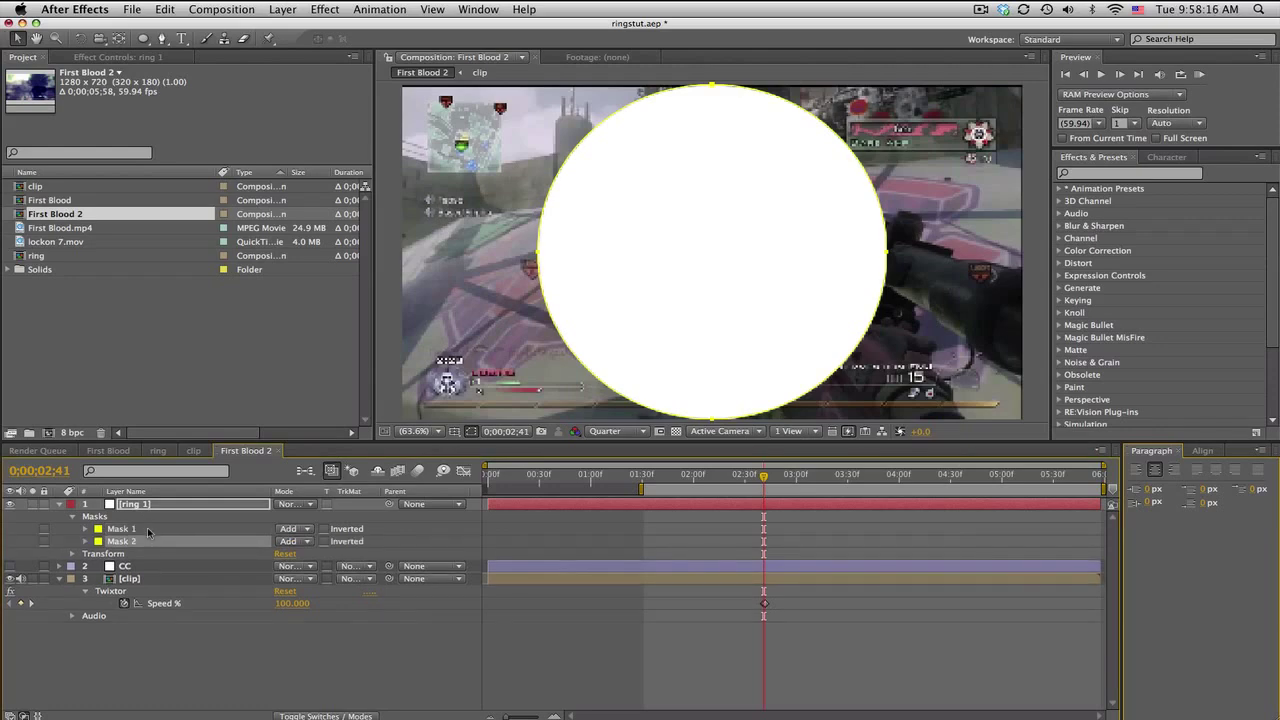
click(289, 543)
click(298, 555)
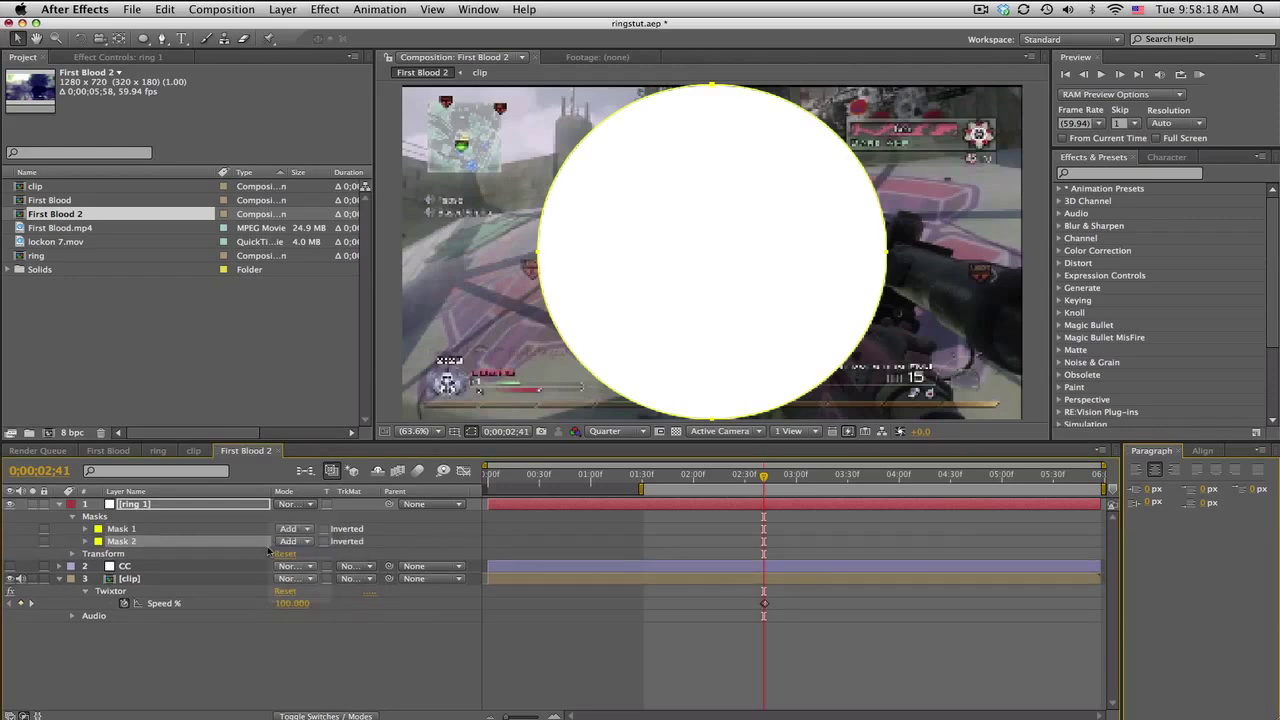
Set the expansion of Mask 2 to -60 pixels to cut the circle into a ring, and deselect the layer.
click(85, 541)
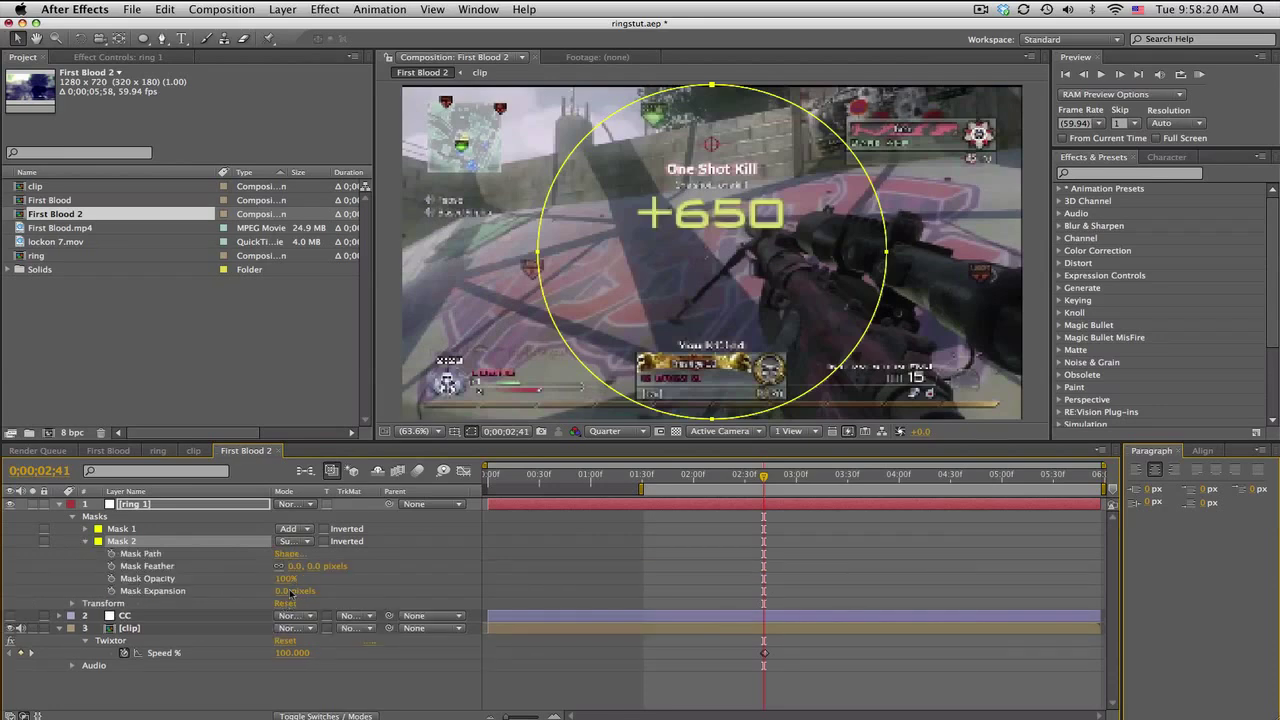
drag(290, 592, 238, 593)
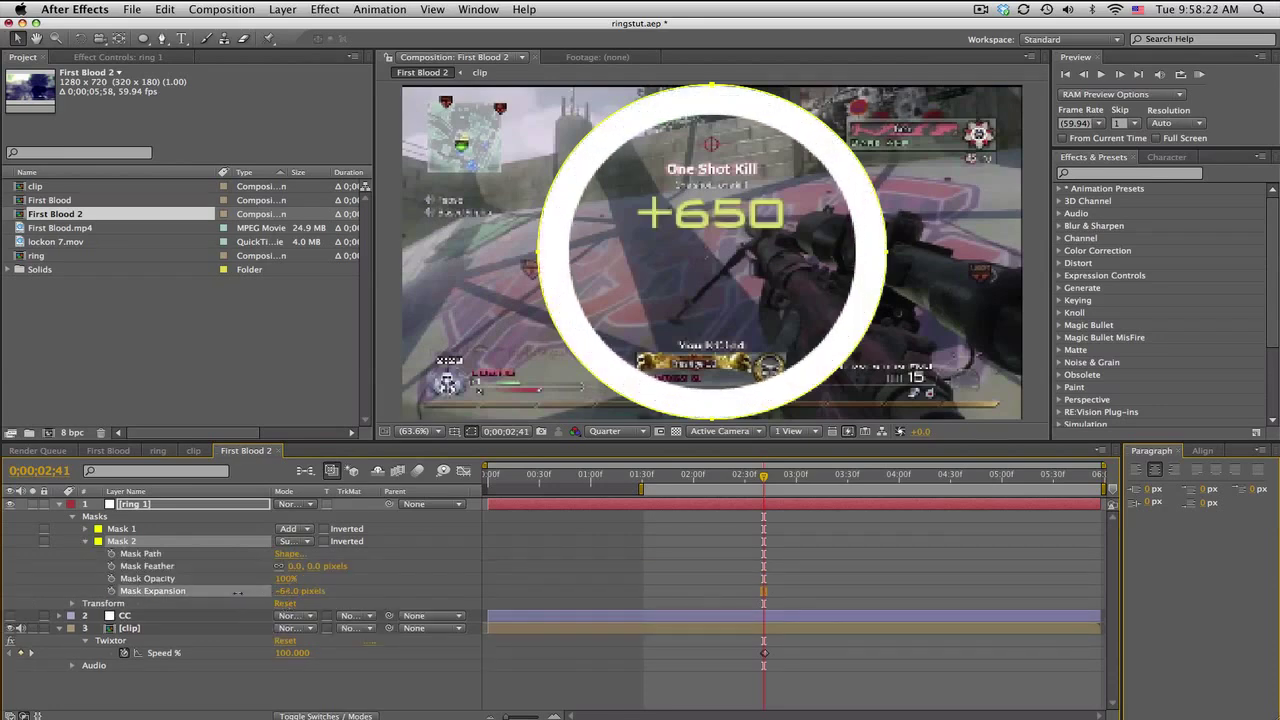
click(292, 591)
text(-60)
key(Return)
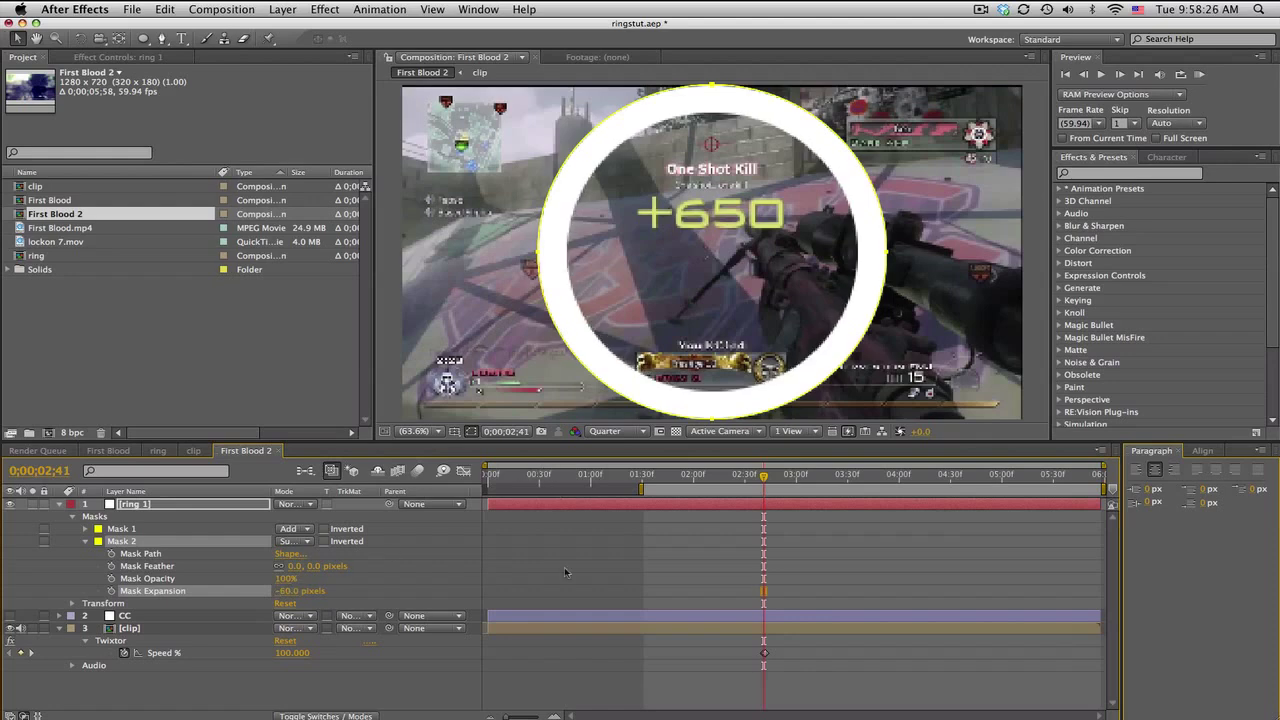
click(508, 591)
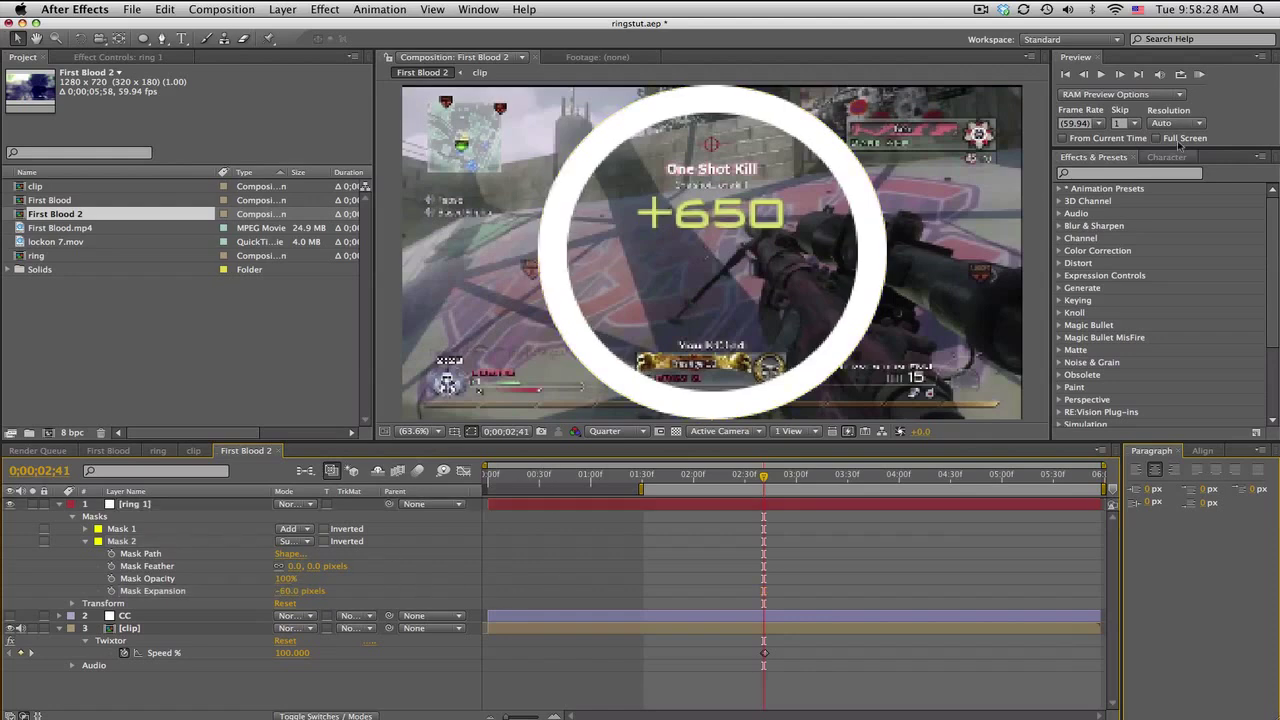
Apply the Fill effect to the ring 1 layer and set its color to a muted cyan, 29A9C9.
click(1150, 172)
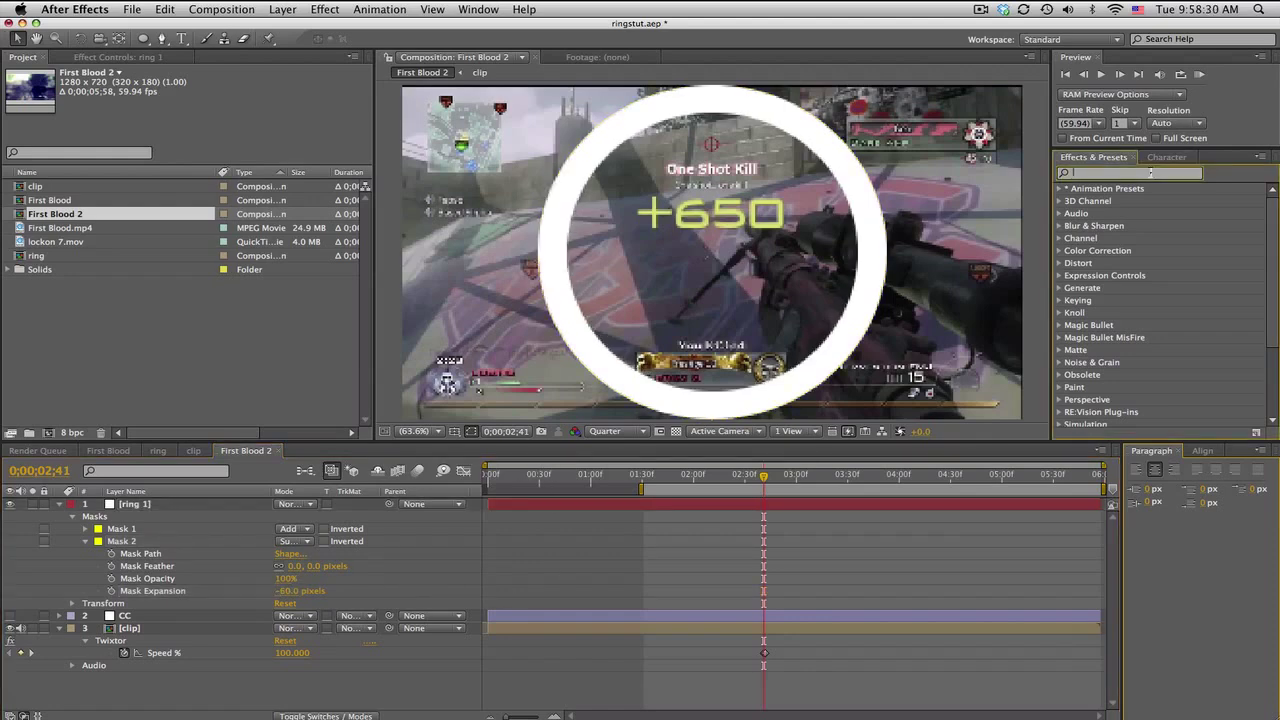
text(fill)
drag(1098, 275, 225, 506)
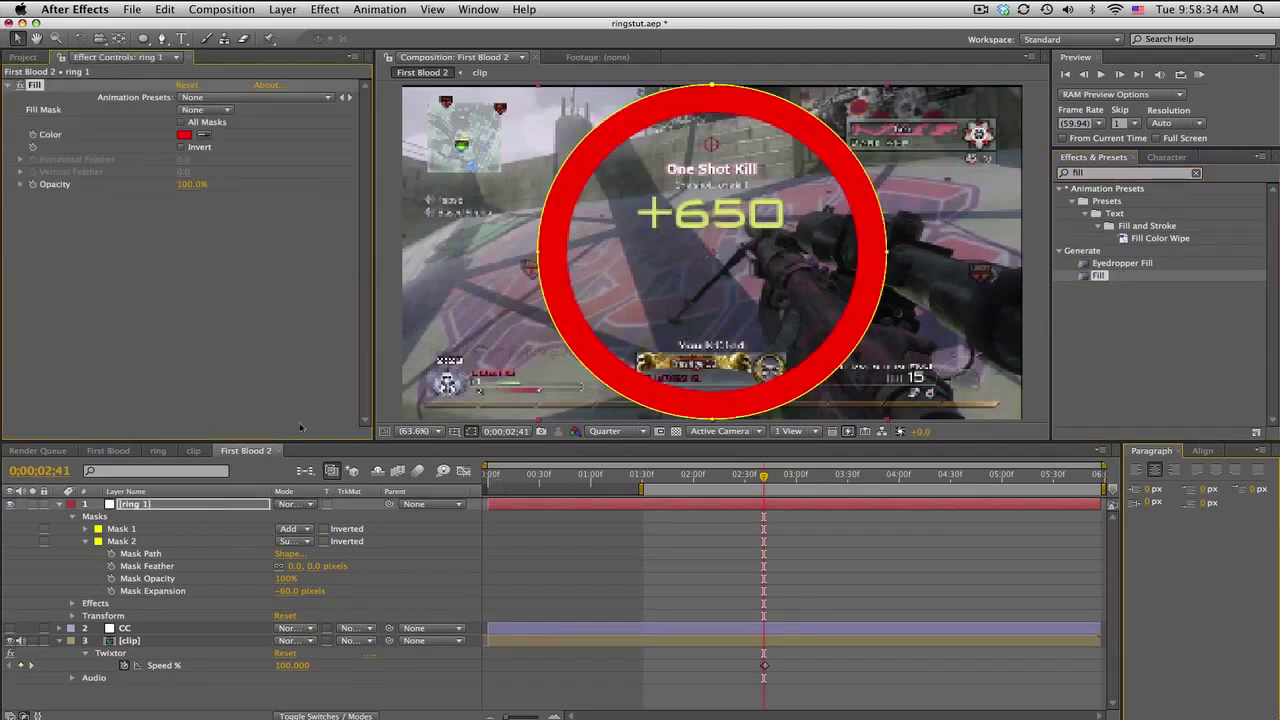
click(181, 135)
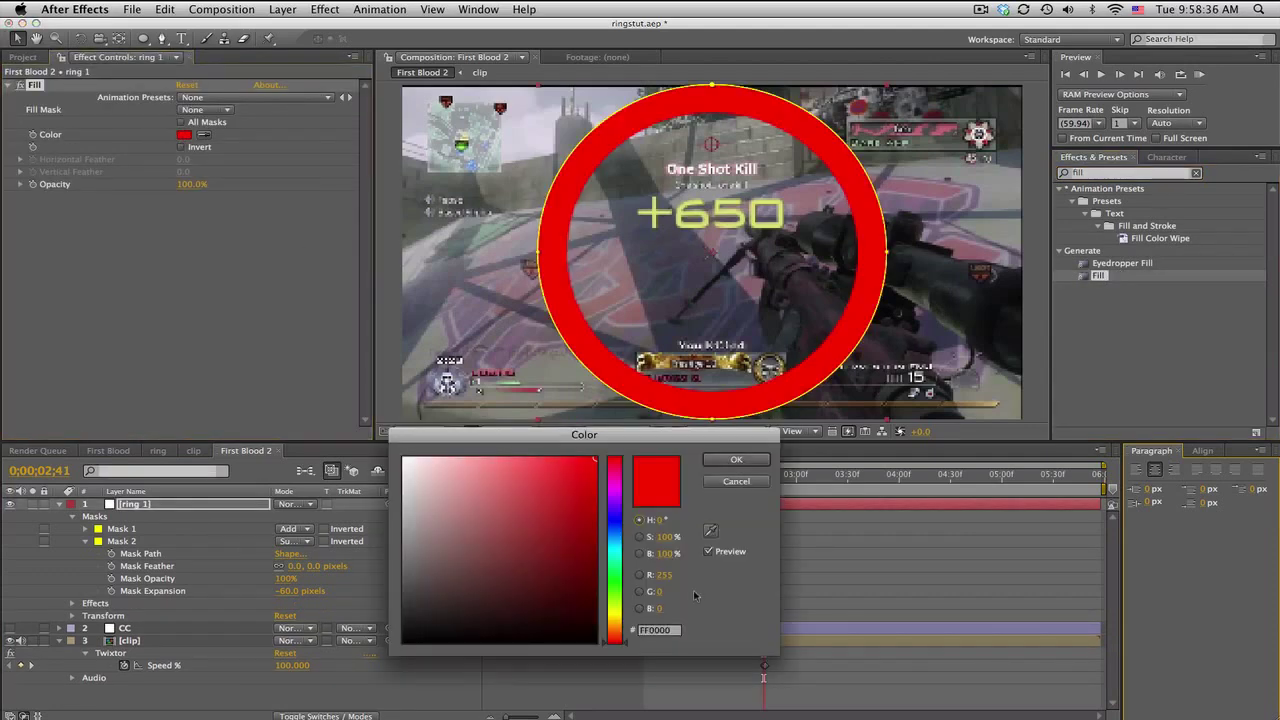
click(620, 541)
drag(620, 541, 620, 541)
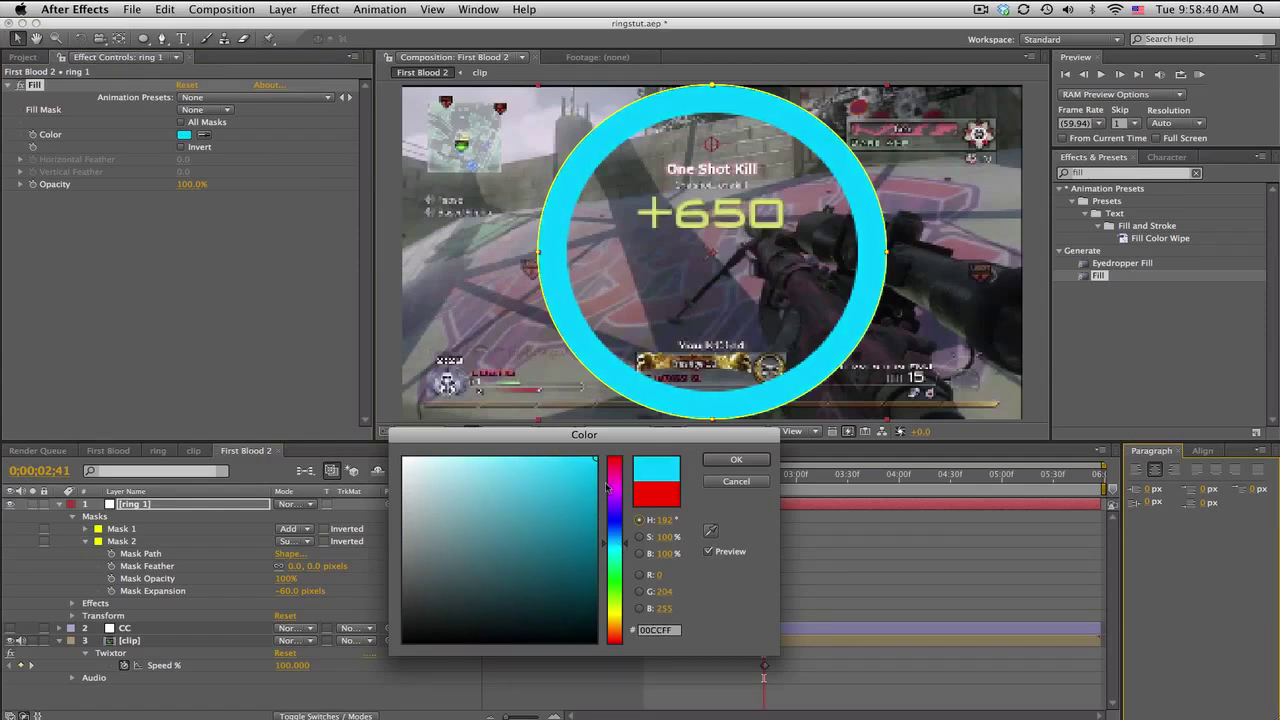
drag(590, 460, 560, 497)
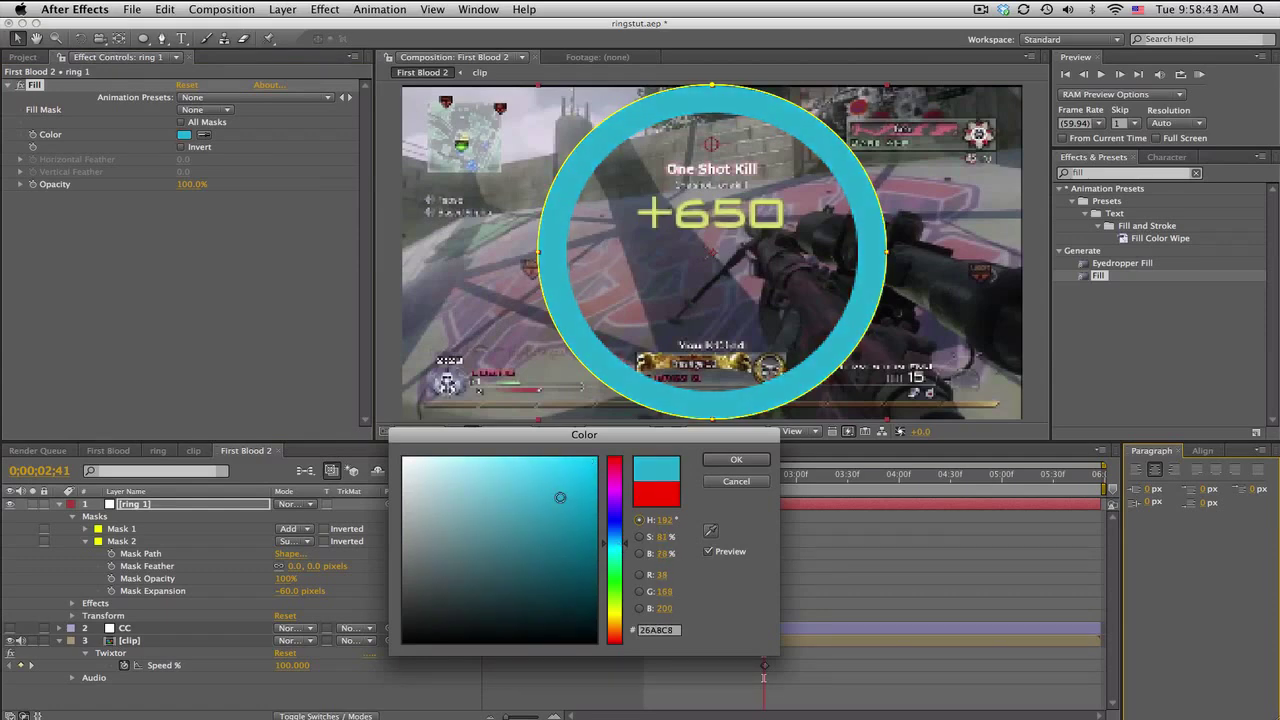
click(736, 459)
Set the ring 1 layer's blending mode to Add and deselect the layer.
click(308, 504)
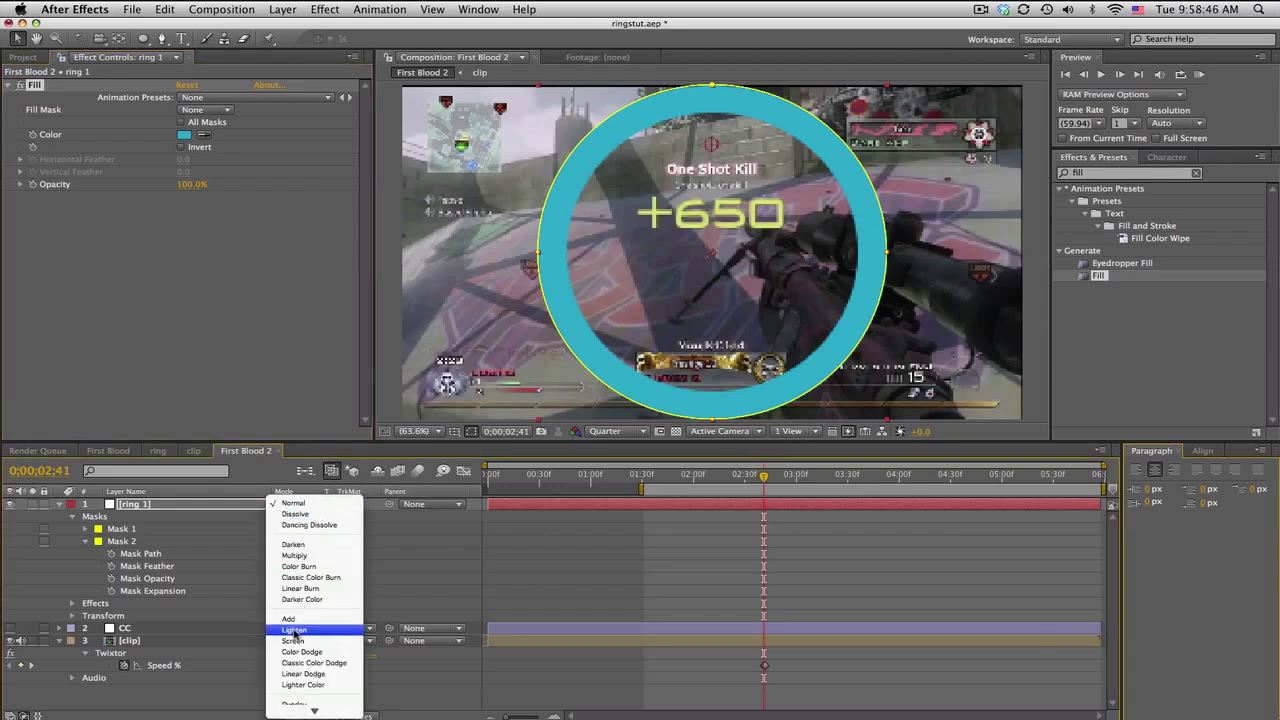
click(295, 617)
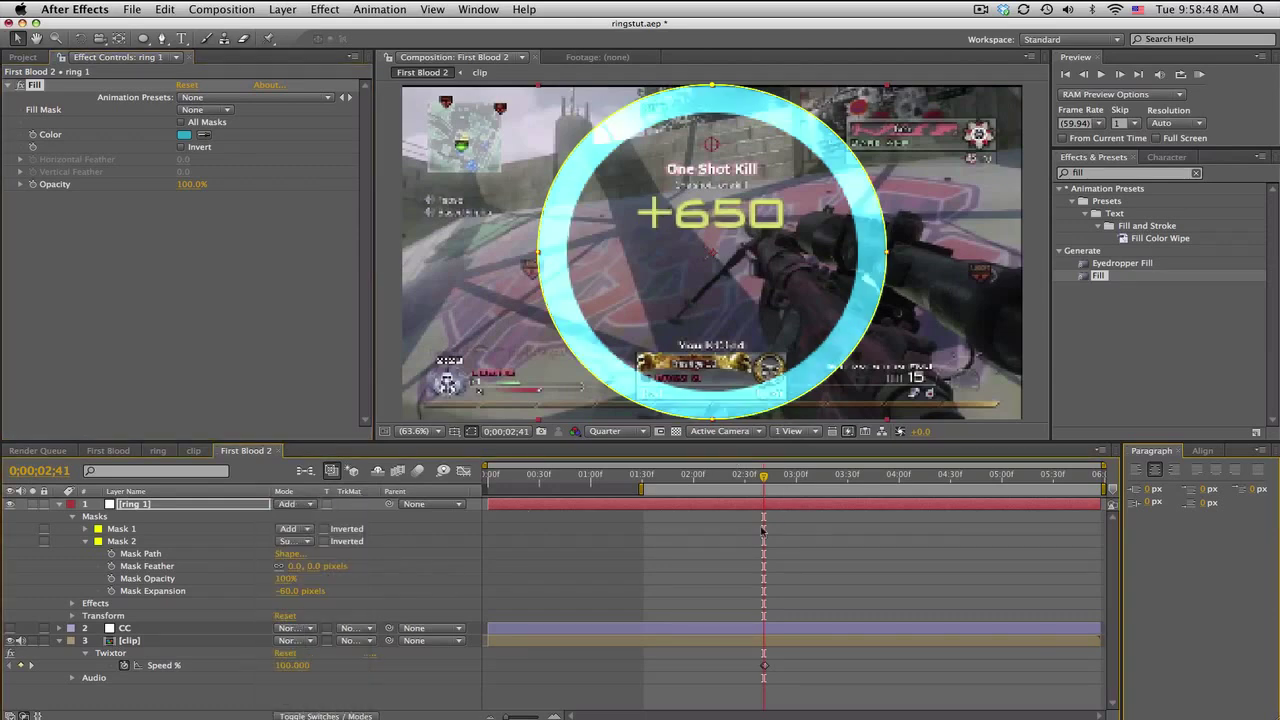
click(614, 550)
Try a brighter cyan for ring 1's Fill color, and settle on the muted cyan 2AA5C4.
click(185, 135)
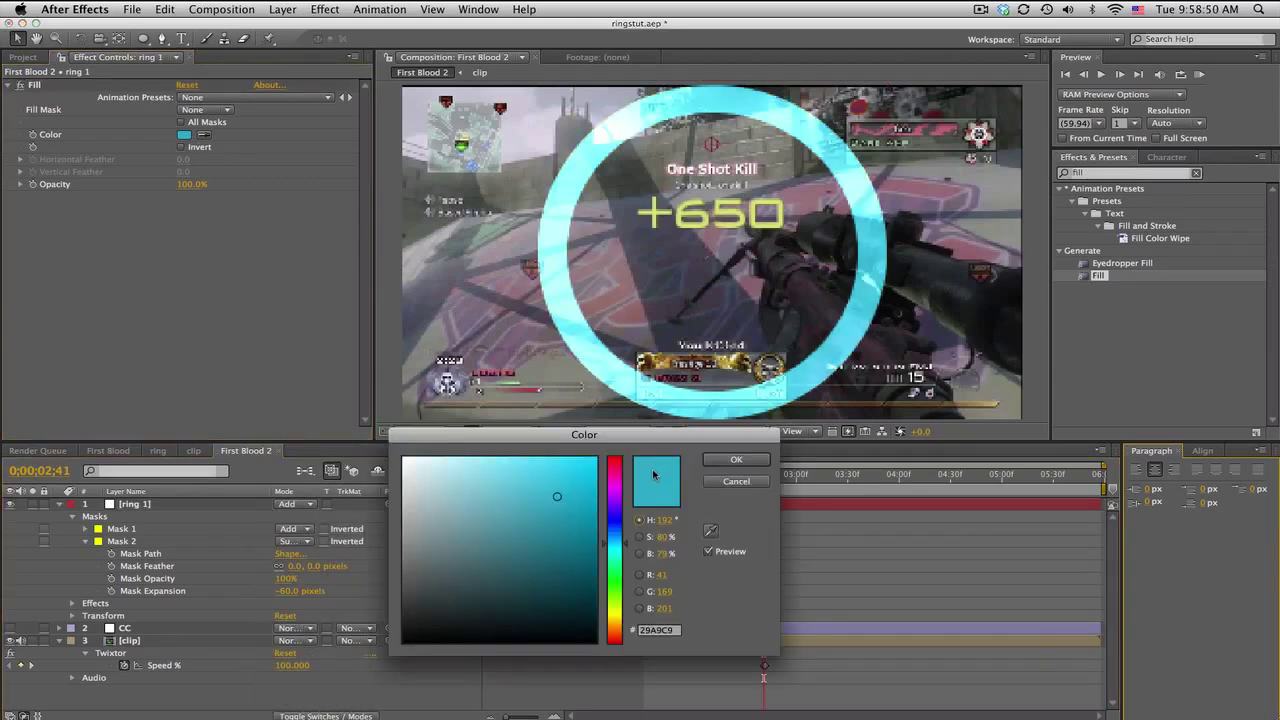
drag(578, 480, 626, 438)
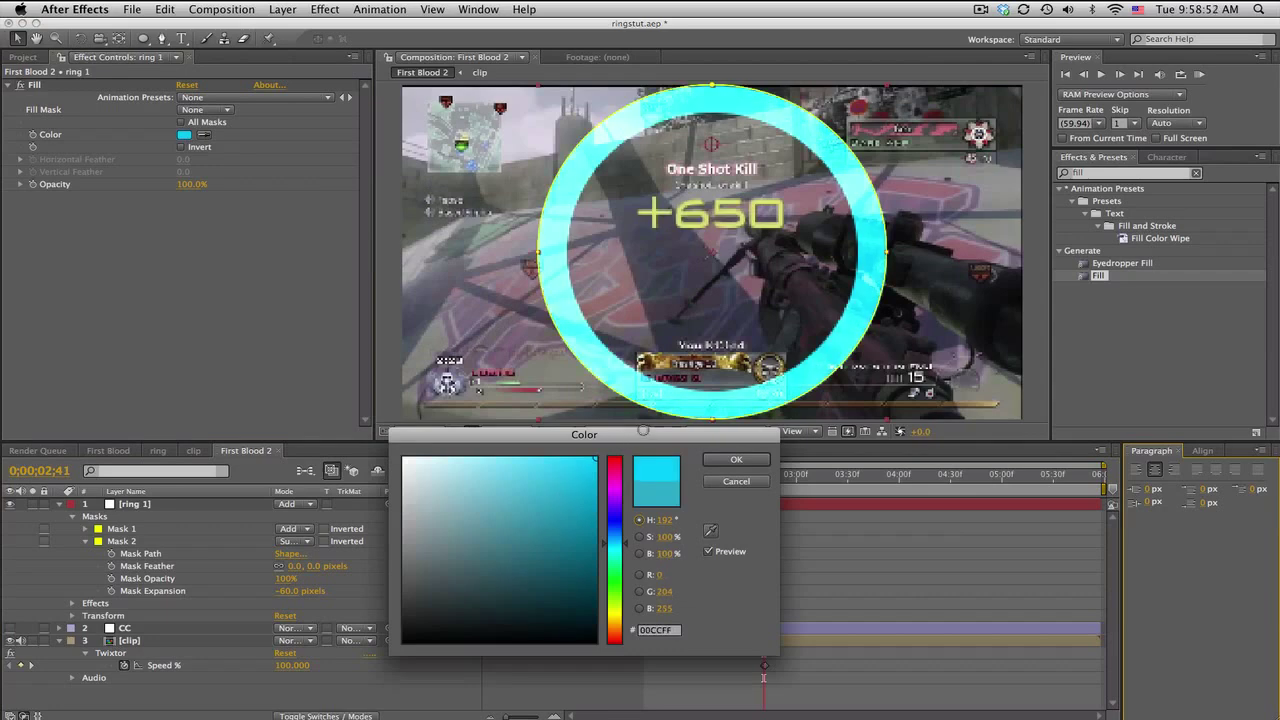
drag(568, 479, 555, 500)
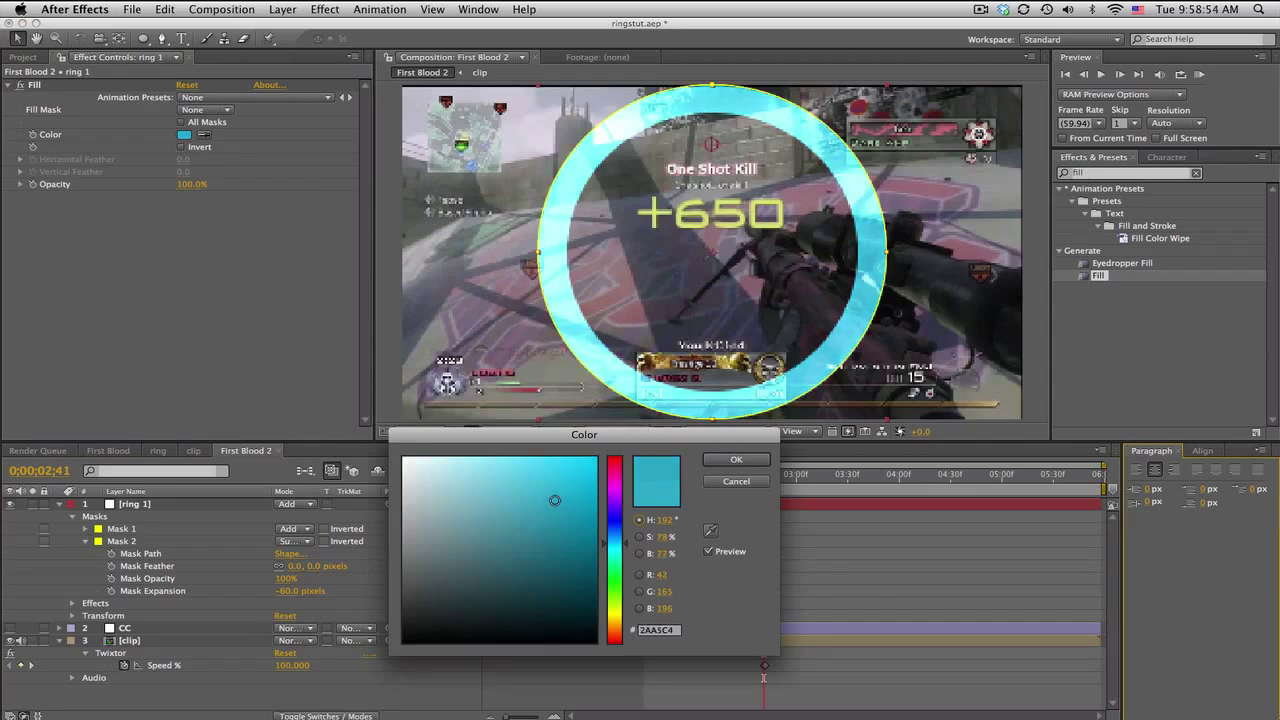
click(736, 459)
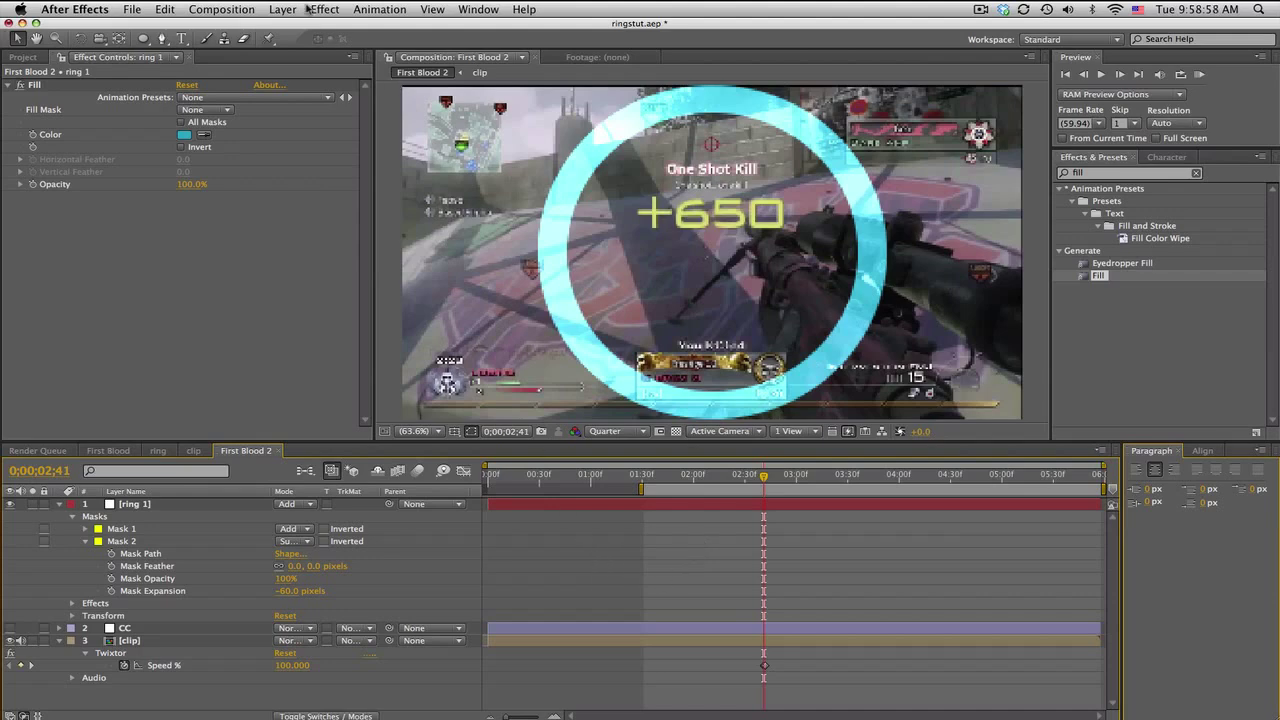
Duplicate the ring 1 layer and turn both ring layers into 3D layers.
click(159, 504)
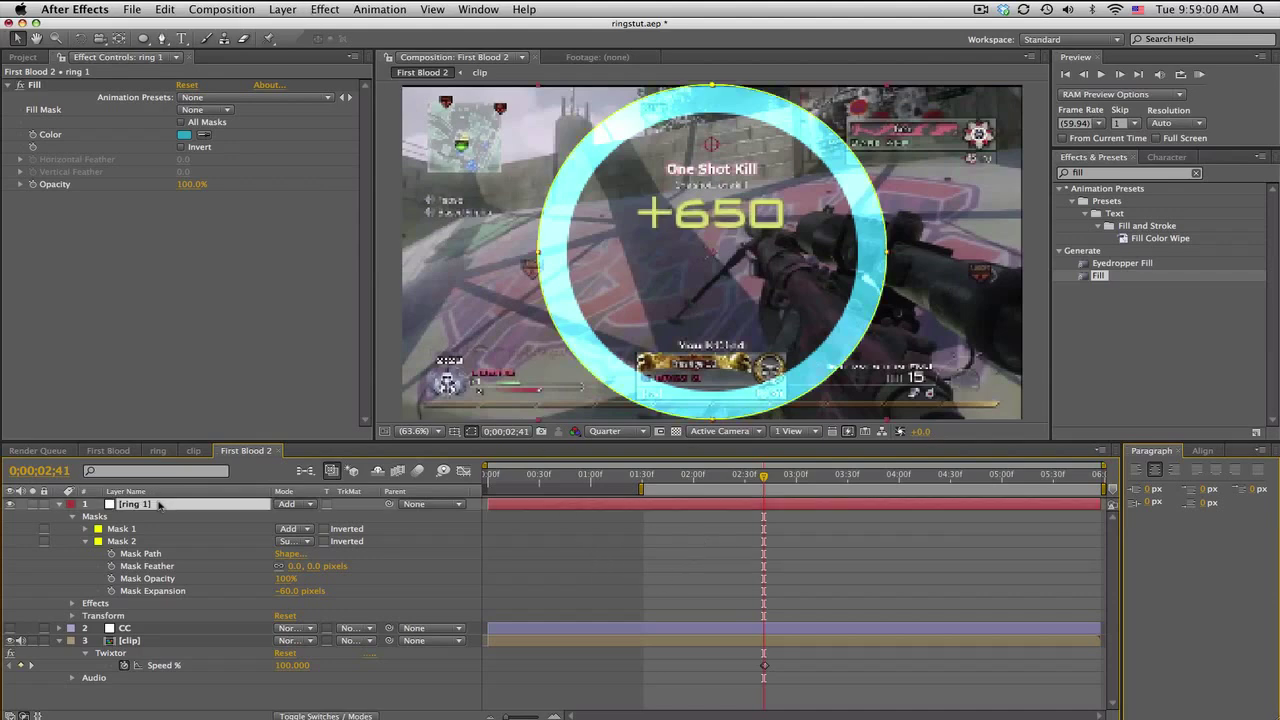
key(super+d)
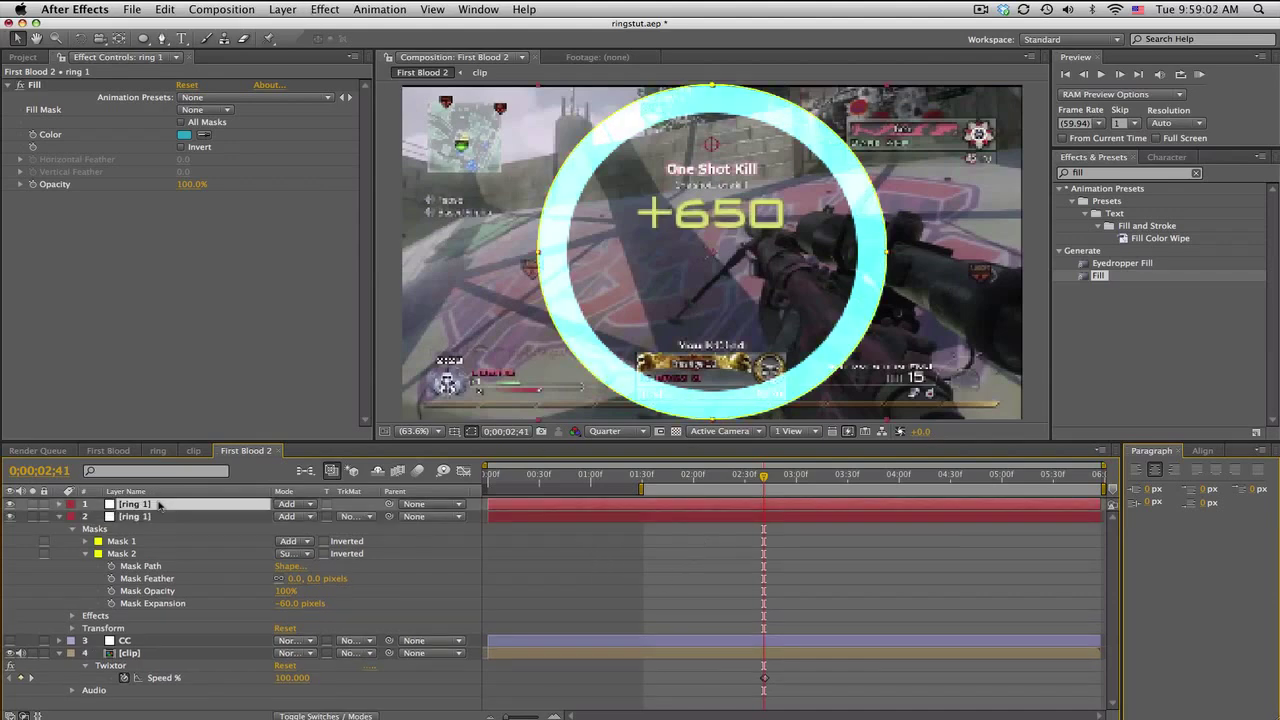
key(p)
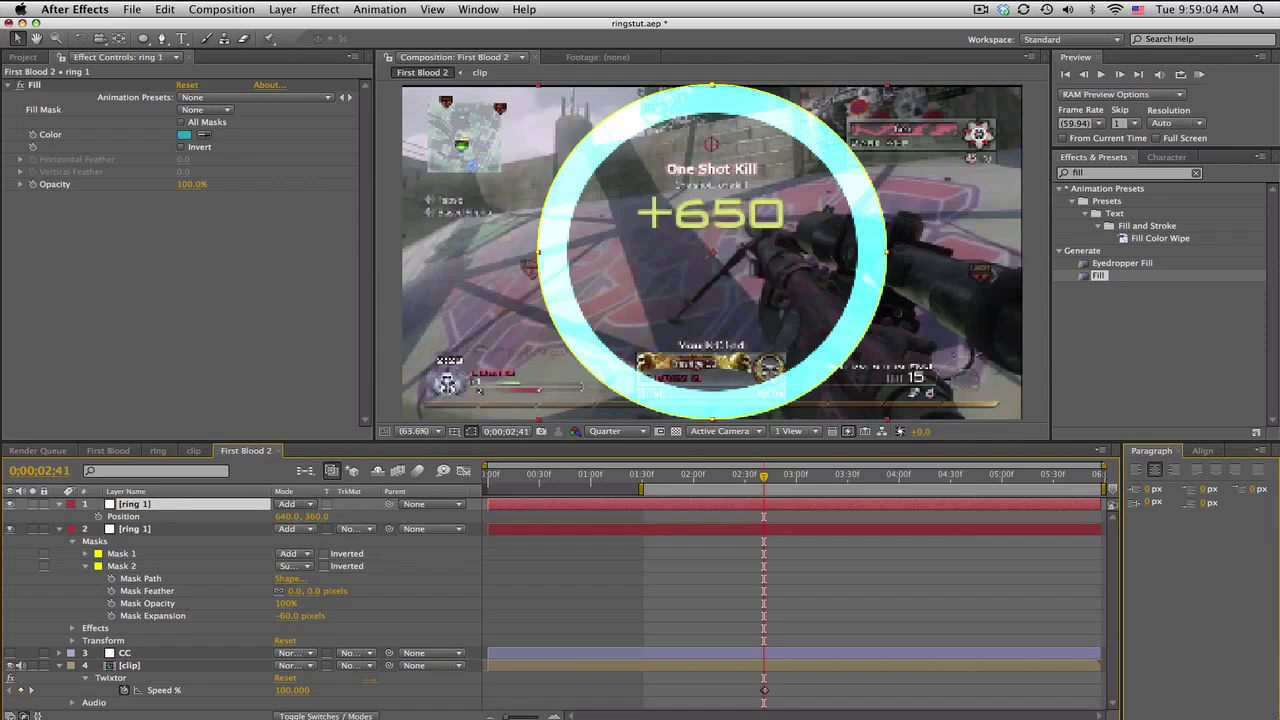
key(F4)
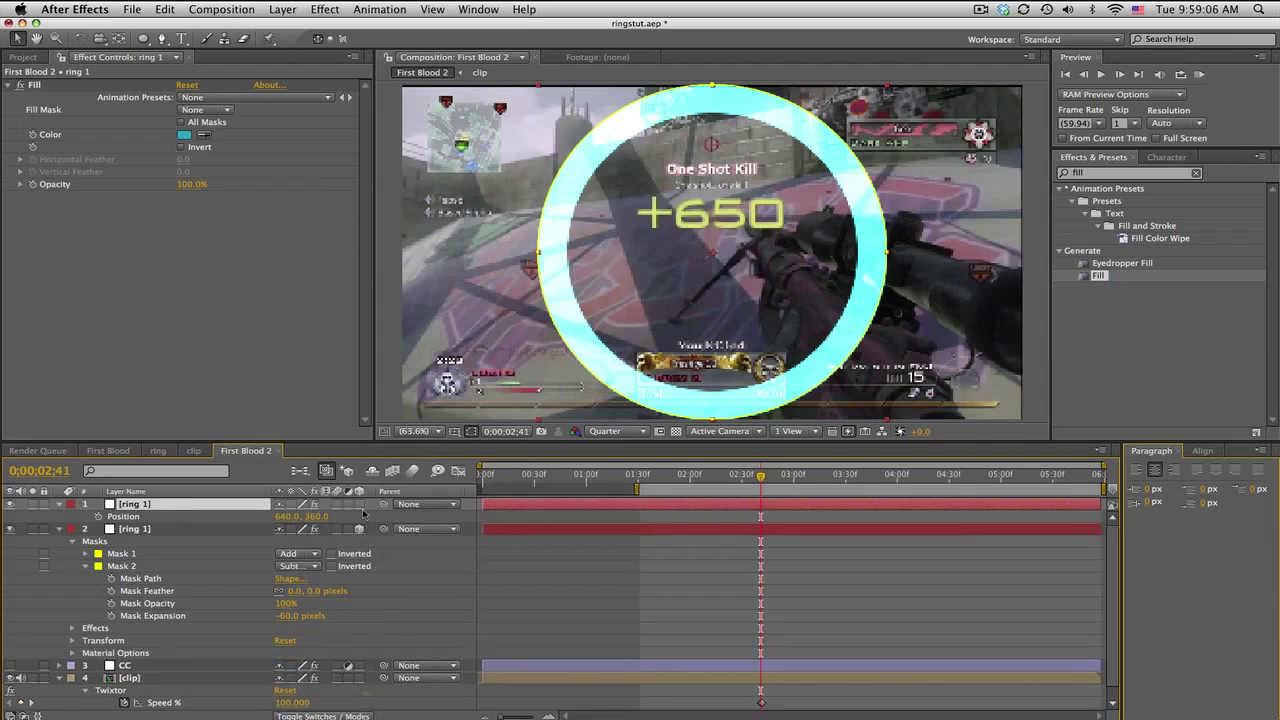
click(359, 504)
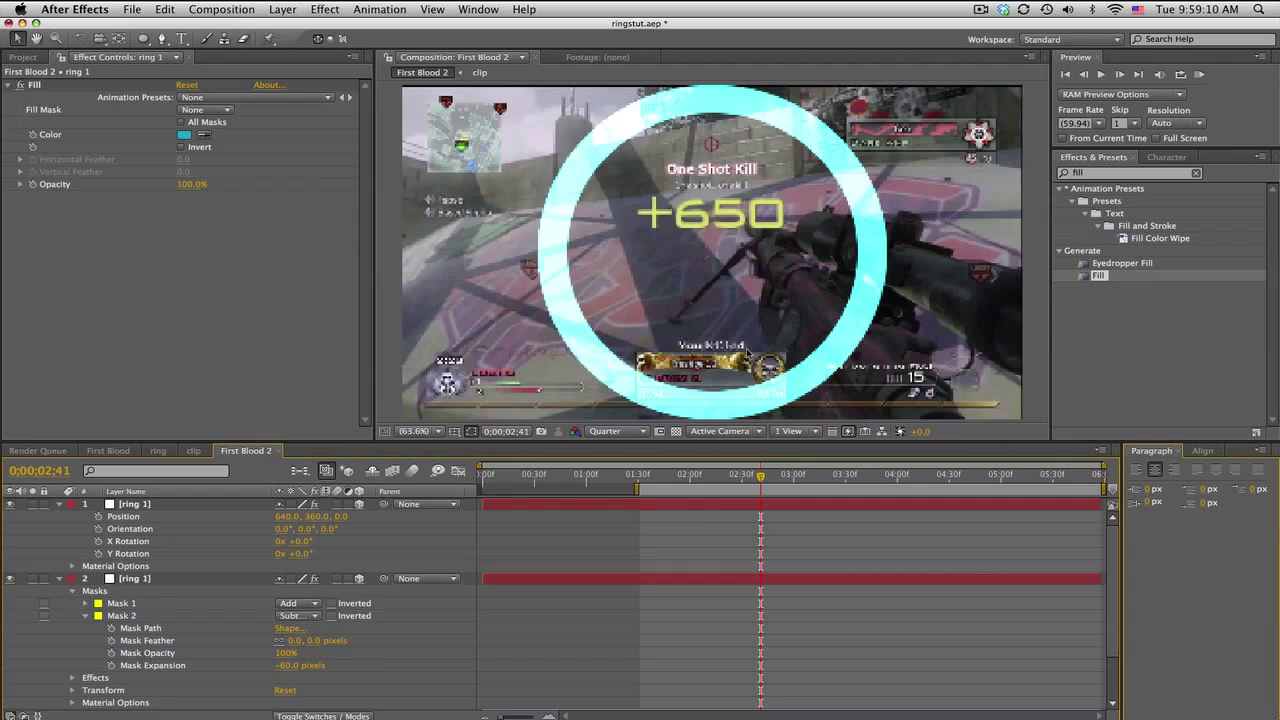
Check the finished effect in the First Blood composition, and rename the duplicate ring layer in First Blood 2 as ring 2.
click(108, 451)
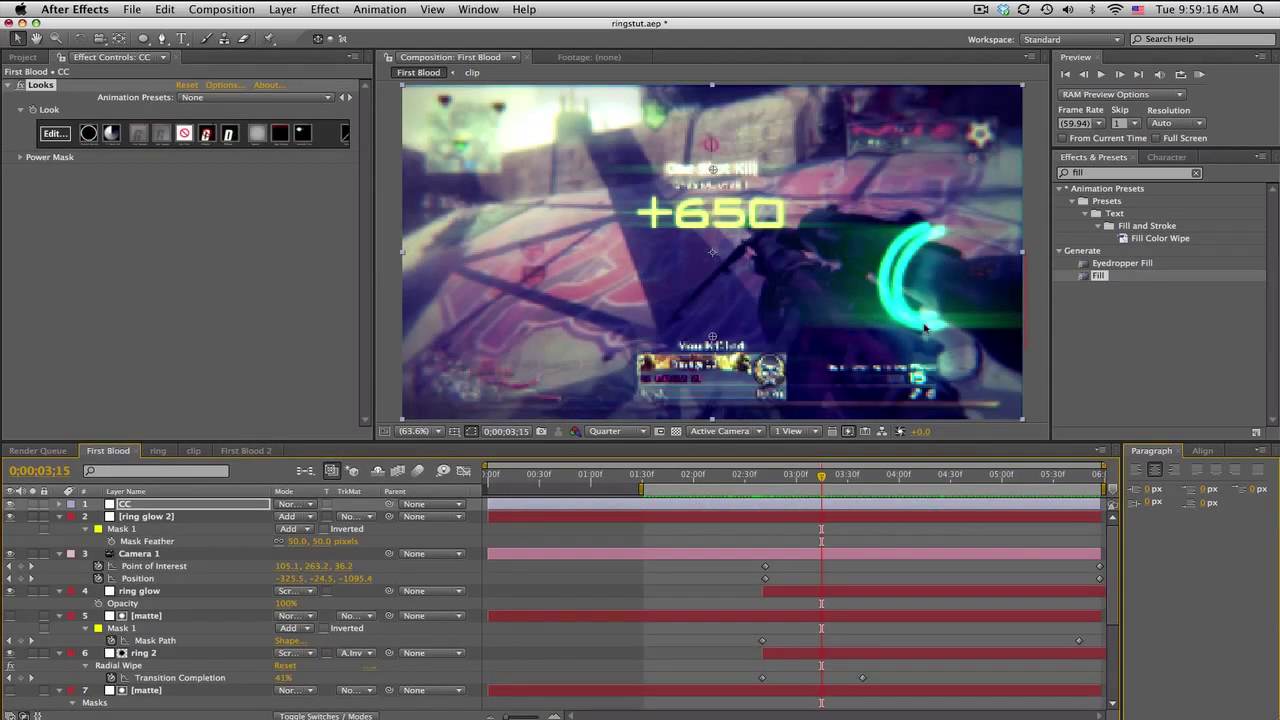
click(243, 451)
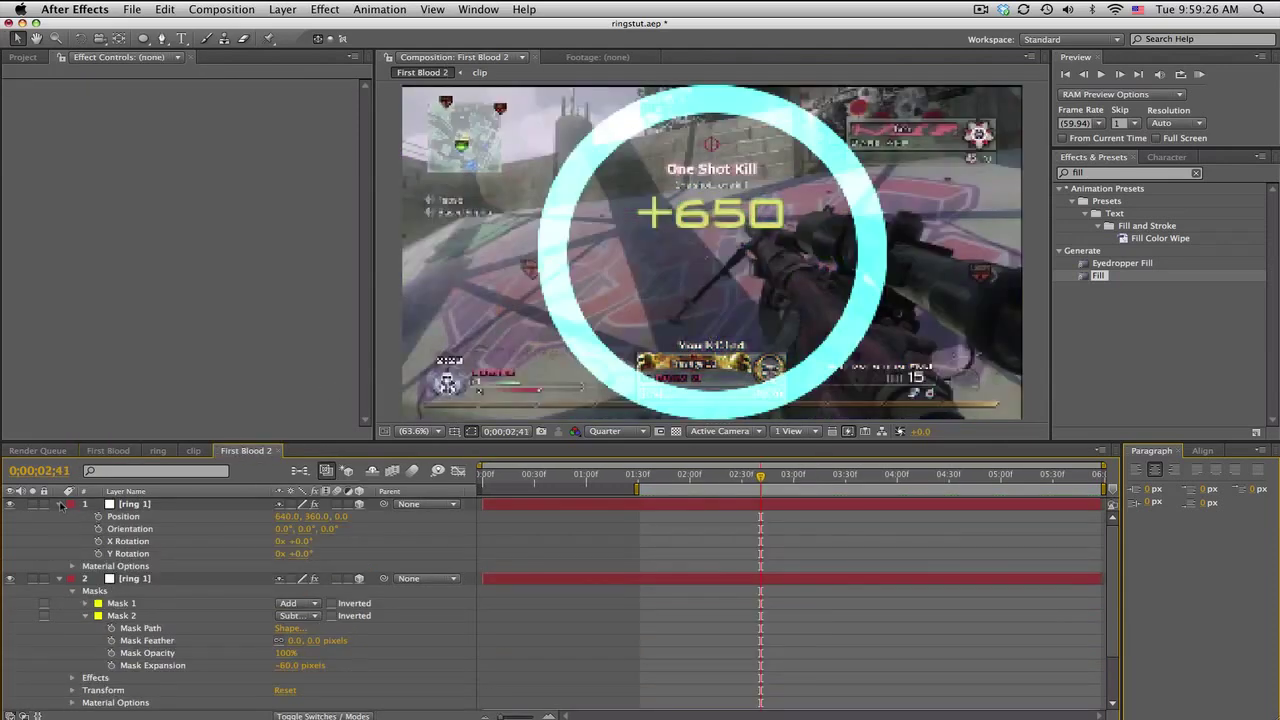
click(226, 507)
key(Return)
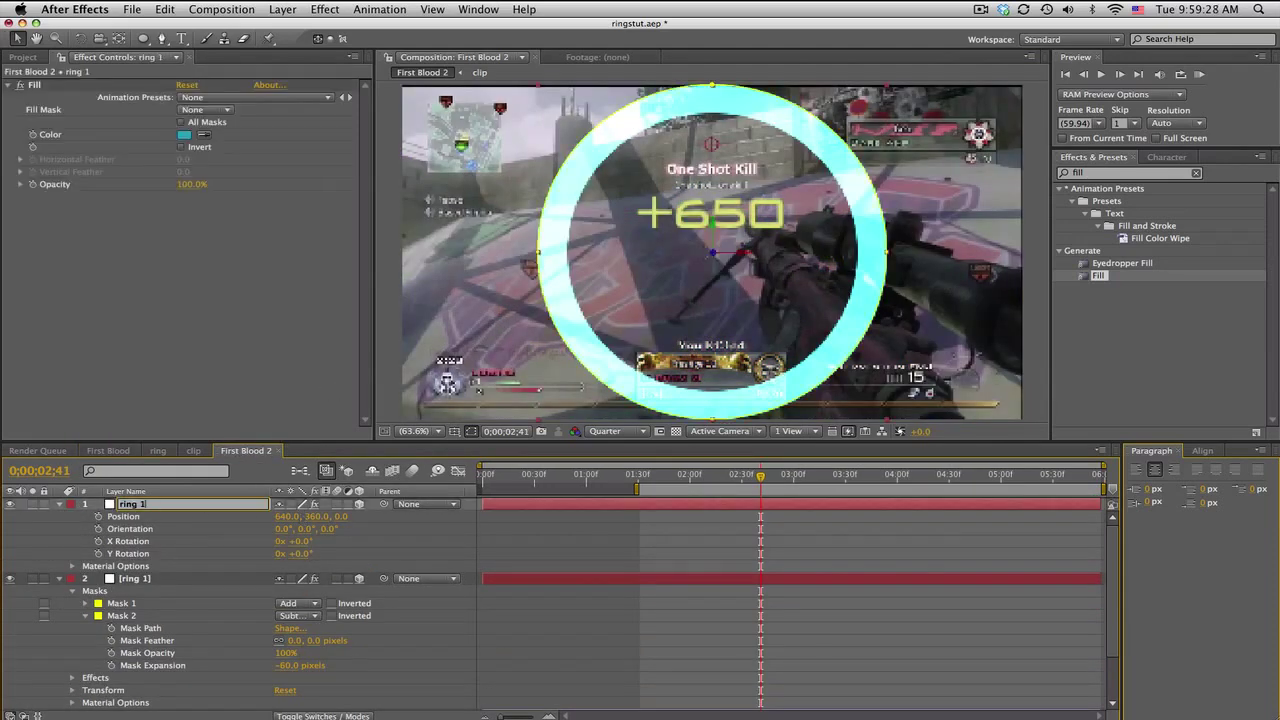
key(BackSpace)
text(2)
key(Return)
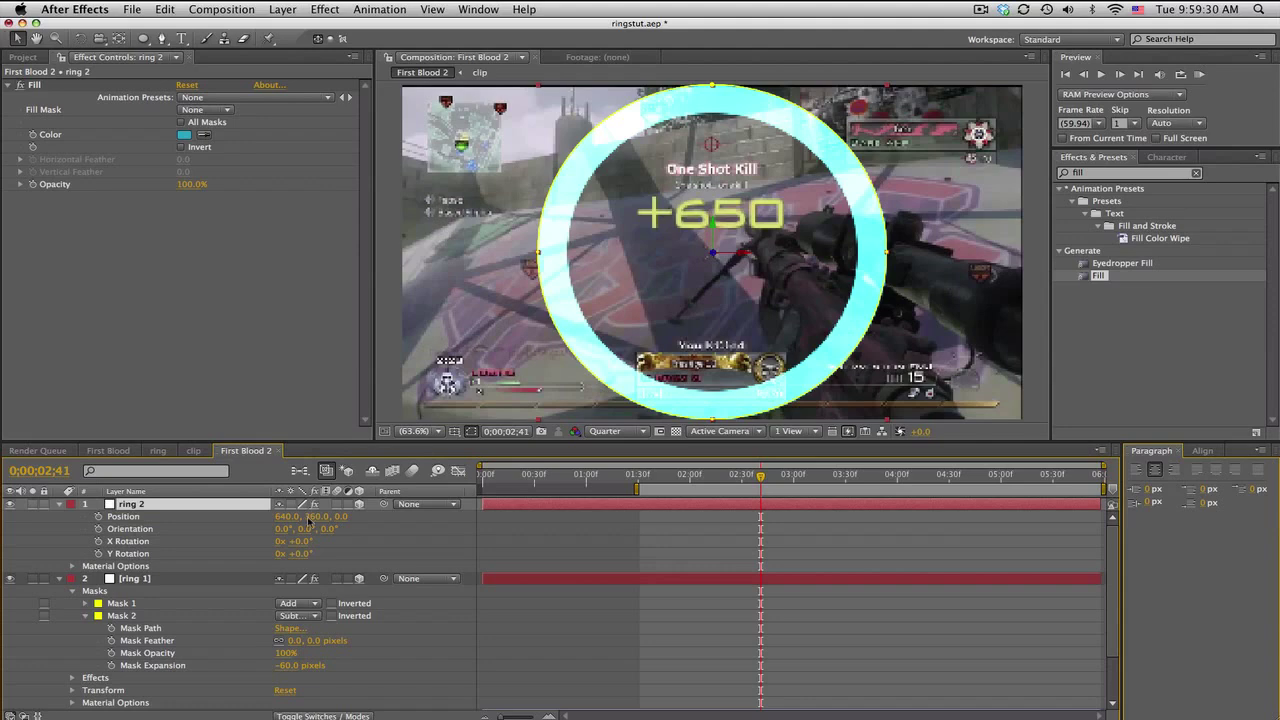
Set the Z position of the ring 2 layer to 100 to separate it in depth from ring 1.
drag(342, 516, 460, 521)
click(347, 516)
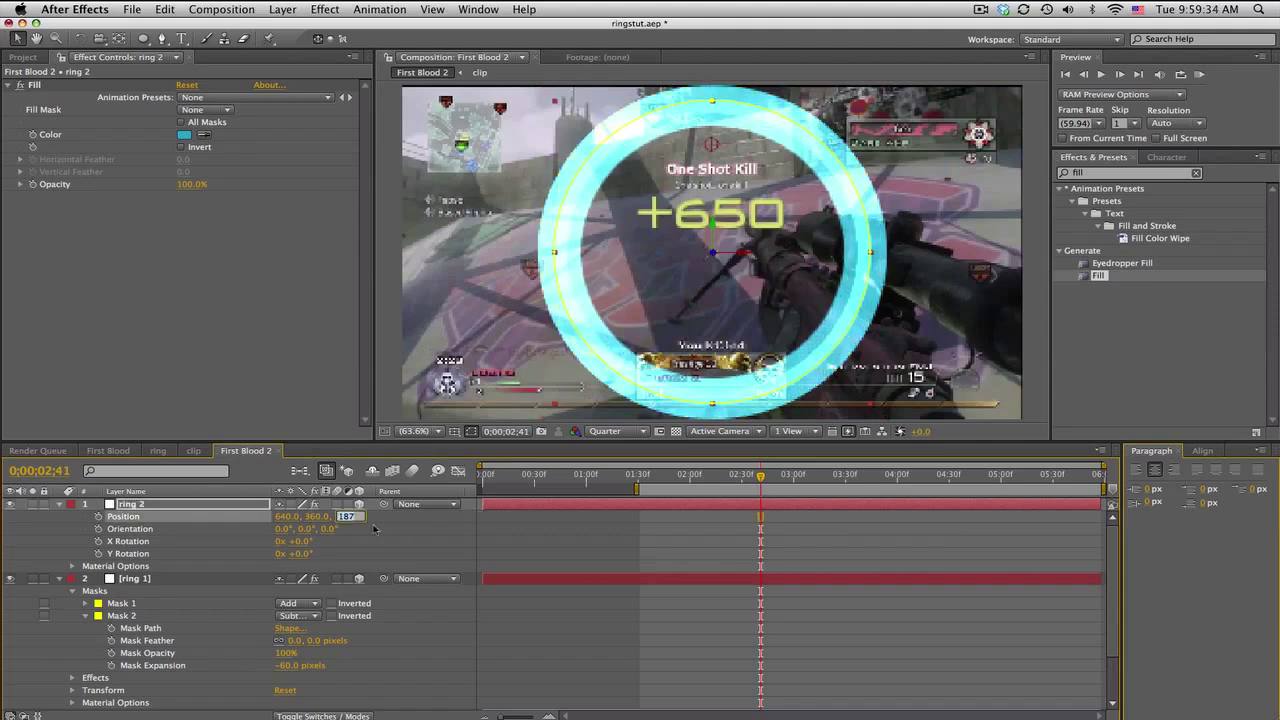
text(100)
key(Return)
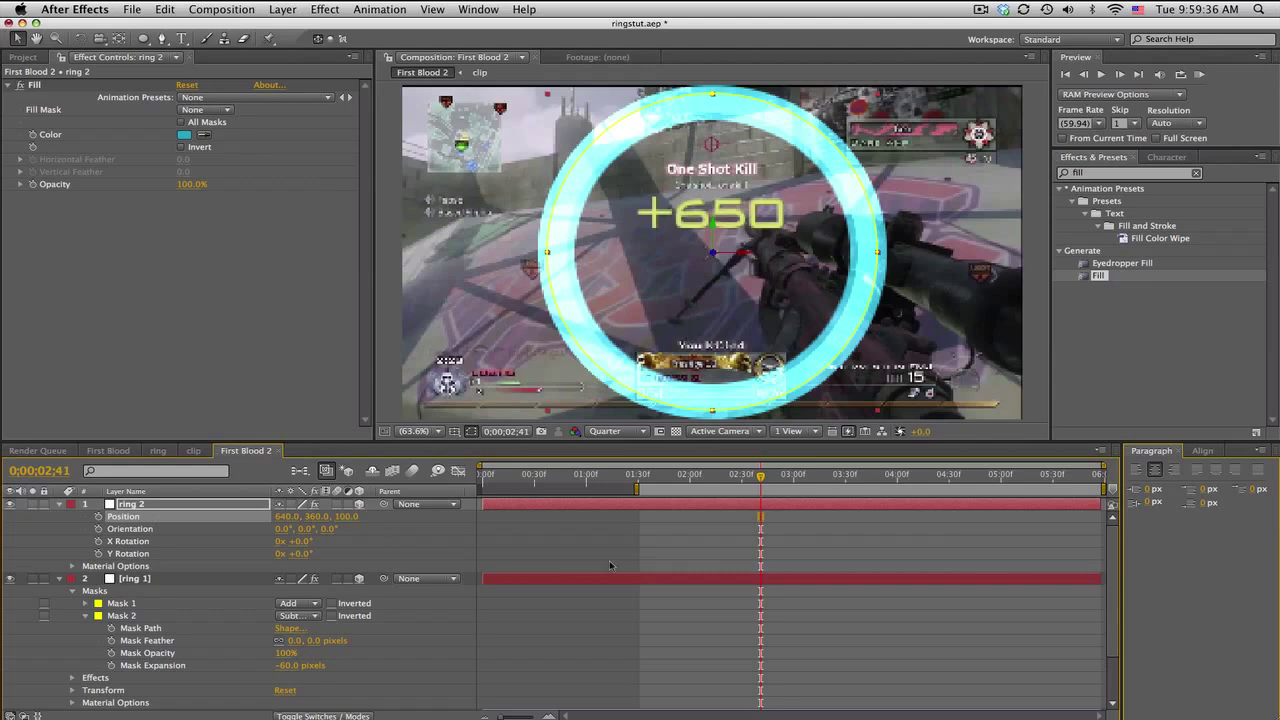
Add a 35mm camera named Camera 1, and collapse the properties of the ring and clip layers.
click(282, 9)
mouse_move(283, 28)
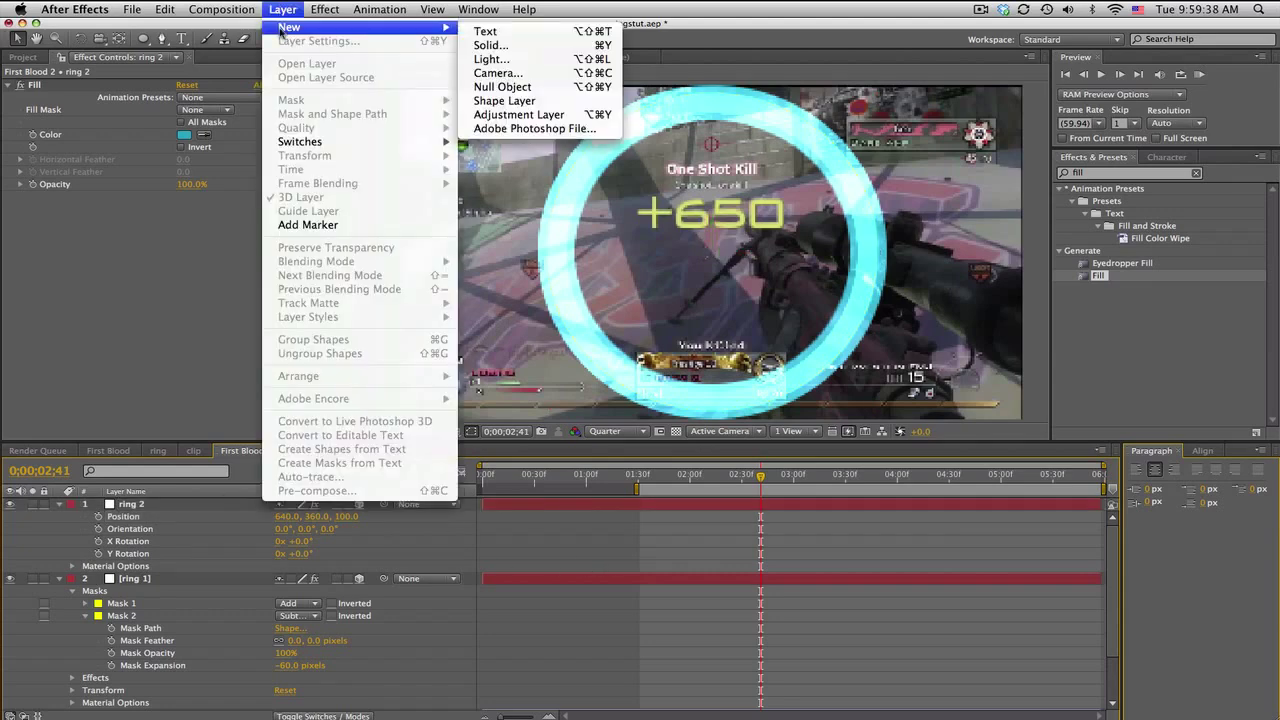
click(497, 73)
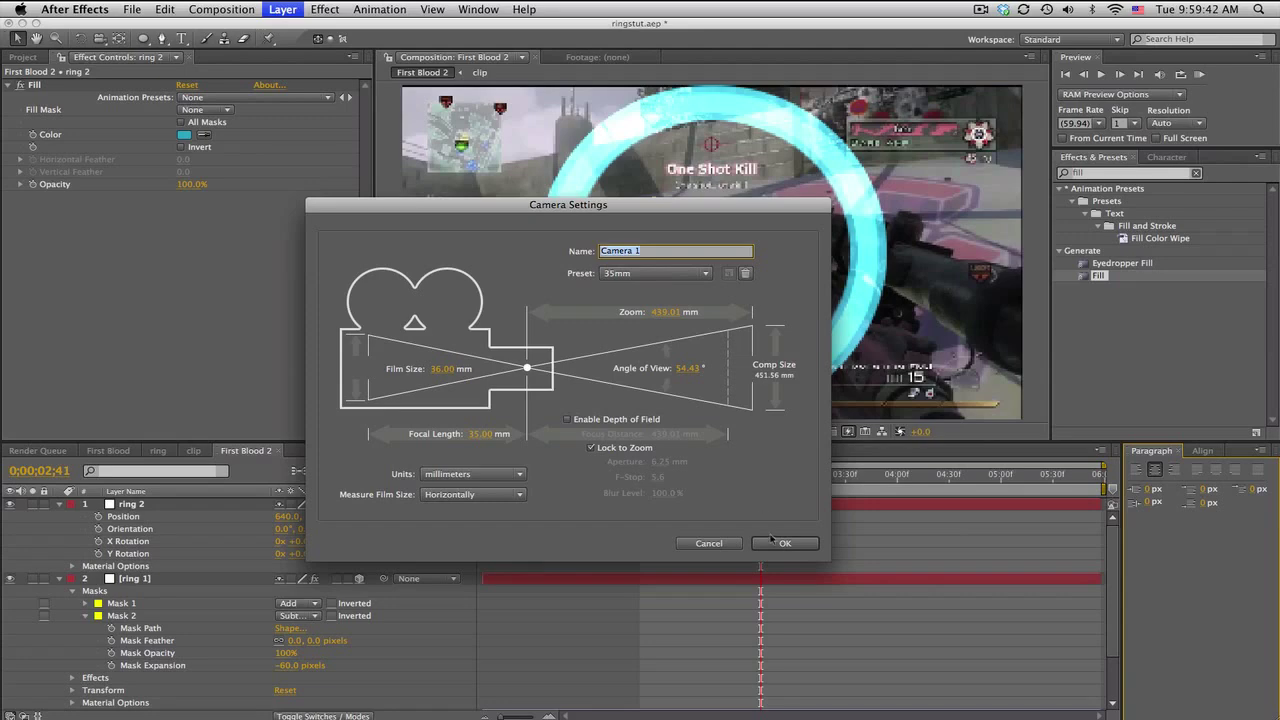
click(776, 542)
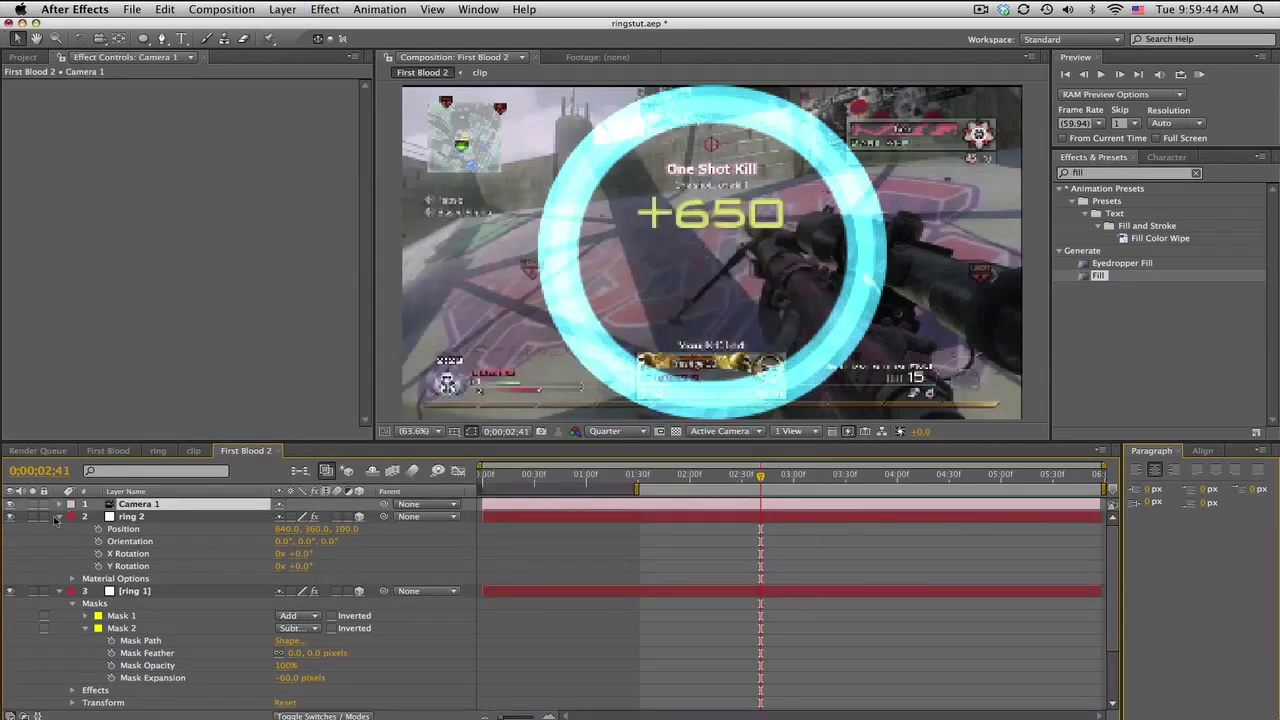
click(58, 516)
click(59, 529)
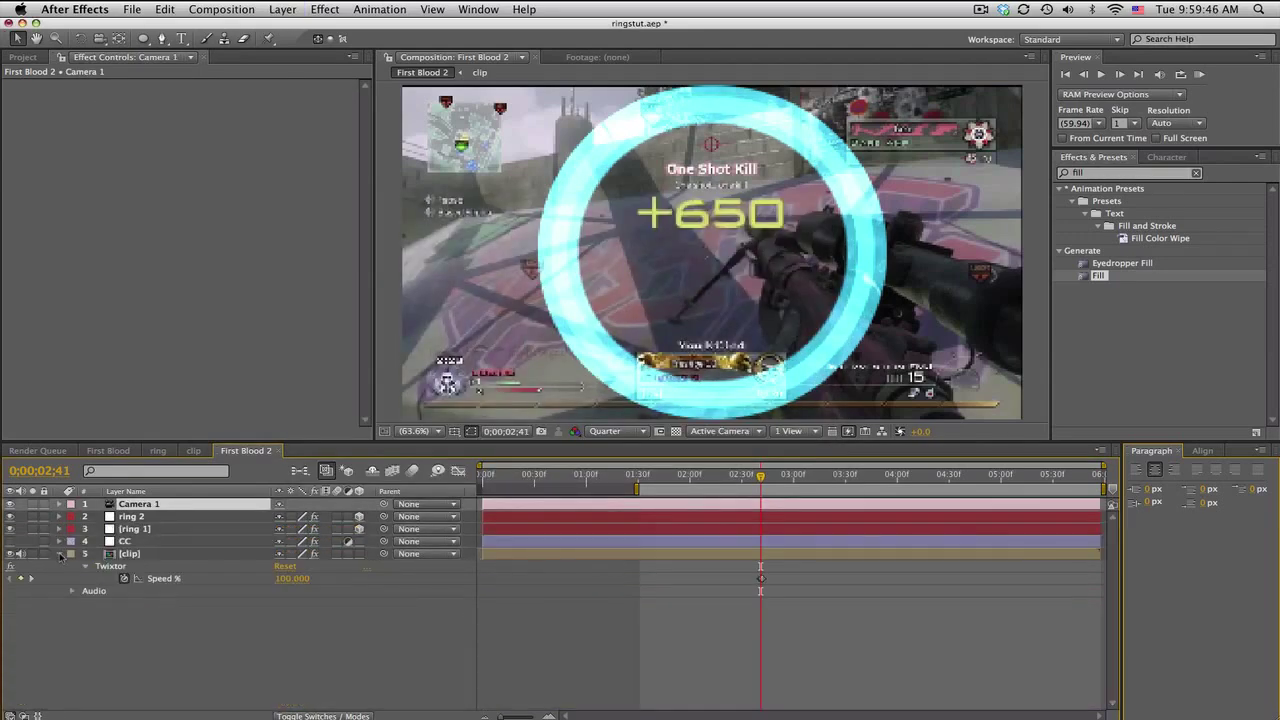
click(59, 554)
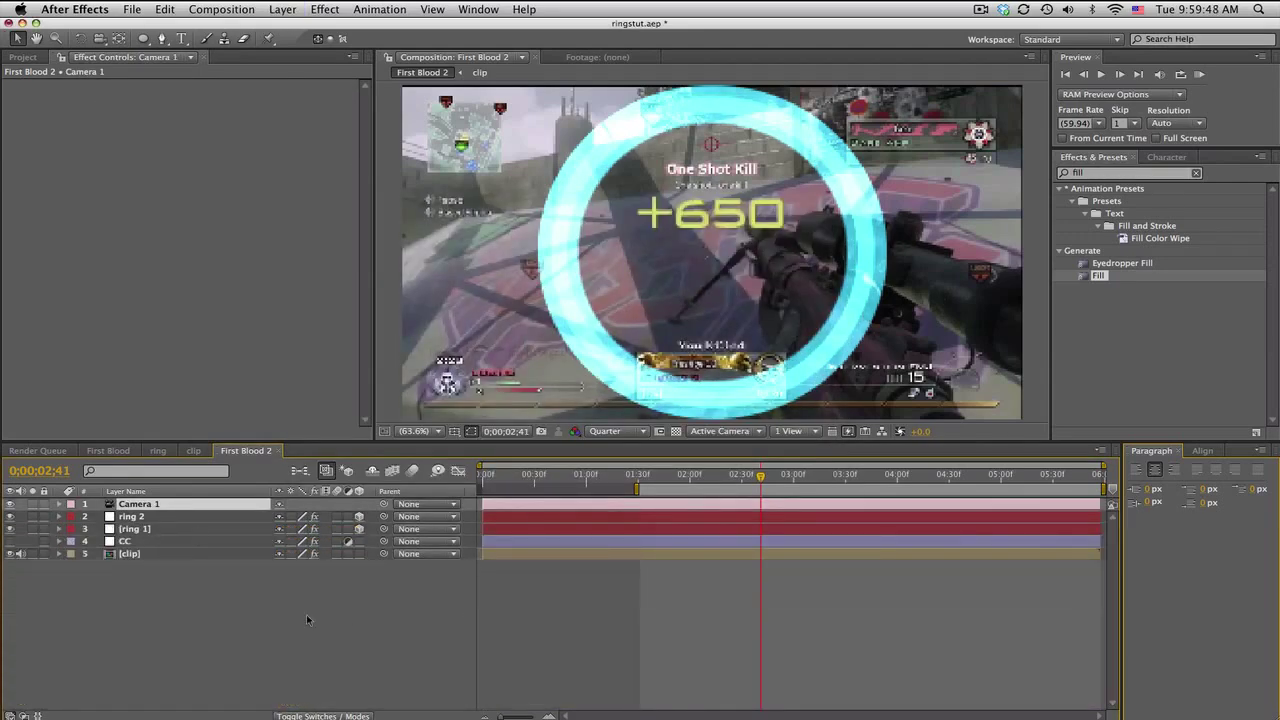
Orbit the camera so that the two rings are seen turned at an angle.
click(182, 517)
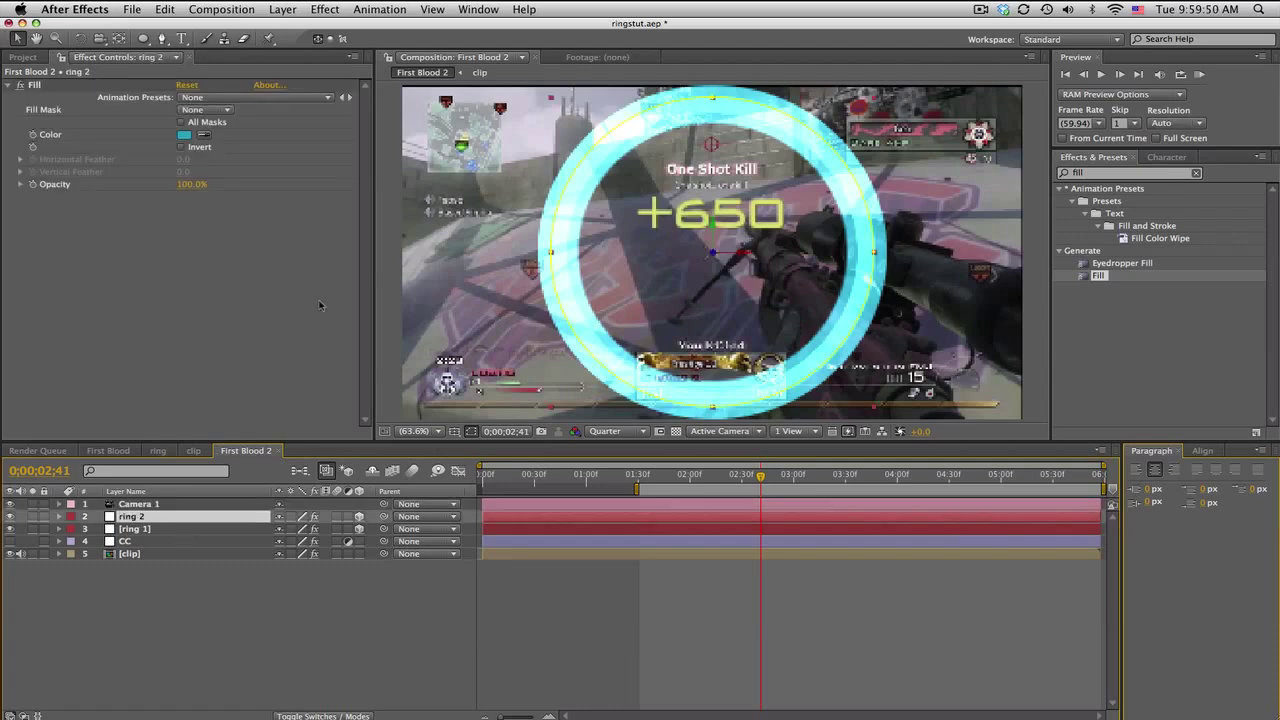
drag(99, 38, 170, 60)
drag(740, 262, 788, 294)
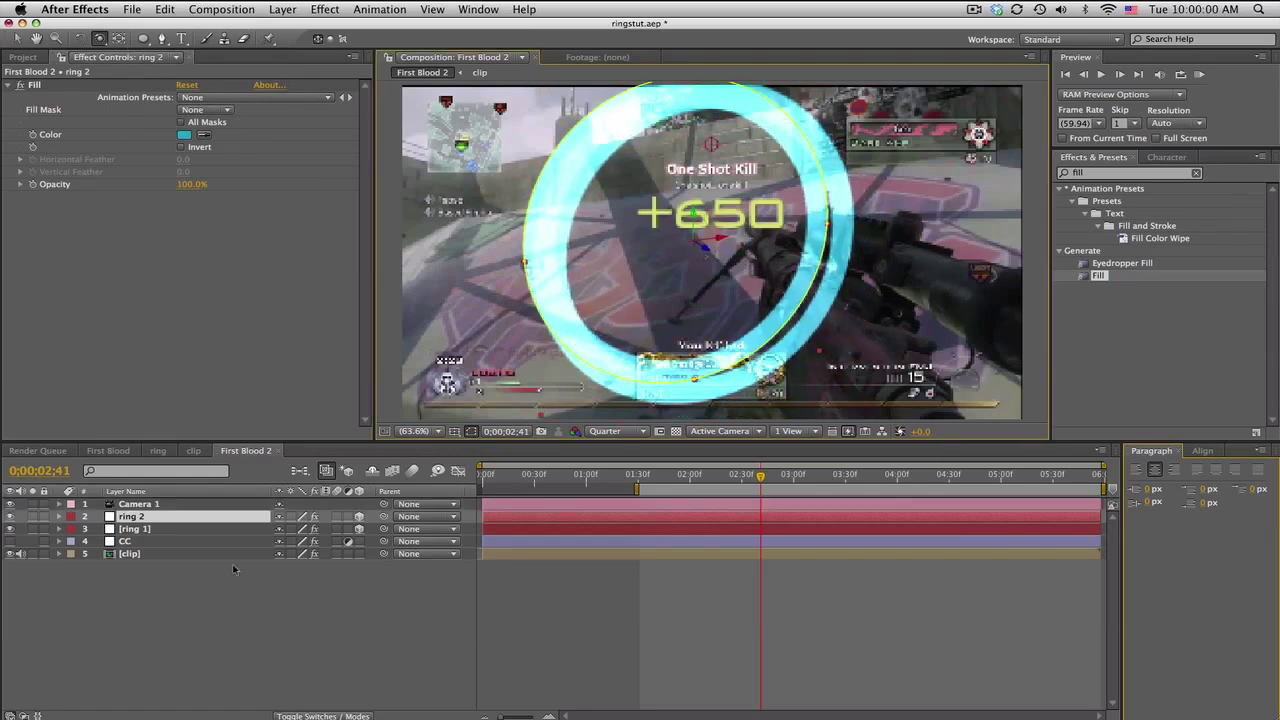
Try a 50% scale for ring 1 and ring 2 together, and settle on 40%.
click(153, 530)
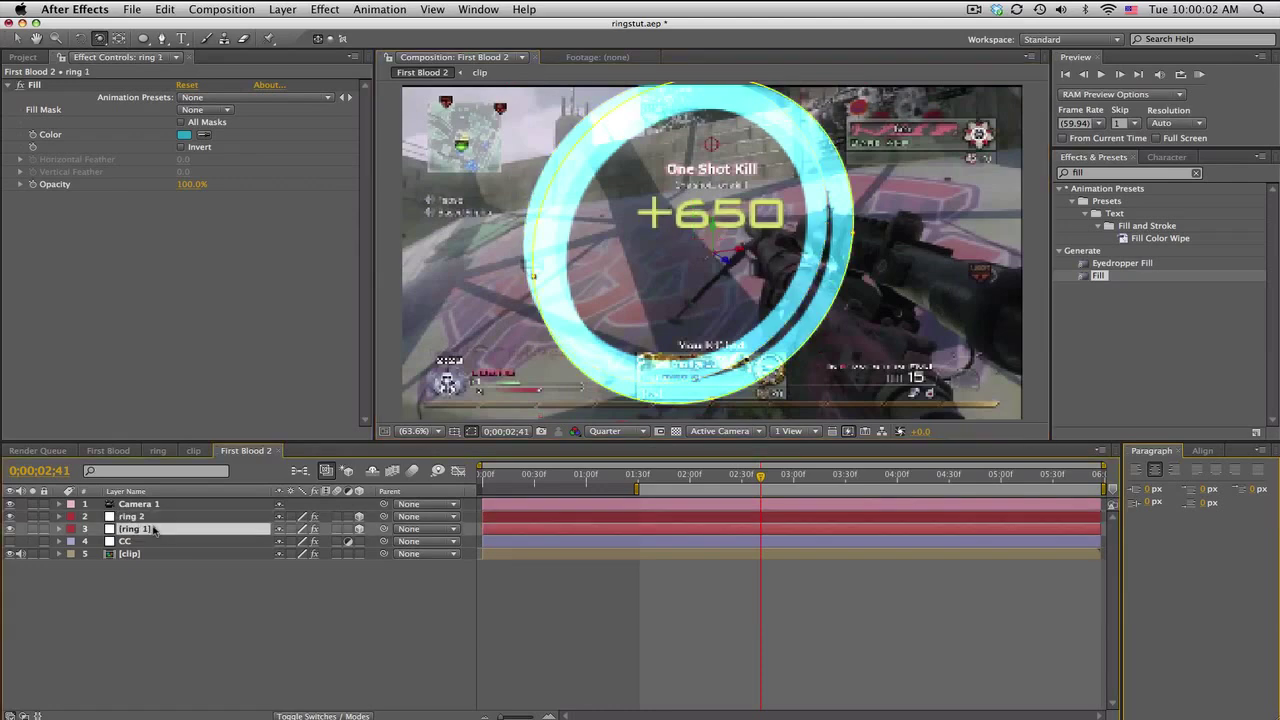
shift+click(152, 518)
key(s)
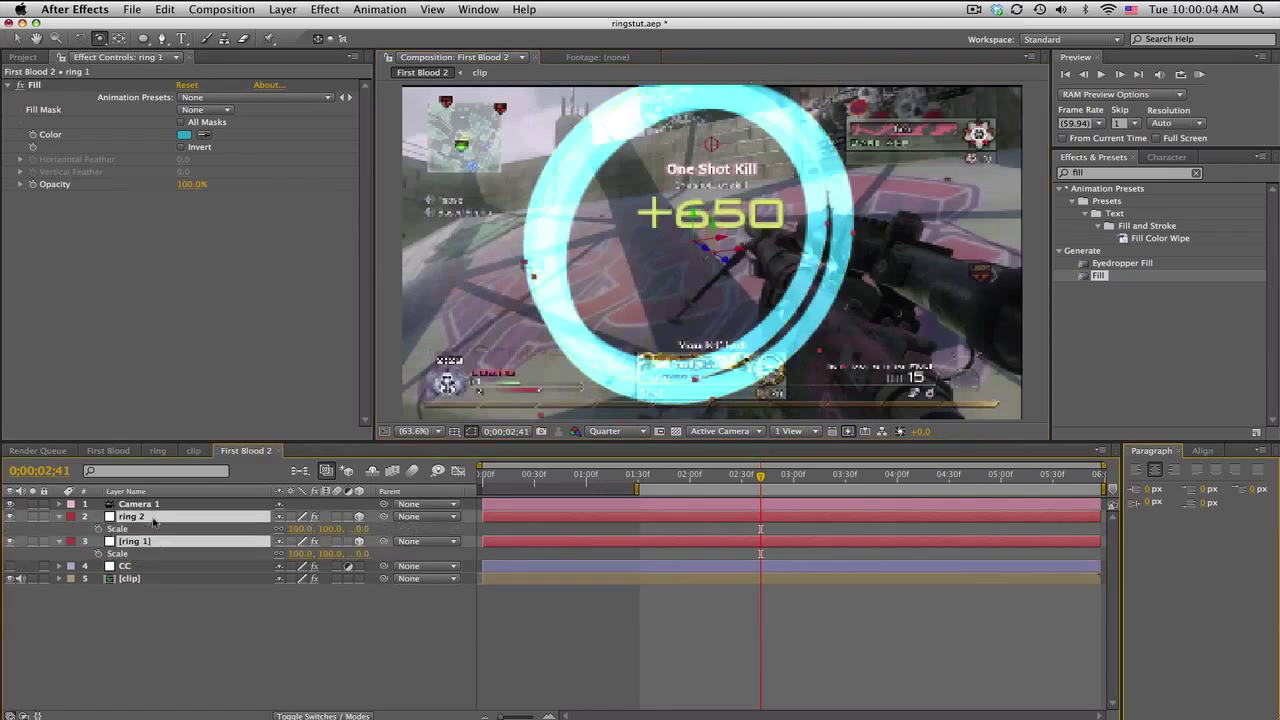
click(300, 528)
text(50)
key(Return)
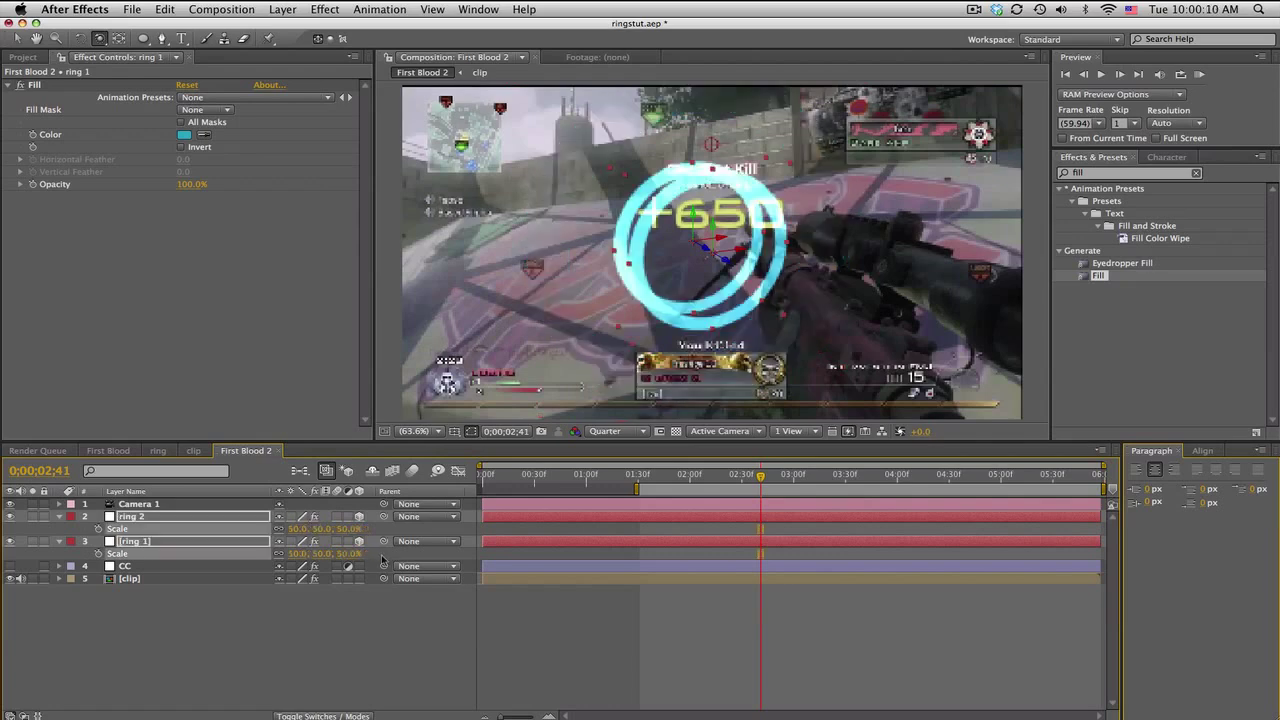
click(322, 528)
text(40)
key(Return)
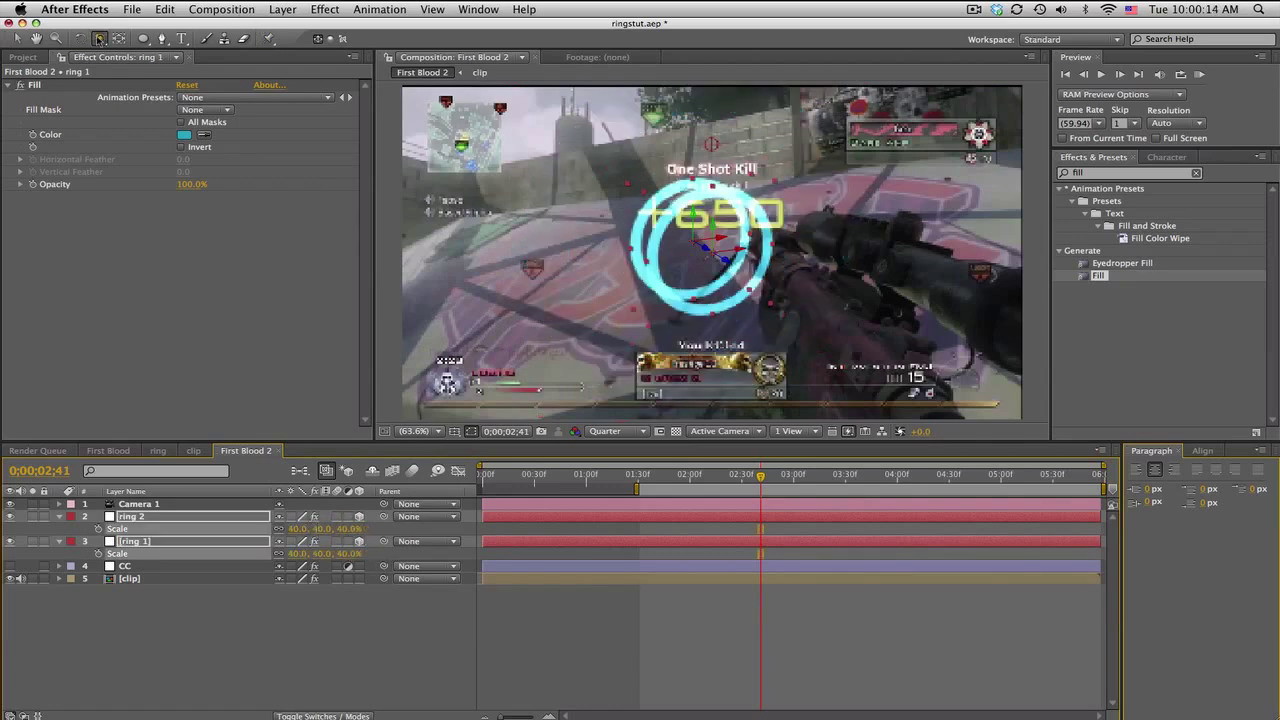
Track the camera in X and Y so that the rings surround the rear of the sniper scope, and deselect the layers.
drag(99, 38, 138, 75)
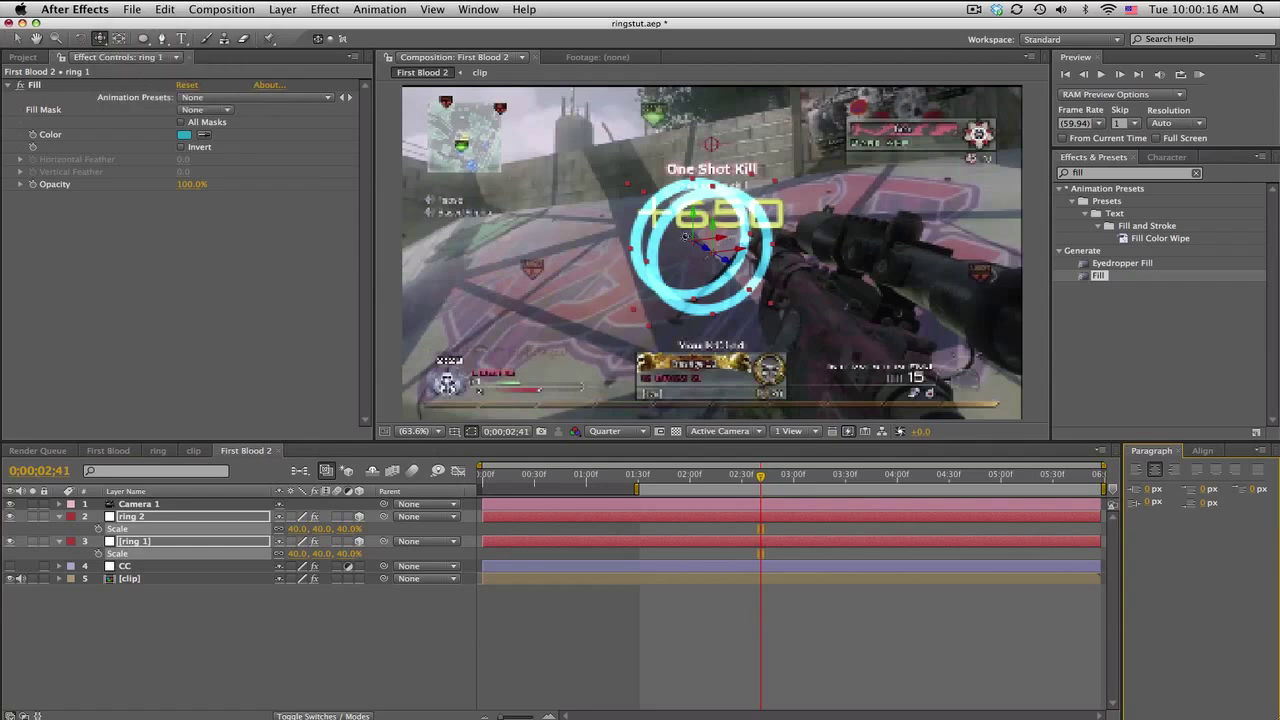
drag(685, 236, 920, 272)
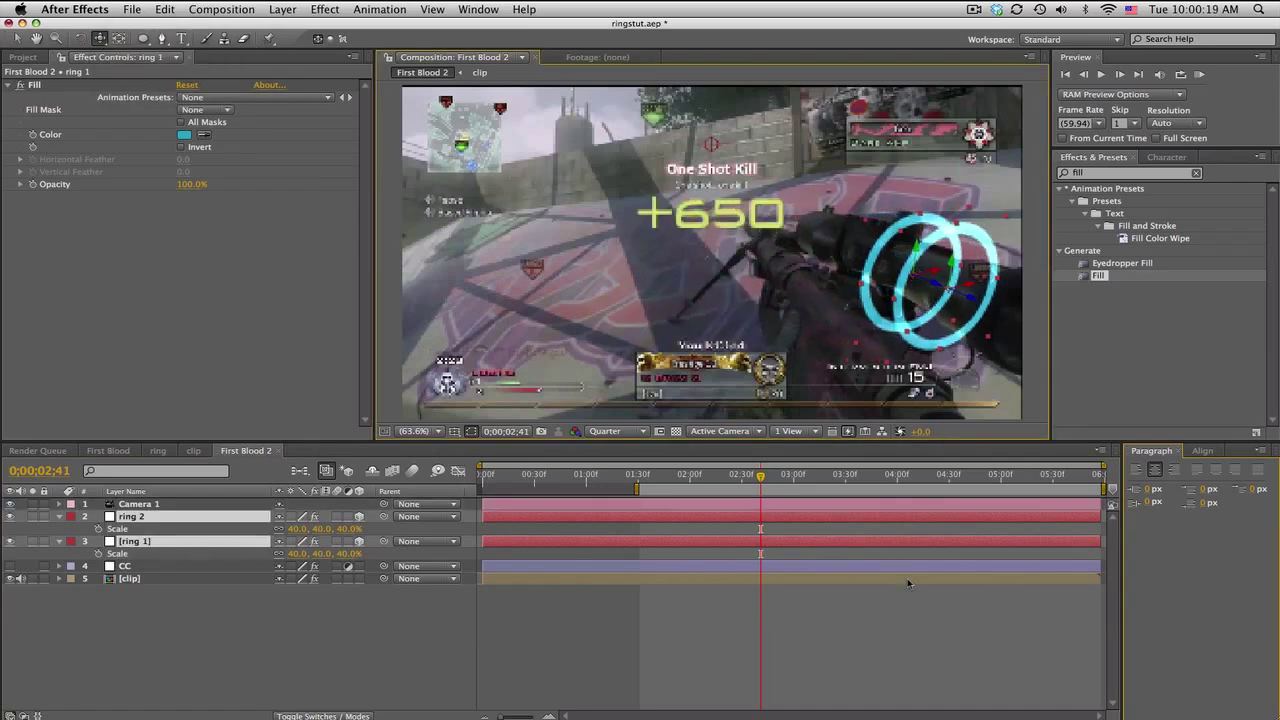
click(353, 640)
Set the Z position of the ring 2 layer to 50 to bring the rings closer together.
click(228, 518)
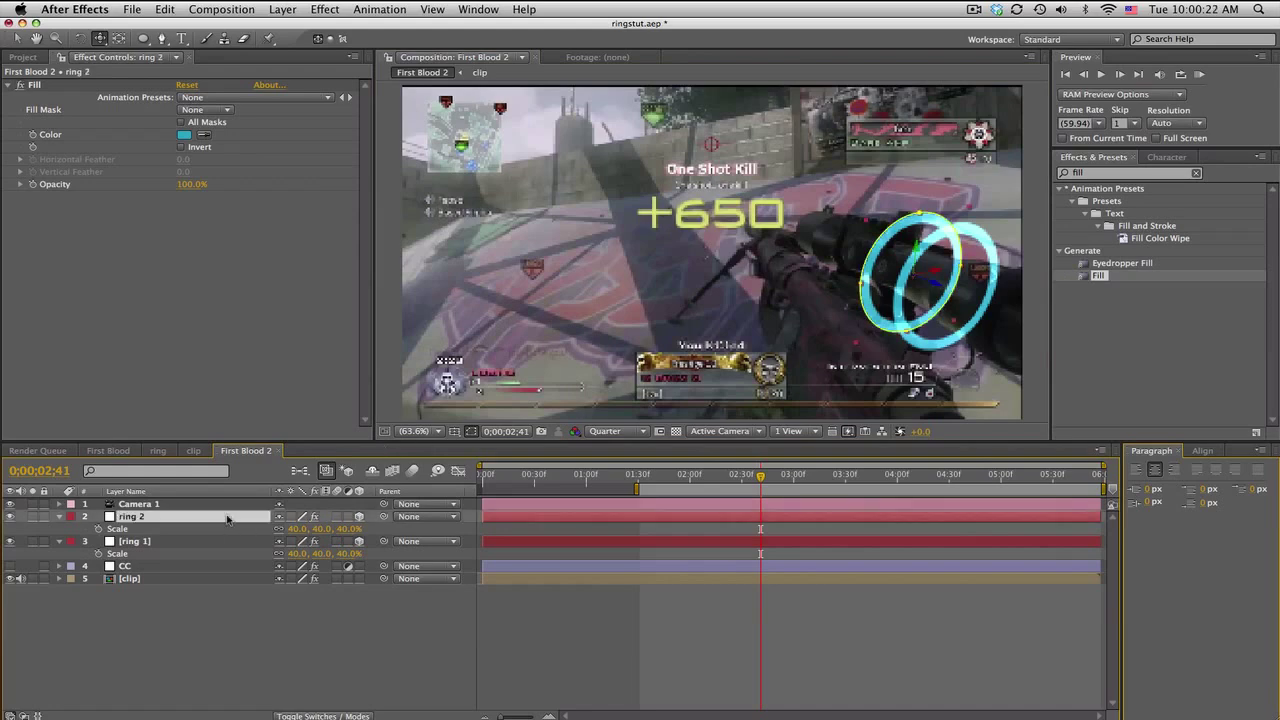
key(p)
click(345, 528)
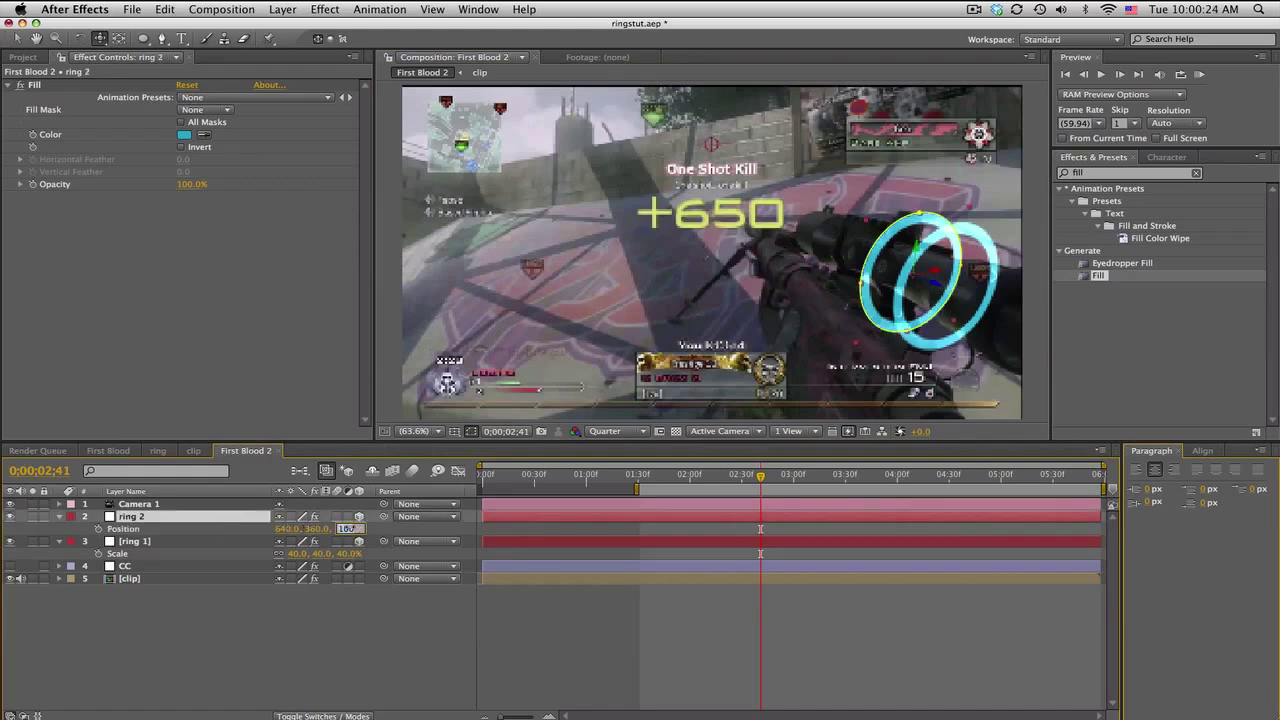
text(50)
key(Return)
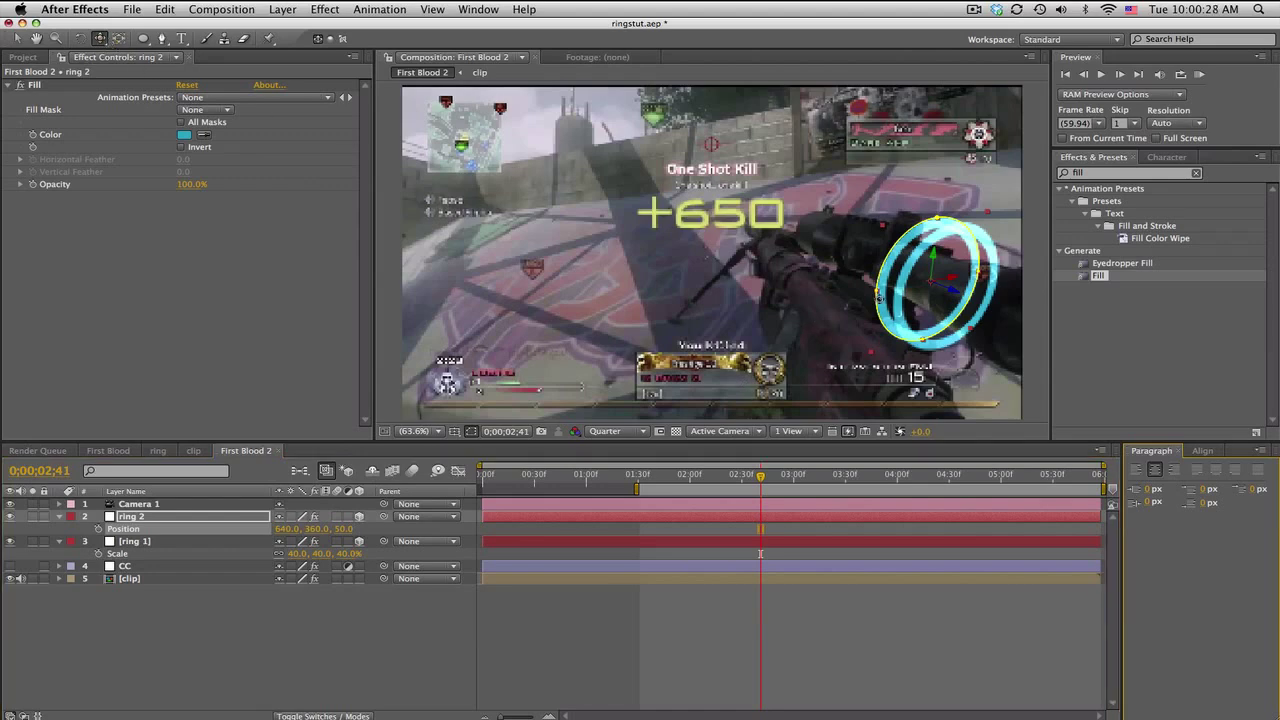
Fine-tune the rings' placement around the scope by tracking the camera slightly in Y and orbiting it a little.
drag(879, 298, 879, 295)
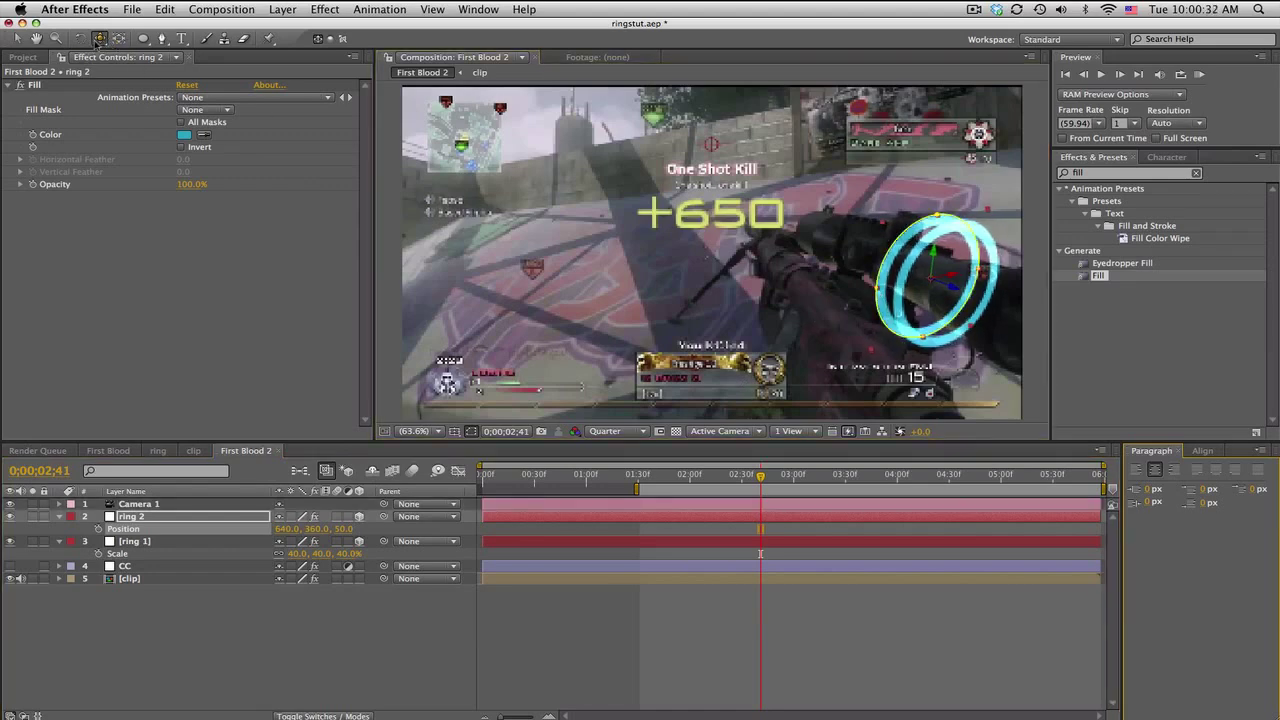
drag(100, 38, 150, 70)
drag(860, 272, 876, 279)
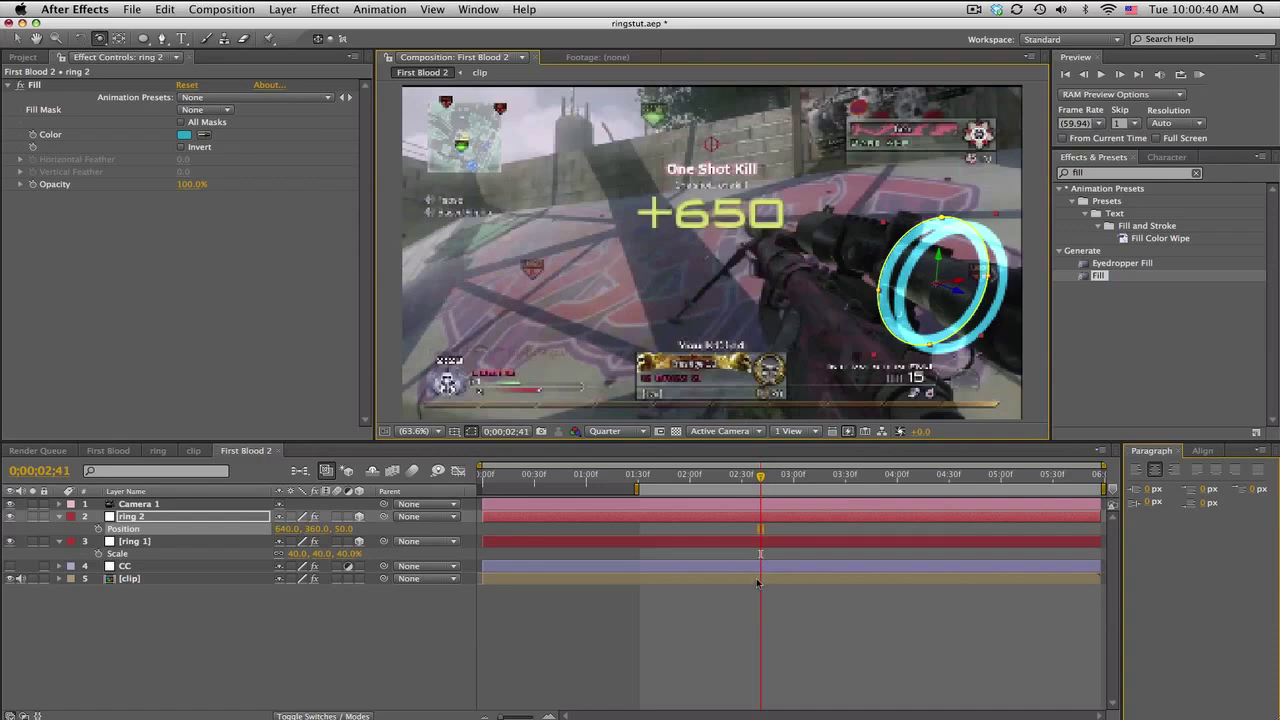
Add Point of Interest and Position keyframes to Camera 1 at 0;00;02;42, on the clip's 1.000 Speed % keyframe.
click(759, 580)
key(u)
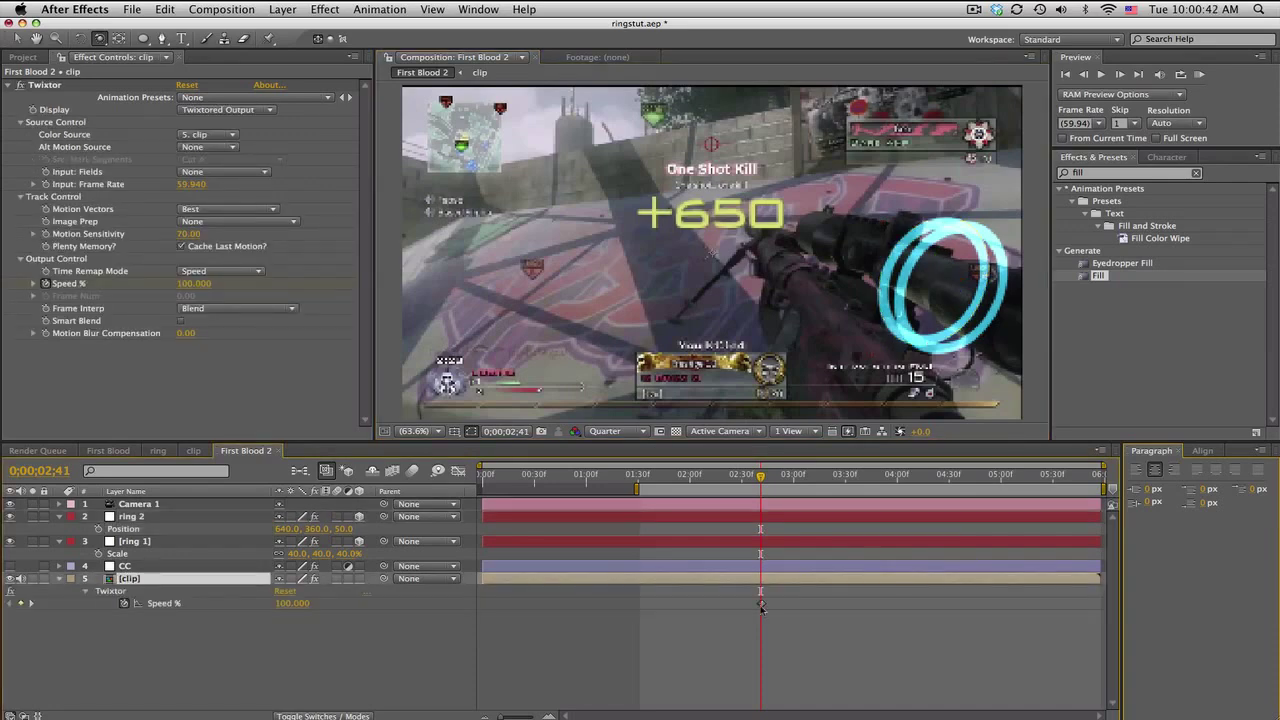
click(762, 477)
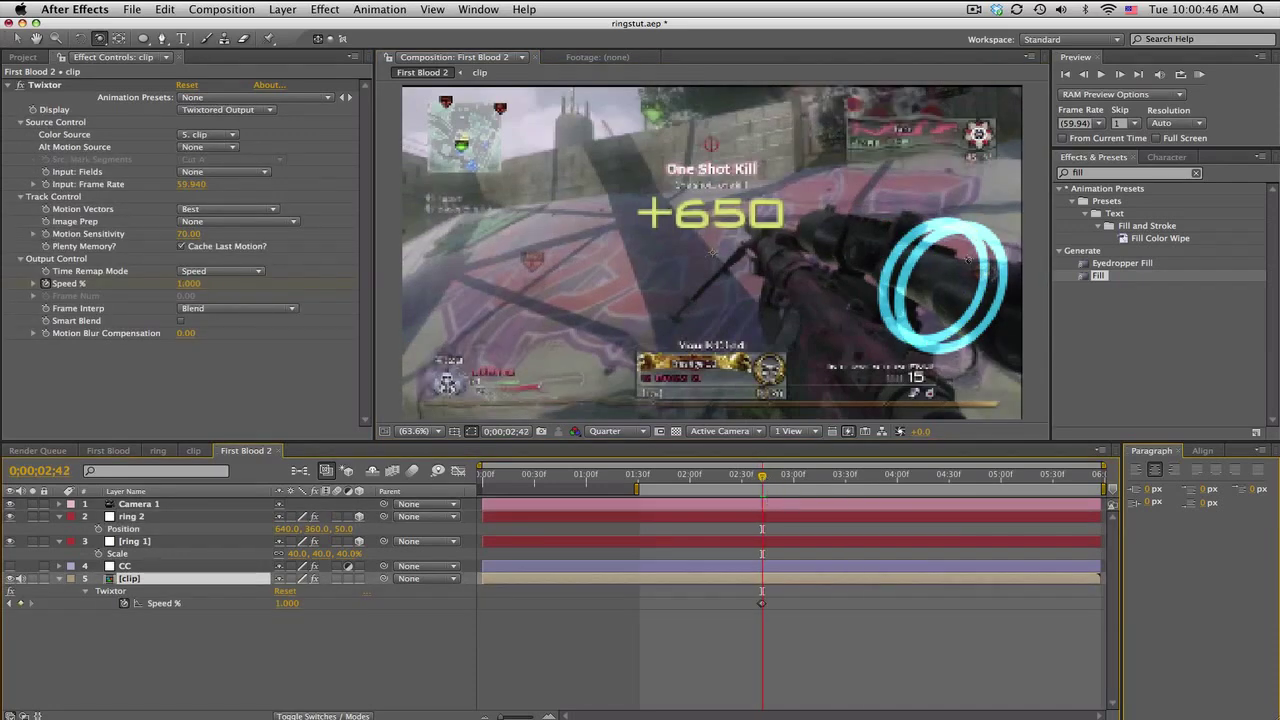
click(193, 506)
key(p)
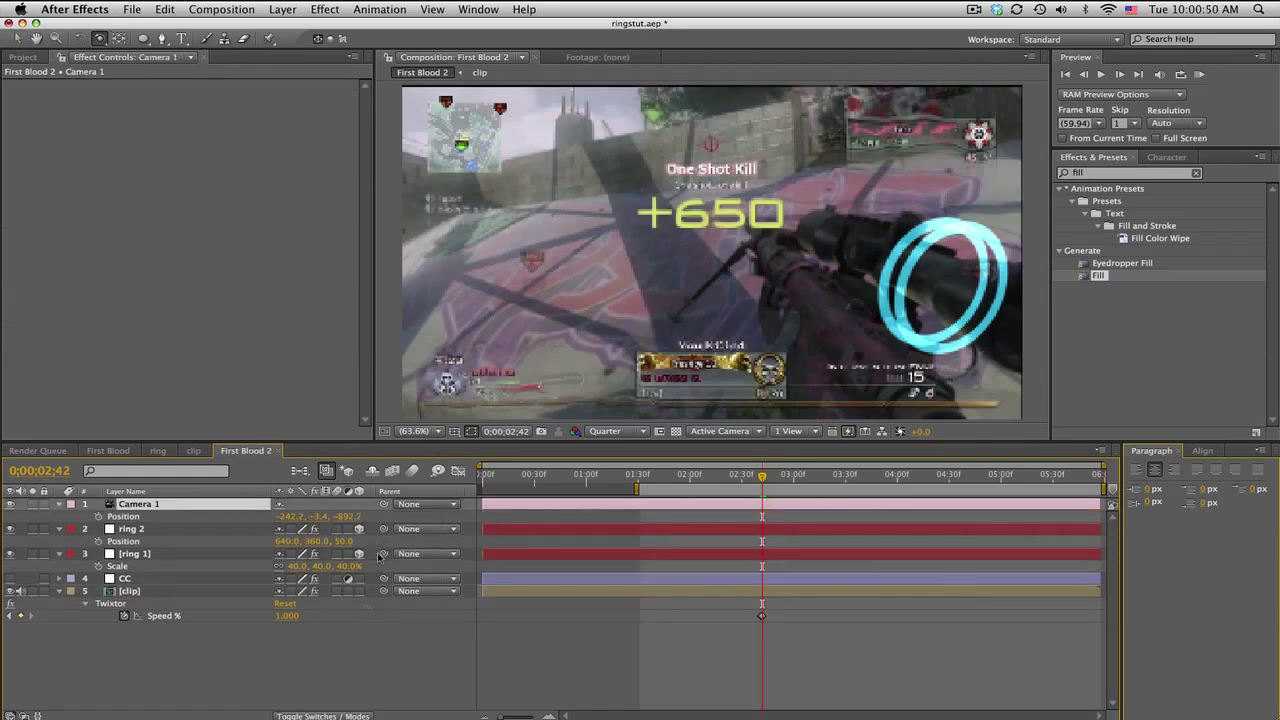
key(shift+a)
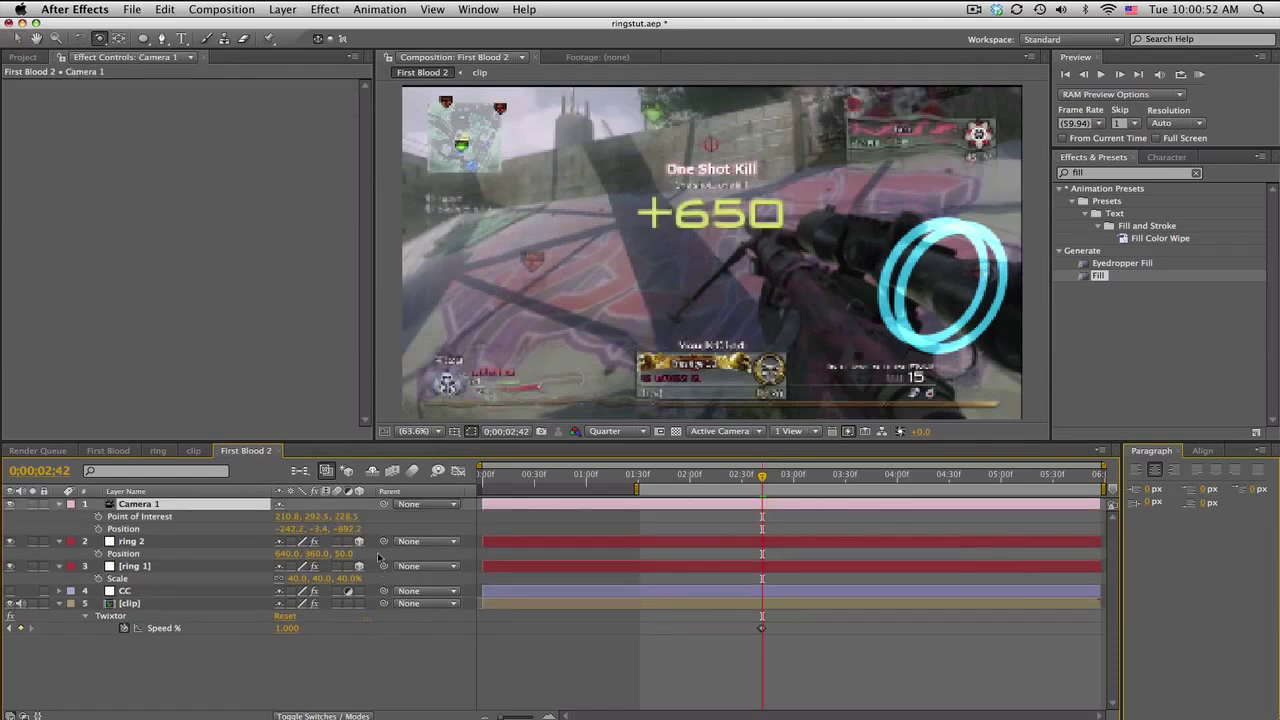
click(98, 516)
click(98, 528)
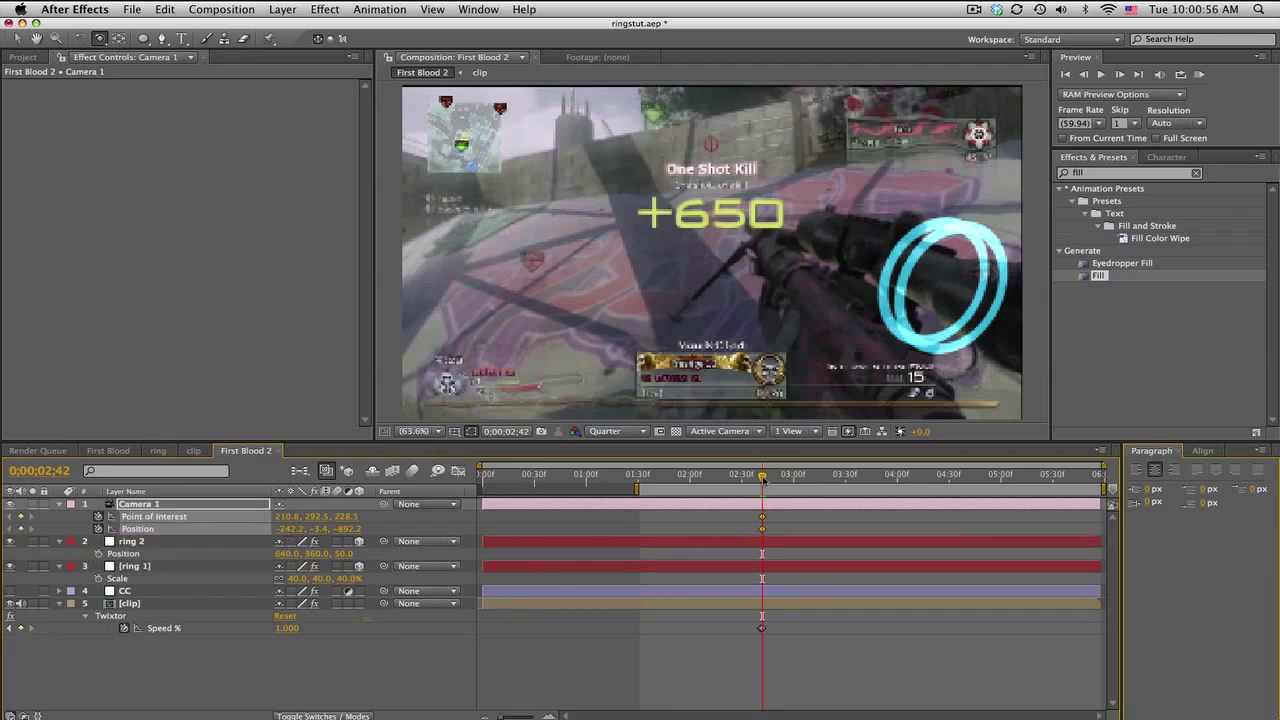
At 0;00;05;55, orbit Camera 1 and track it in X and Y to keep the rings around the moved scope.
drag(763, 480, 1097, 477)
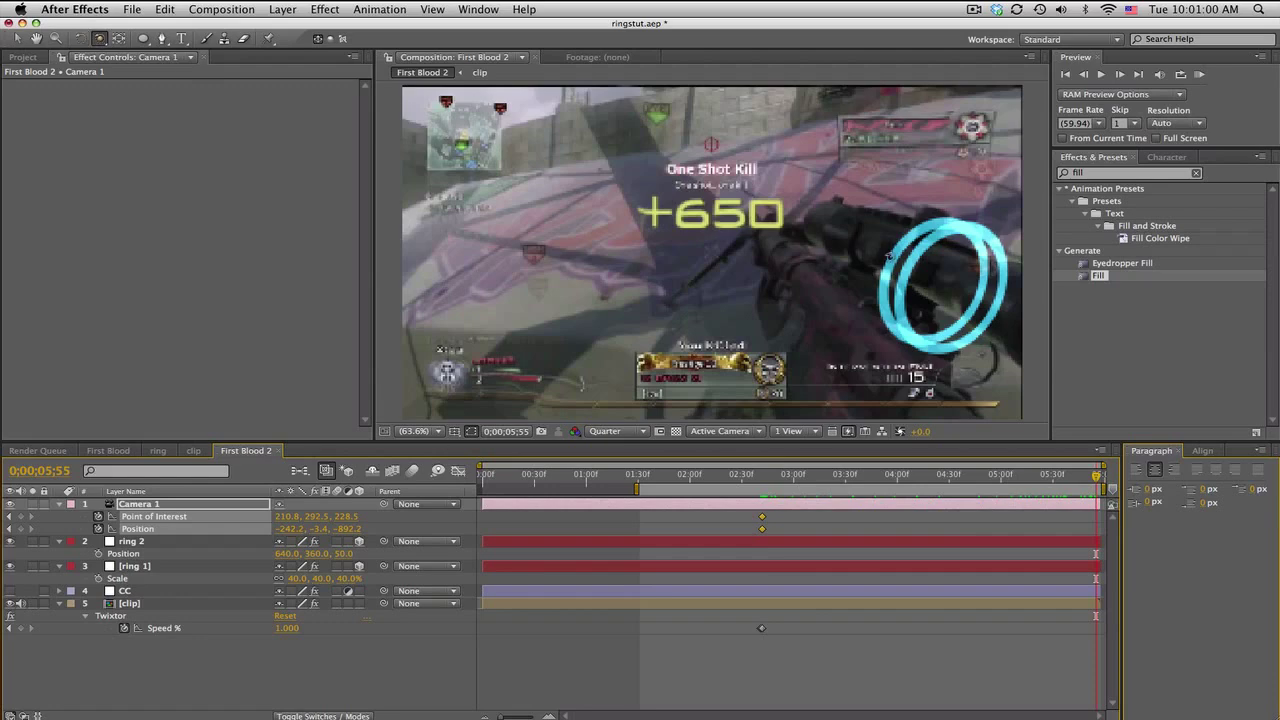
drag(932, 288, 653, 172)
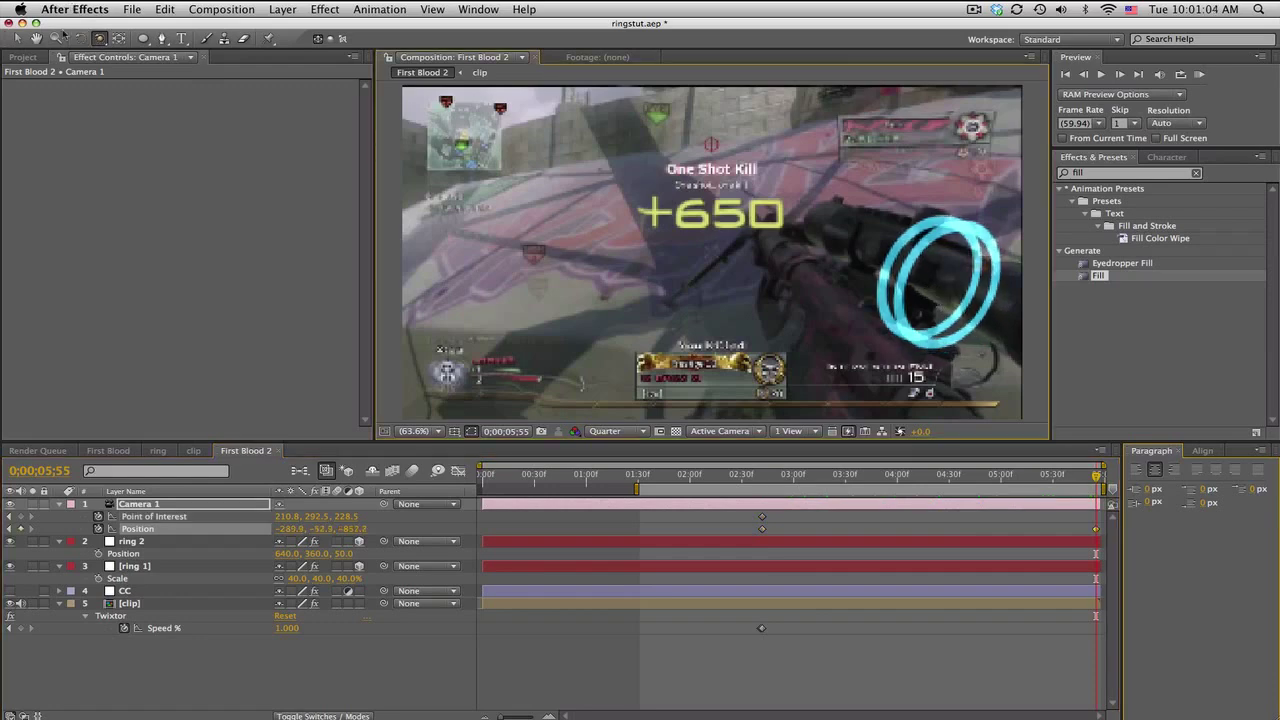
drag(99, 38, 131, 70)
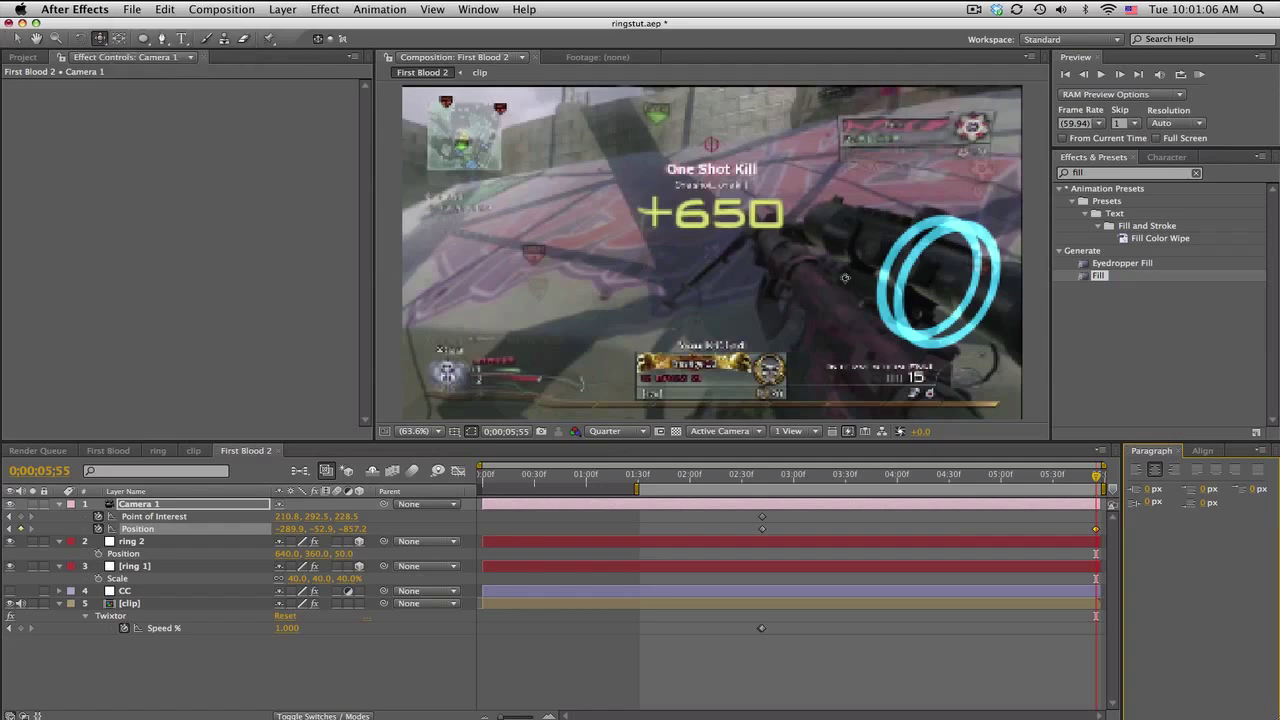
drag(840, 276, 855, 276)
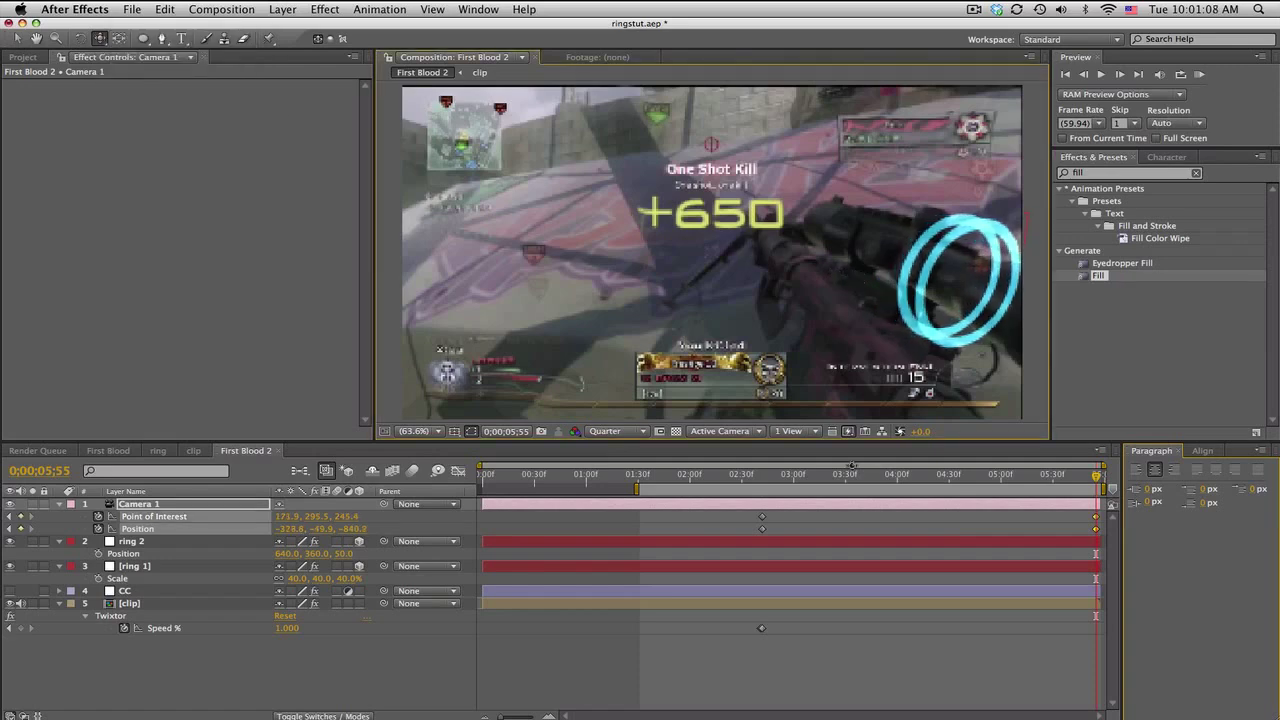
mouse_move(762, 476)
mouse_down()
mouse_move(1070, 478)
mouse_move(771, 478)
mouse_up()
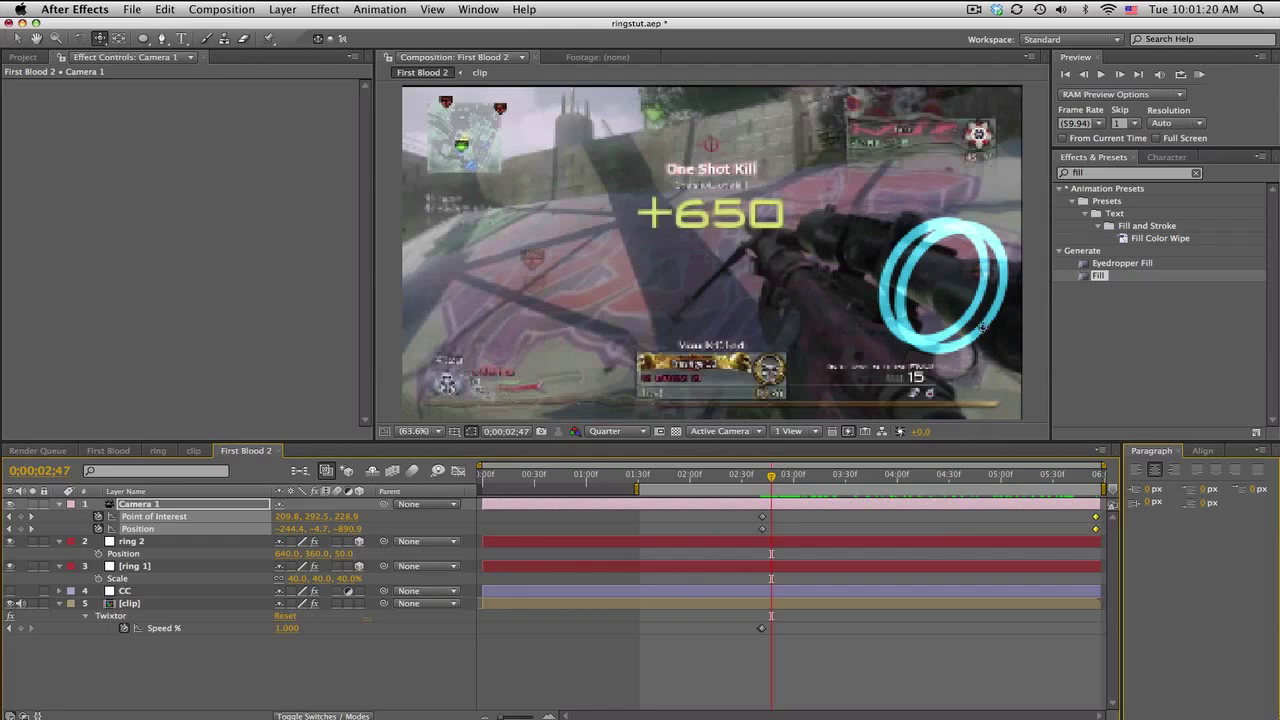
Return to the camera keyframes at 0;00;02;42, hide the ring 2 layer and select ring 1.
click(18, 40)
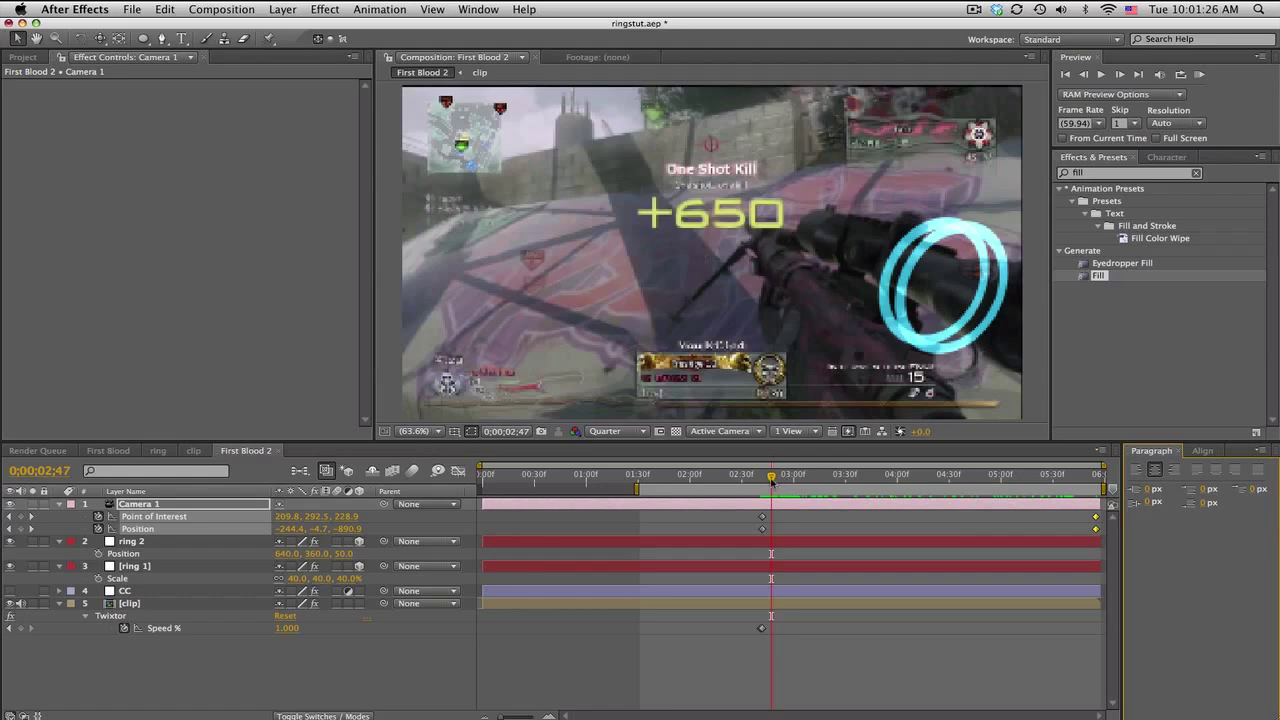
drag(771, 480, 762, 479)
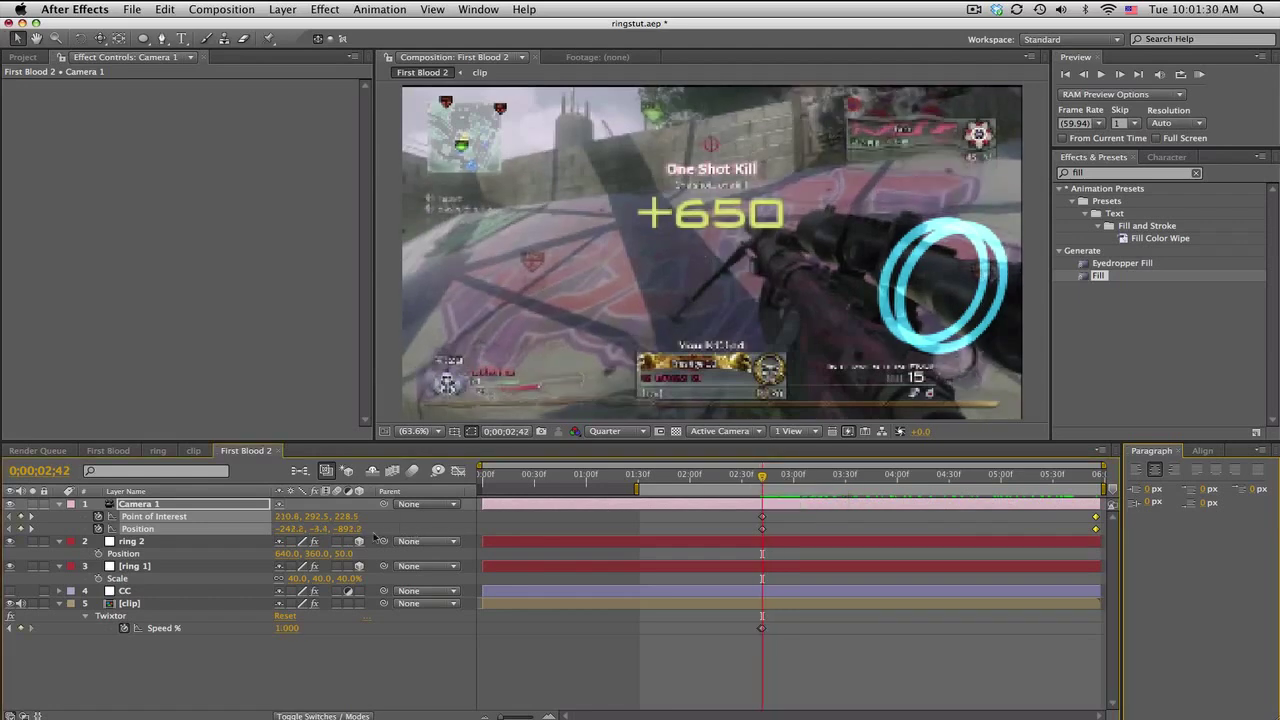
click(241, 547)
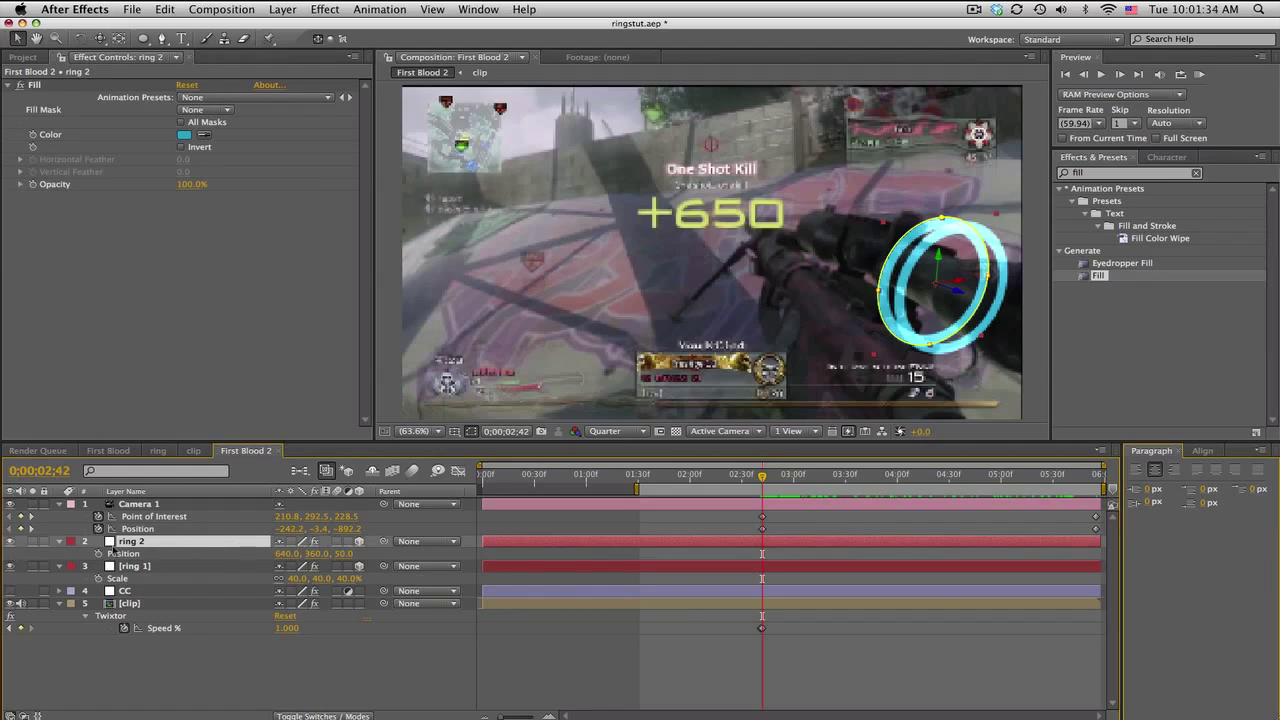
click(10, 542)
click(161, 568)
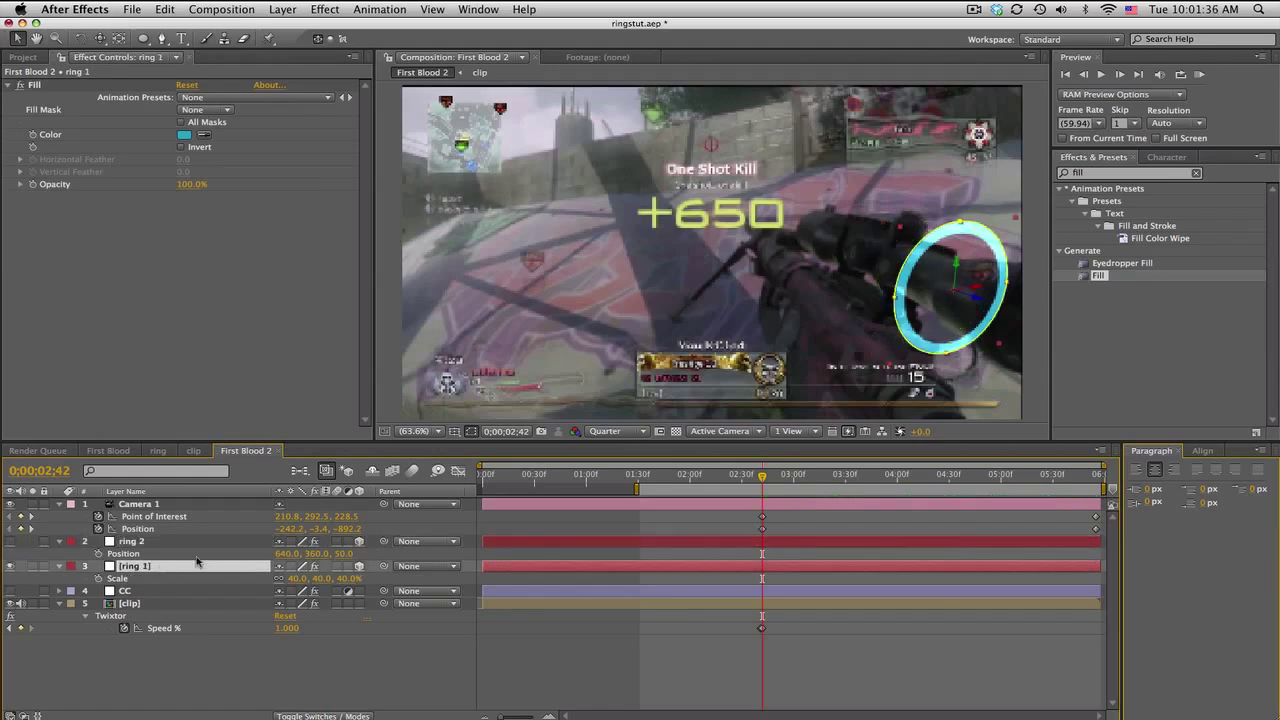
Set the composition preview to Full resolution and 100% magnification, showing the ring and the rear of the scope.
click(611, 431)
click(612, 467)
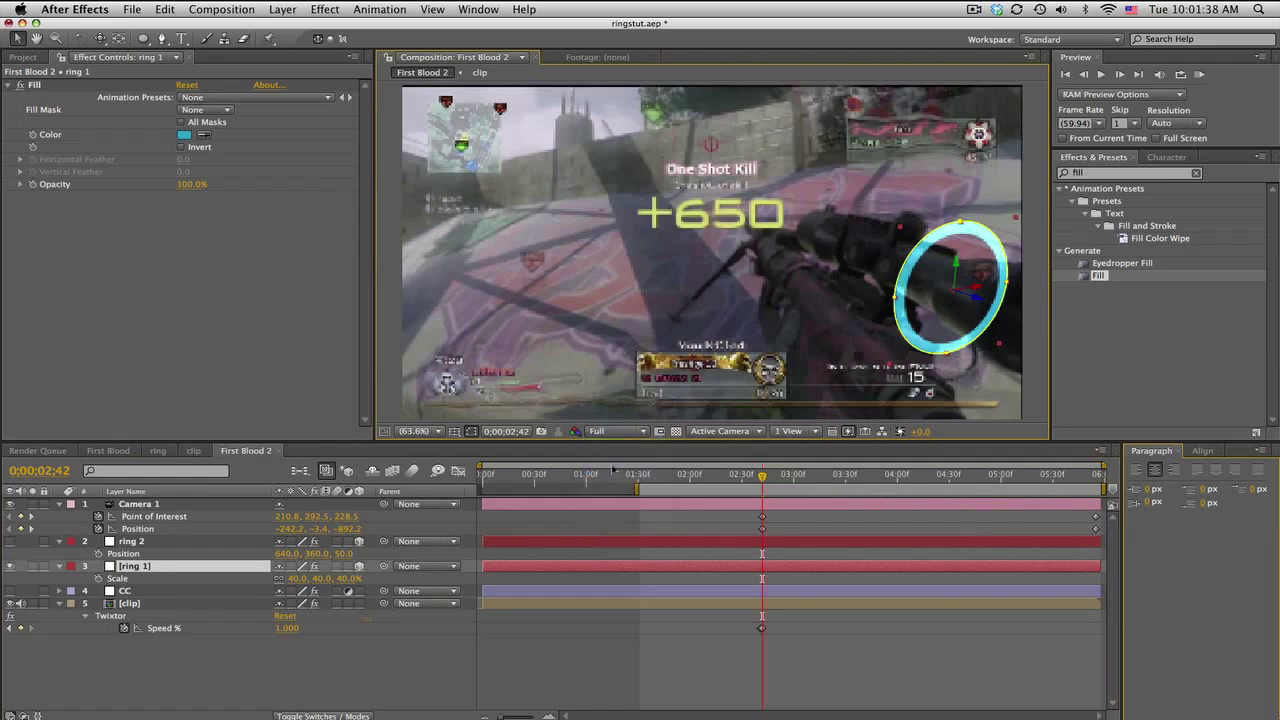
click(415, 431)
click(420, 572)
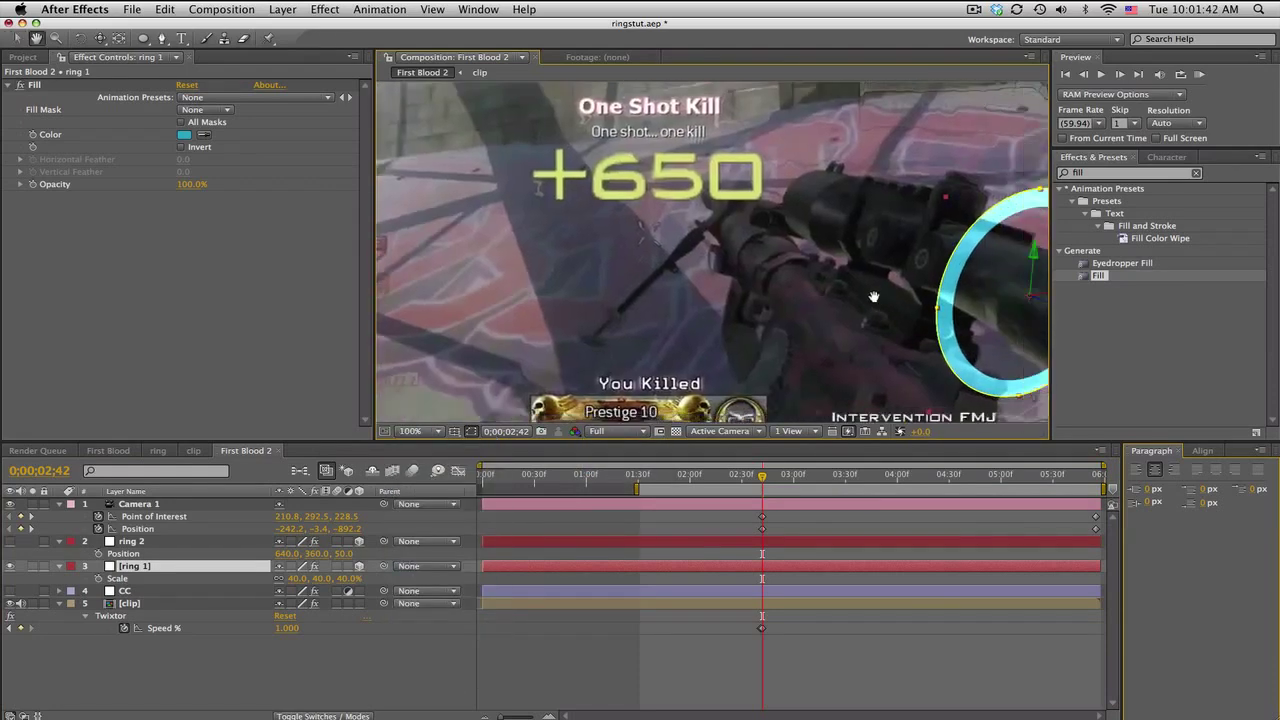
drag(873, 297, 670, 295)
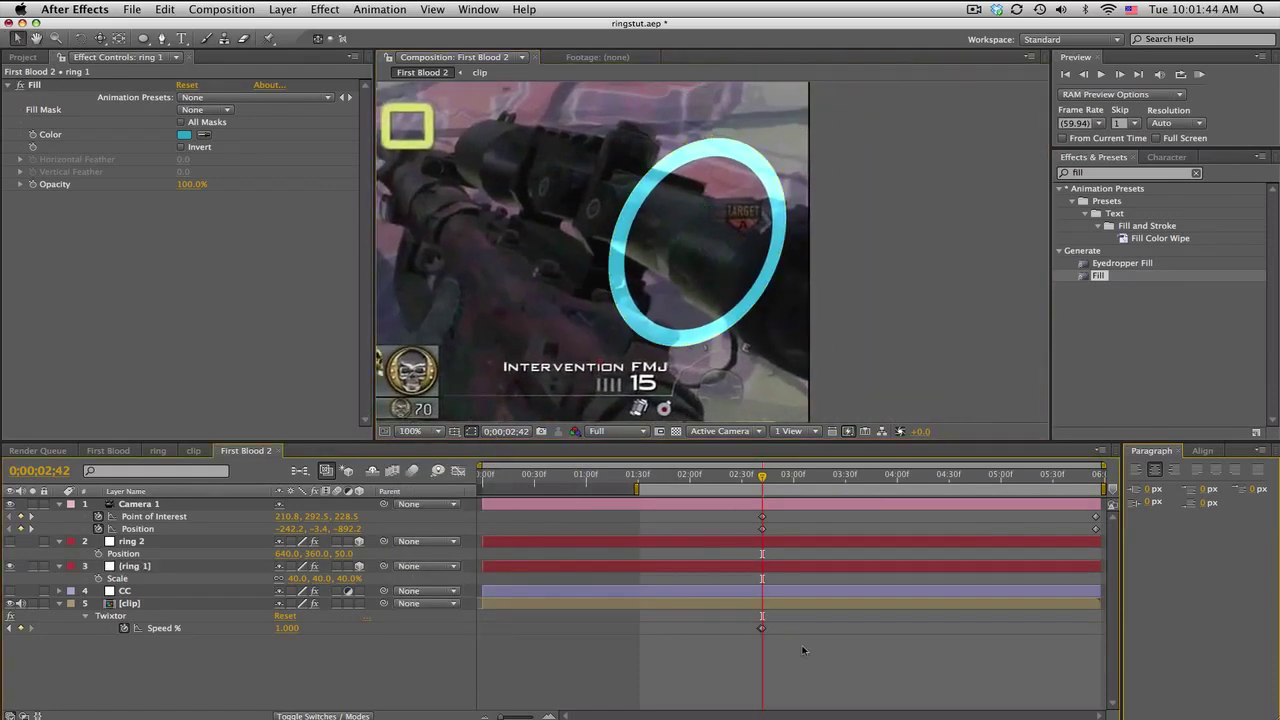
Create a white solid at comp size, 1280 by 720 px, named matte 1.
click(284, 10)
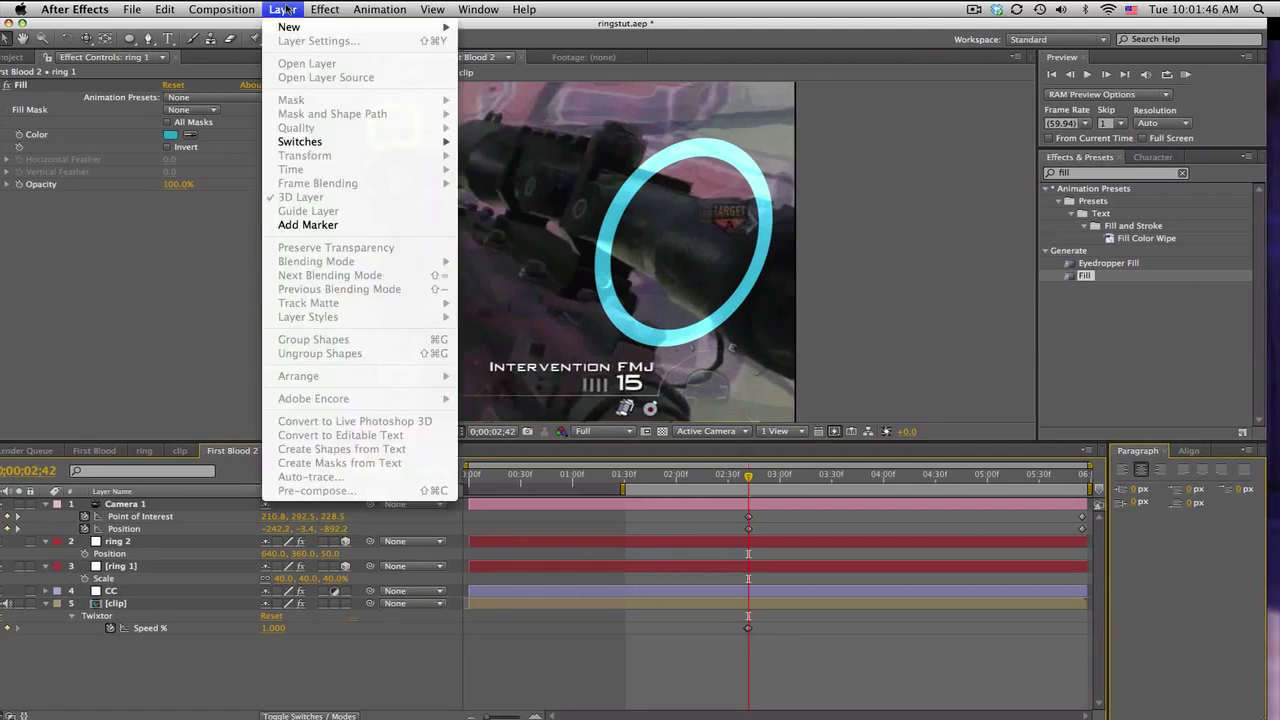
mouse_move(290, 27)
click(520, 45)
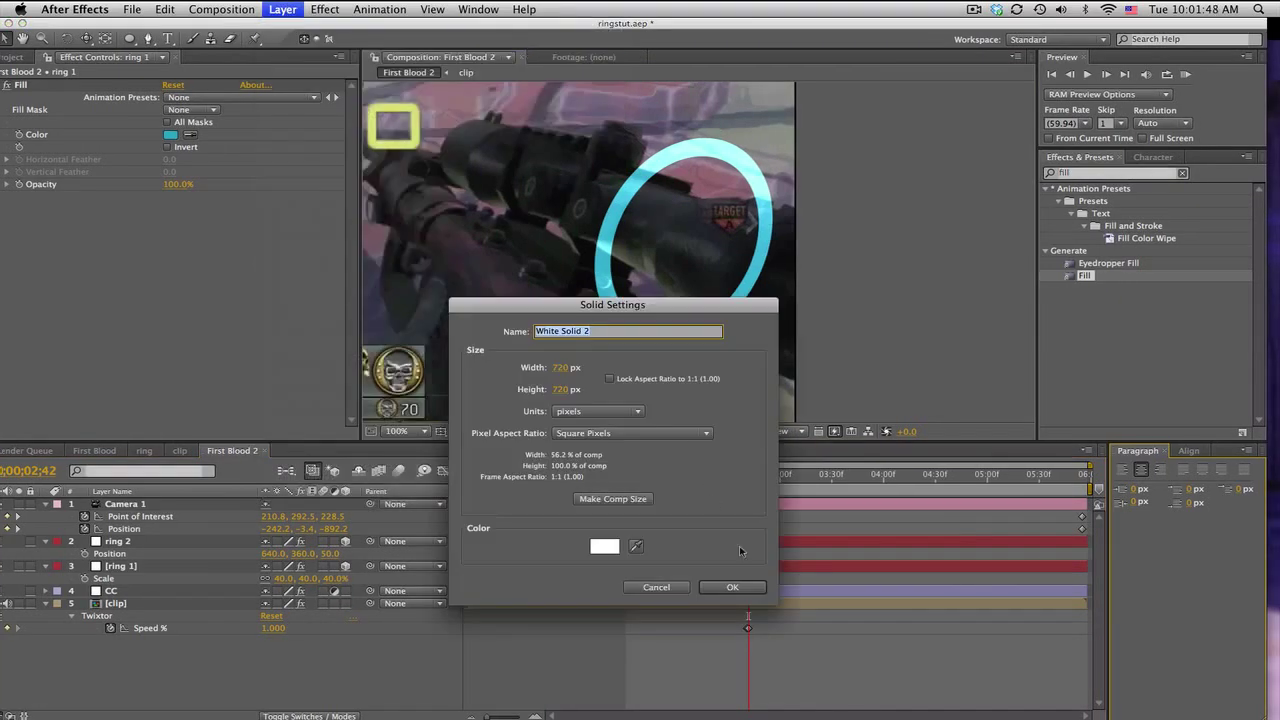
click(642, 500)
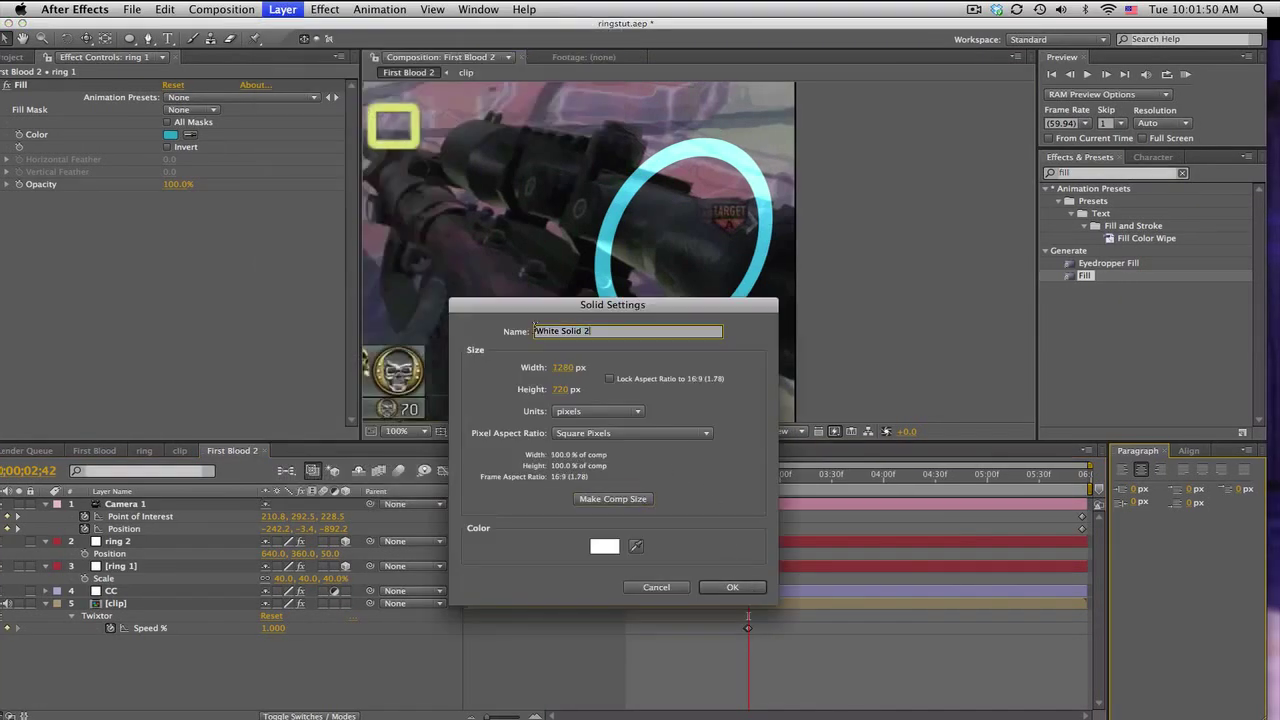
text(matte 1)
key(Return)
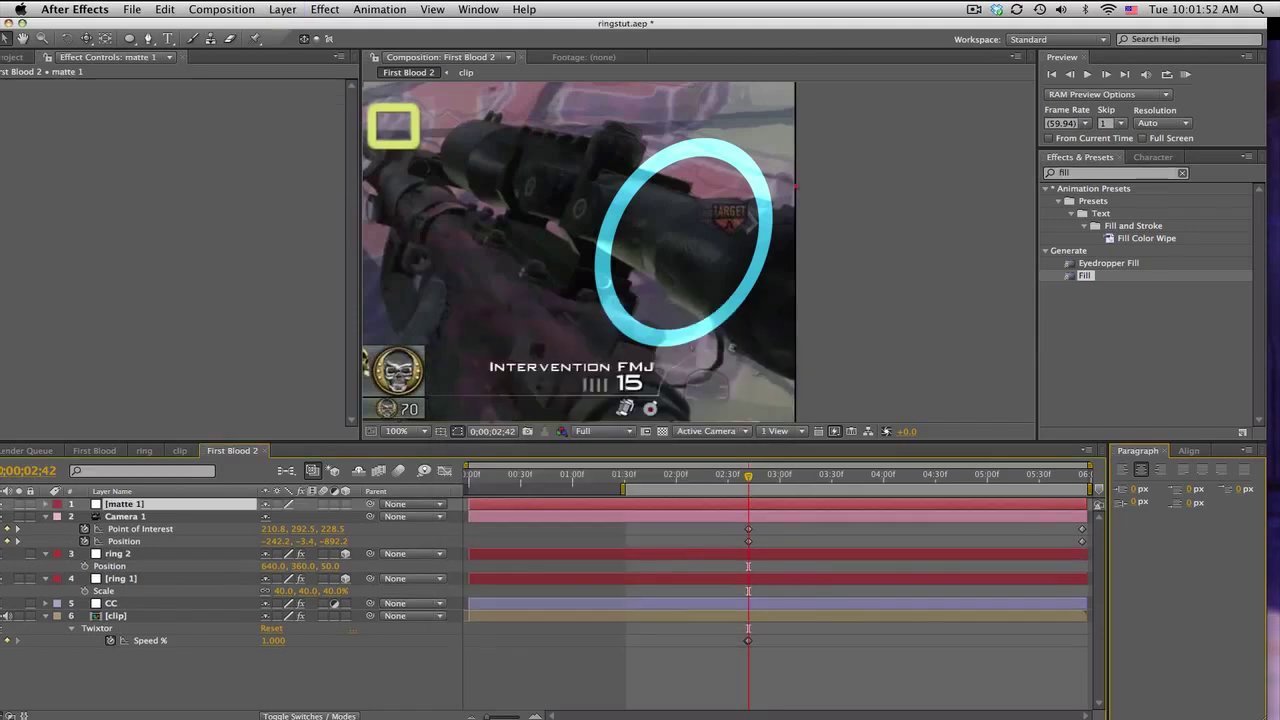
Hide the matte 1 layer and place it directly above ring 1 in the layer order.
drag(499, 24, 507, 24)
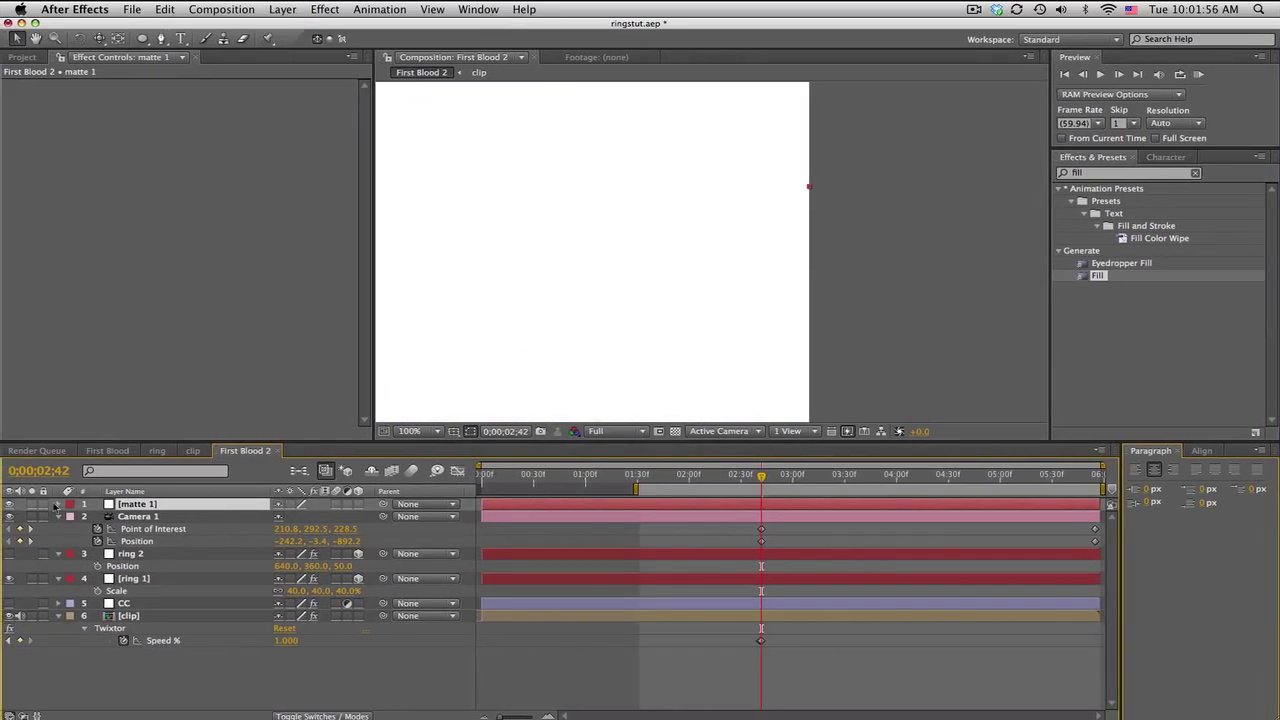
click(10, 504)
drag(165, 512, 158, 578)
Draw a closed Pen mask on matte 1 around the rear of the scope, extending past the frame edge.
click(161, 38)
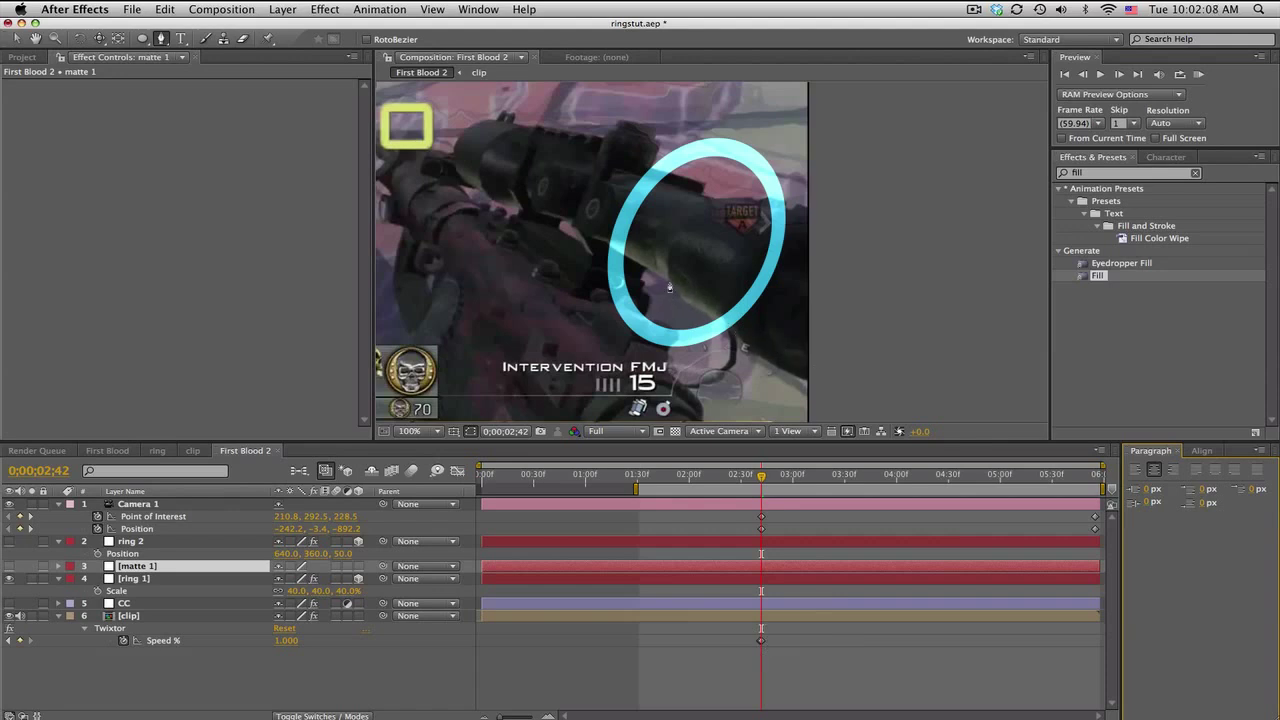
drag(668, 280, 683, 300)
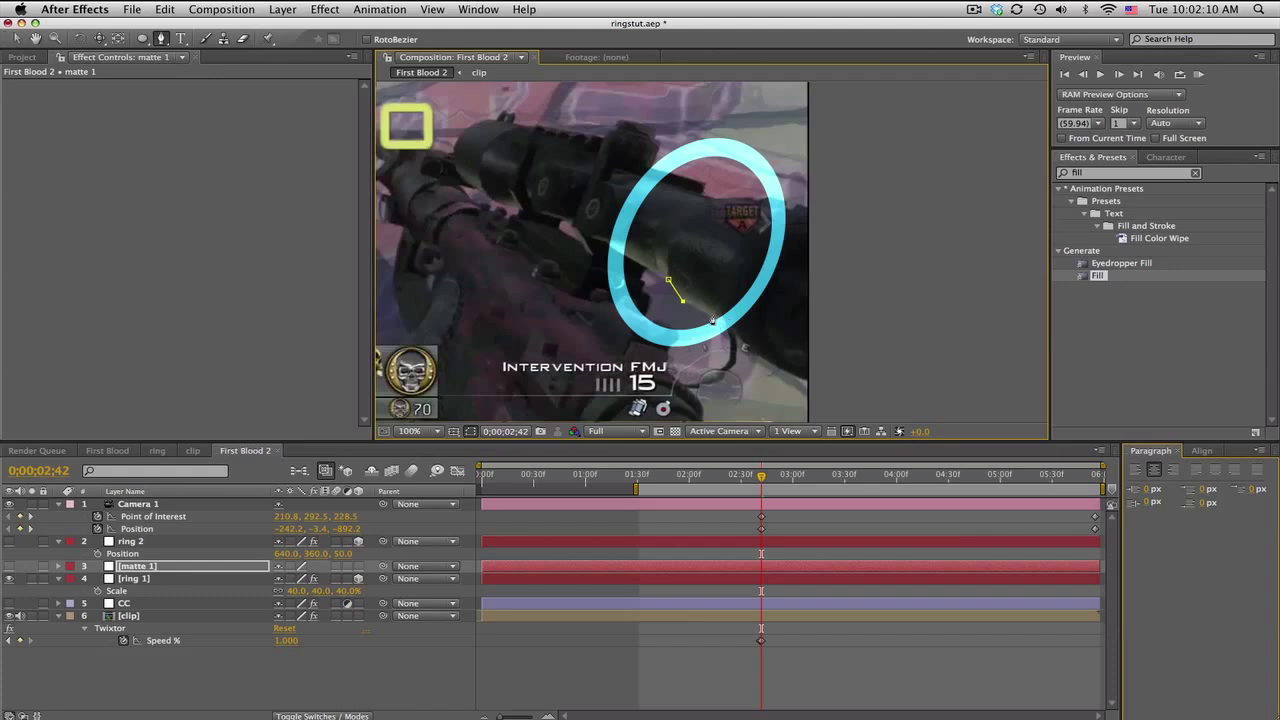
click(708, 318)
click(745, 348)
click(837, 390)
click(904, 240)
click(835, 207)
click(766, 201)
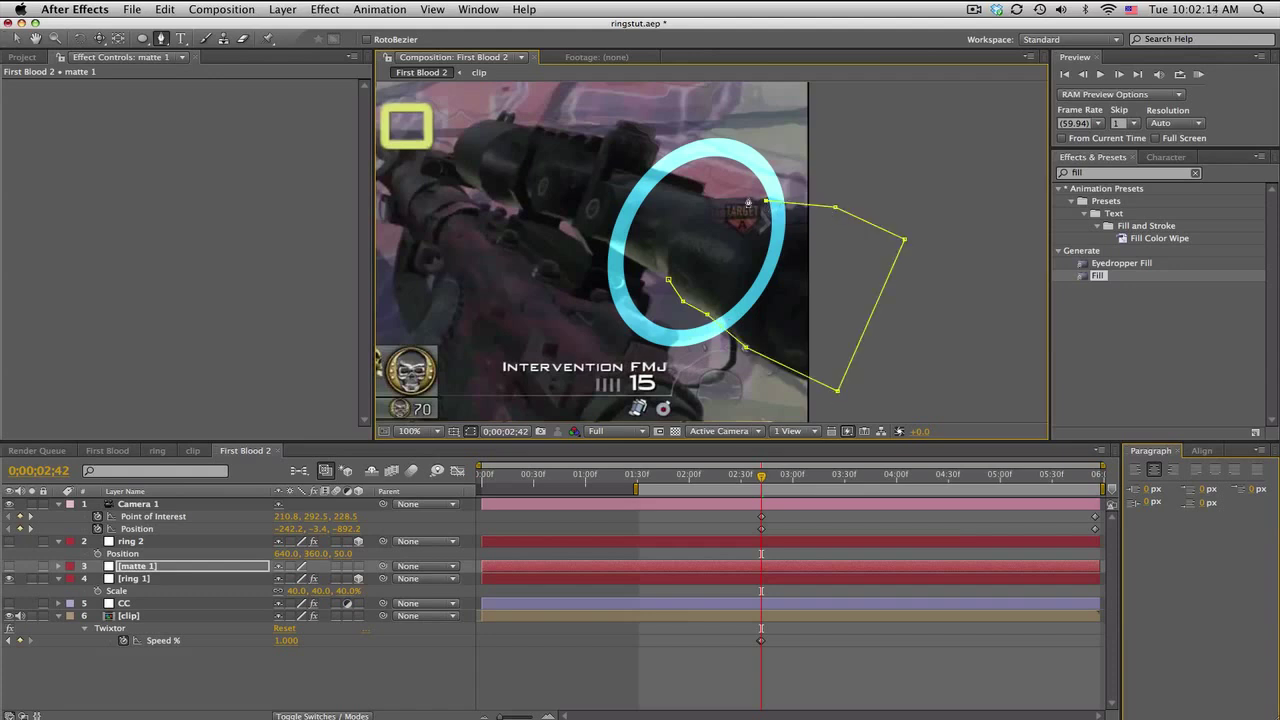
click(742, 197)
click(705, 198)
click(661, 226)
click(668, 281)
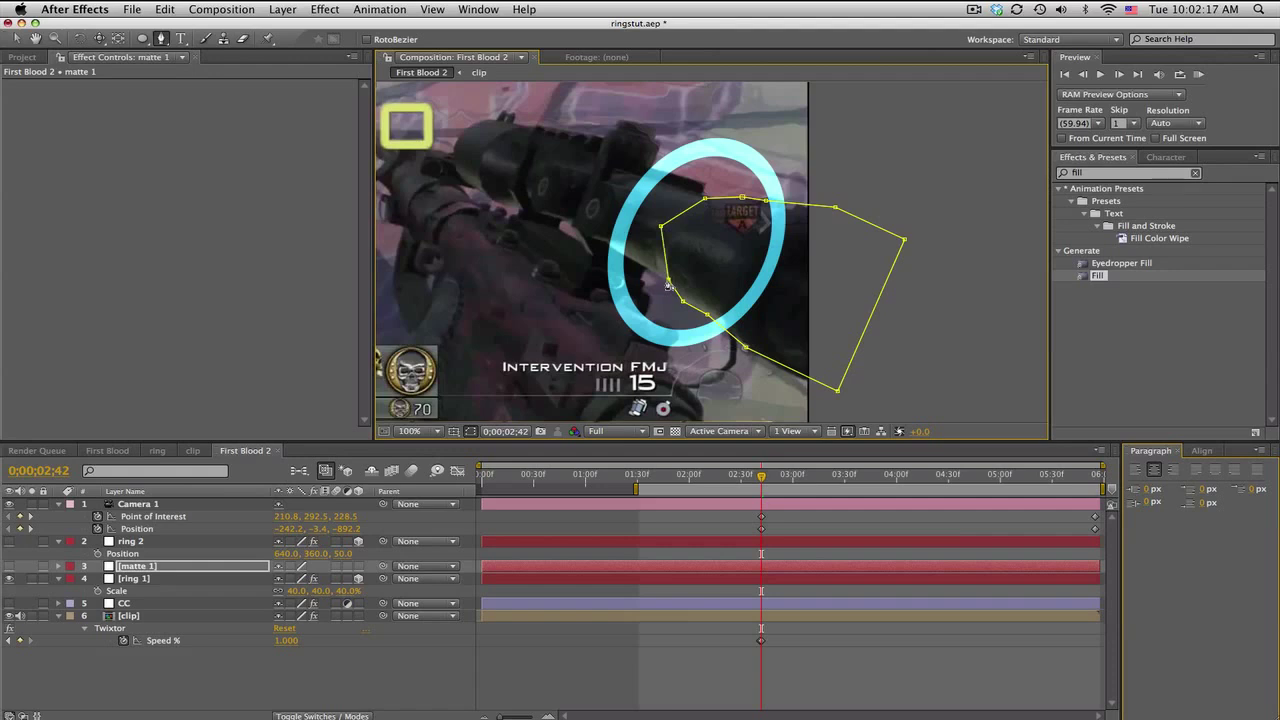
Reveal the mask properties of matte 1 and add a Mask Path keyframe at 0;00;02;42.
click(250, 566)
key(m)
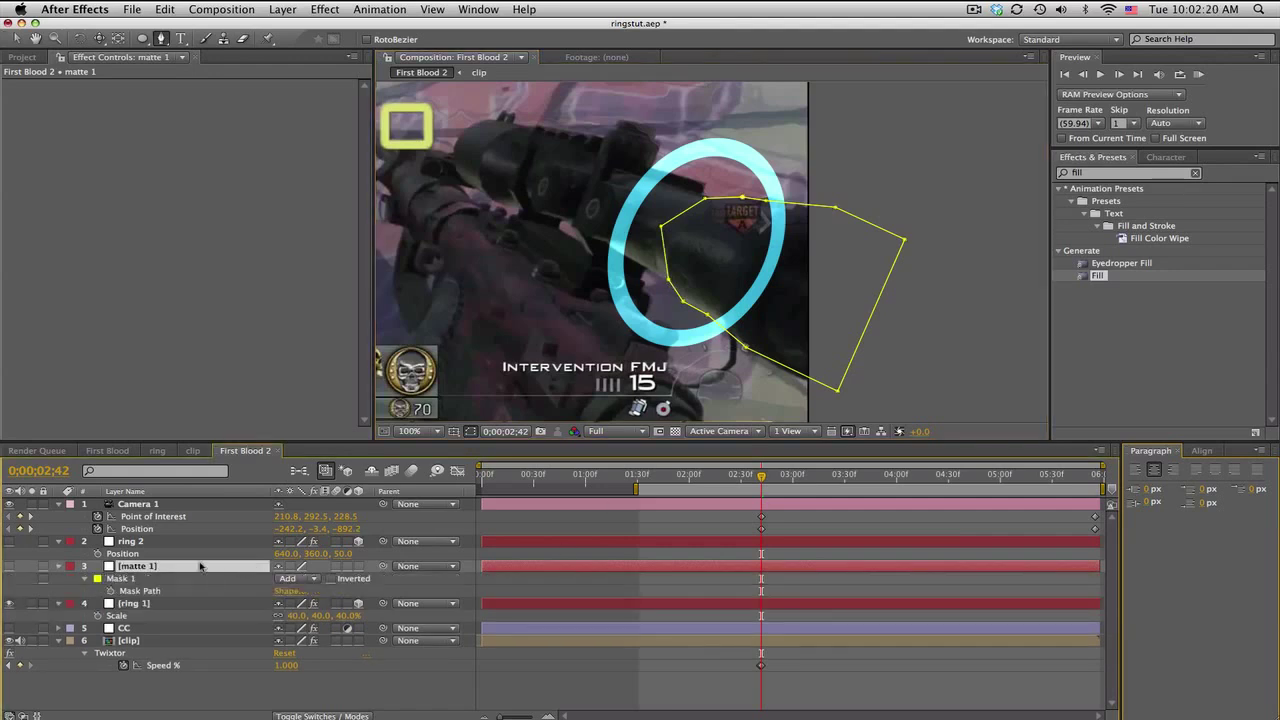
click(111, 590)
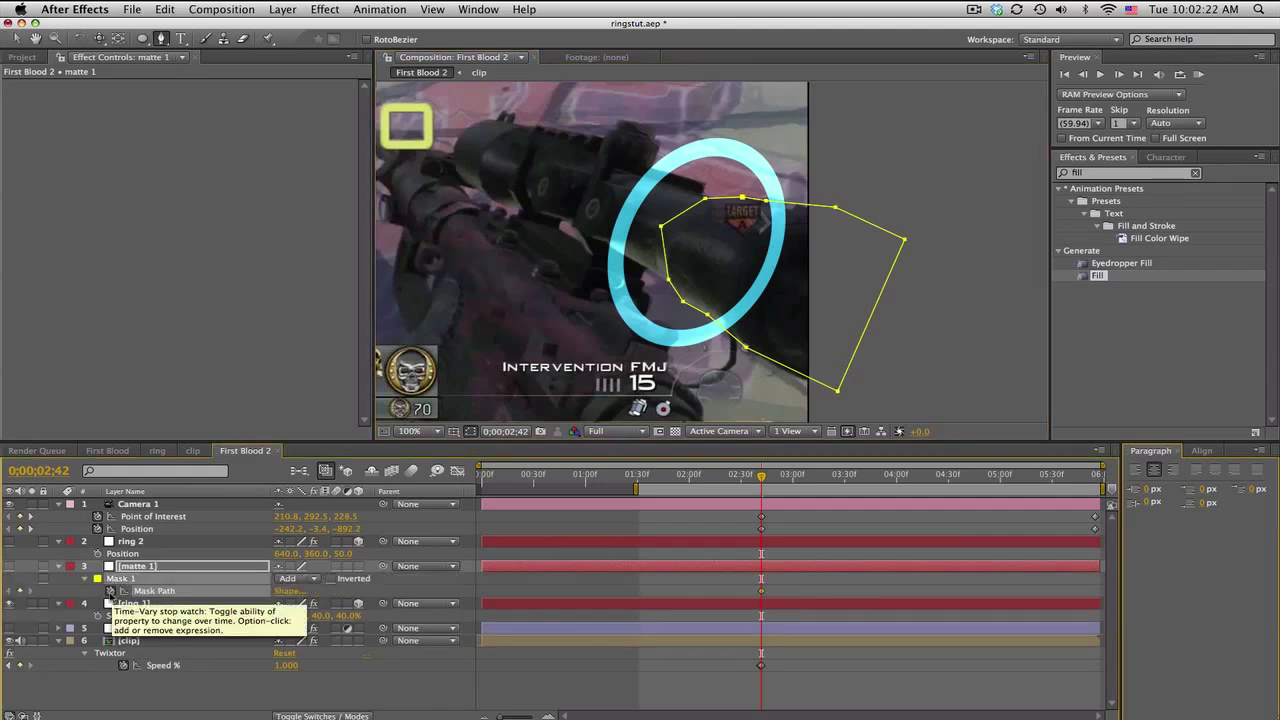
At 0;00;05;54, move the mask points of matte 1 to fit the scope's rear, and preview the mask animation.
click(1094, 477)
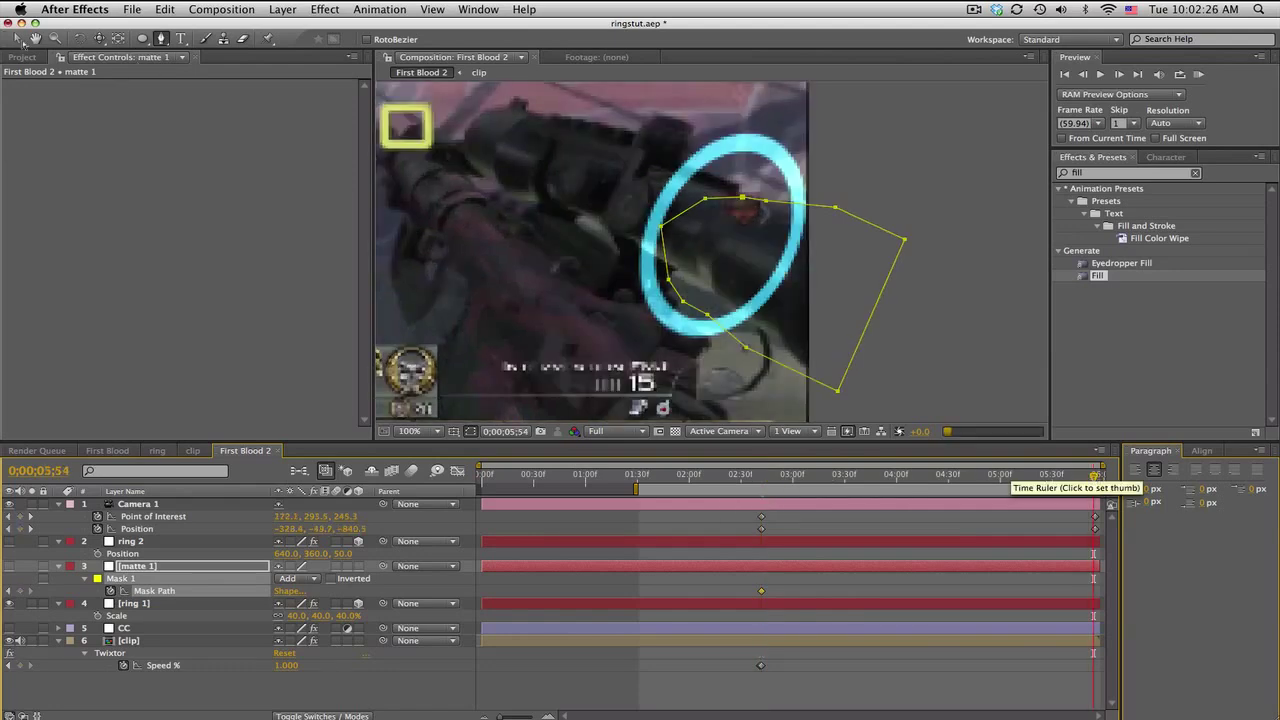
click(17, 39)
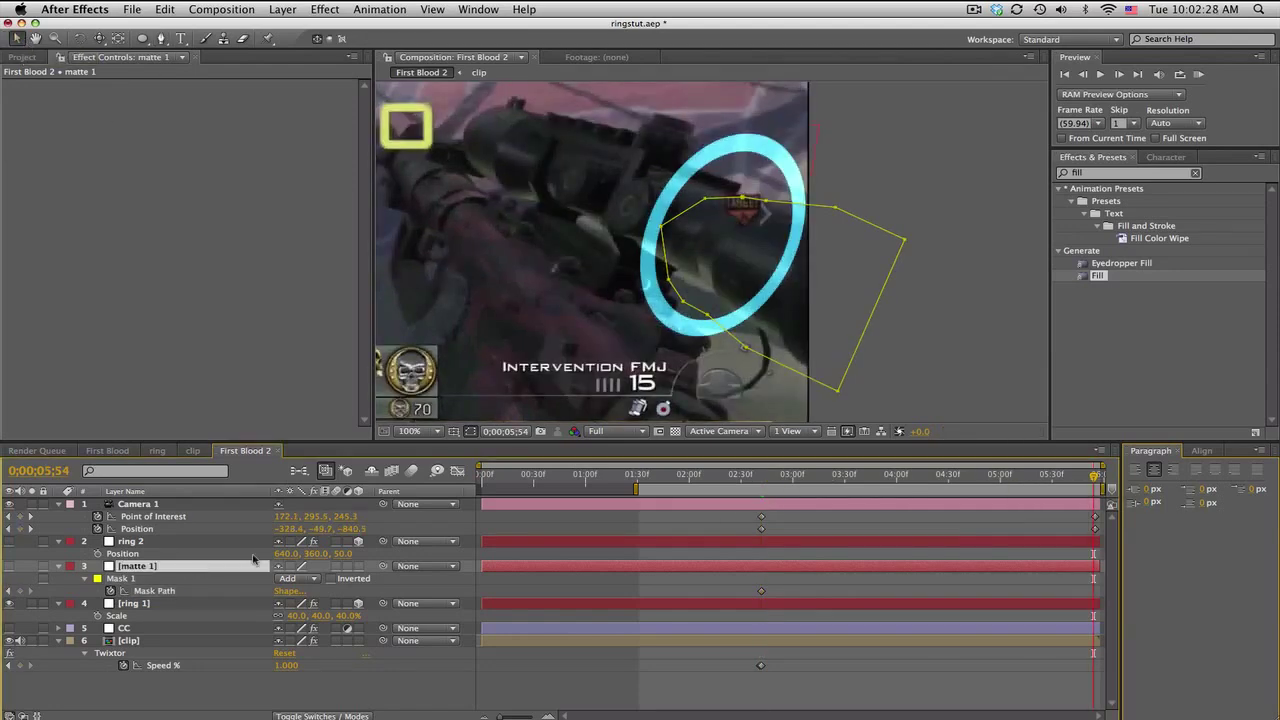
drag(709, 315, 715, 298)
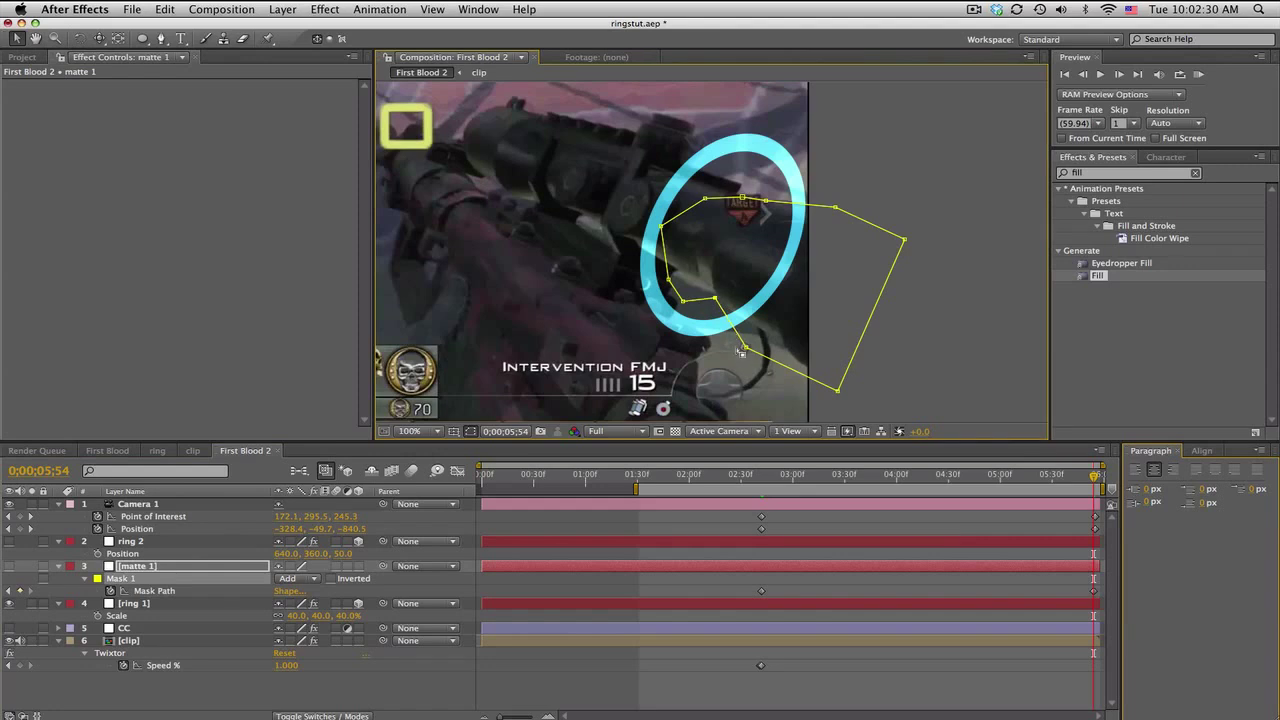
drag(745, 348, 772, 336)
mouse_move(683, 301)
mouse_down()
mouse_move(702, 291)
mouse_move(683, 279)
mouse_up()
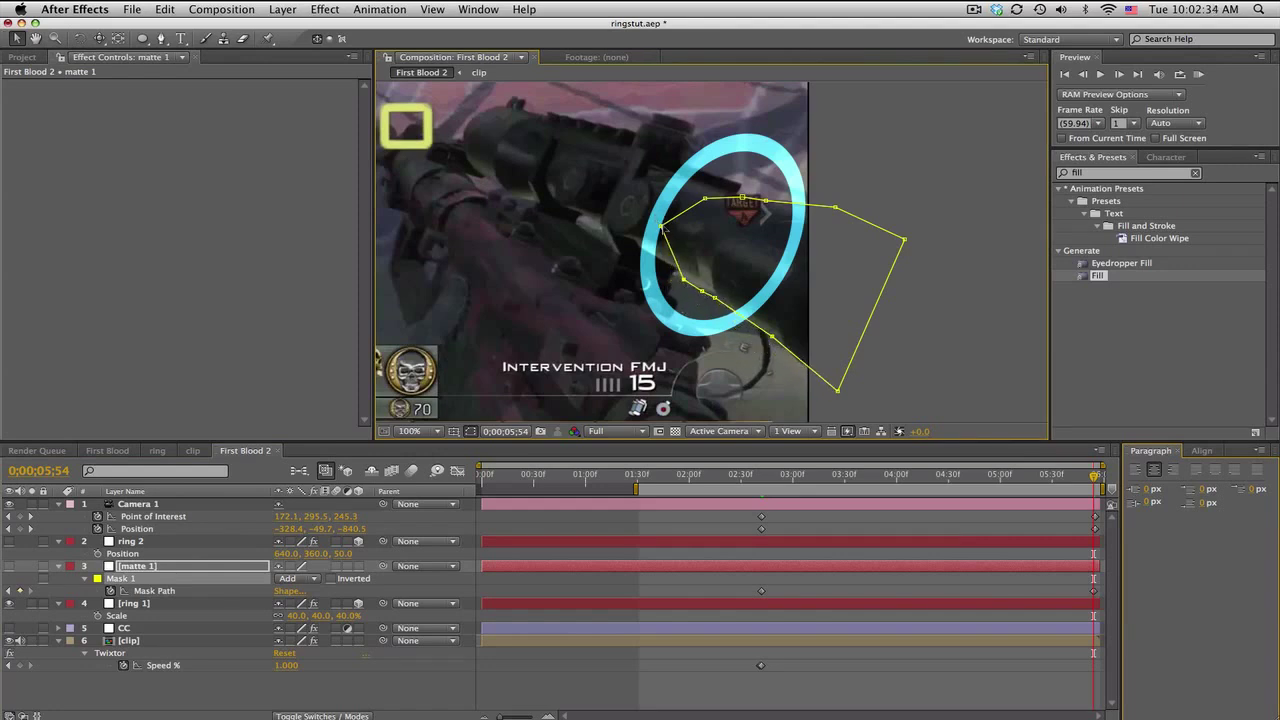
drag(661, 226, 706, 245)
drag(705, 198, 720, 200)
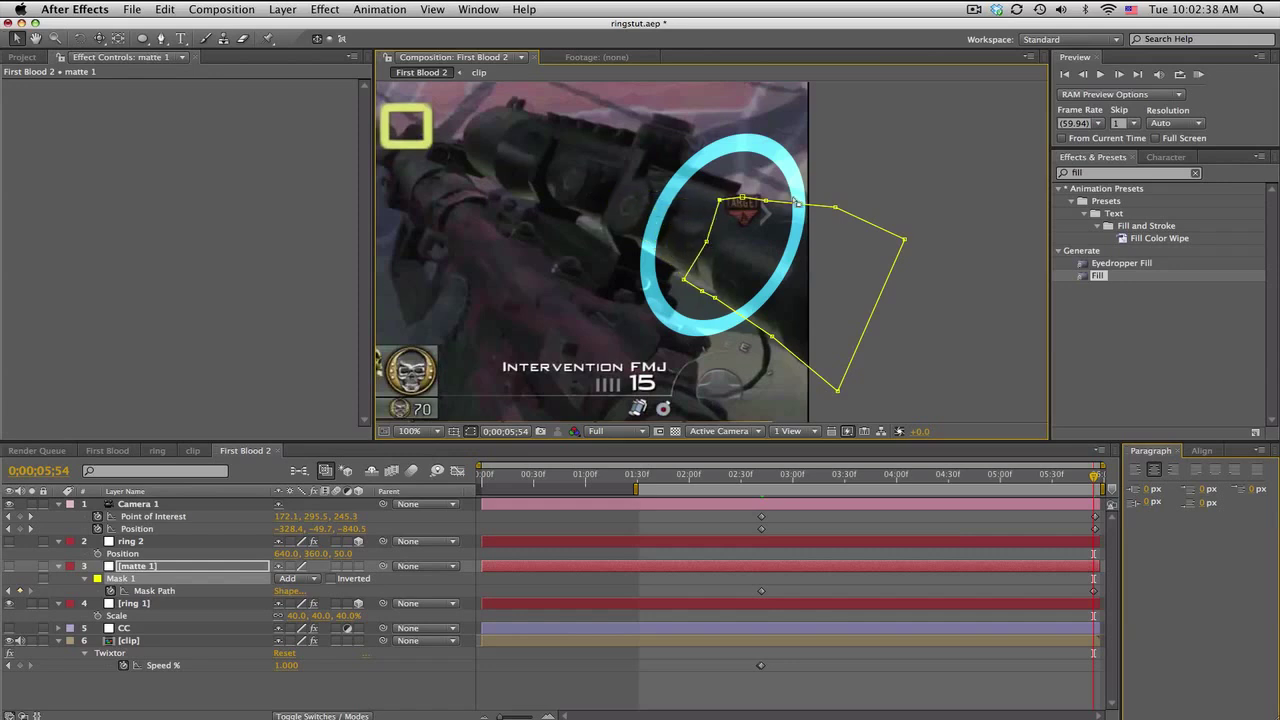
drag(835, 207, 839, 210)
click(762, 477)
key(space)
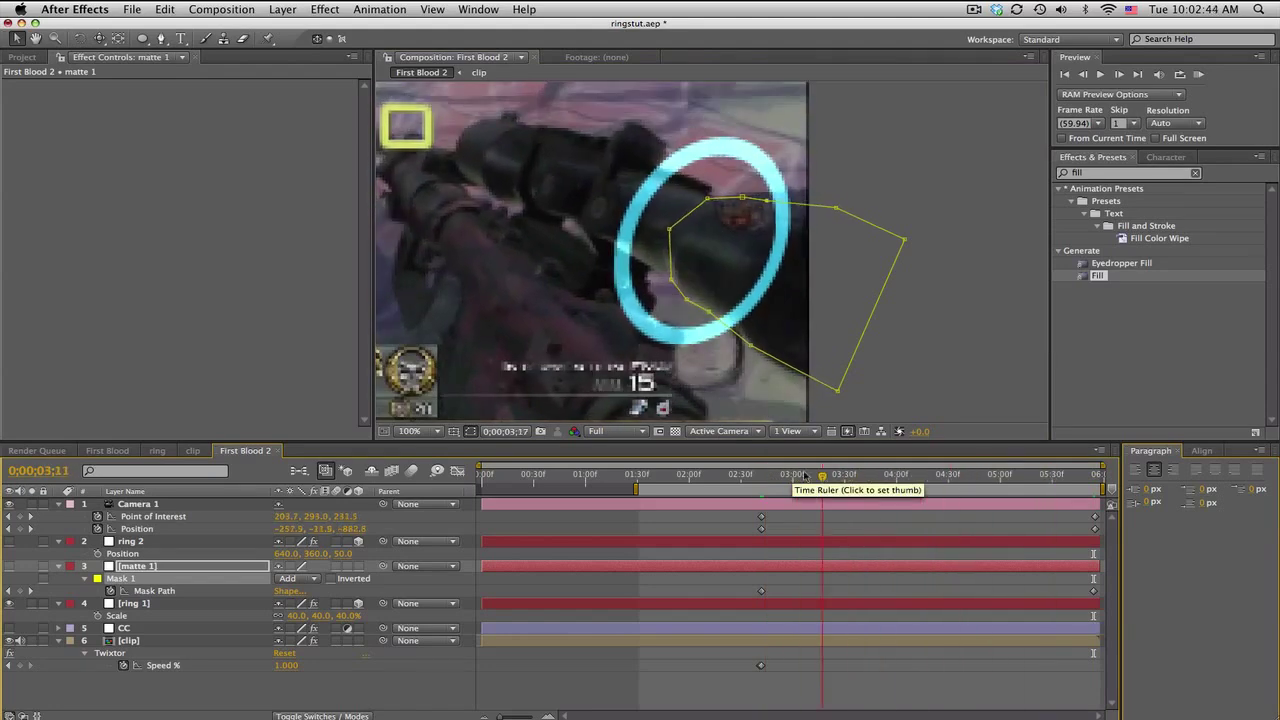
click(769, 477)
drag(769, 477, 785, 477)
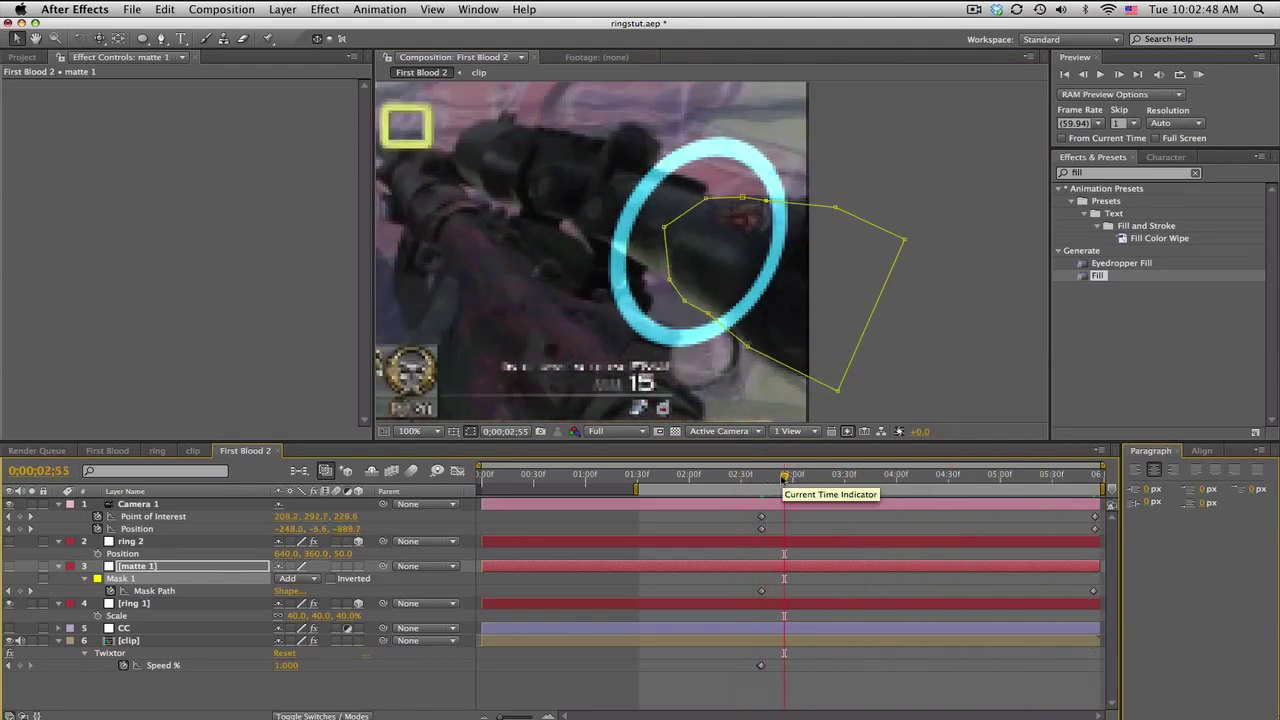
Set the track matte of ring 1 to Alpha Inverted Matte "[matte 1]" and deselect the layers.
click(200, 604)
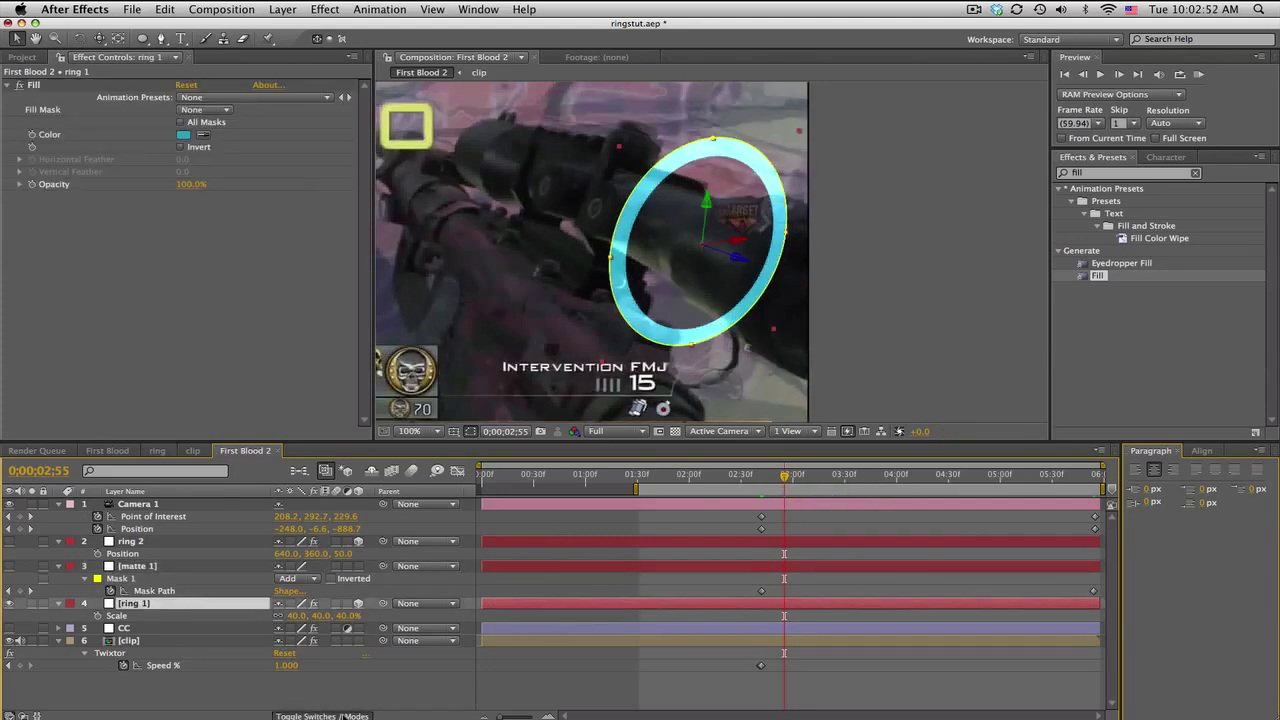
click(316, 716)
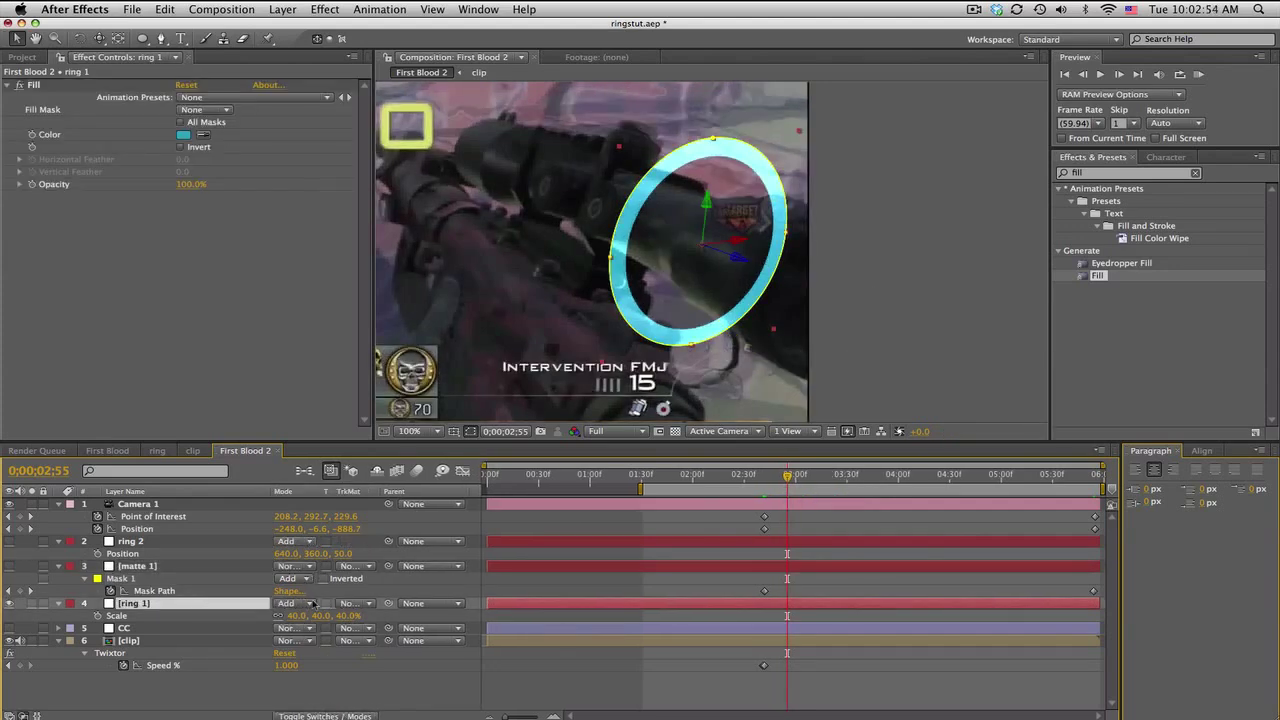
click(364, 606)
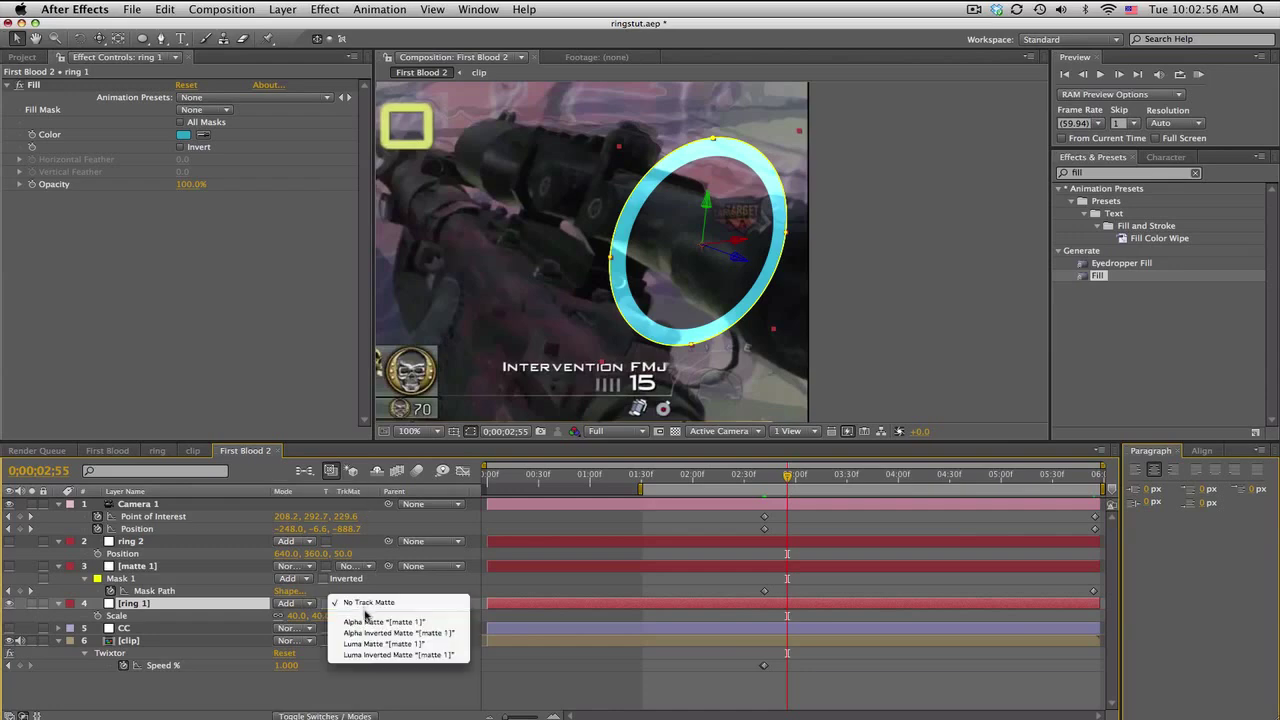
click(366, 632)
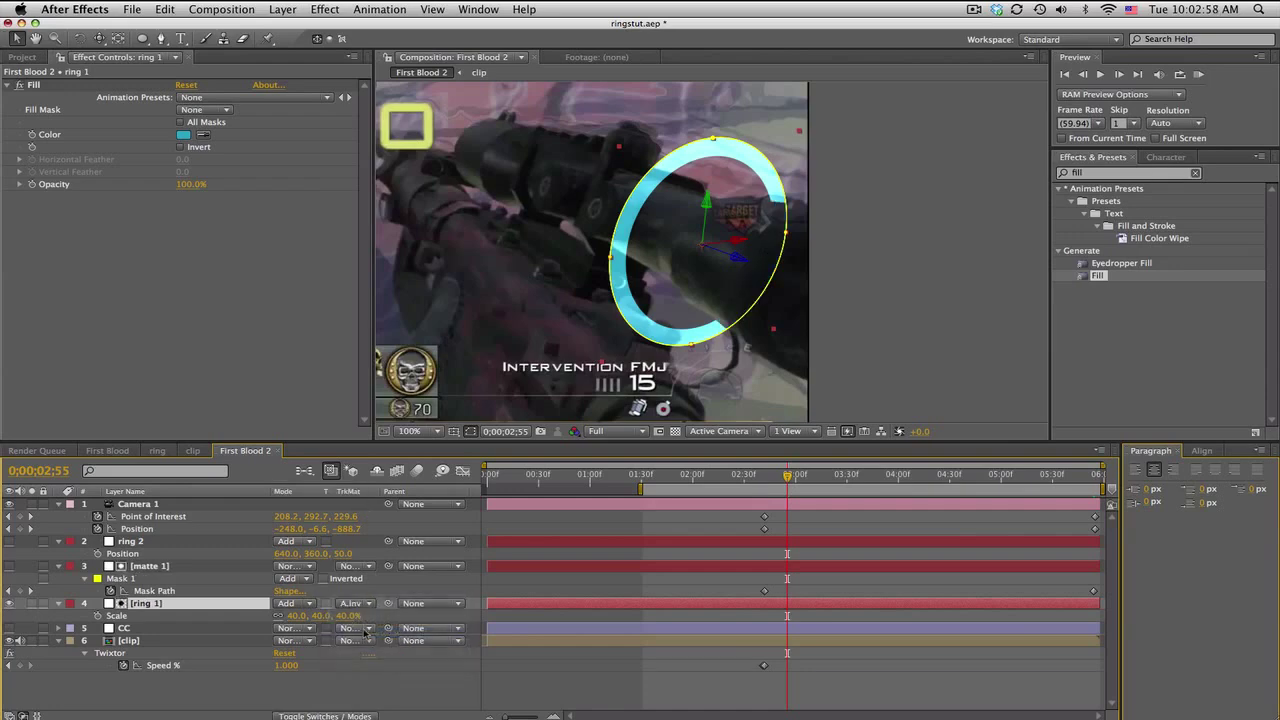
click(564, 679)
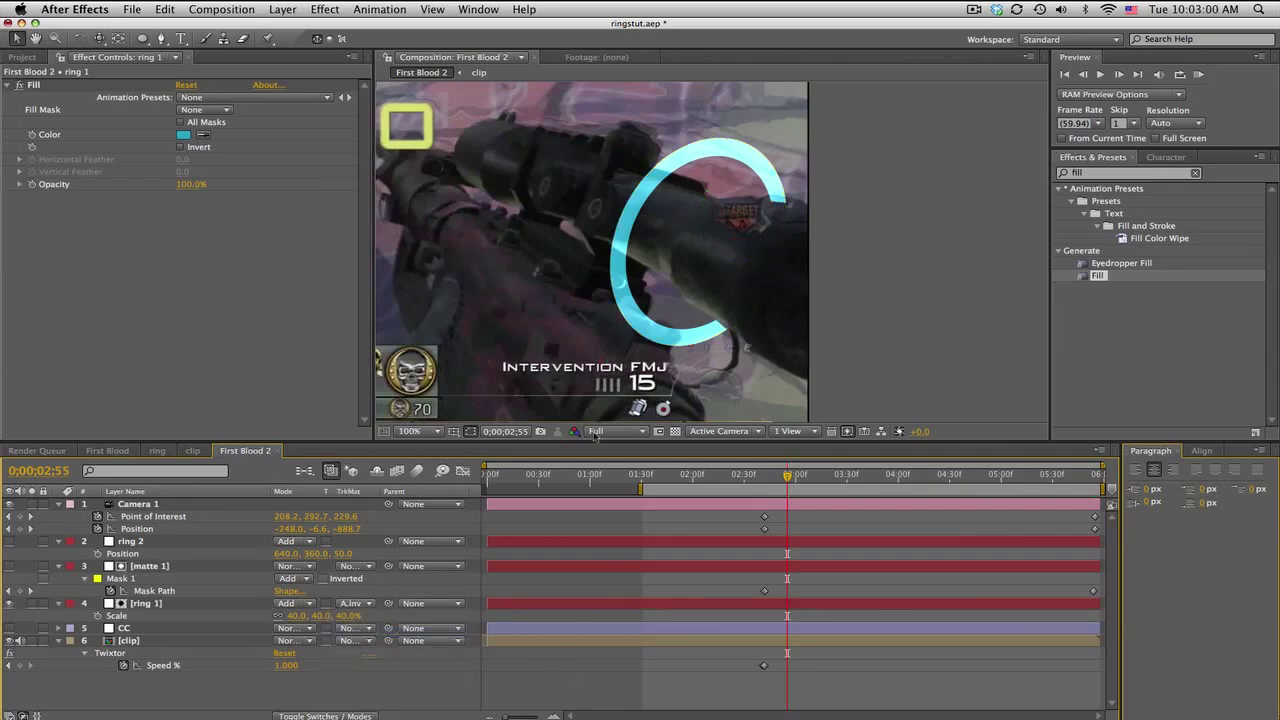
Set the Mask Feather of matte 1 to 3 pixels and deselect the layer.
click(187, 566)
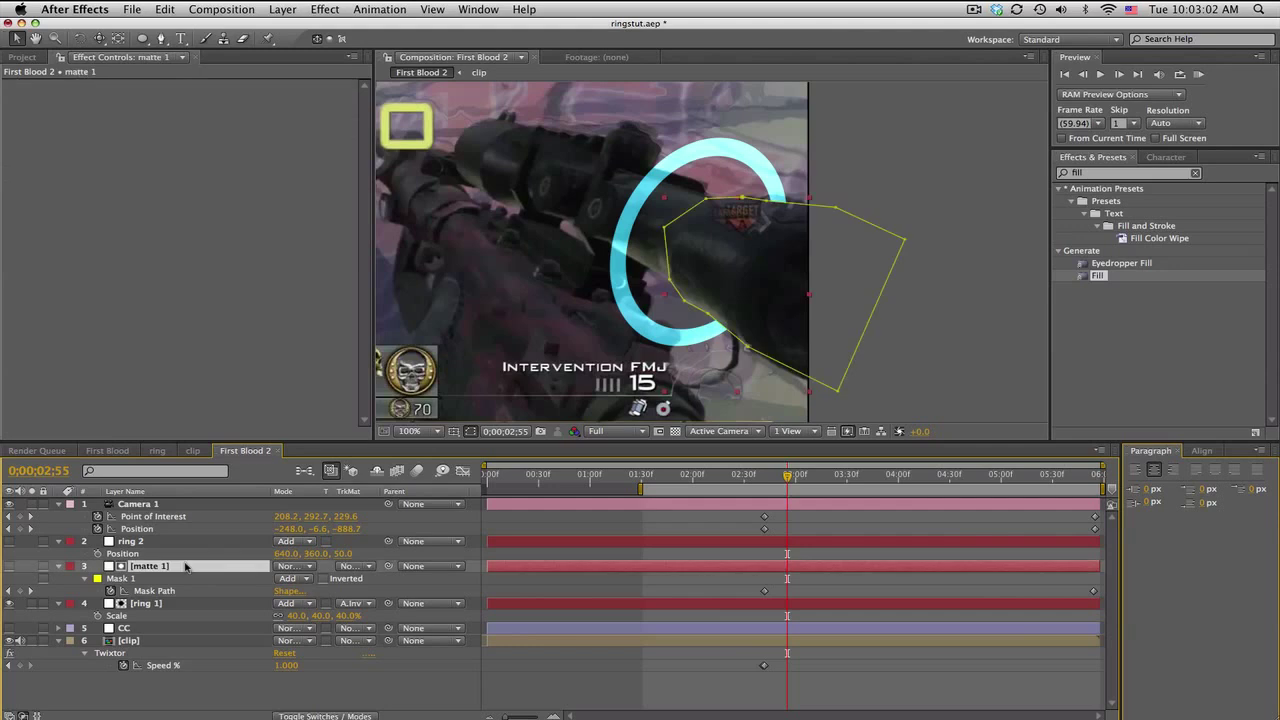
key(f)
click(314, 593)
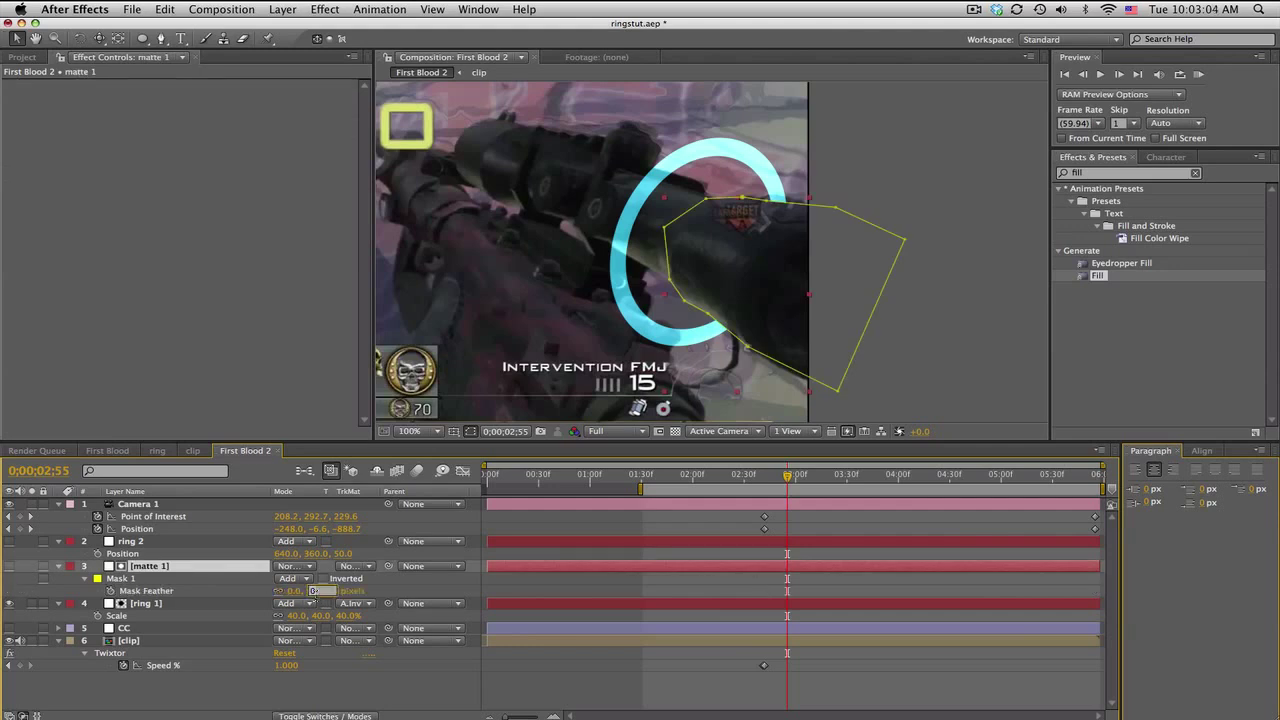
text(3)
key(Return)
click(615, 679)
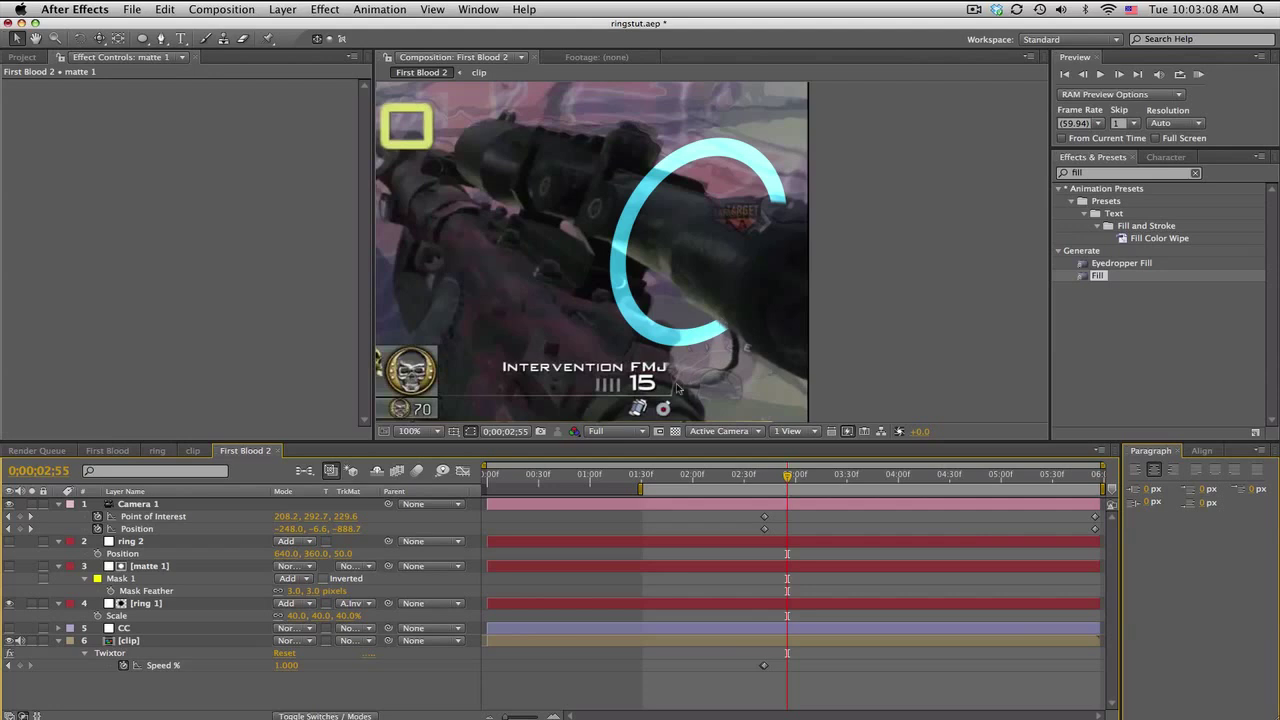
Go to 0;00;02;41, hide ring 1 and show ring 2.
click(767, 479)
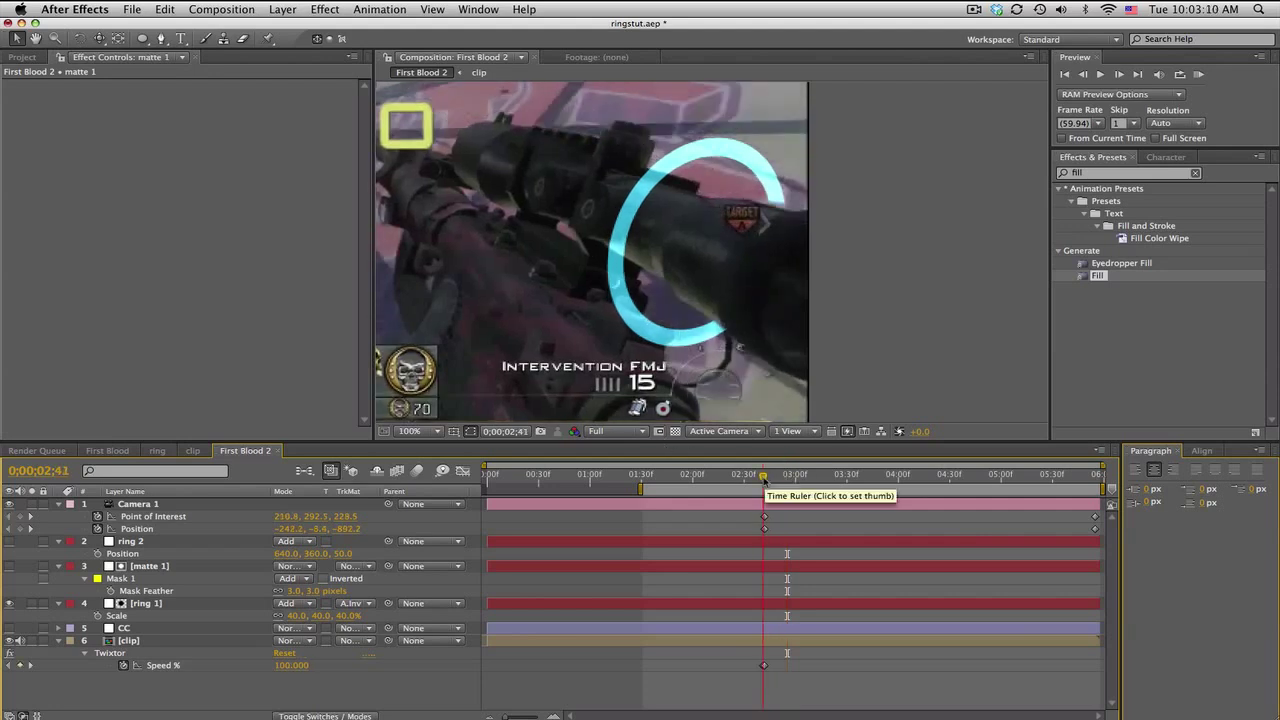
click(763, 479)
click(10, 604)
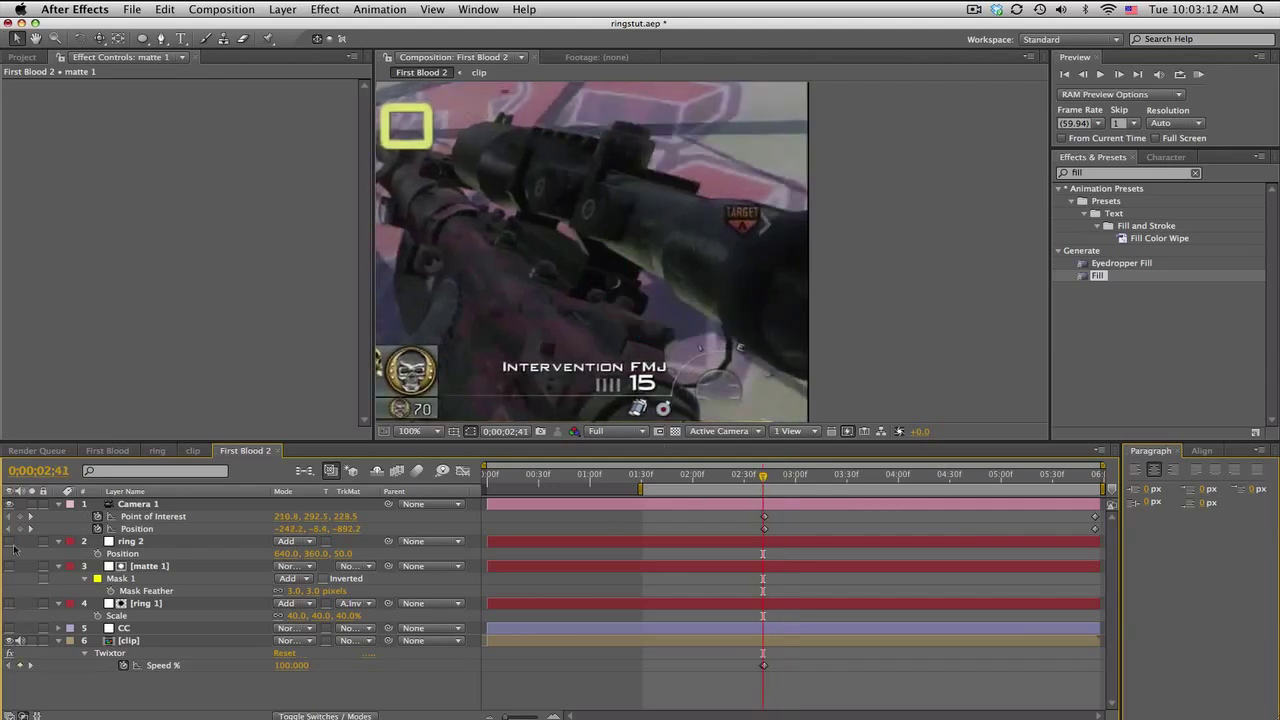
click(10, 541)
Duplicate matte 1, place the copy directly above ring 2 and delete the copy's Mask 1.
click(170, 567)
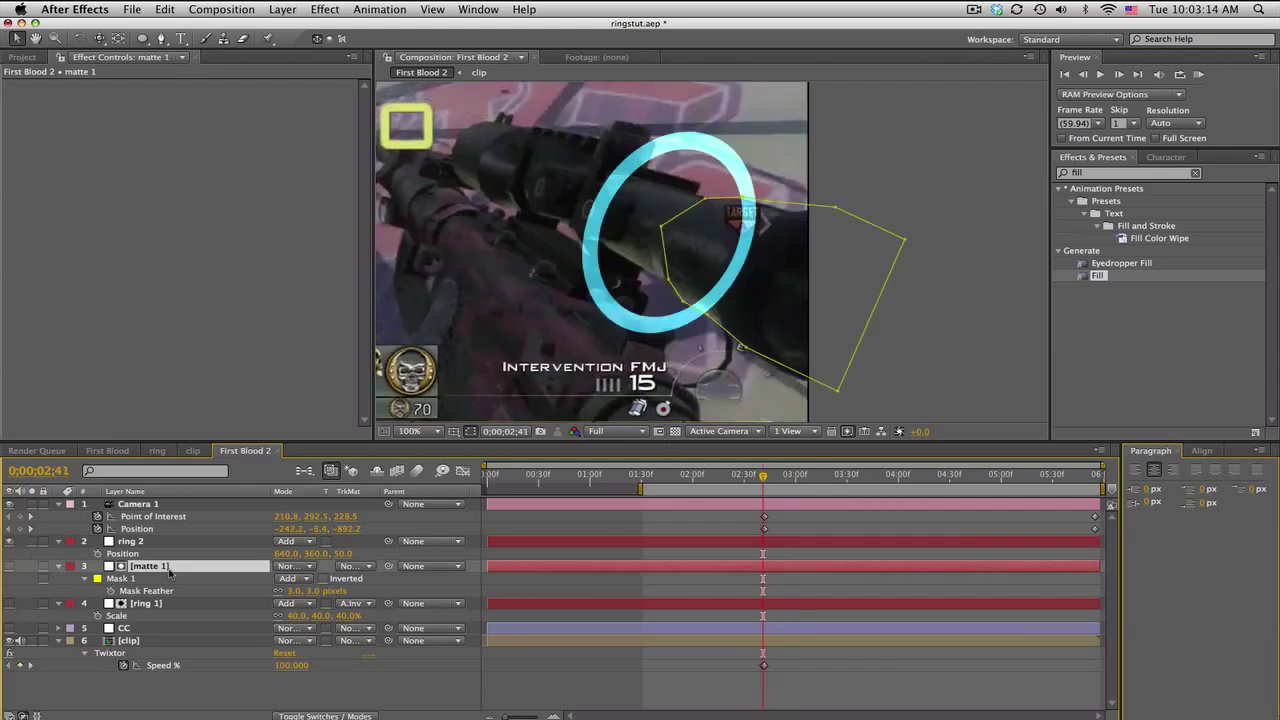
key(super+d)
drag(170, 567, 152, 541)
key(m)
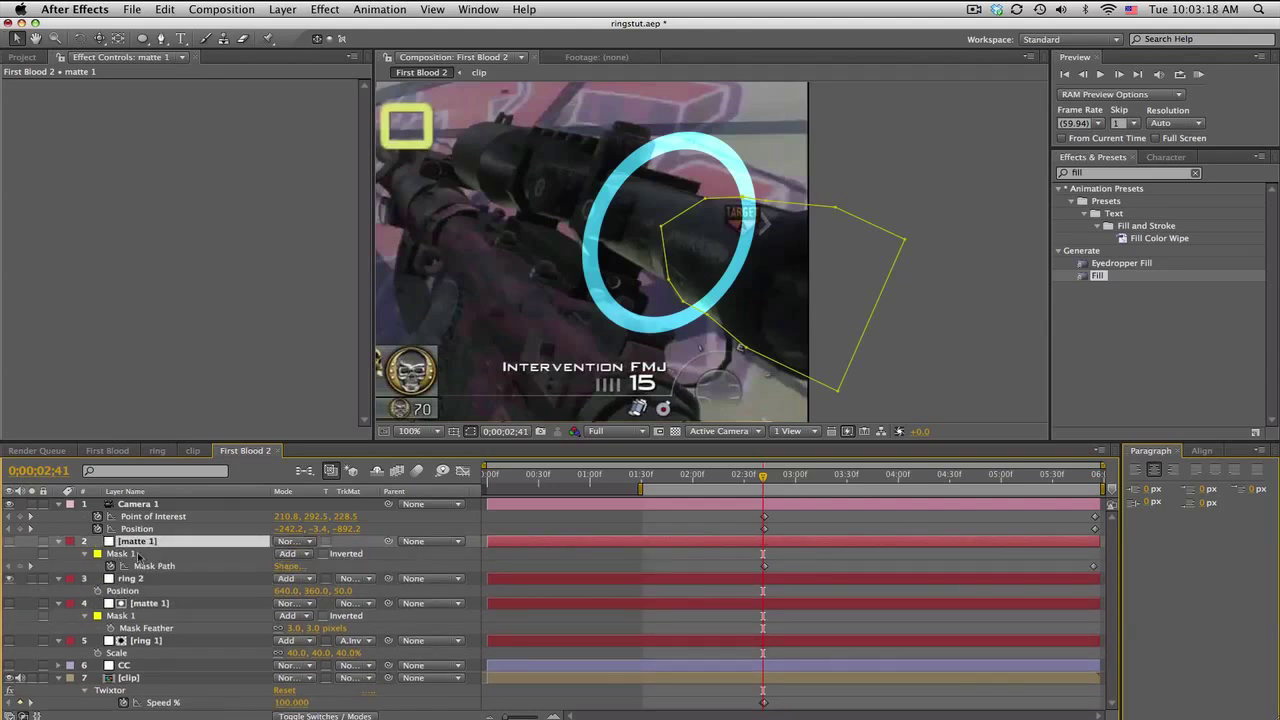
click(138, 554)
key(Delete)
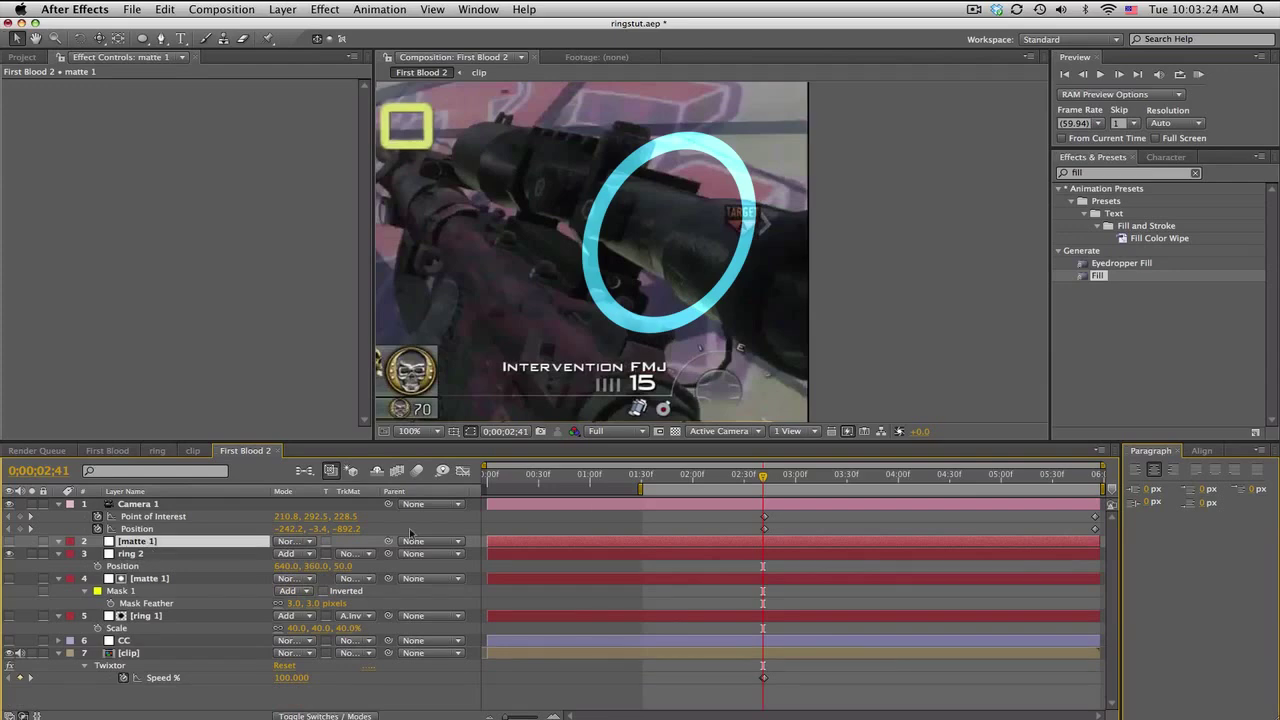
At 0;00;02;42, draw a closed Pen mask on the matte above ring 2 around the scope's rear, extending past the frame edge.
click(1119, 74)
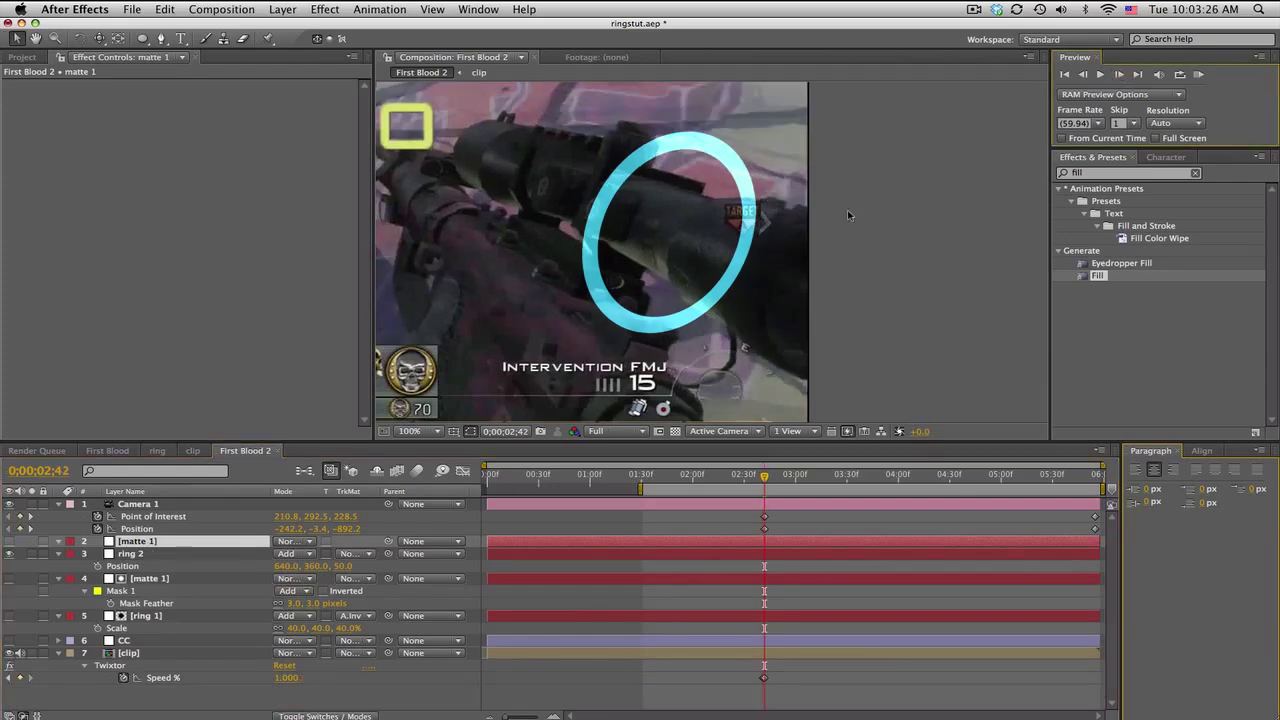
click(161, 38)
click(676, 294)
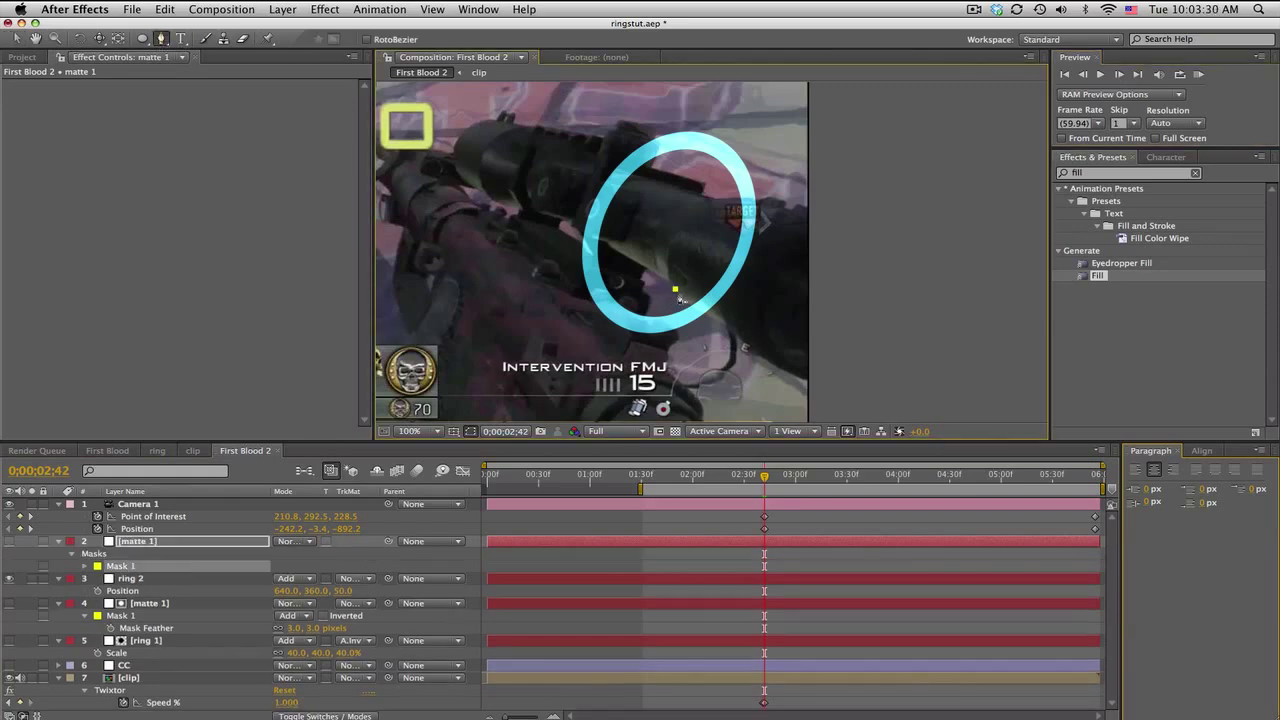
click(758, 346)
click(862, 360)
click(869, 251)
click(824, 213)
click(746, 208)
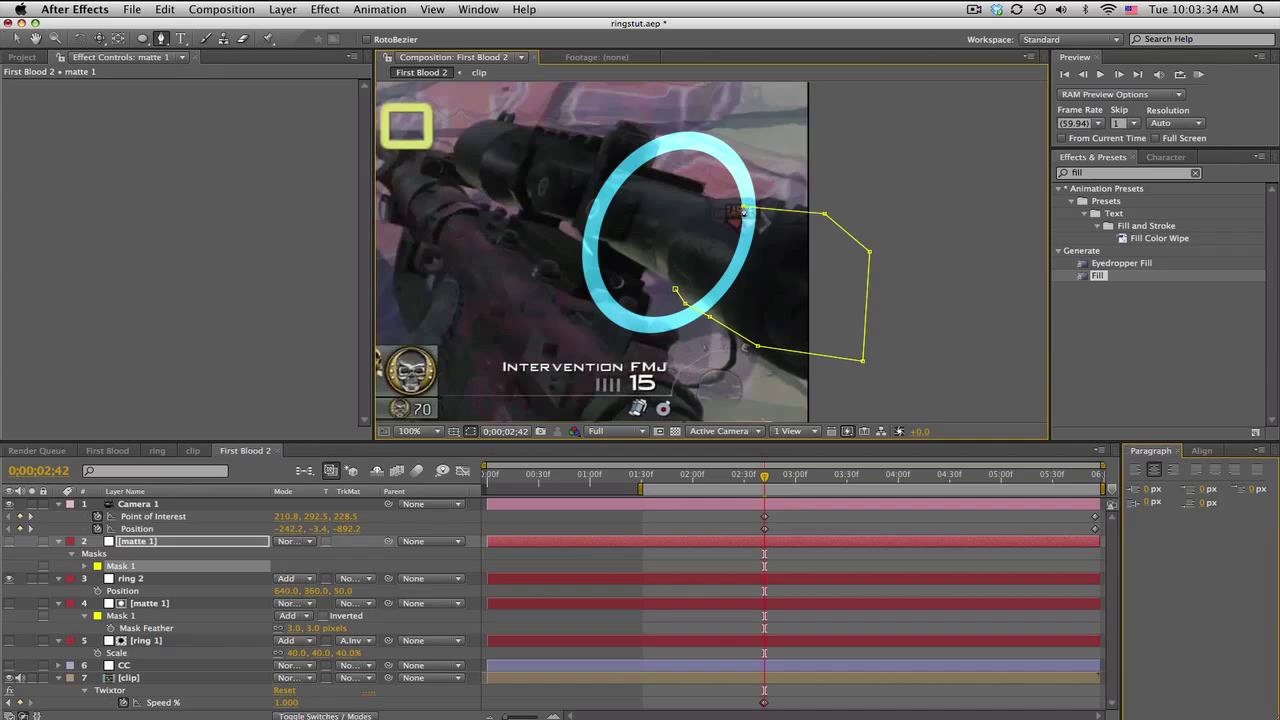
click(702, 196)
click(680, 240)
click(676, 292)
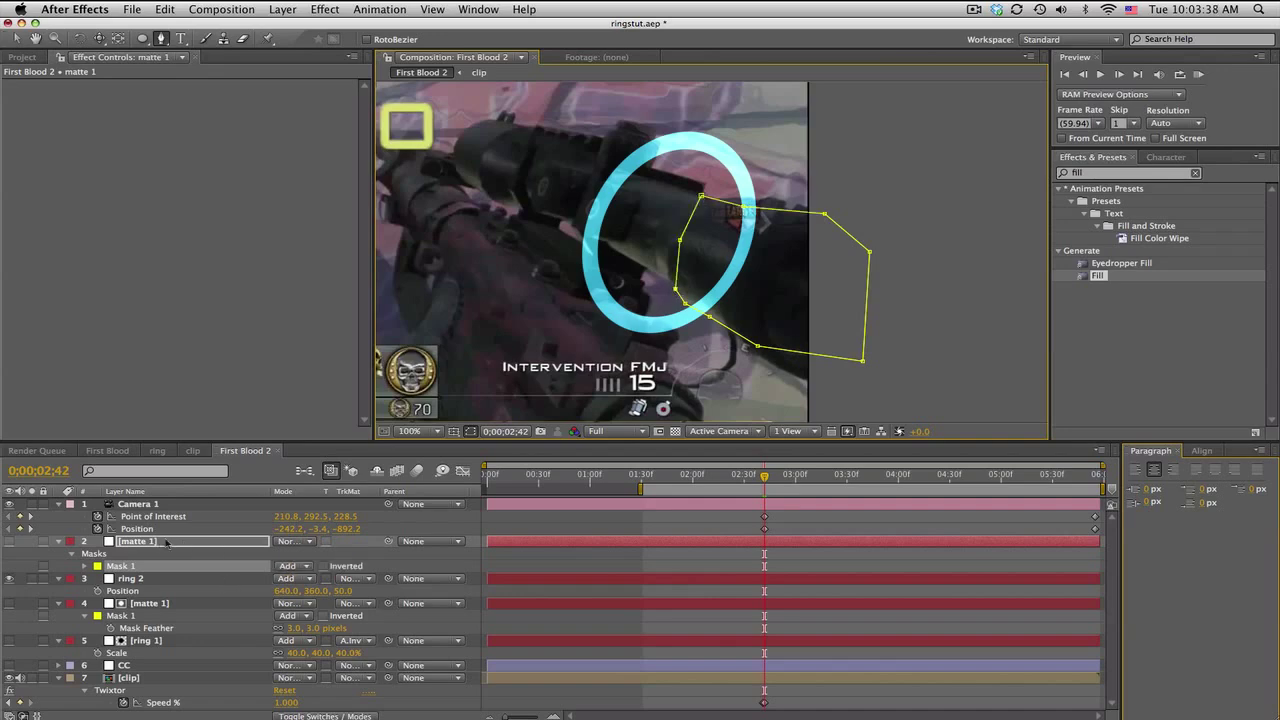
Reveal the mask properties of the matte above ring 2 and add a Mask Path keyframe at 0;00;02;42.
click(166, 541)
key(m)
click(111, 566)
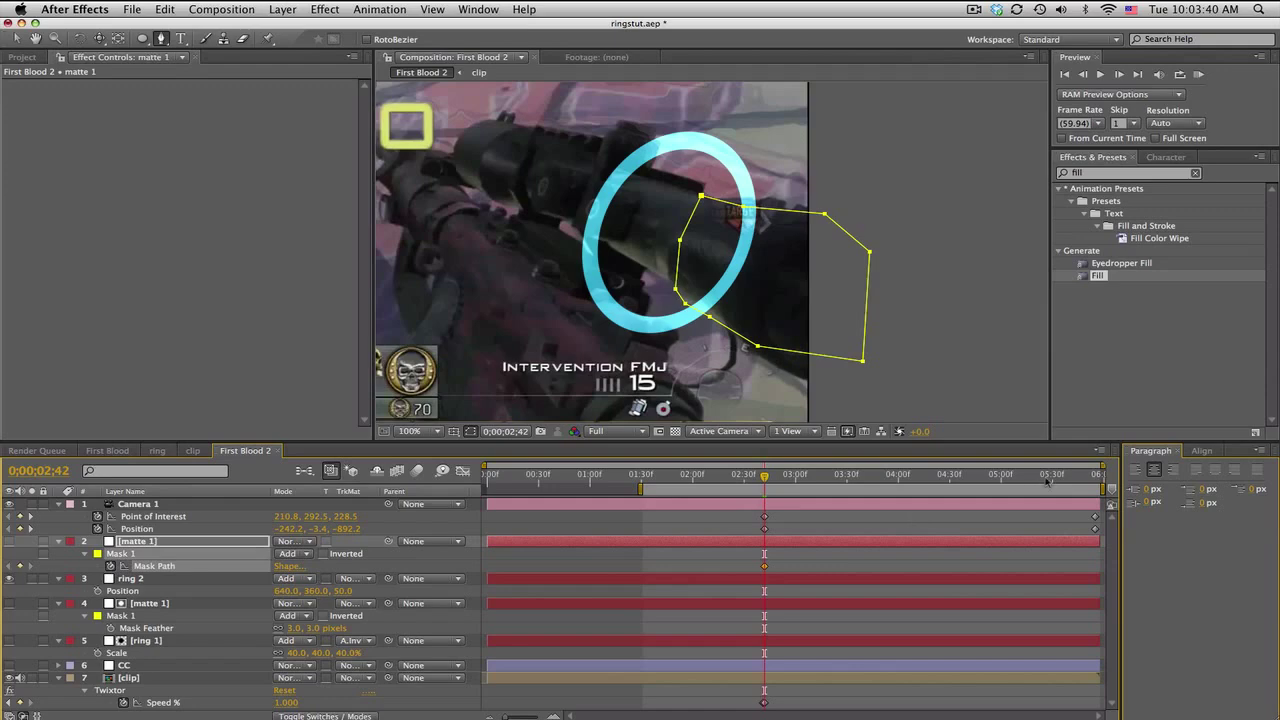
At 0;00;05;54, move the mask points of the matte above ring 2 to fit the scope's rear.
click(1097, 475)
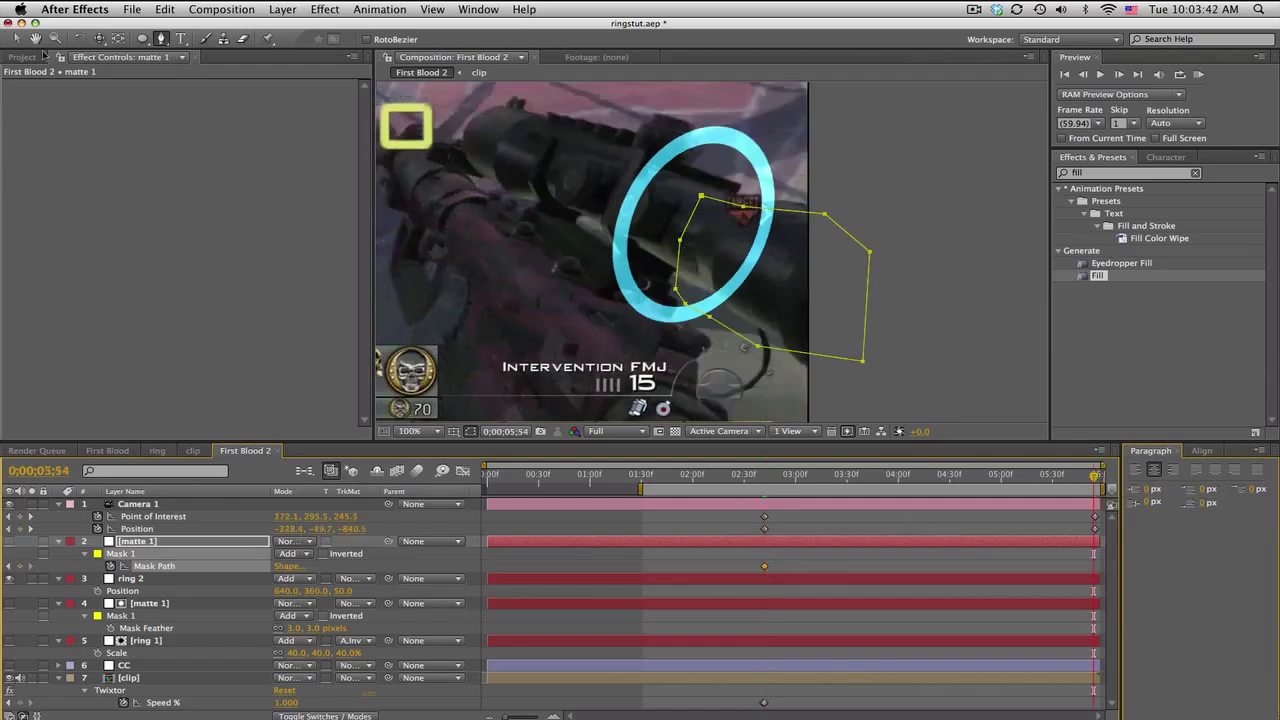
click(17, 39)
click(262, 541)
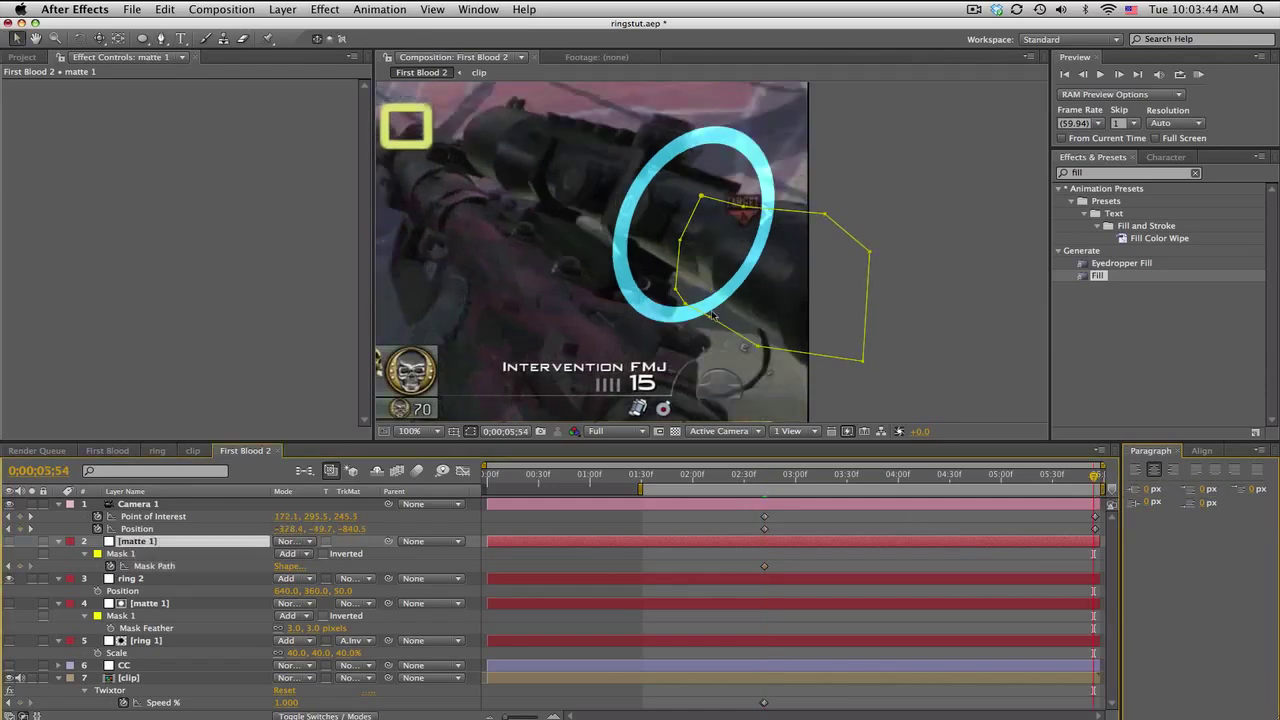
drag(712, 316, 690, 278)
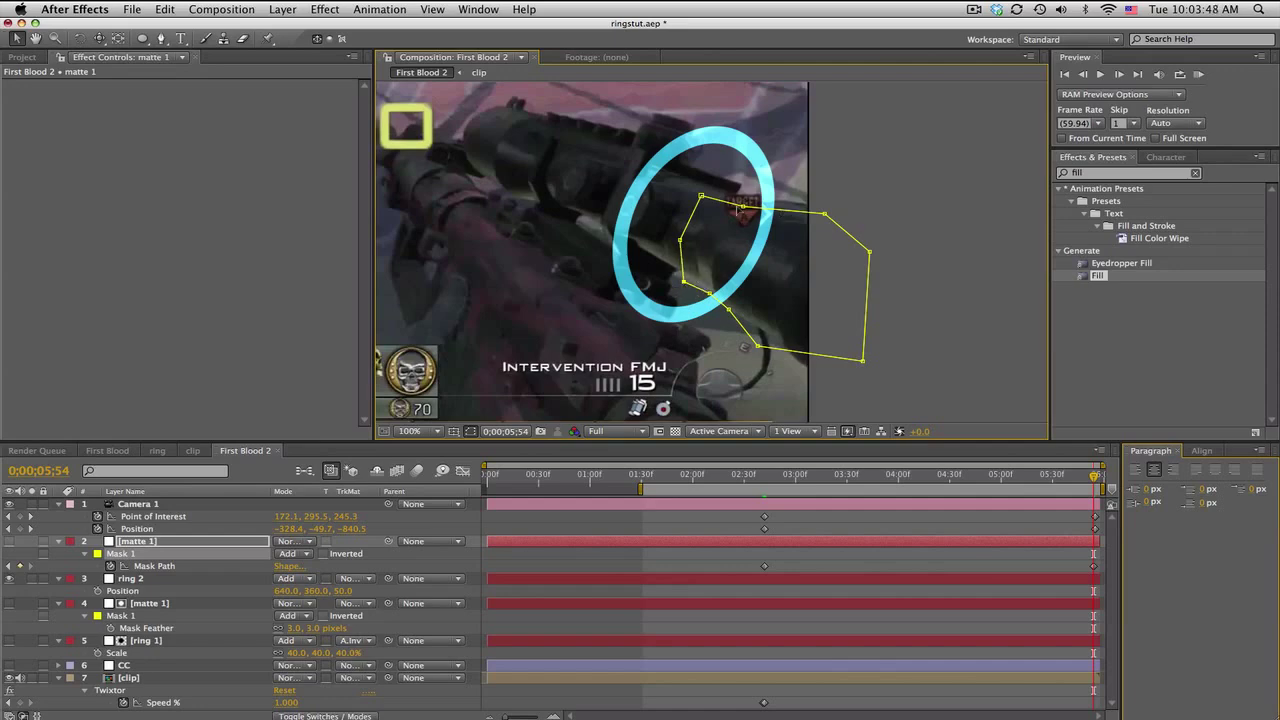
click(744, 203)
drag(825, 215, 829, 218)
drag(758, 346, 784, 346)
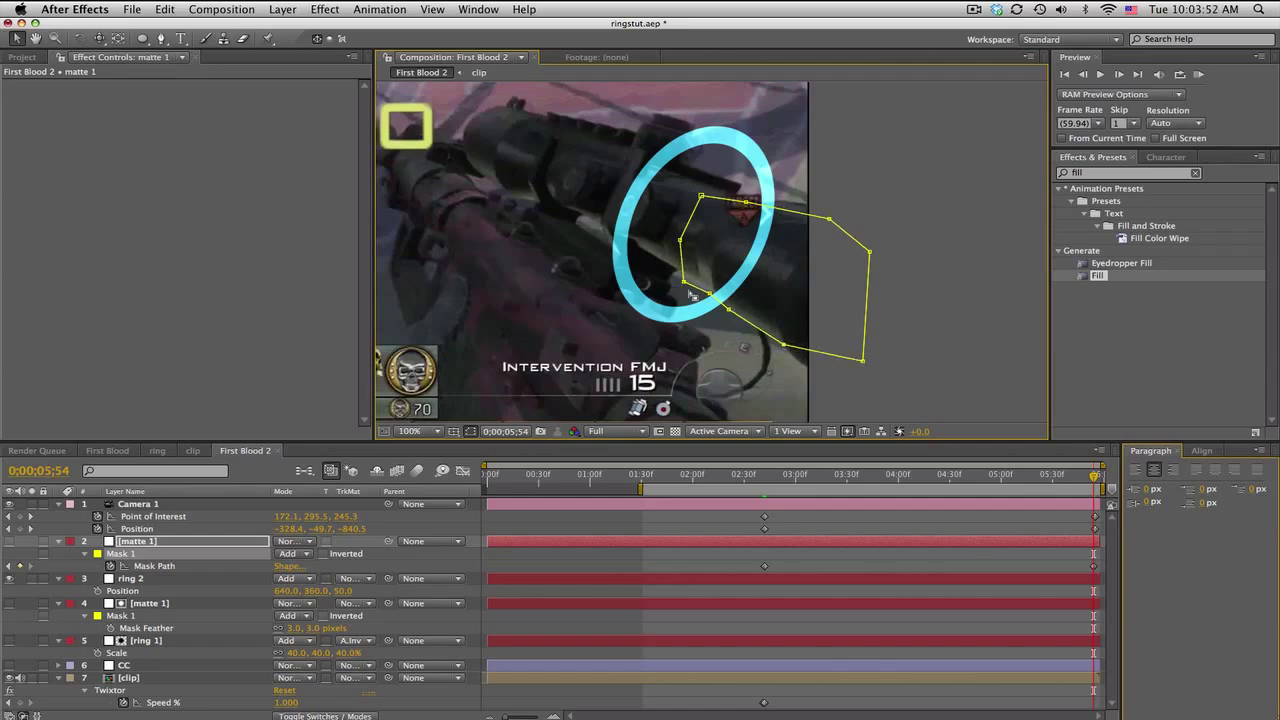
drag(685, 283, 686, 236)
Set the track matte of ring 2 to Alpha Inverted Matte "[matte 1]".
click(325, 576)
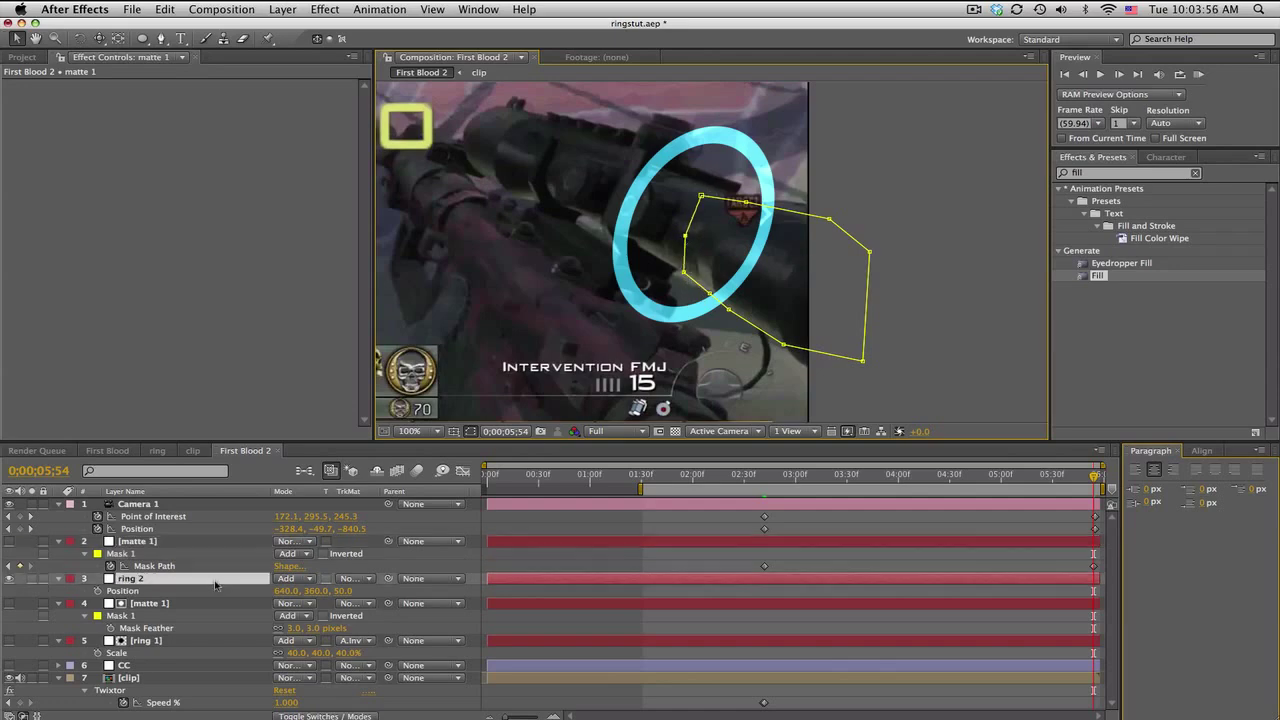
click(343, 580)
click(347, 609)
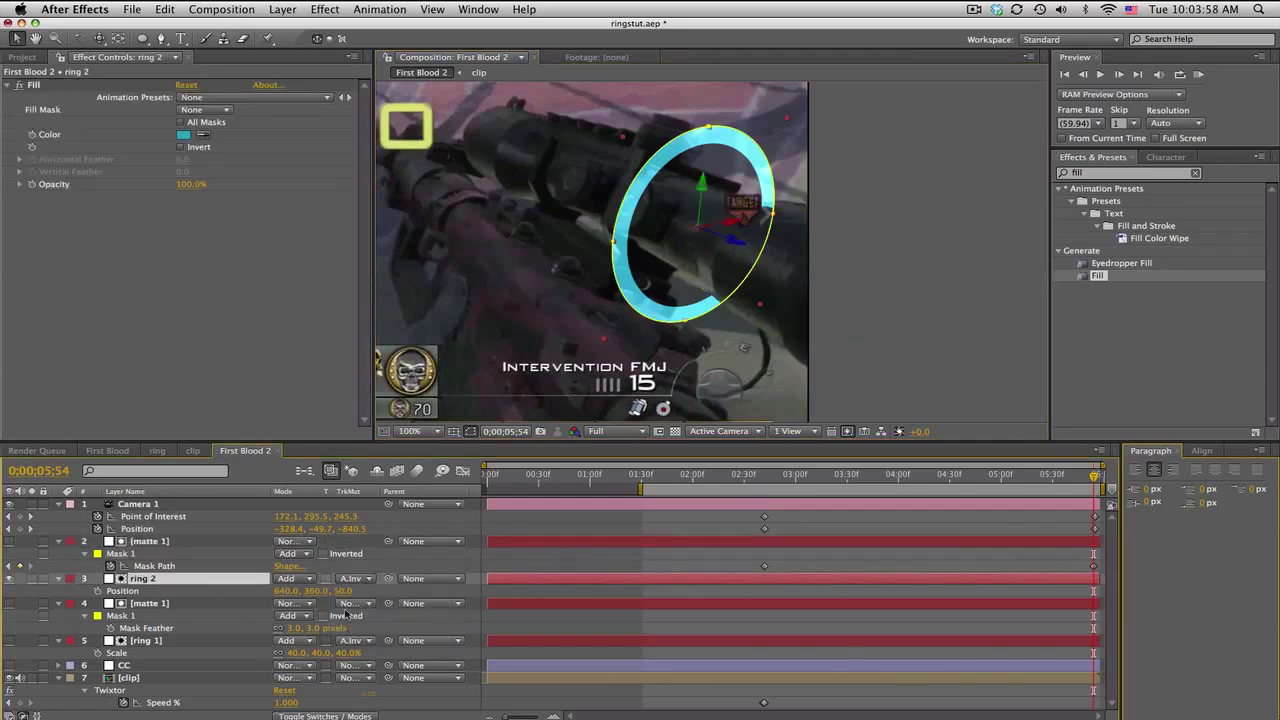
Set the Mask Feather of the matte above ring 2 to 3 pixels and show ring 1 again.
click(185, 540)
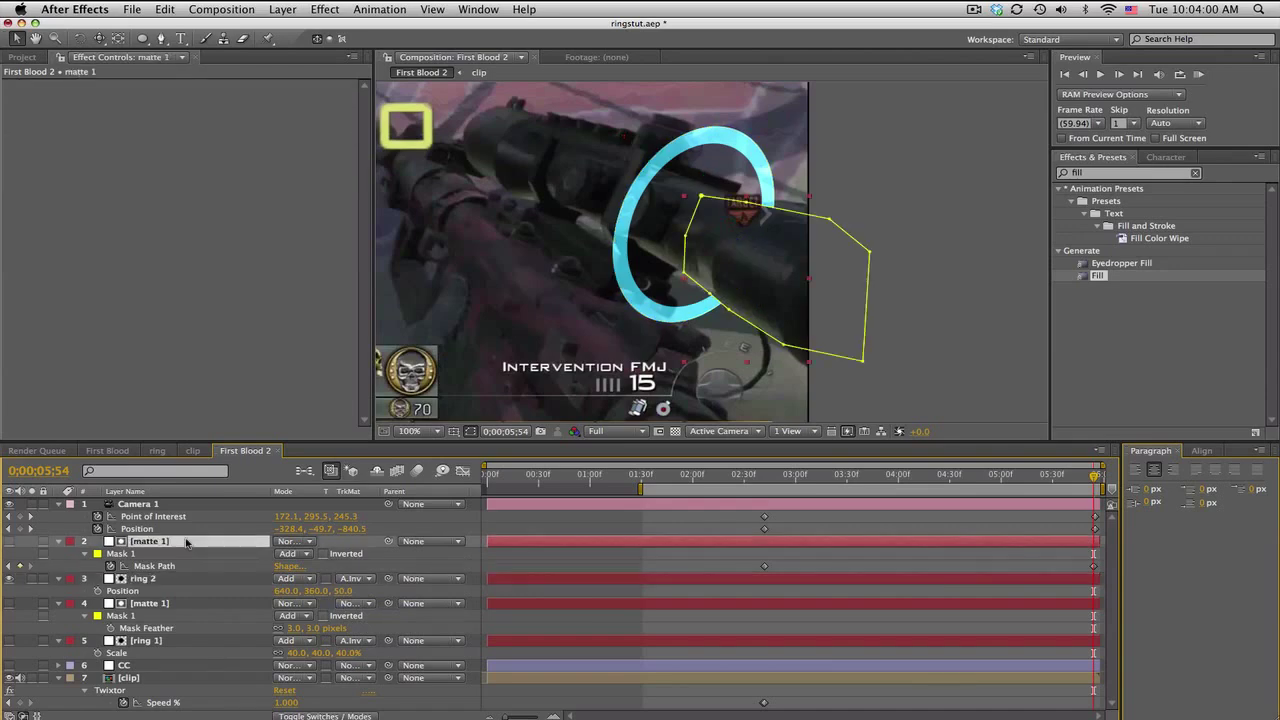
key(f)
click(312, 566)
key(Return)
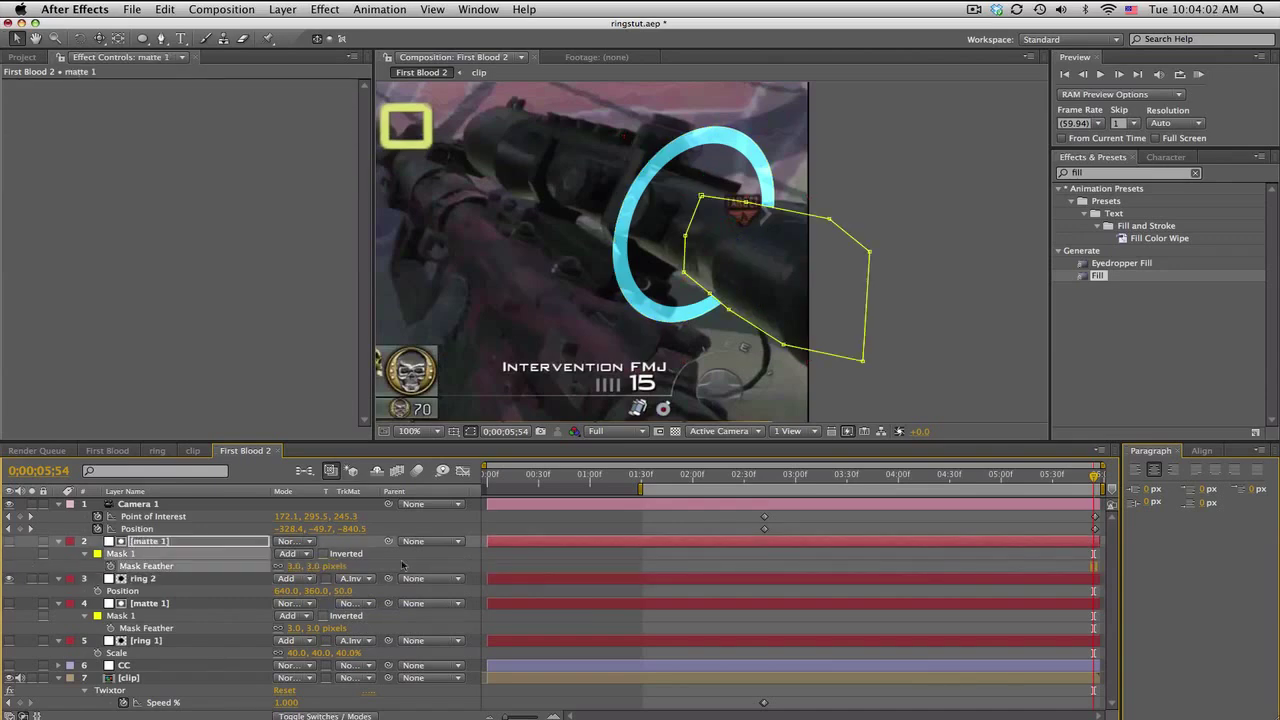
click(10, 640)
click(553, 631)
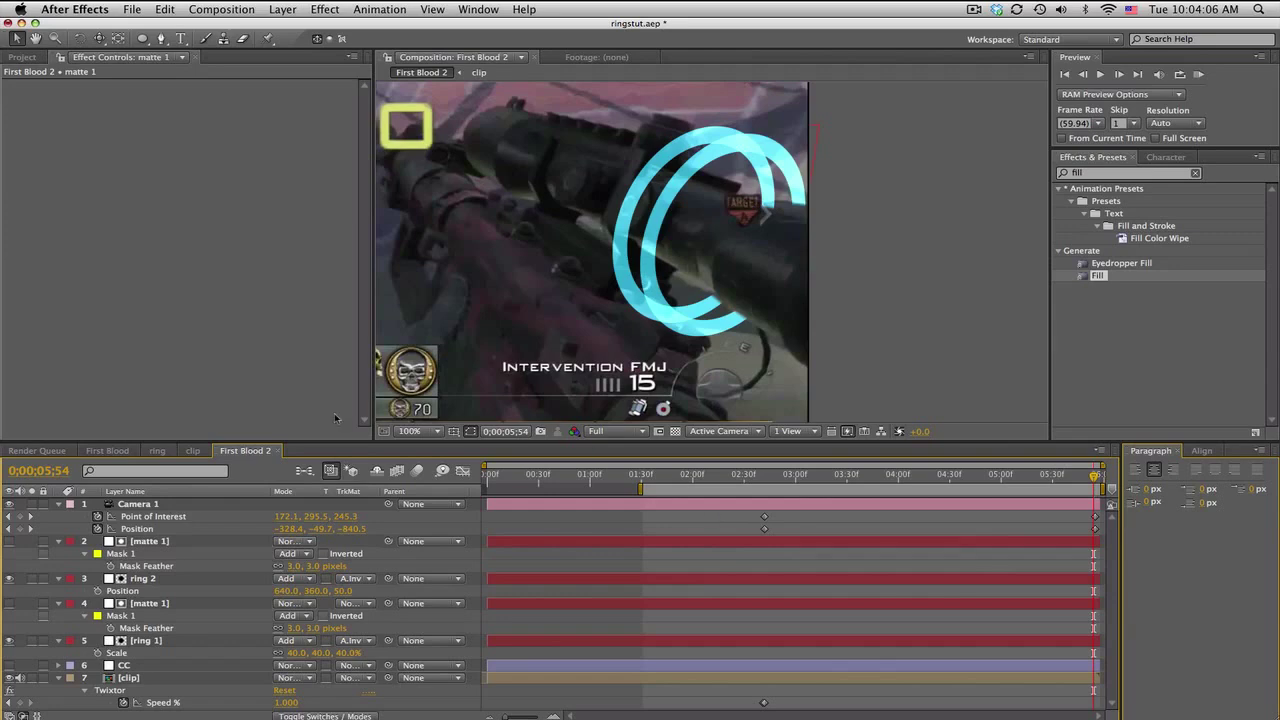
Fit the whole composition in the viewer at Quarter resolution and preview both rings from 0;00;02;34 to 0;00;05;42.
click(410, 431)
click(408, 443)
click(609, 431)
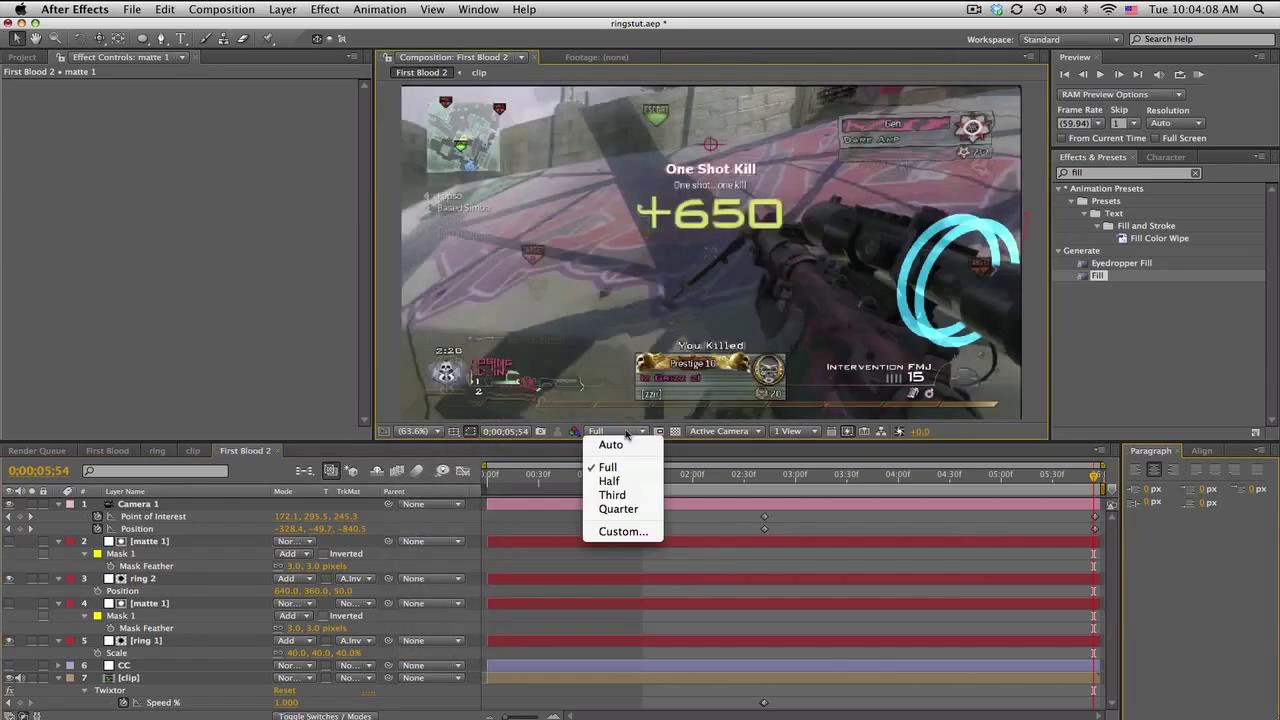
click(618, 509)
click(751, 484)
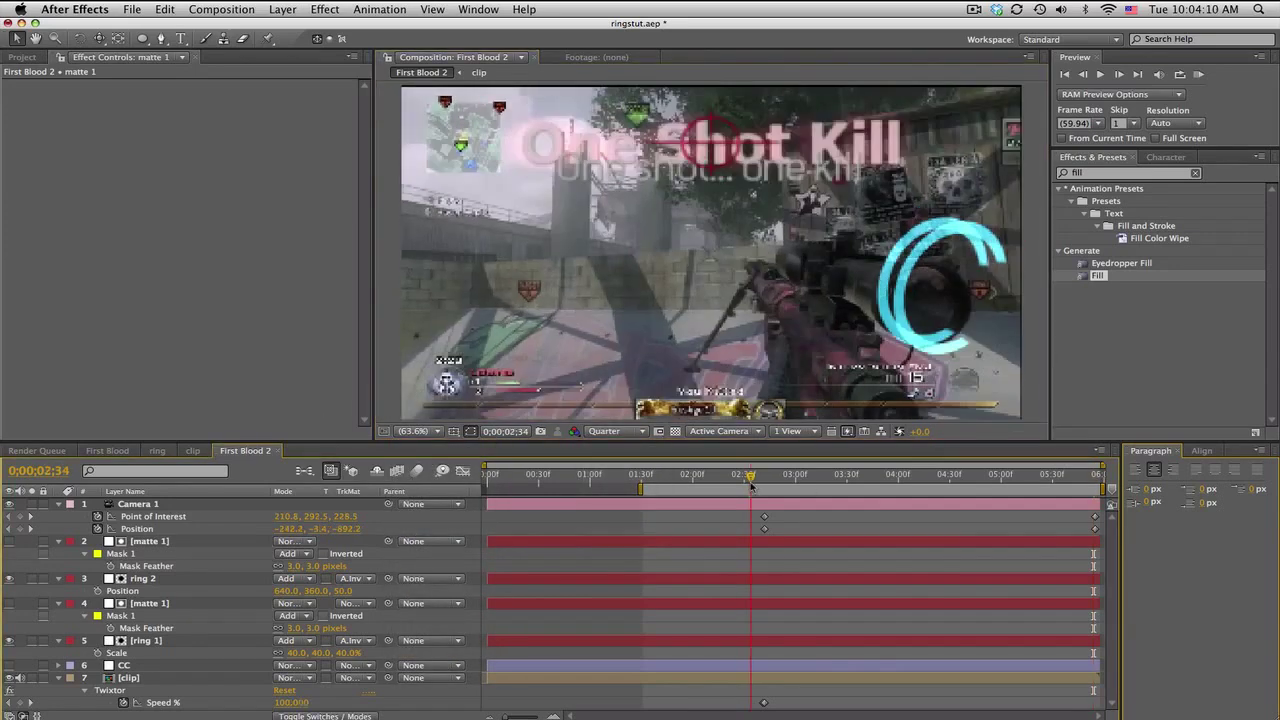
drag(751, 487, 1075, 501)
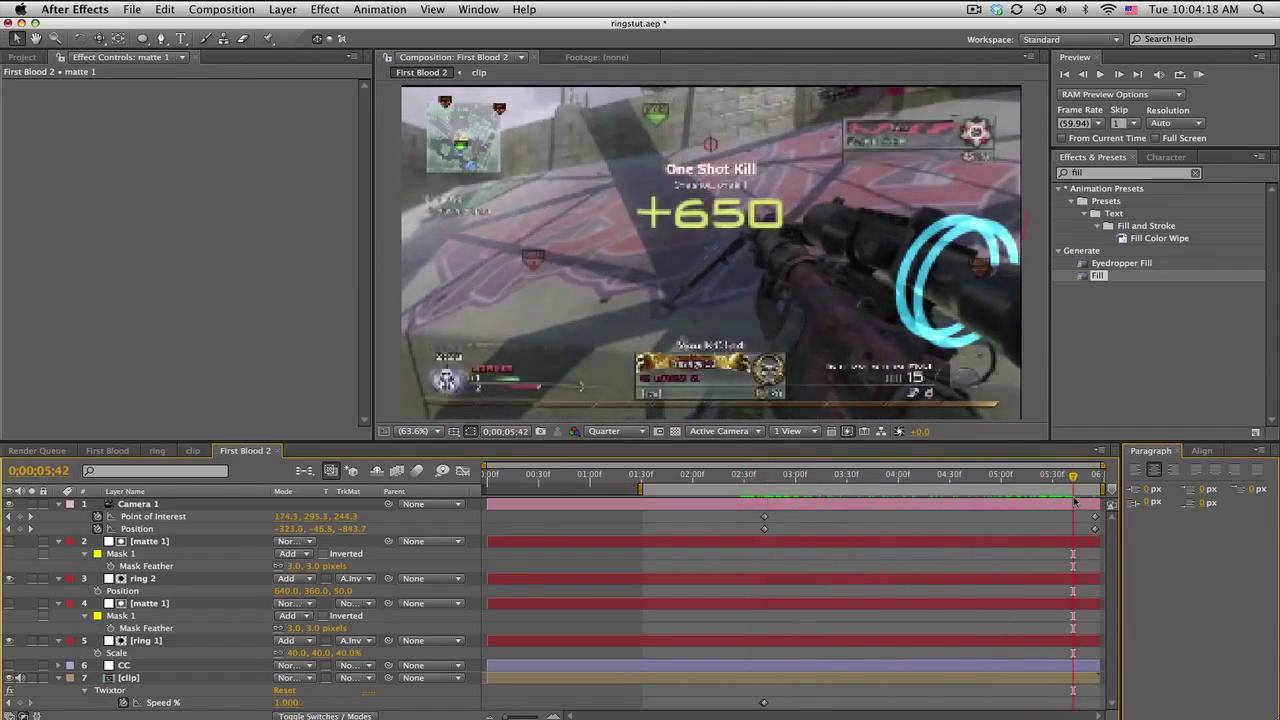
click(780, 478)
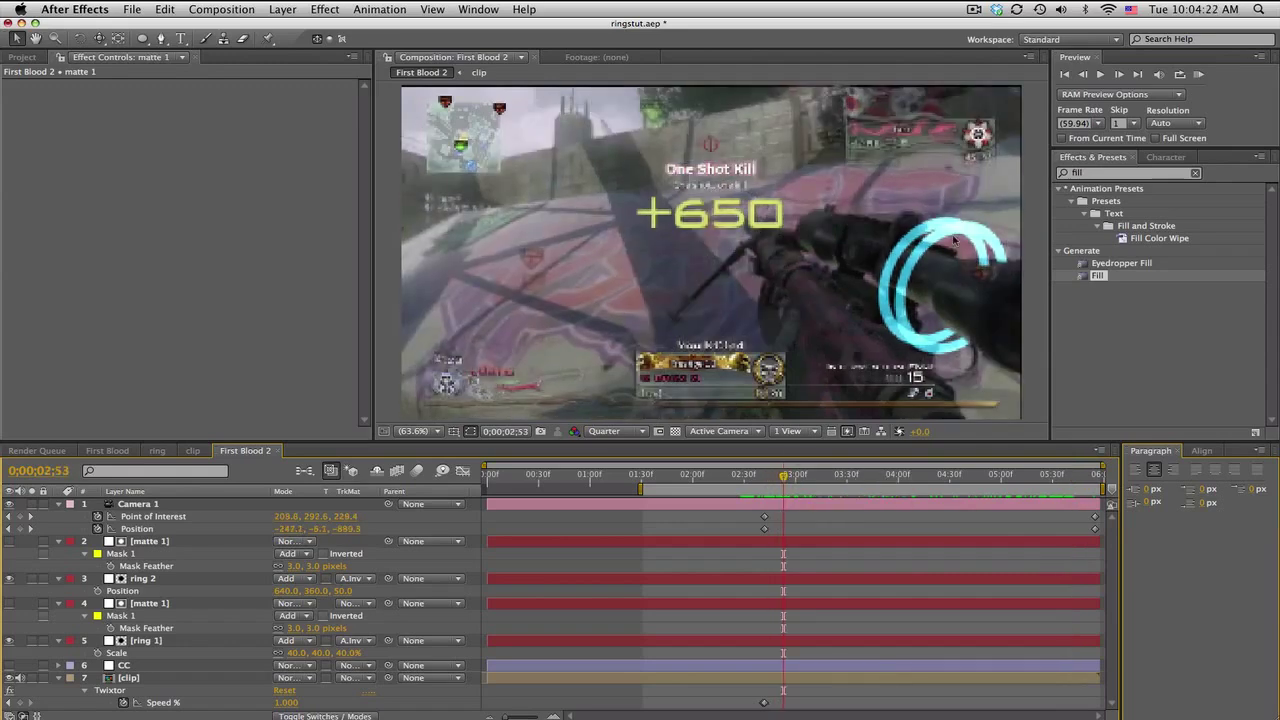
Return the viewer to Full resolution and 100% magnification, centred on the rings around the scope.
click(617, 431)
click(611, 466)
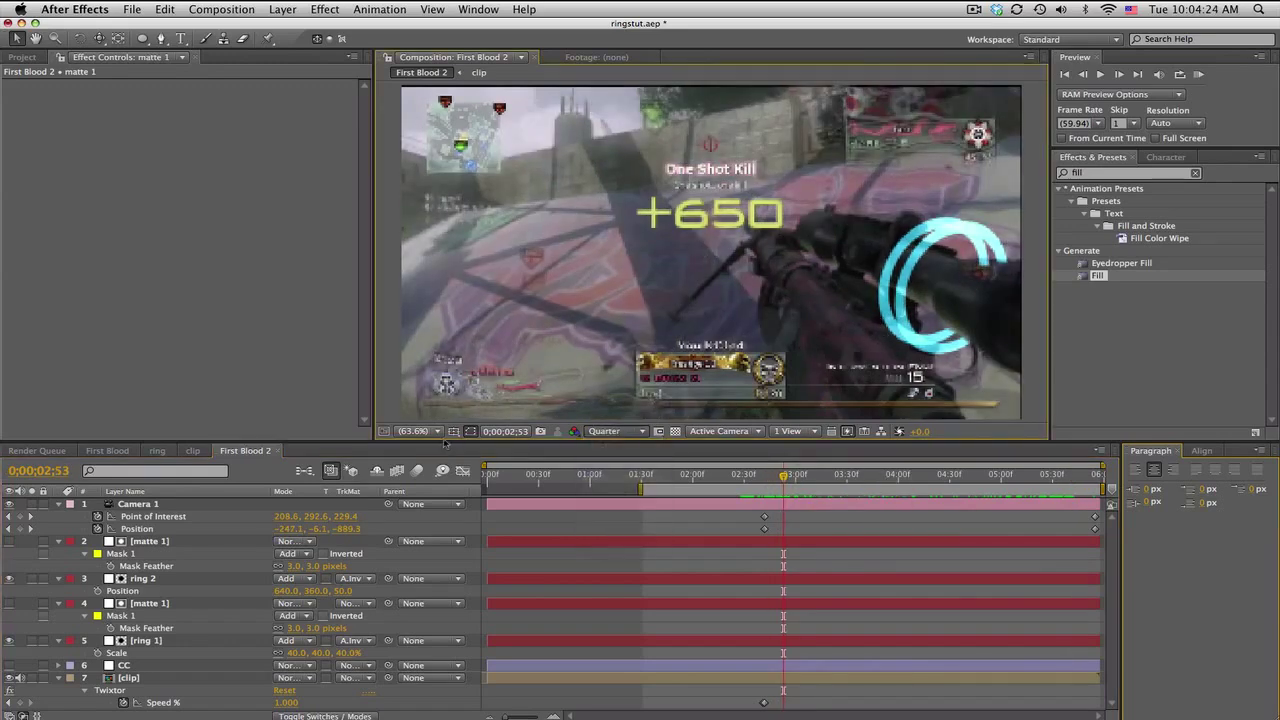
click(429, 432)
click(677, 408)
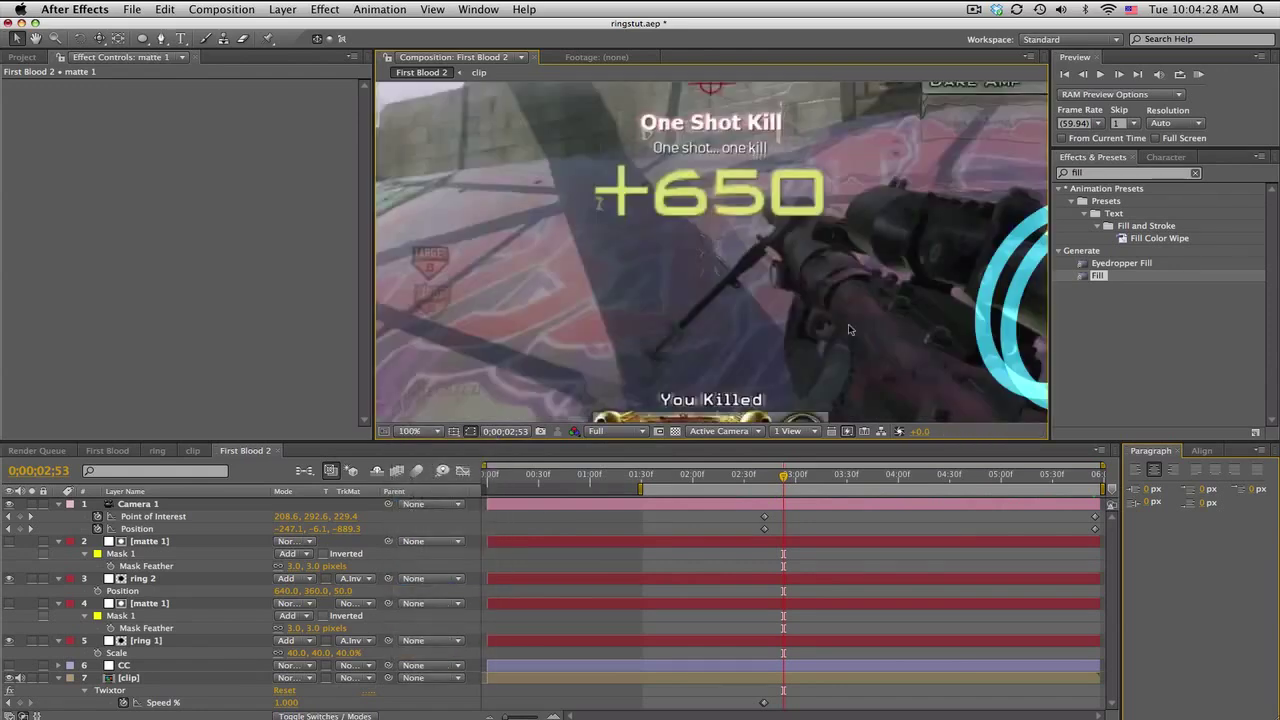
drag(846, 330, 624, 298)
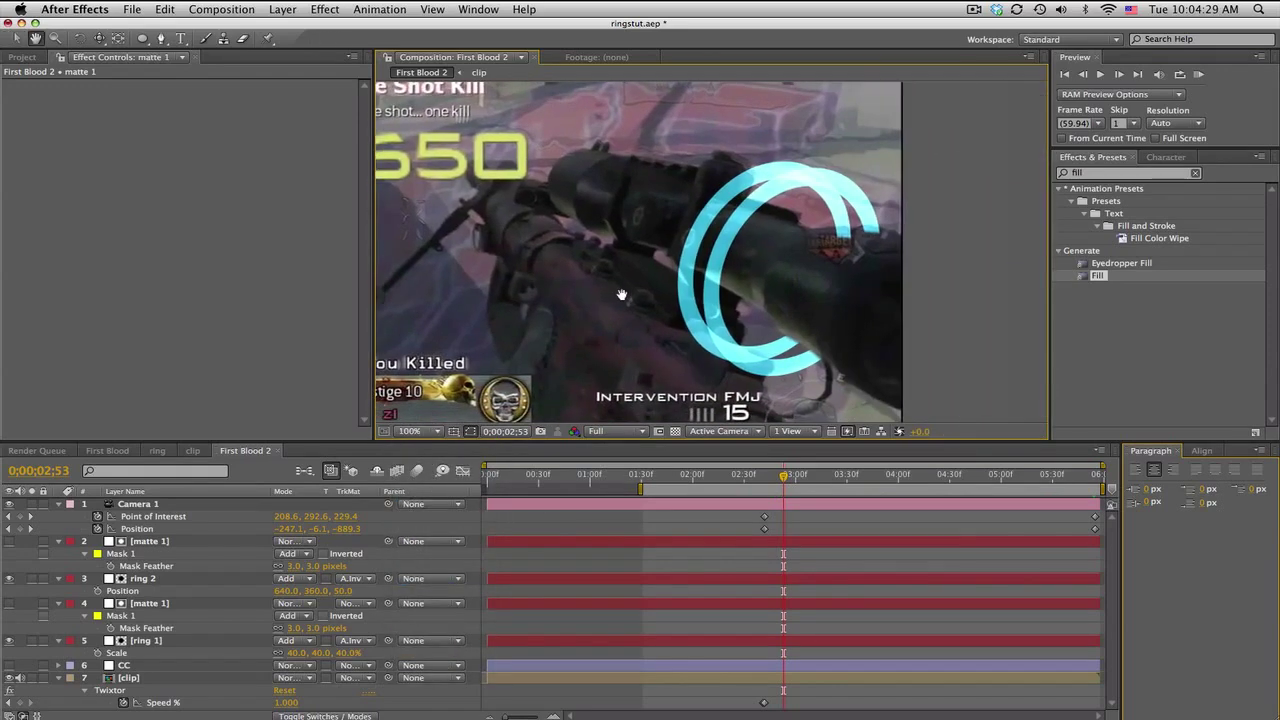
Find the Stylize Glow effect, apply it to ring 2 and set its Glow Radius to 50.
click(1145, 172)
text(glow)
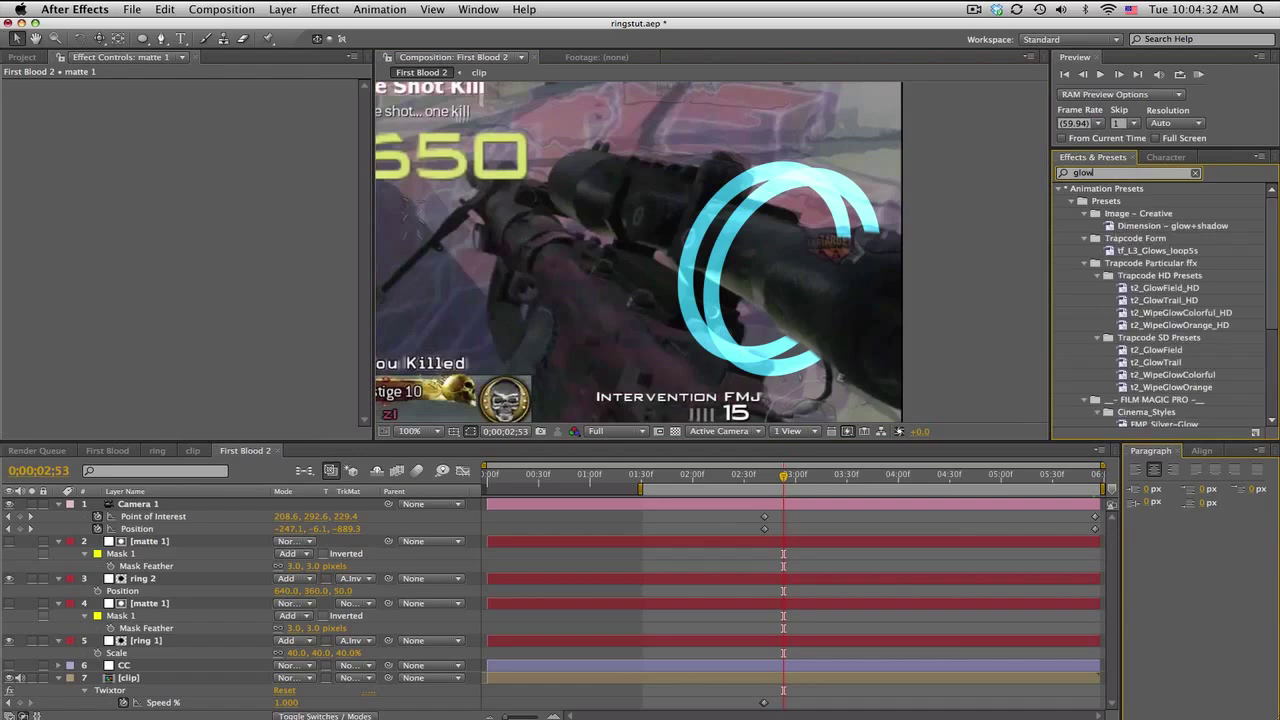
scroll(1189, 370, down, 5)
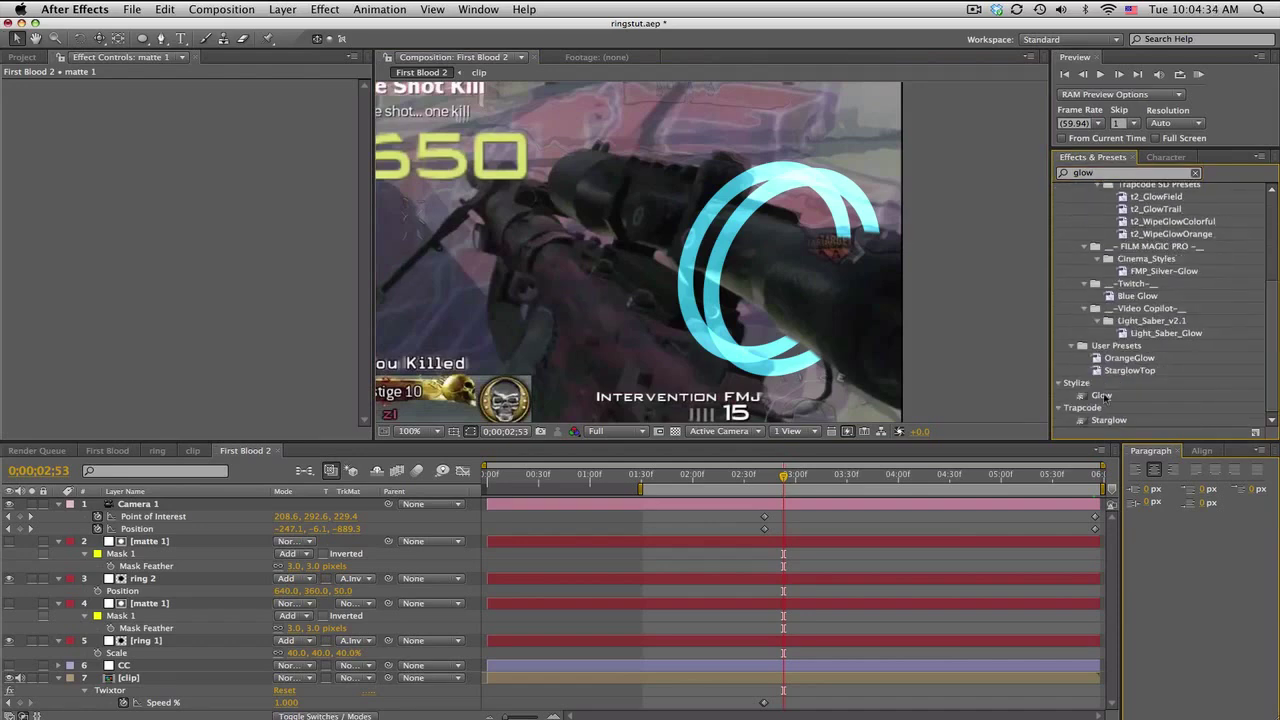
drag(1103, 397, 186, 579)
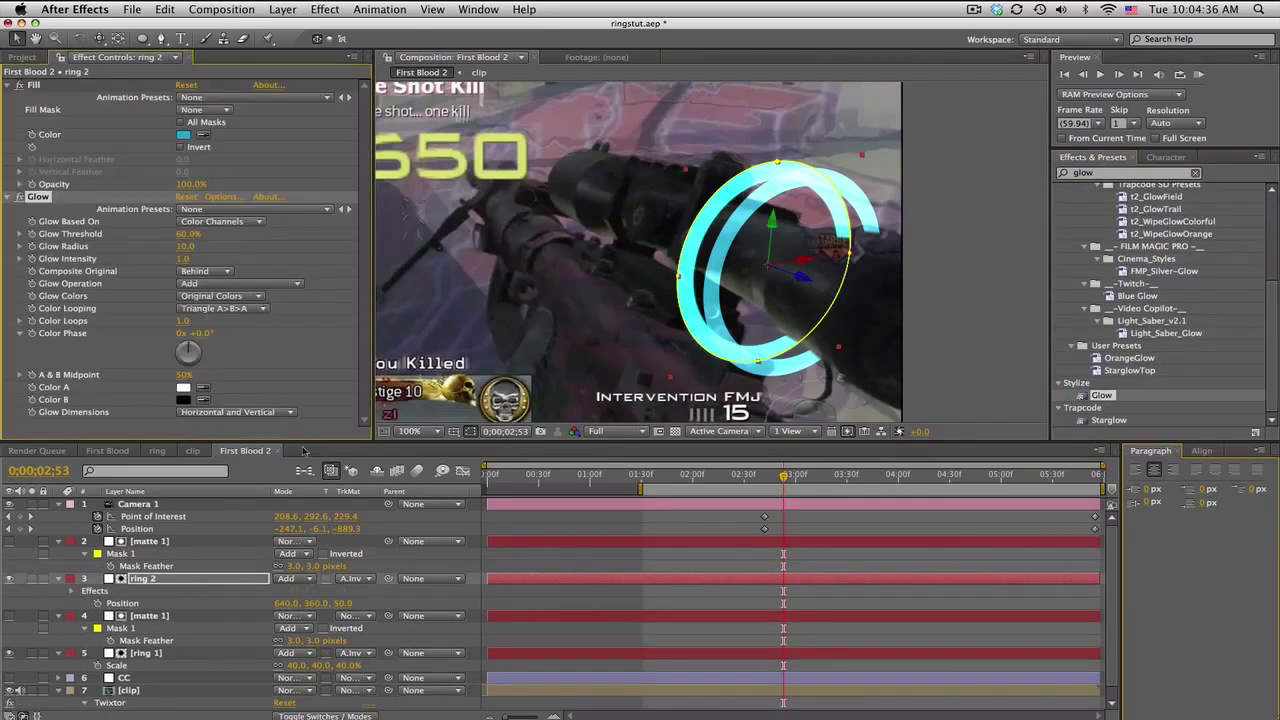
click(186, 246)
text(50)
key(Return)
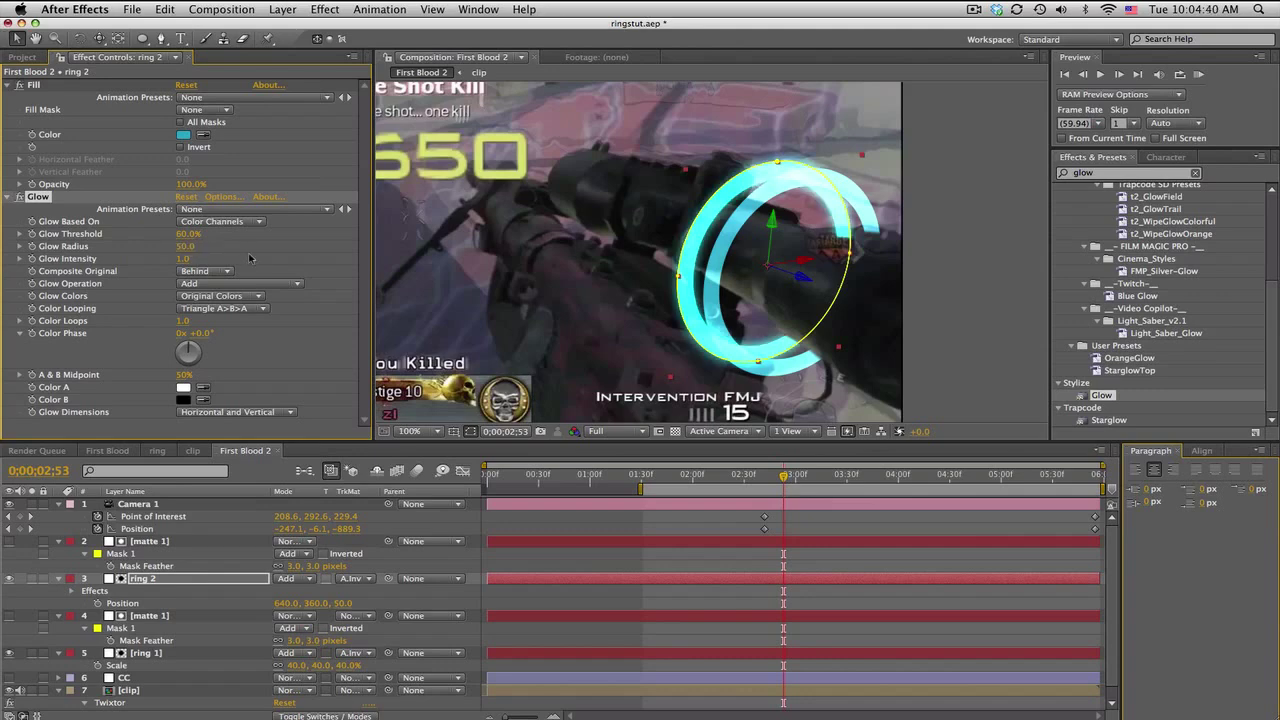
click(790, 310)
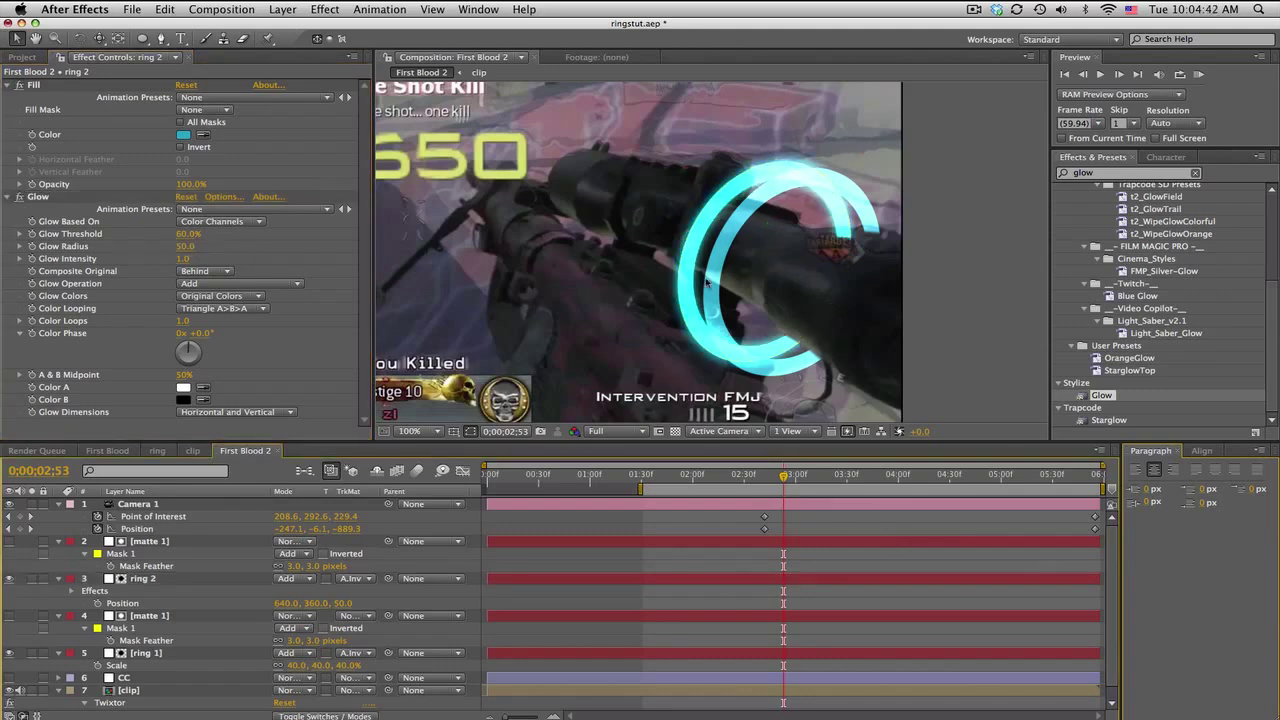
Apply the same Glow effect to ring 1.
click(163, 652)
key(shift+e)
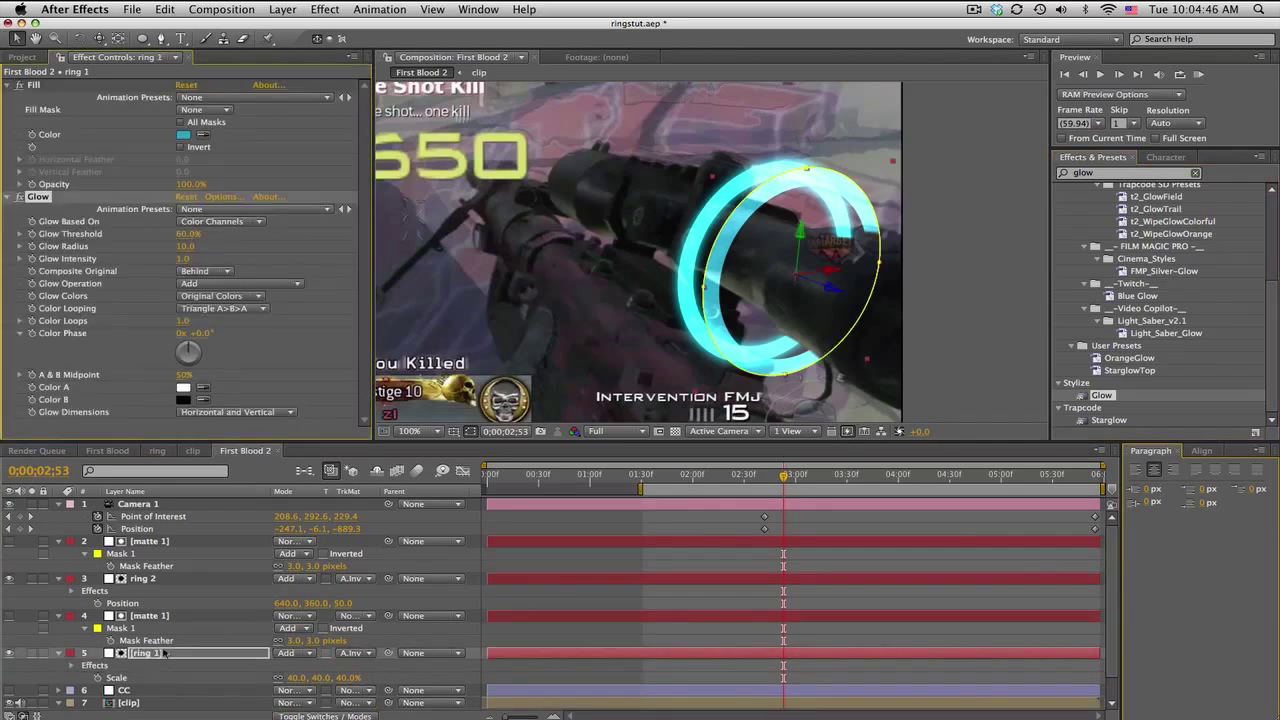
Set the Glow Radius on ring 1 to 50 and leave no layer selected.
click(185, 246)
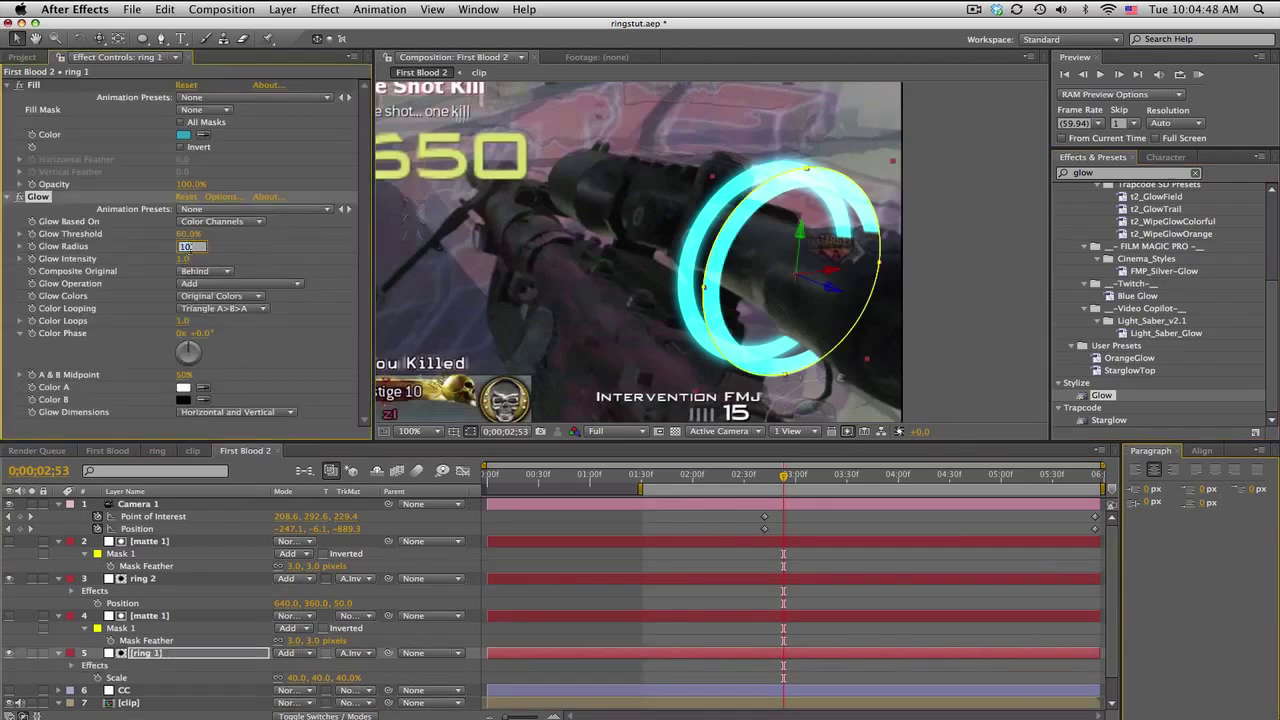
text(20)
key(Return)
click(804, 546)
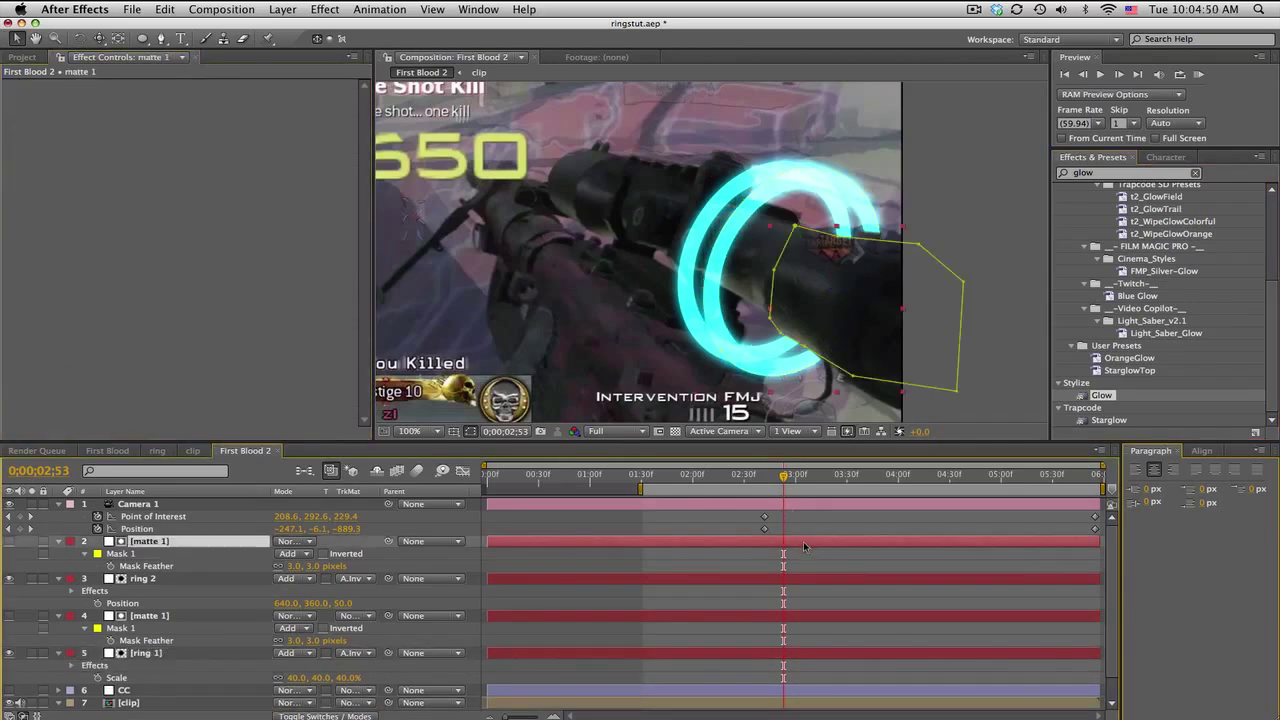
click(810, 556)
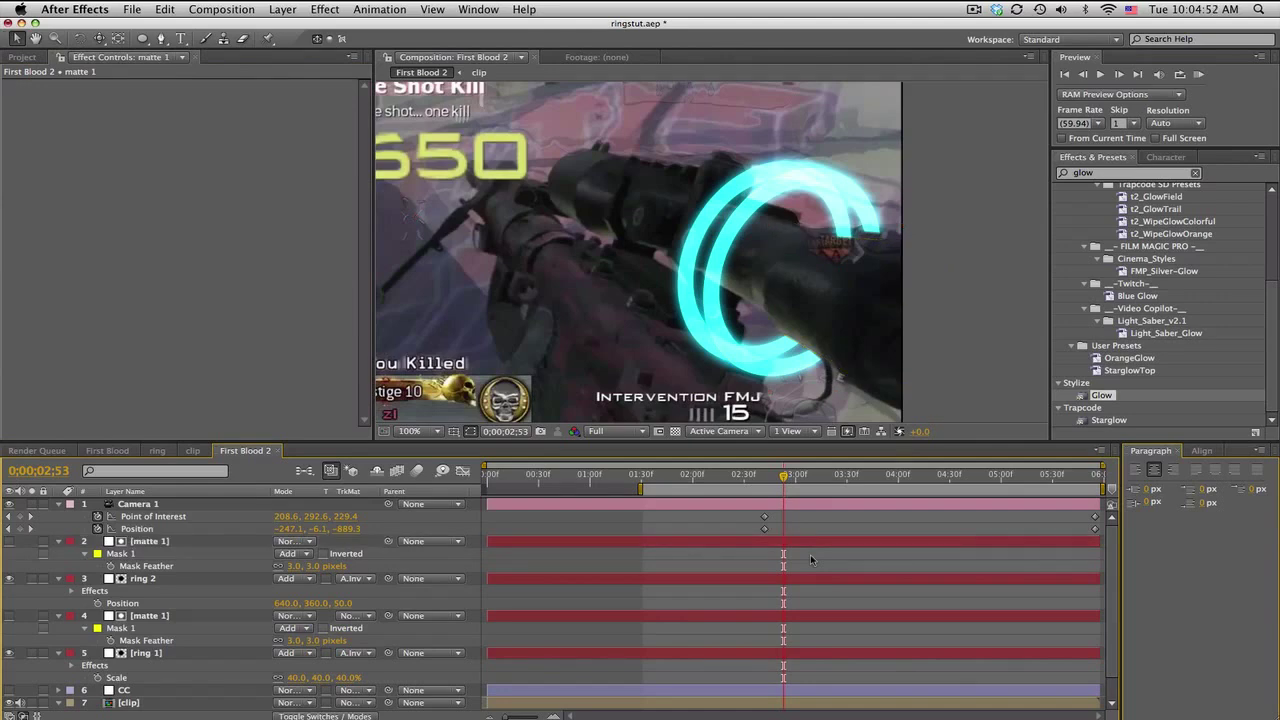
Set the current time to 0;00;02;45, find the Radial Wipe transition and apply it to ring 2 and ring 1.
click(612, 477)
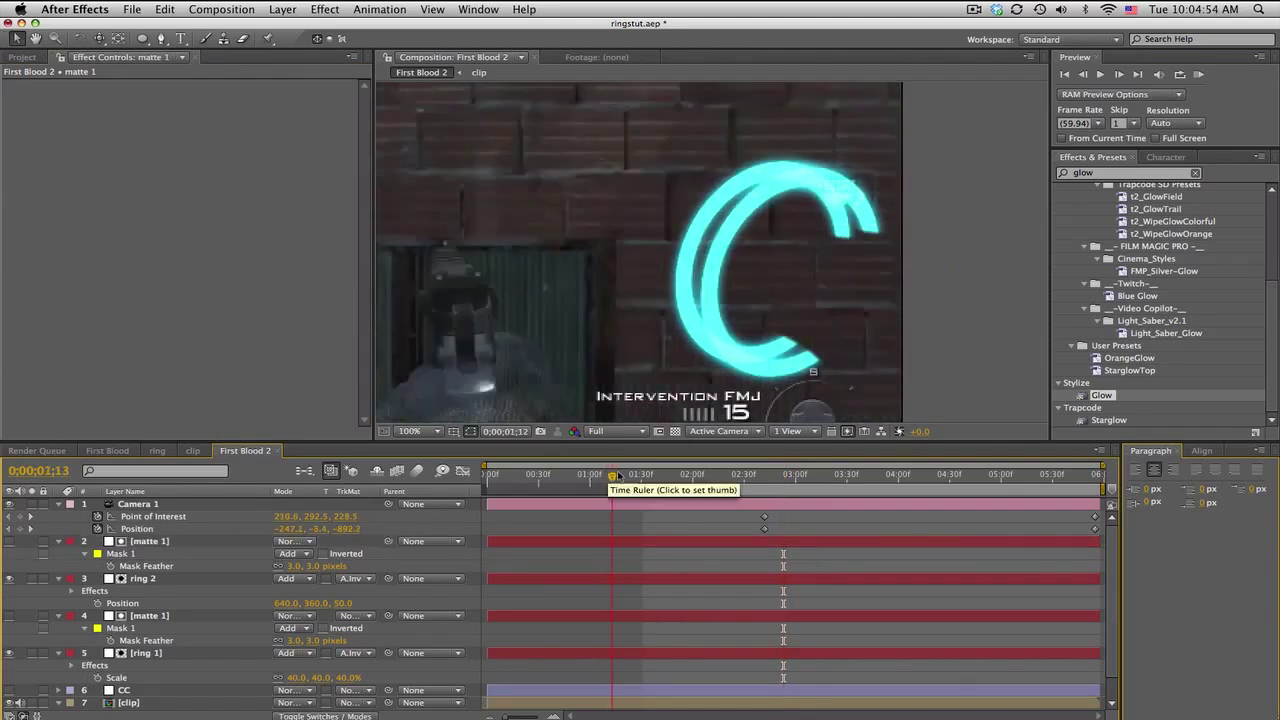
drag(612, 477, 769, 475)
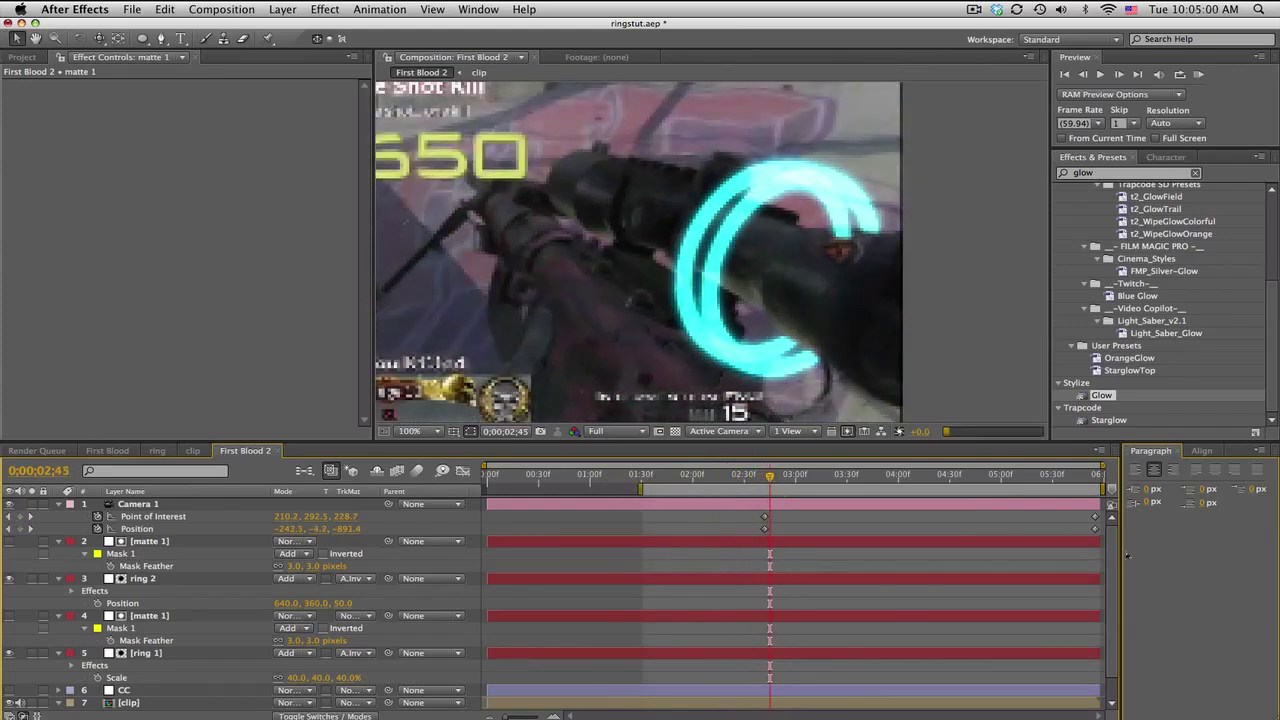
scroll(781, 491, down, 1)
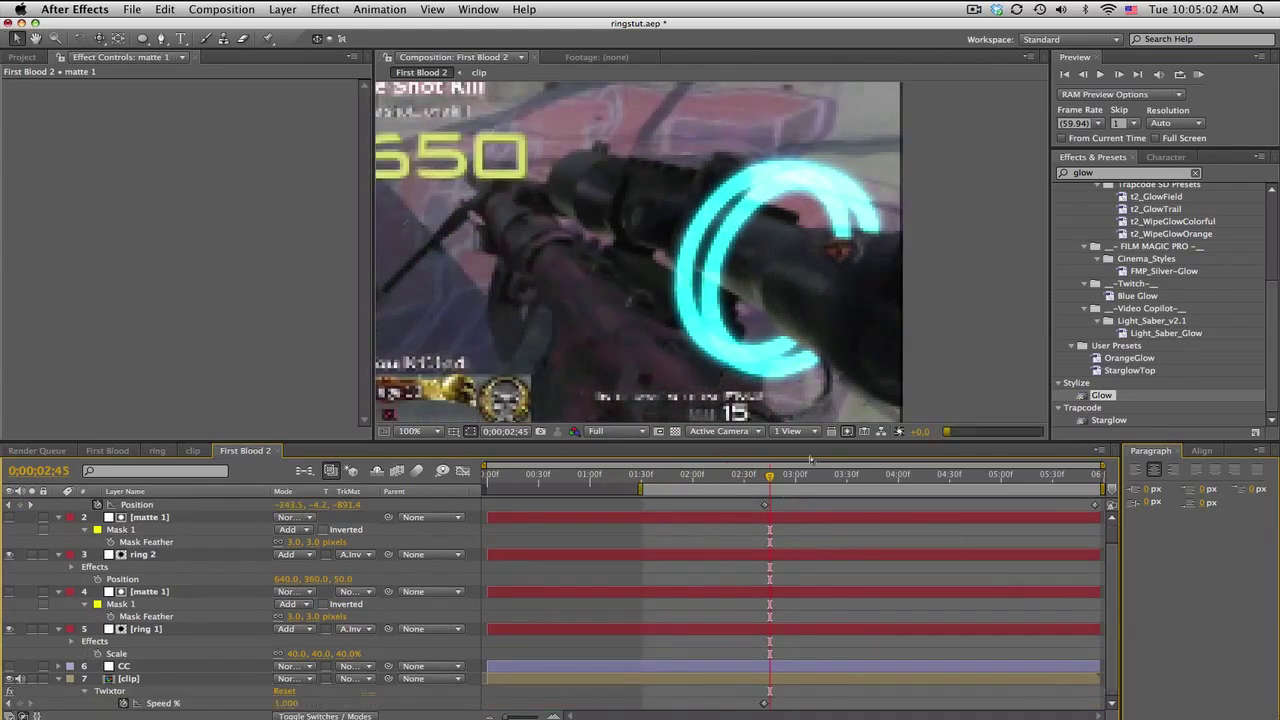
drag(1102, 173, 1023, 172)
text(radial)
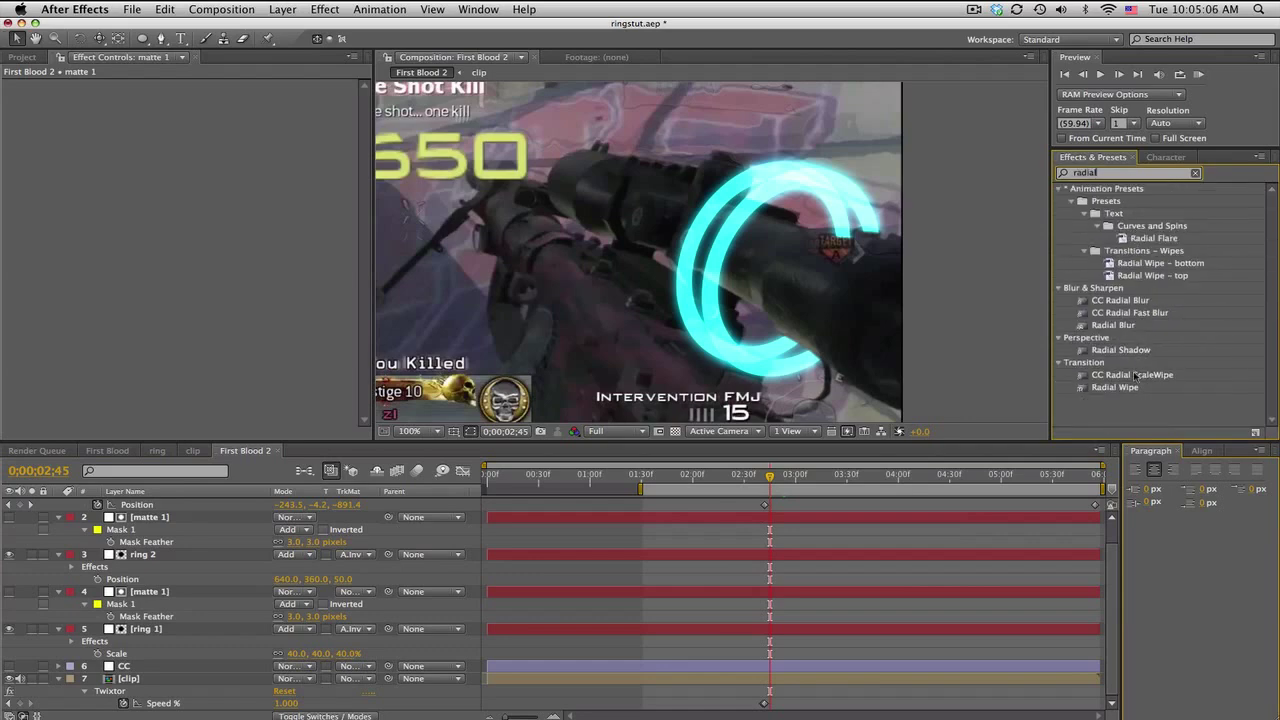
drag(1125, 388, 210, 558)
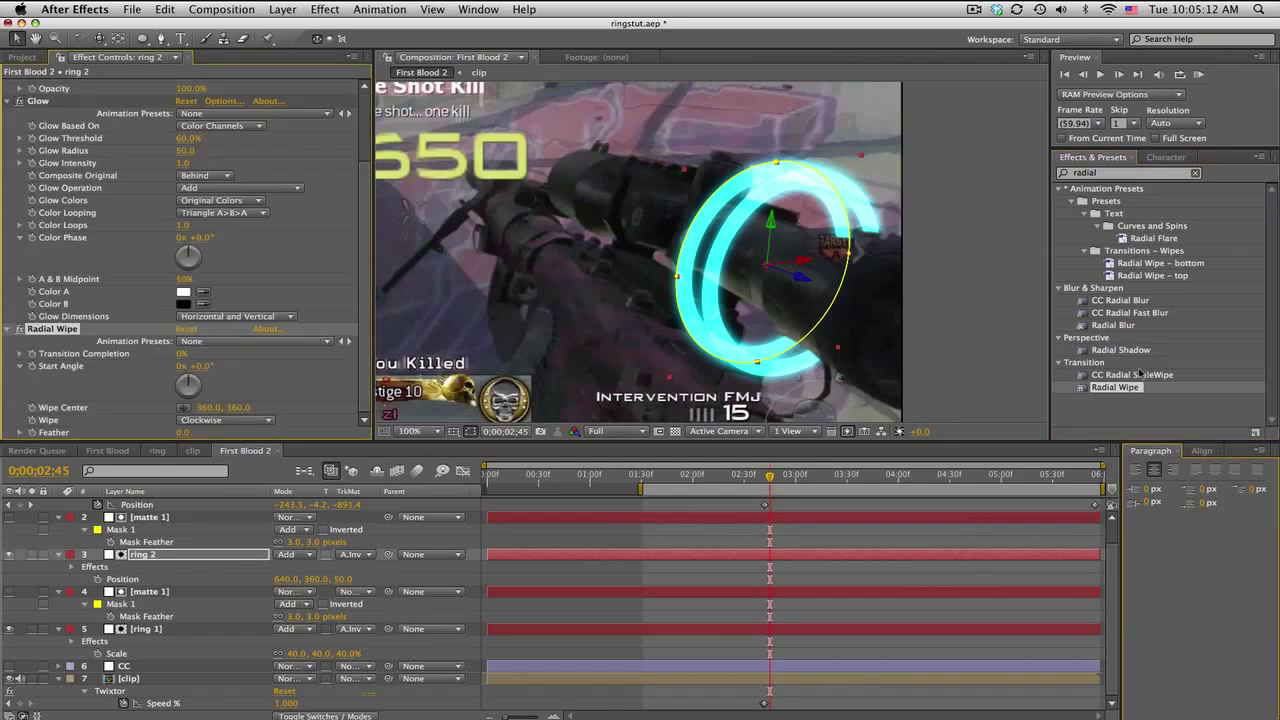
drag(1115, 387, 210, 628)
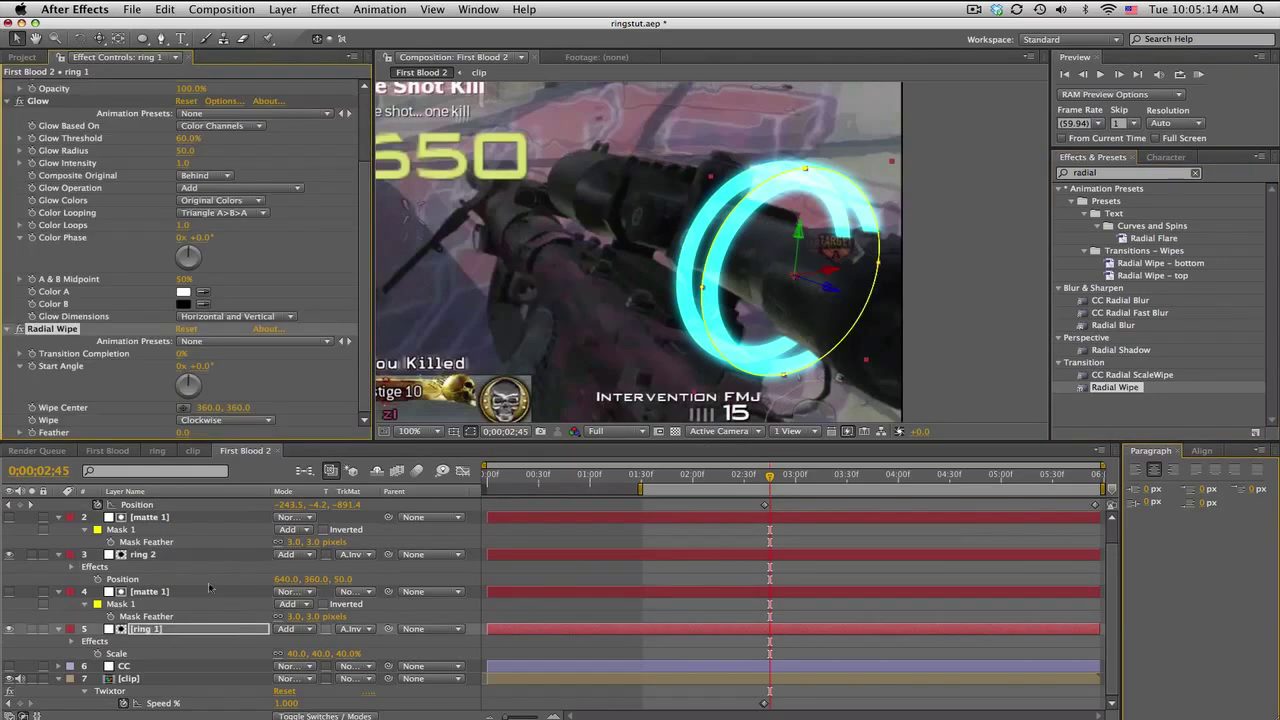
Keyframe ring 2's Radial Wipe Transition Completion at 100% at 0;00;02;45, with its Fill and Glow settings collapsed.
click(186, 554)
scroll(157, 170, down, 4)
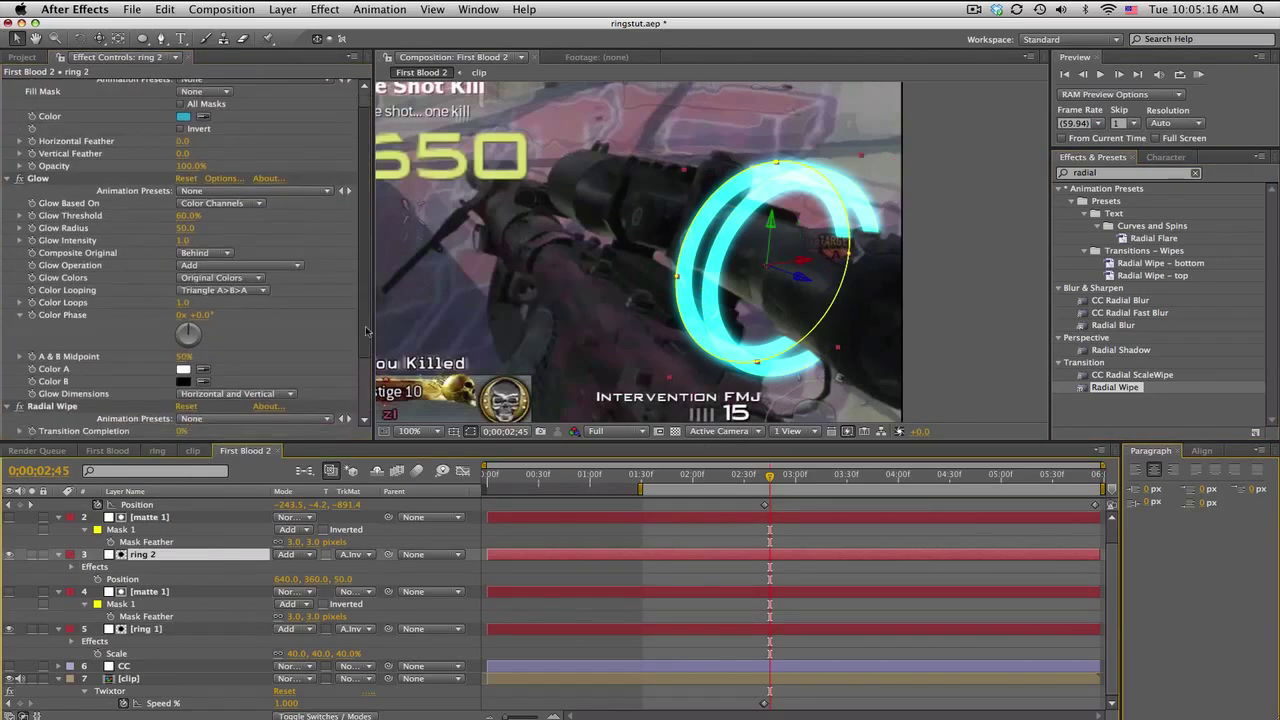
click(7, 85)
click(7, 97)
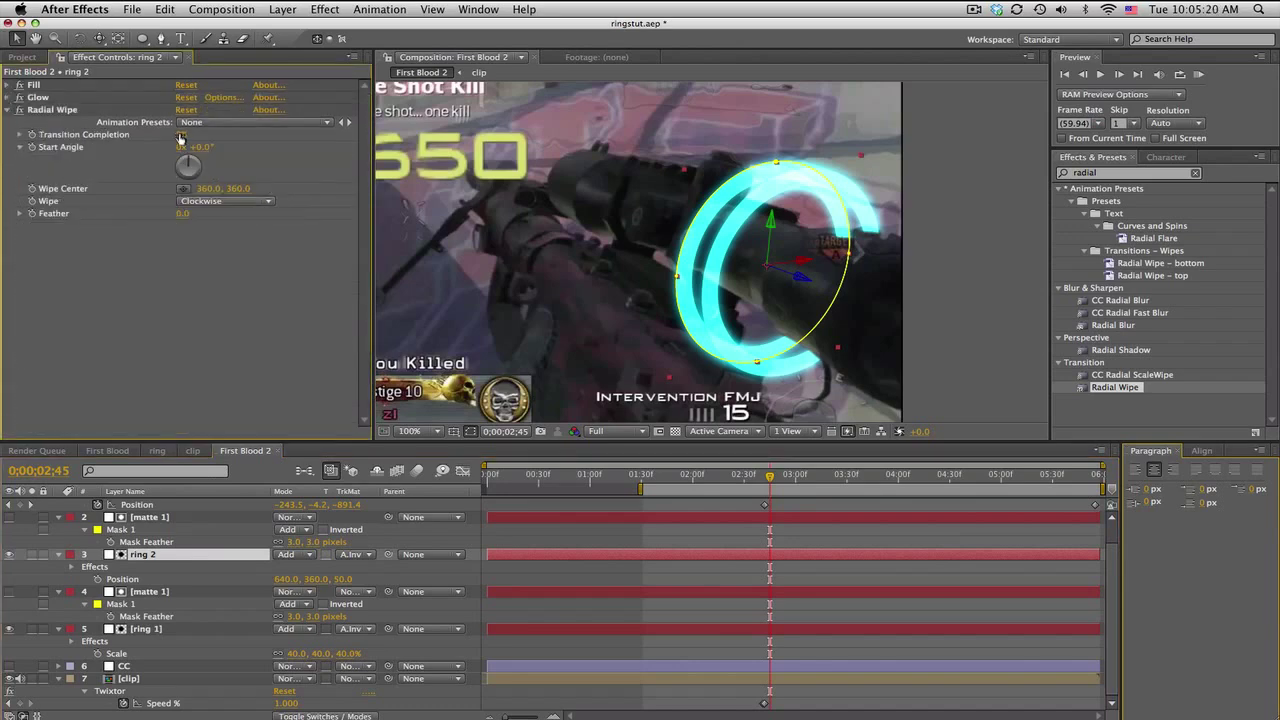
drag(182, 134, 274, 131)
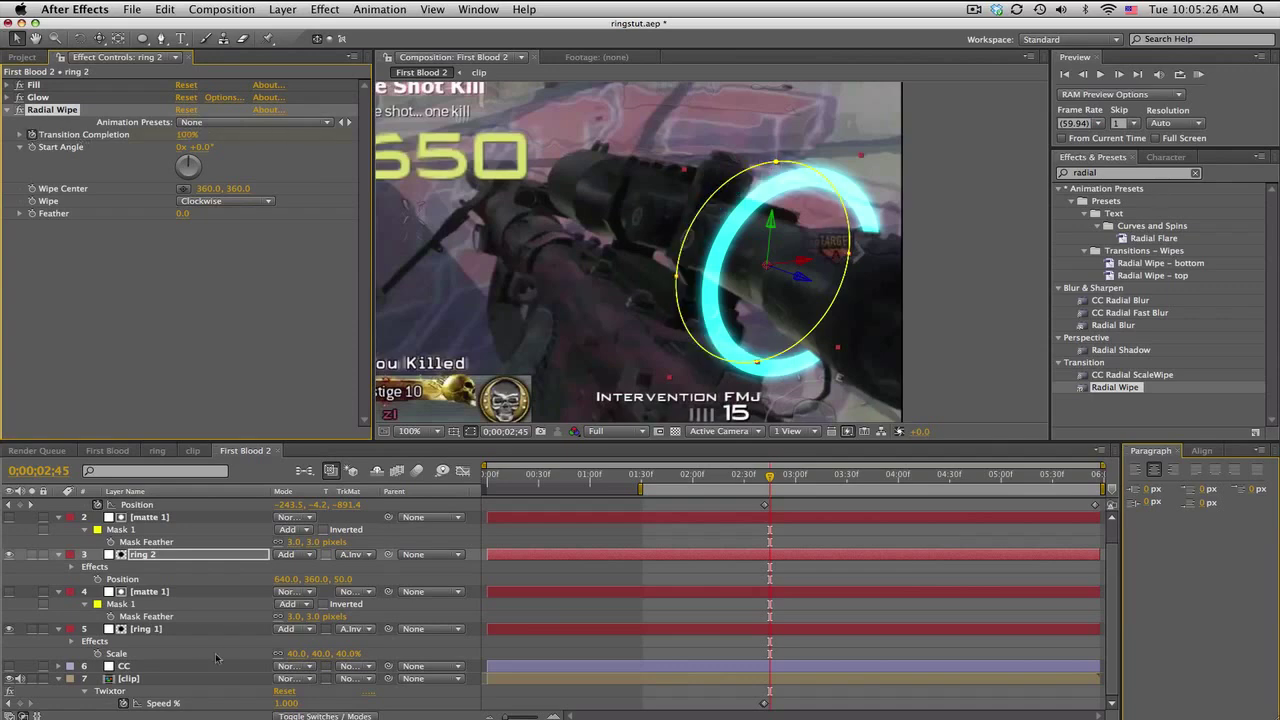
Collapse ring 1's Fill and Glow settings and keyframe its Radial Wipe Transition Completion at 100% at 0;00;02;45.
click(146, 632)
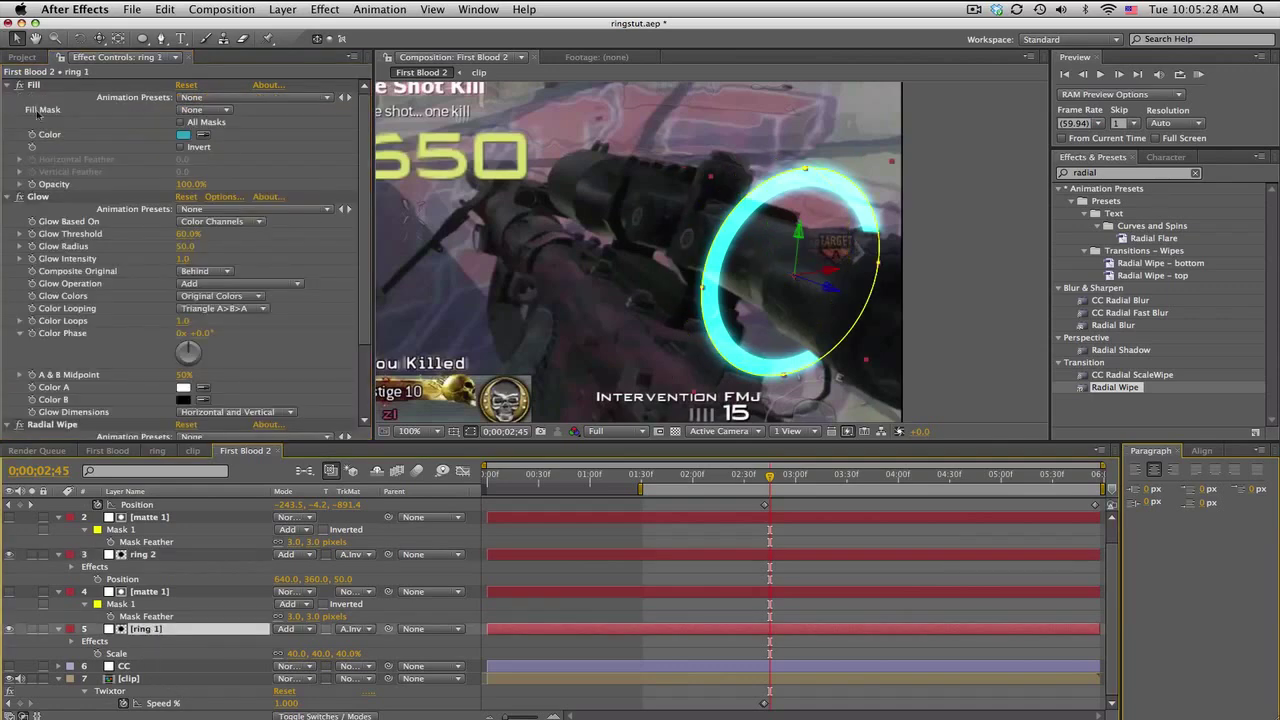
click(7, 85)
click(7, 97)
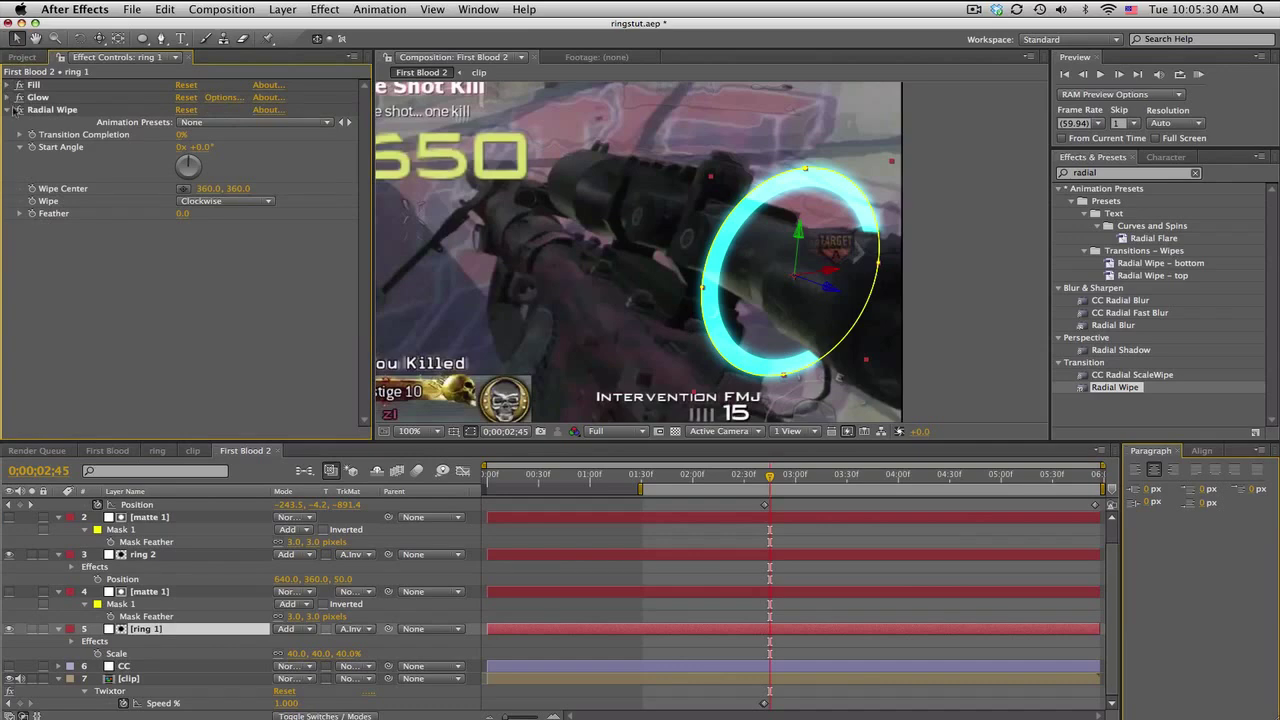
drag(181, 134, 230, 134)
click(32, 134)
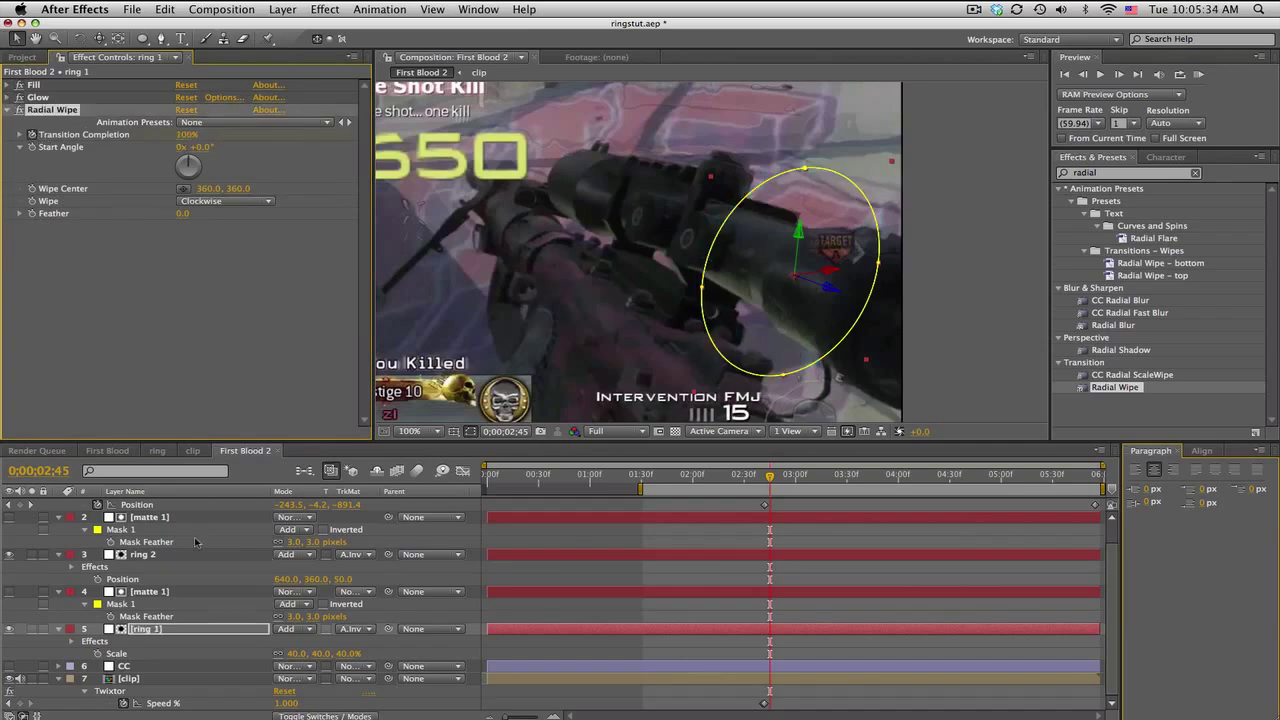
Show only the Transition Completion keyframes of ring 1 and ring 2 in the timeline, collapsing the camera, matte and clip layers.
click(179, 630)
key(u)
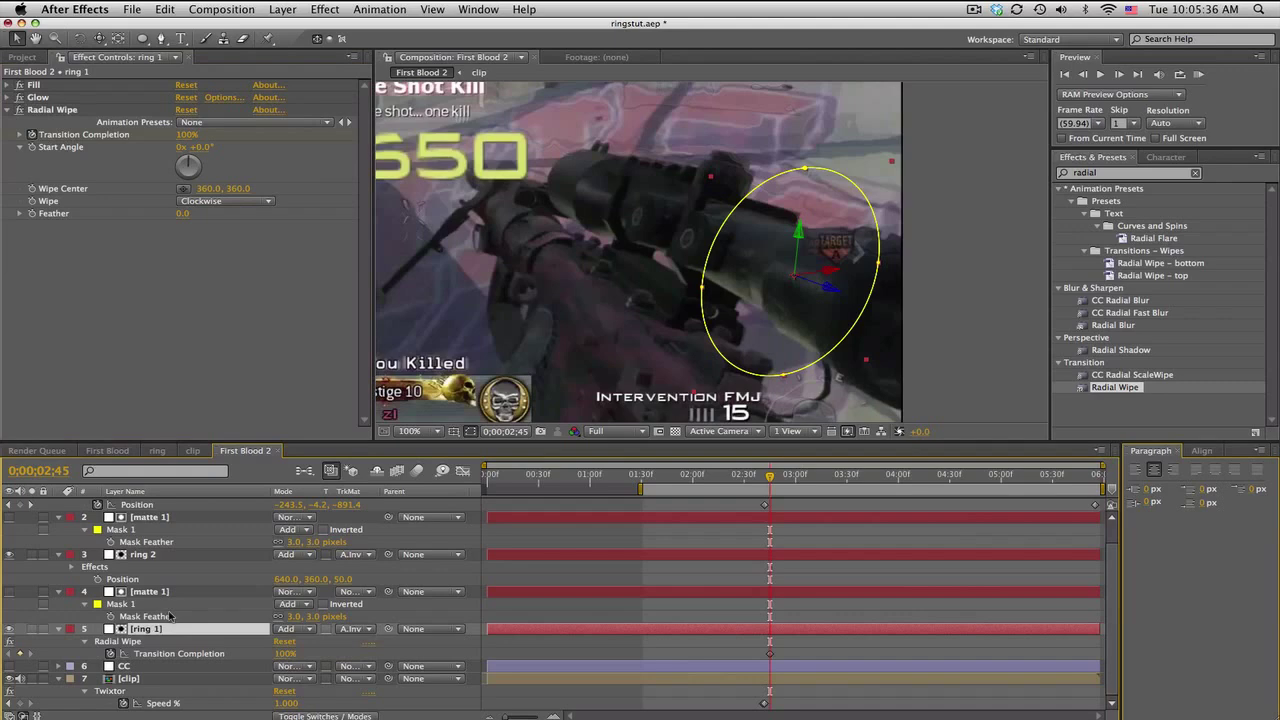
click(152, 557)
key(u)
click(59, 517)
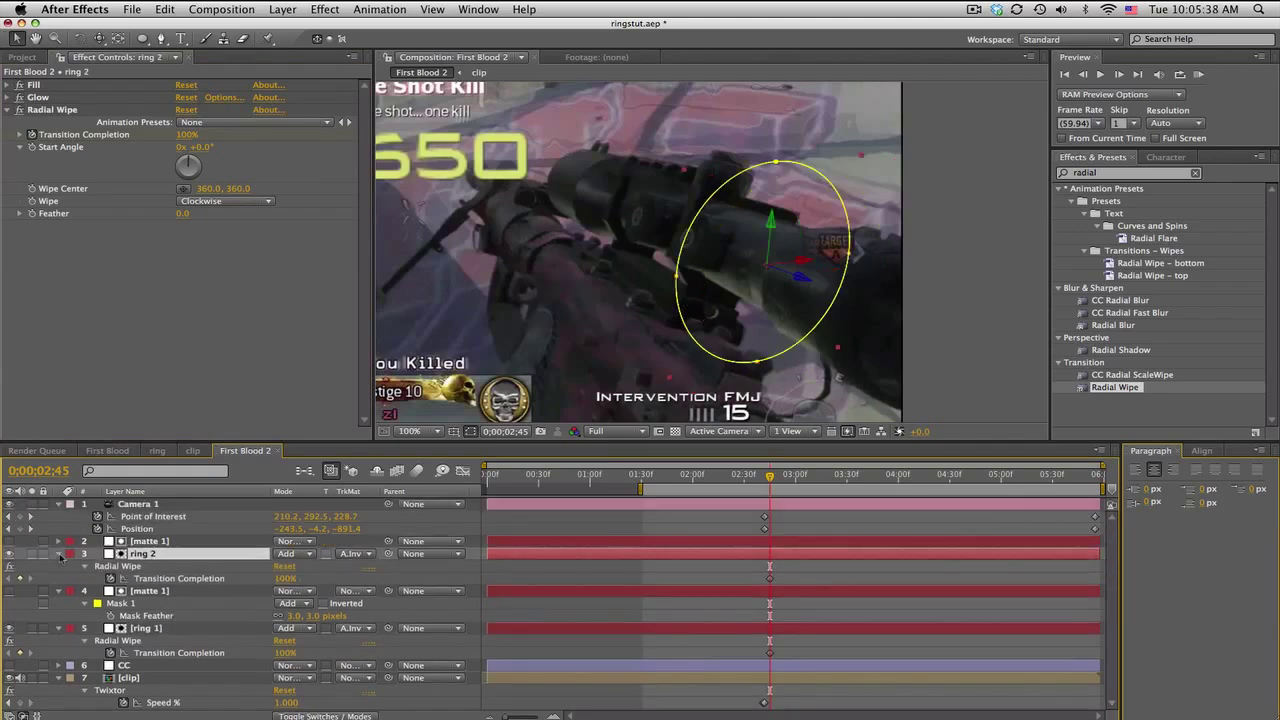
click(59, 504)
click(58, 566)
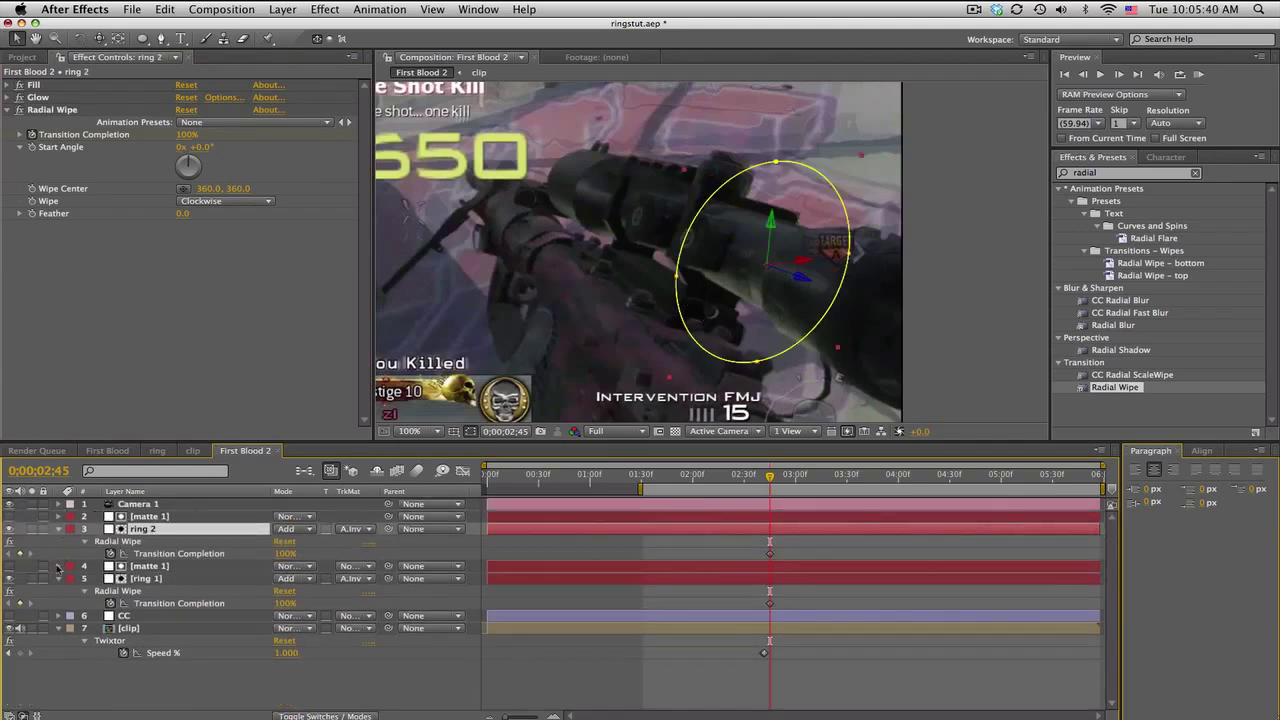
click(59, 629)
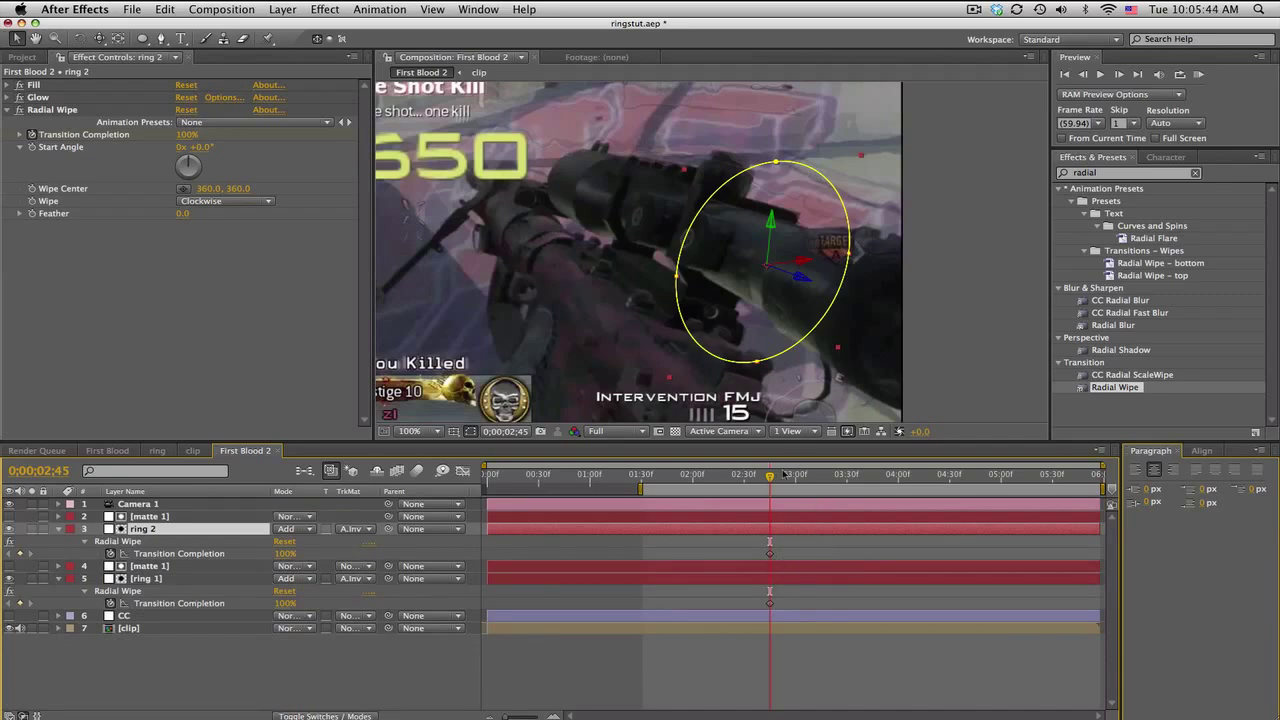
At 0;00;03;38, set Transition Completion to 0% on both ring 2 and ring 1.
drag(771, 480, 862, 478)
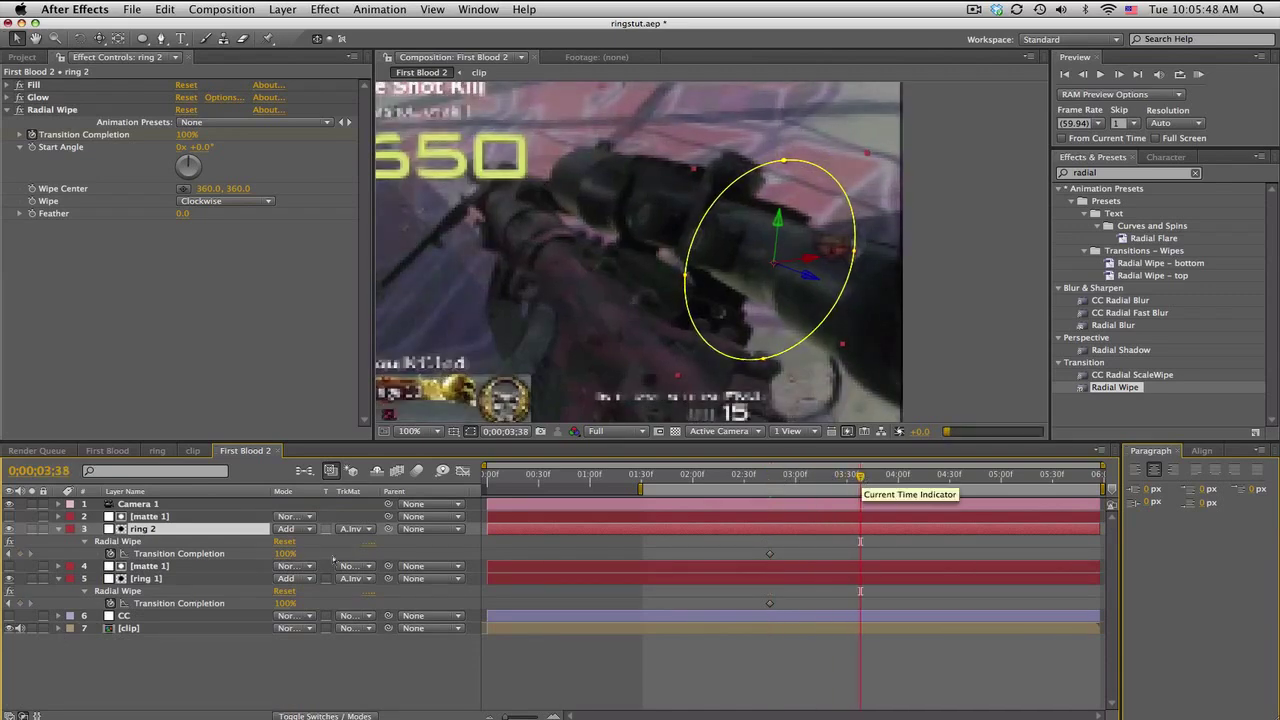
drag(283, 554, 185, 556)
drag(273, 603, 172, 603)
Preview the wipe animation on both rings across the timeline, ending at 0;00;02;48.
drag(716, 478, 1000, 478)
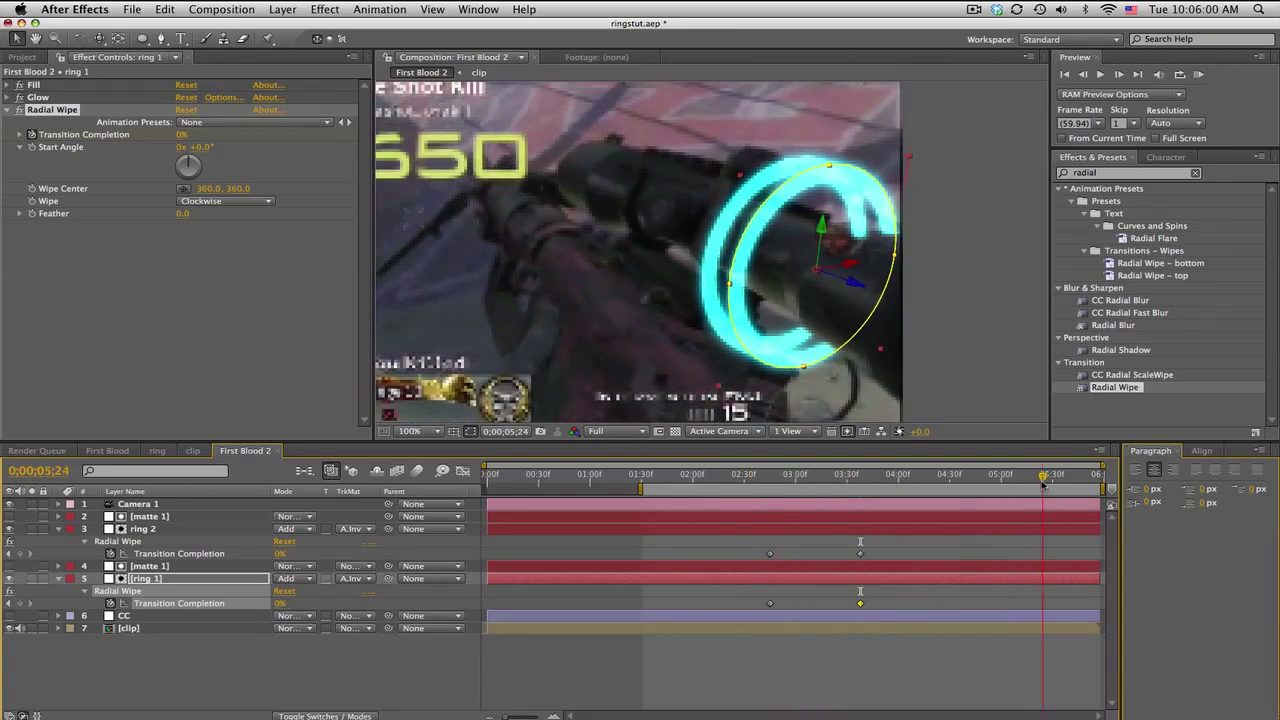
click(890, 665)
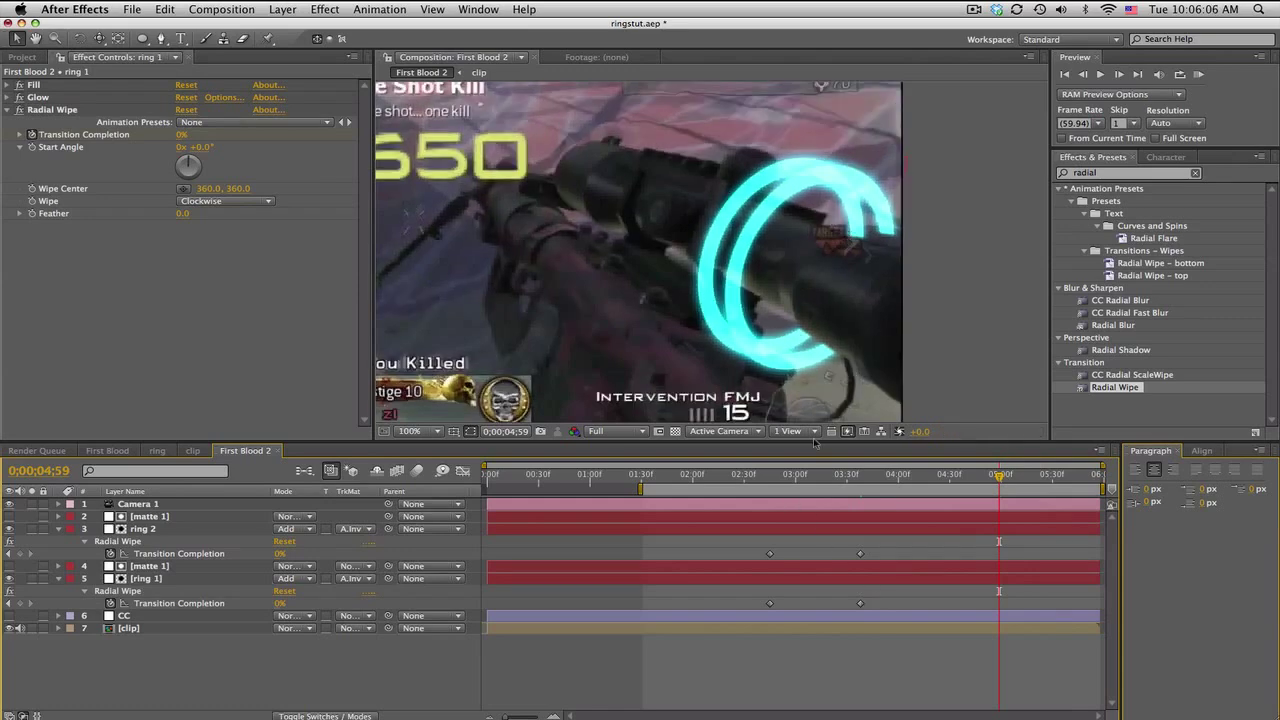
click(775, 477)
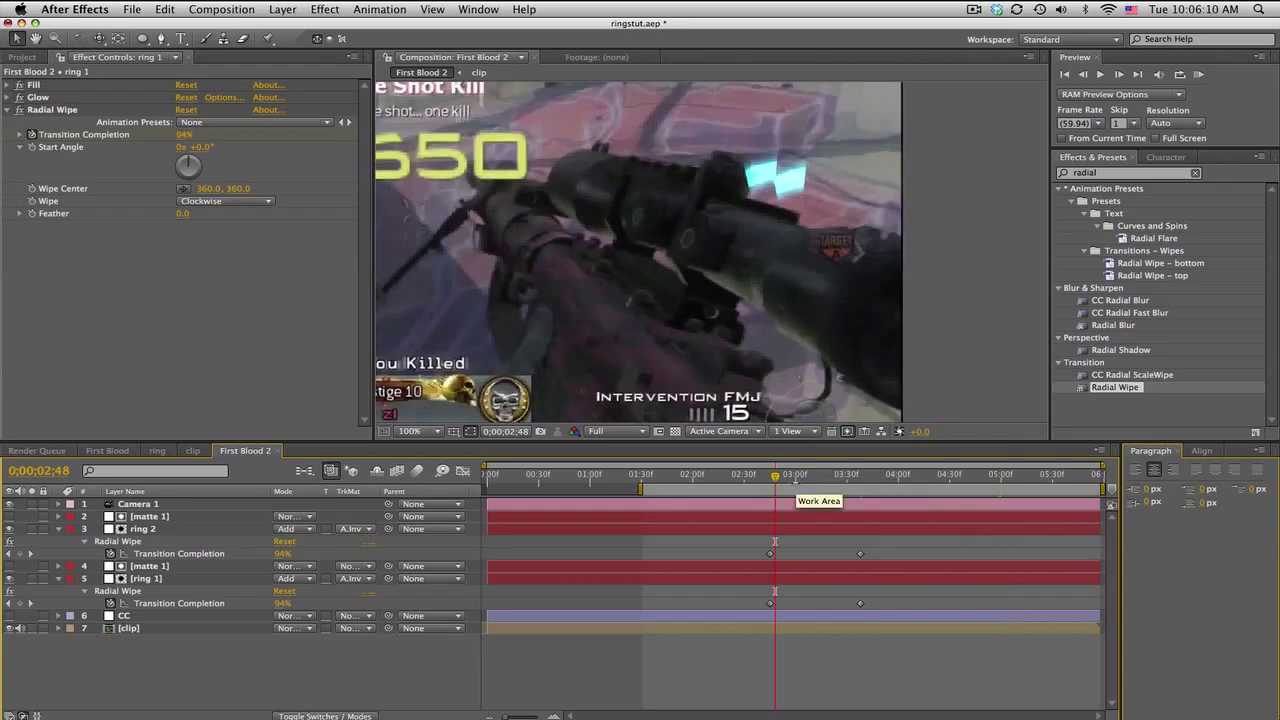
Duplicate the ring 2 layer and rename the copy "ring glow scope".
click(160, 529)
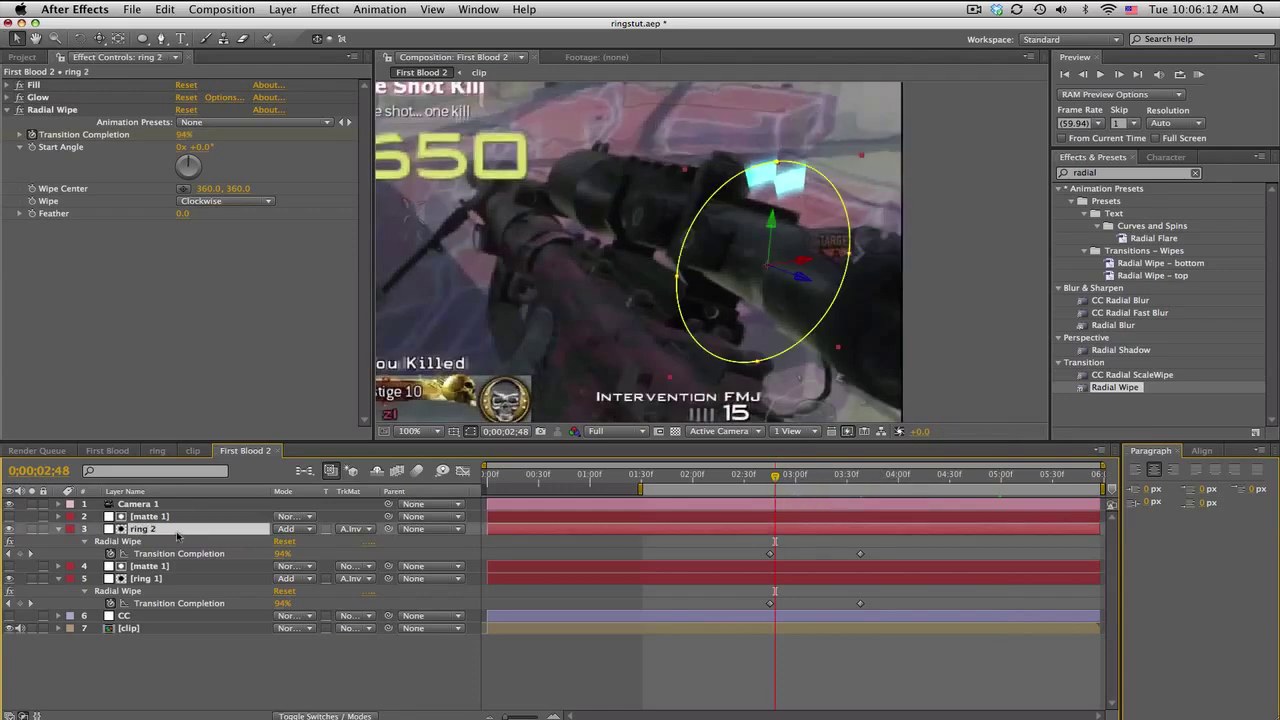
key(super+d)
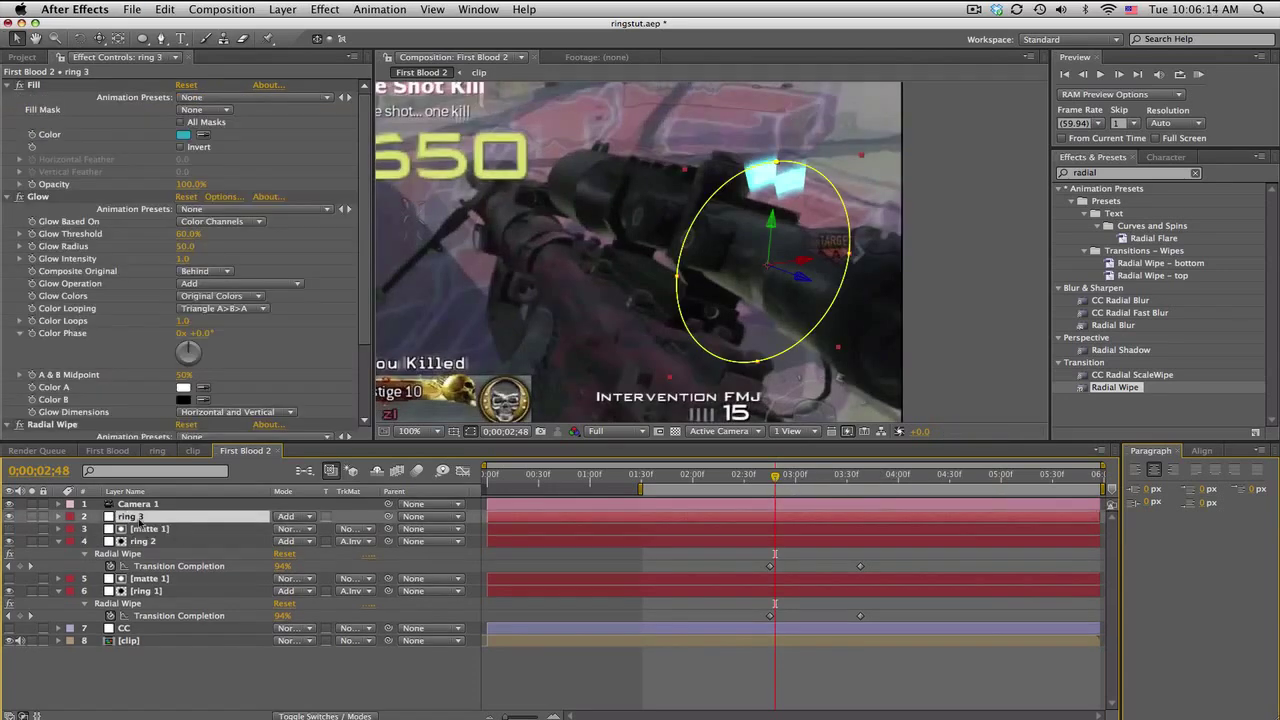
key(Return)
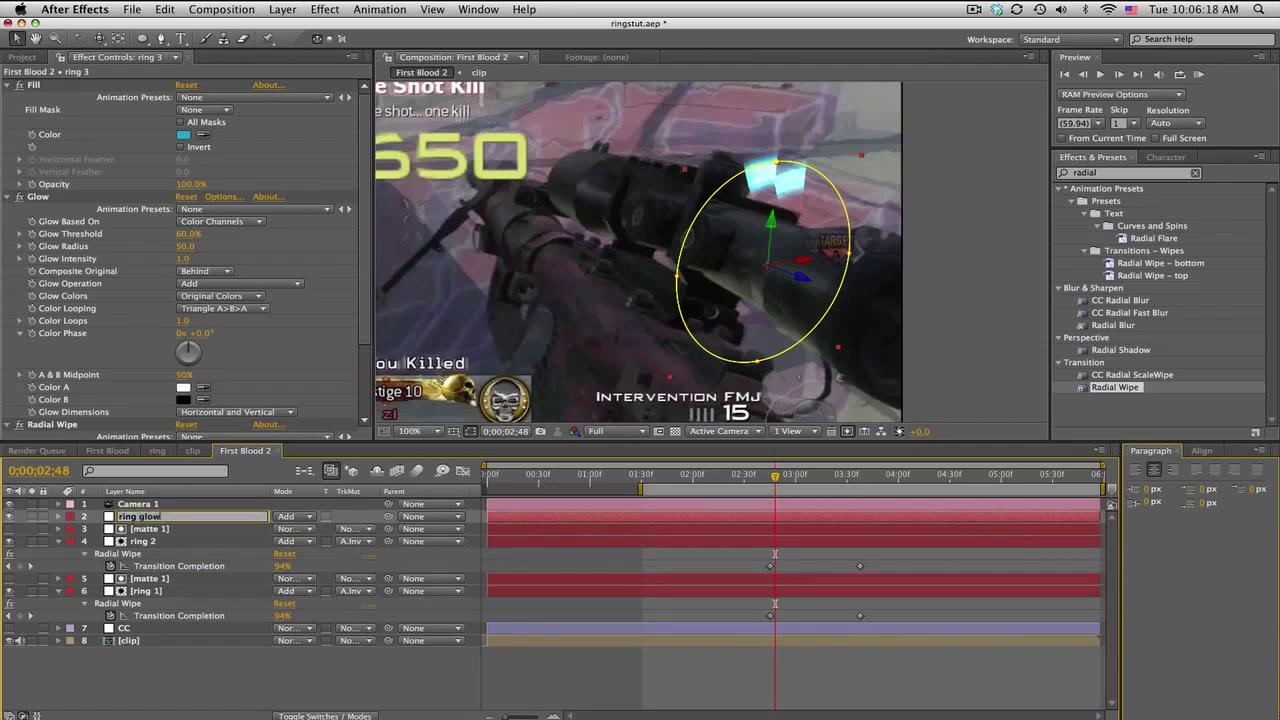
text(ring glow scope)
key(Return)
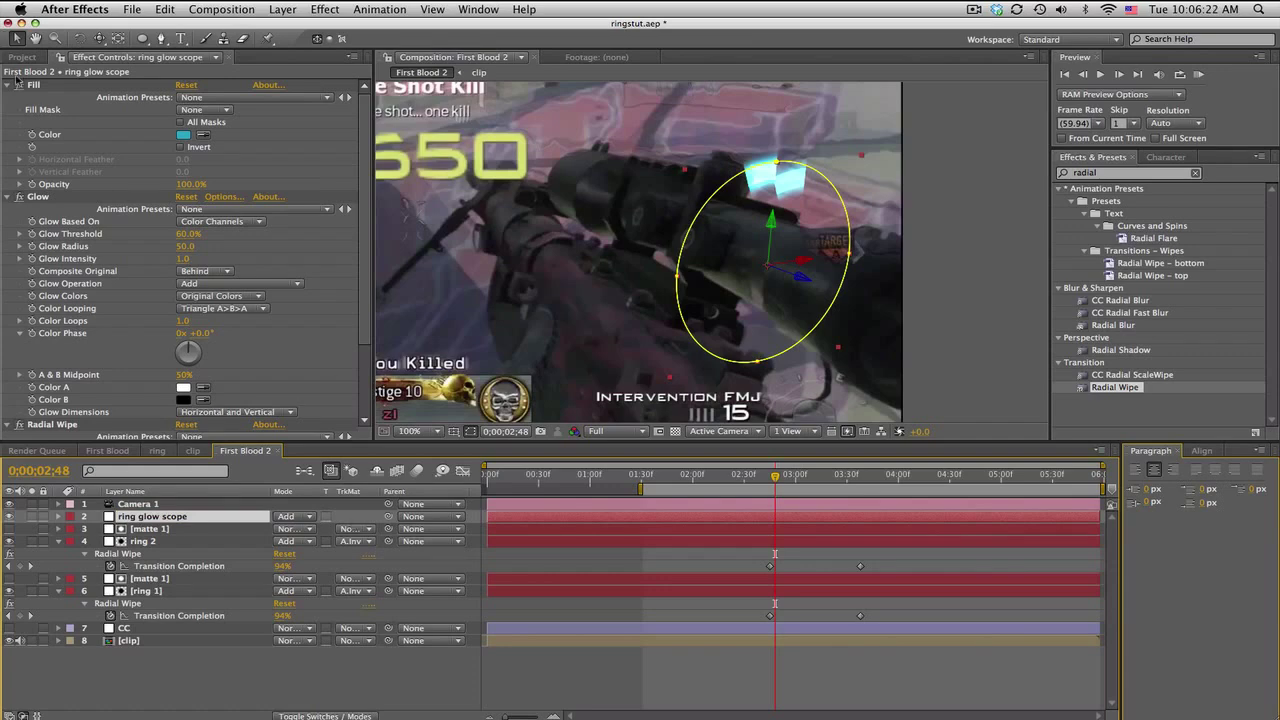
On ring glow scope, add a Transition Completion keyframe at 0;00;03;08 and delete the one at 0;00;03;38.
click(7, 86)
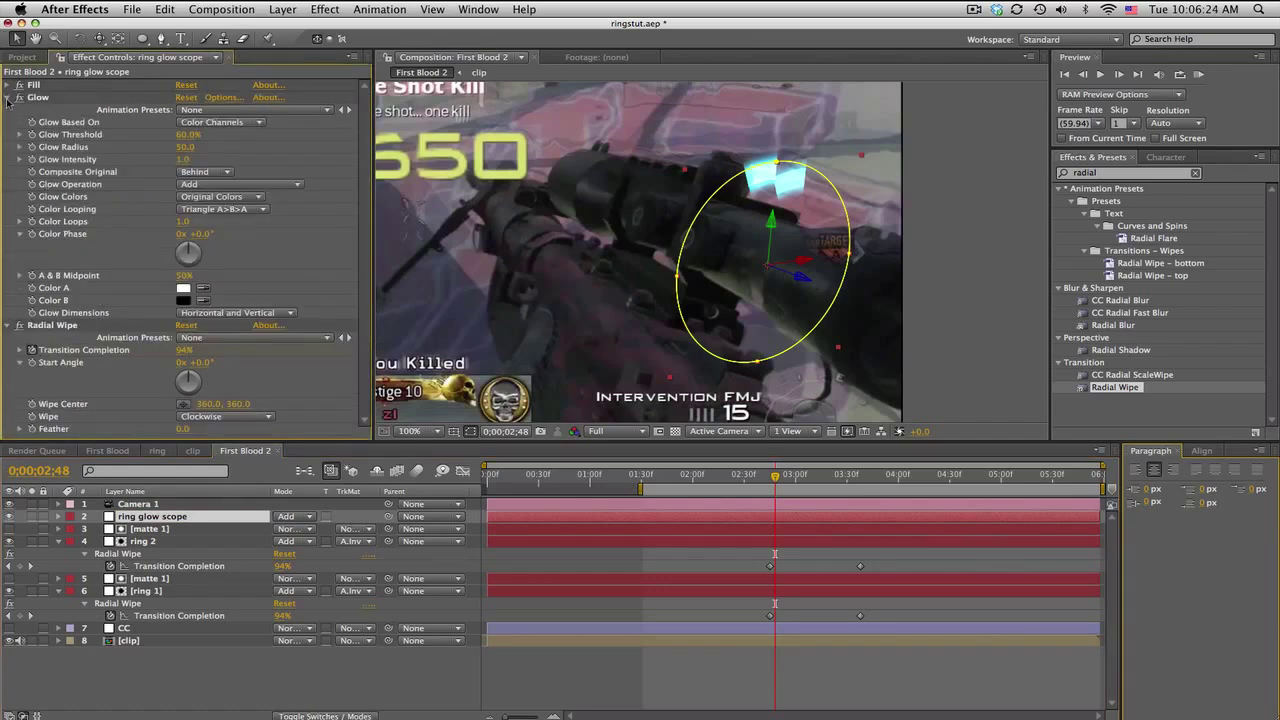
click(7, 98)
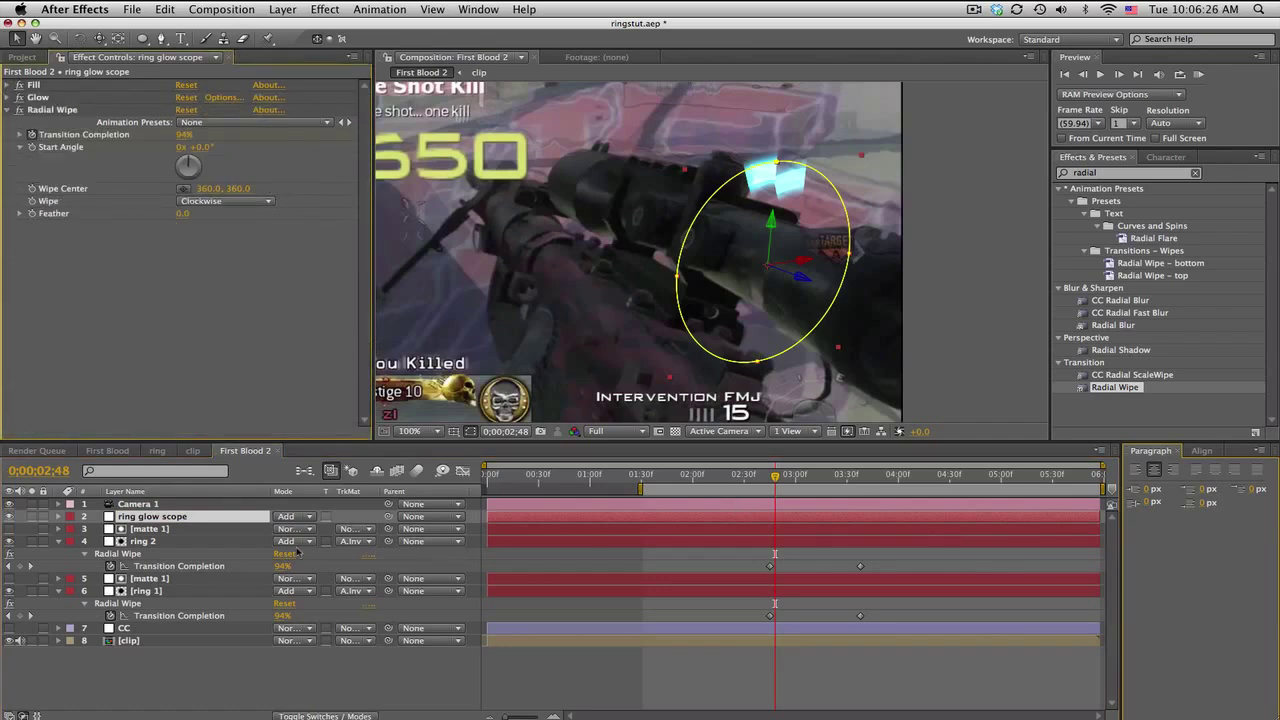
click(253, 518)
key(u)
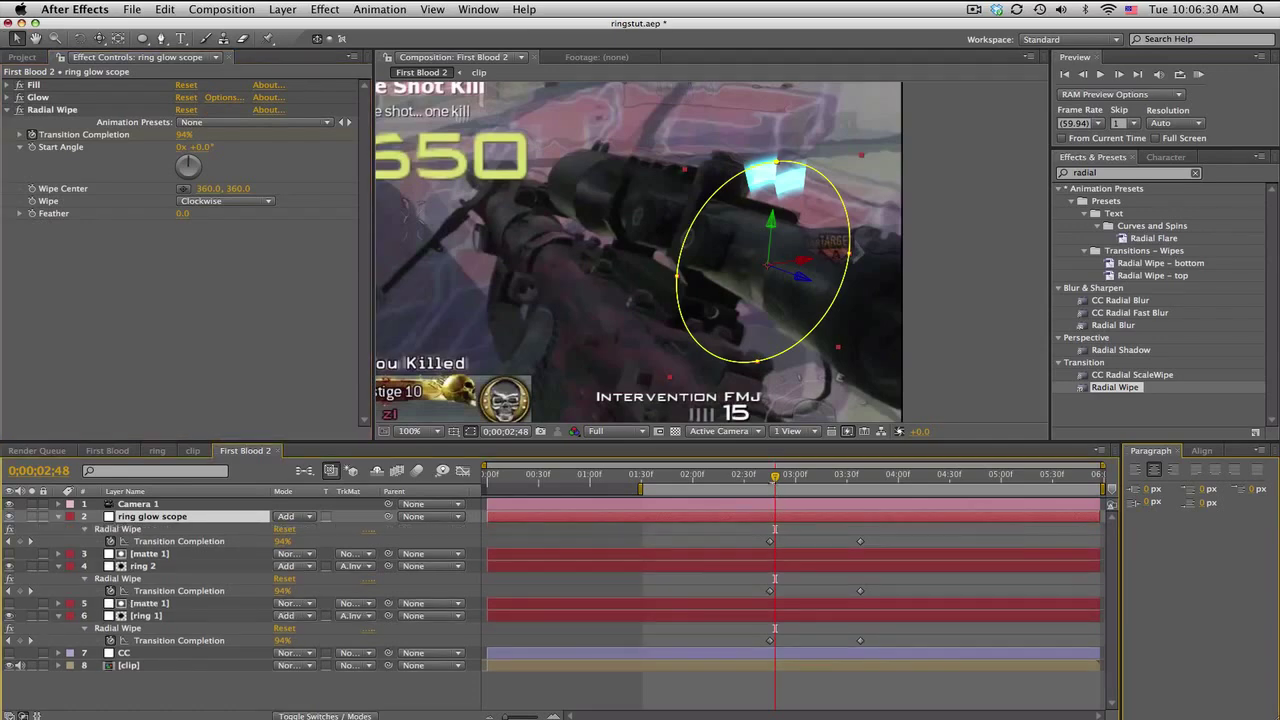
drag(775, 476, 808, 477)
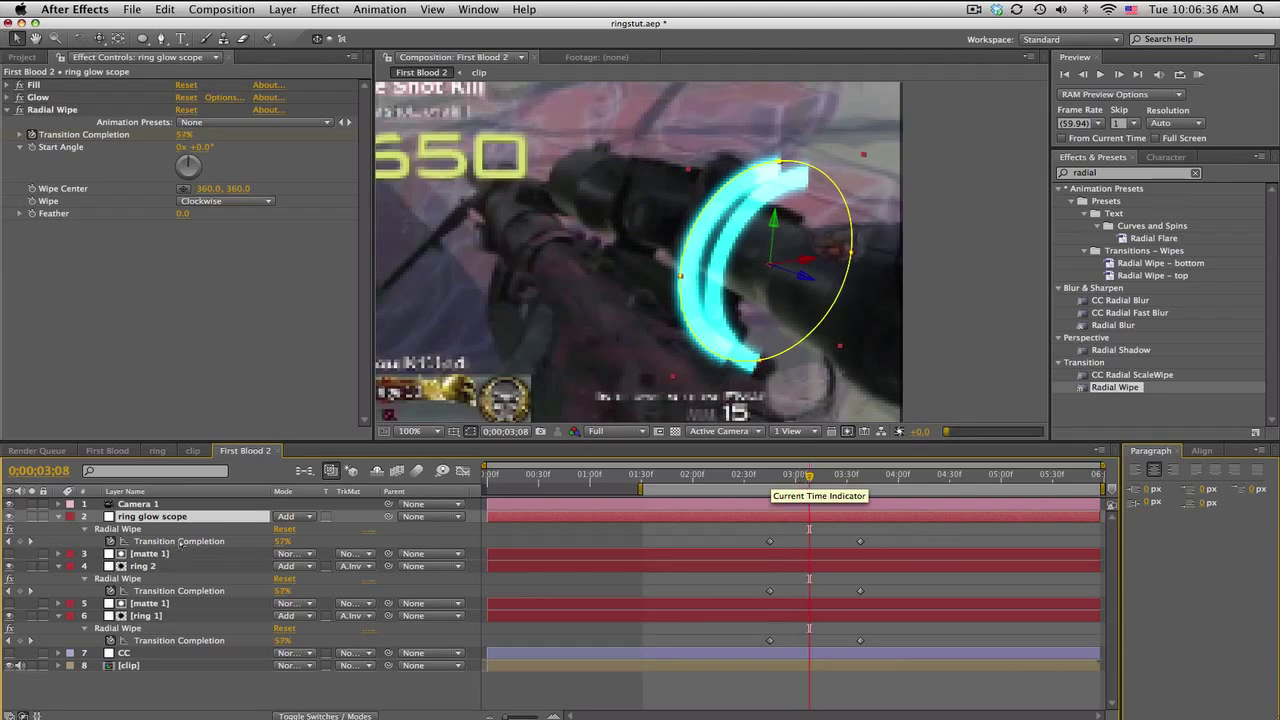
click(19, 541)
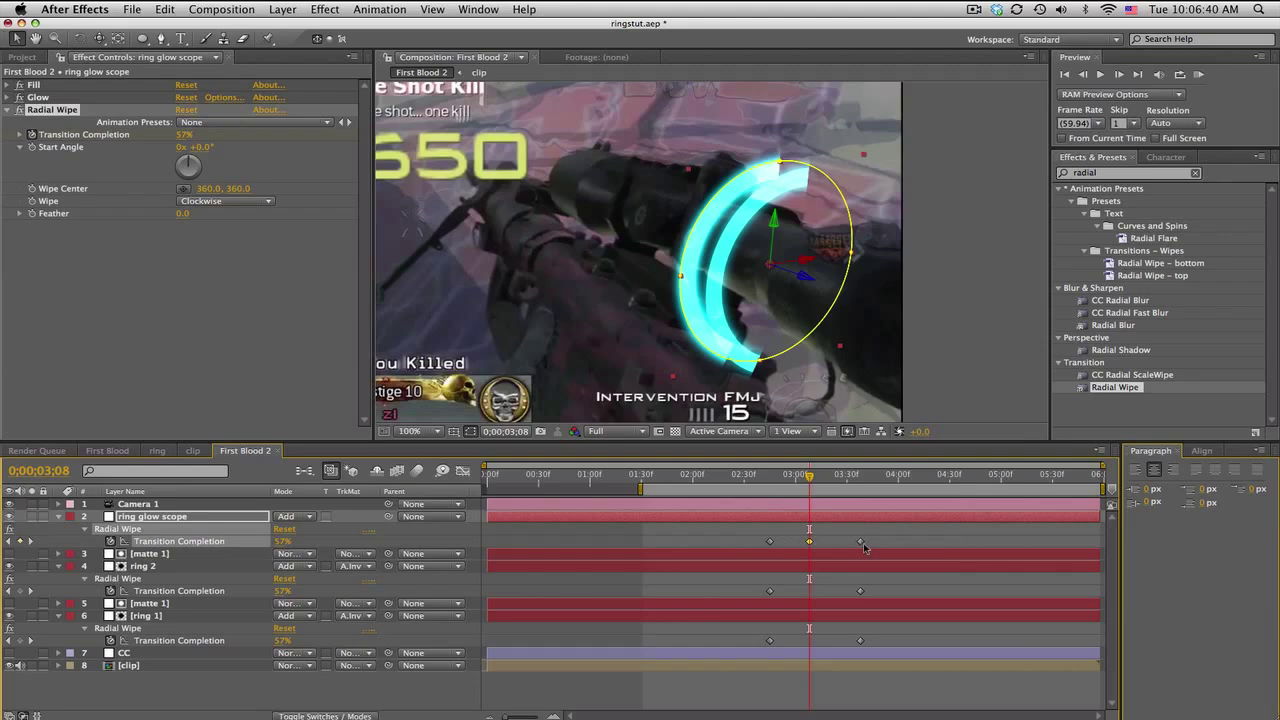
key(Delete)
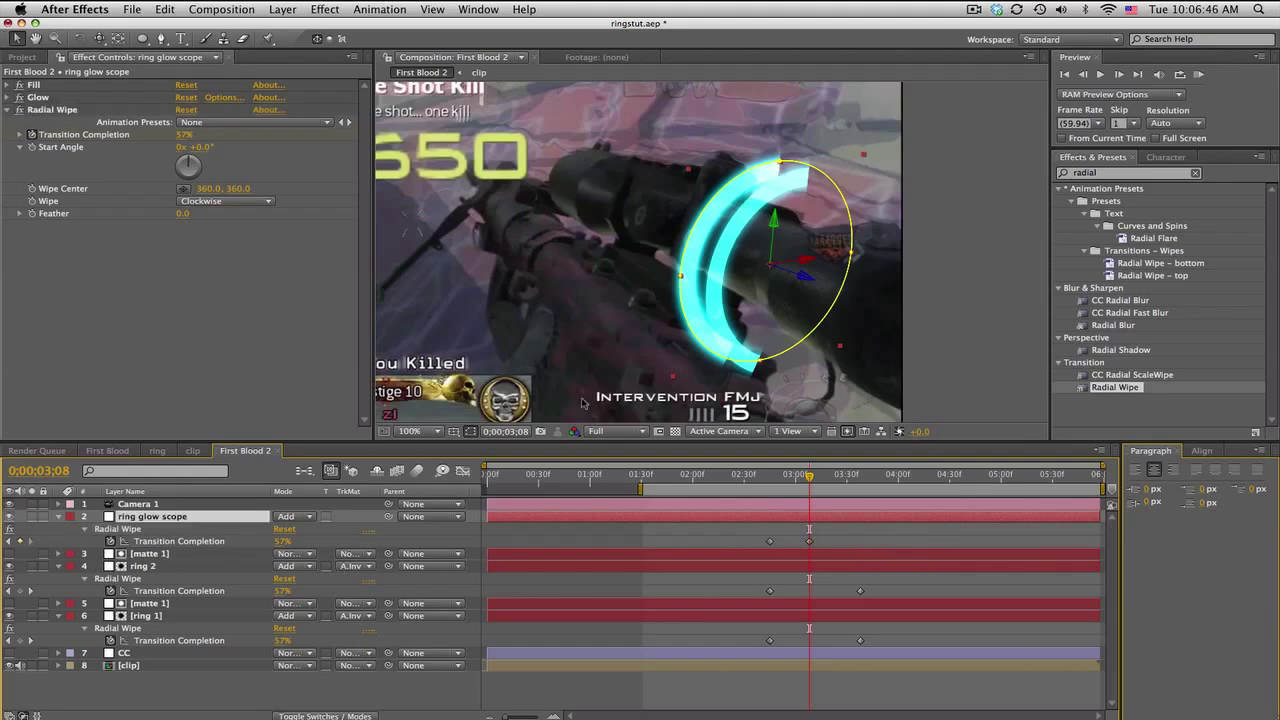
Scale the ring glow scope layer down to 17%.
key(s)
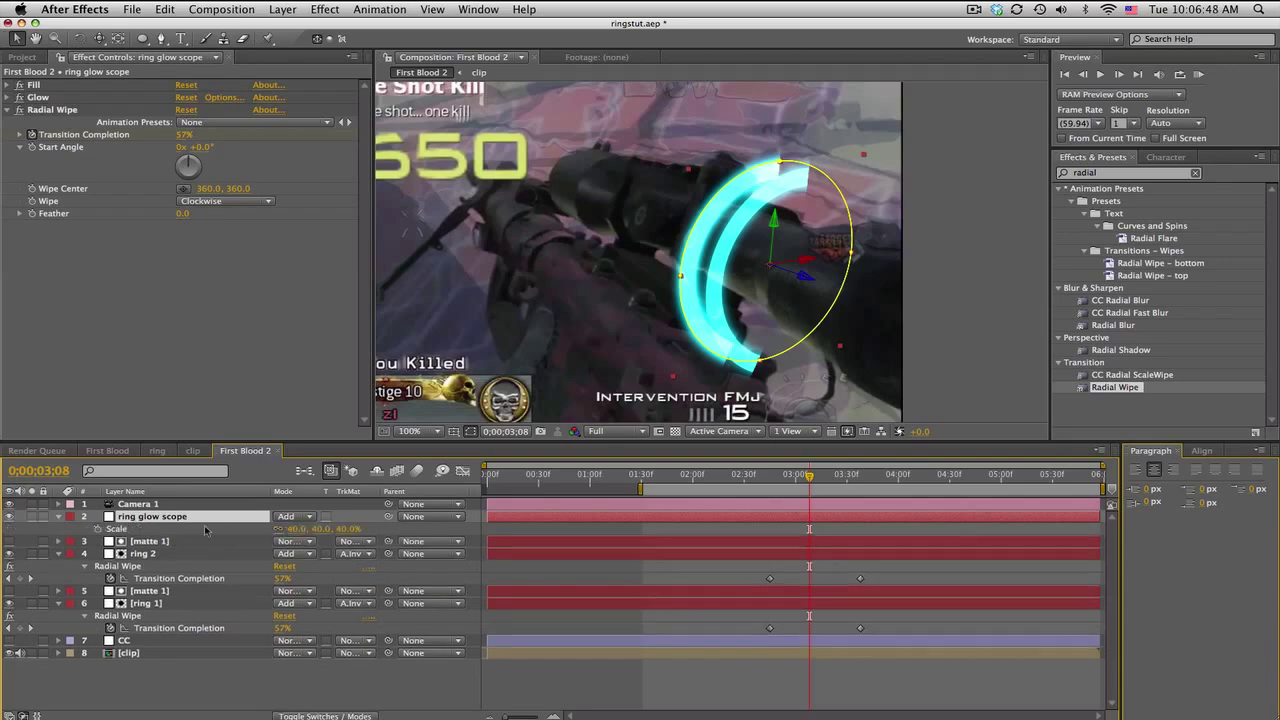
drag(314, 535, 291, 529)
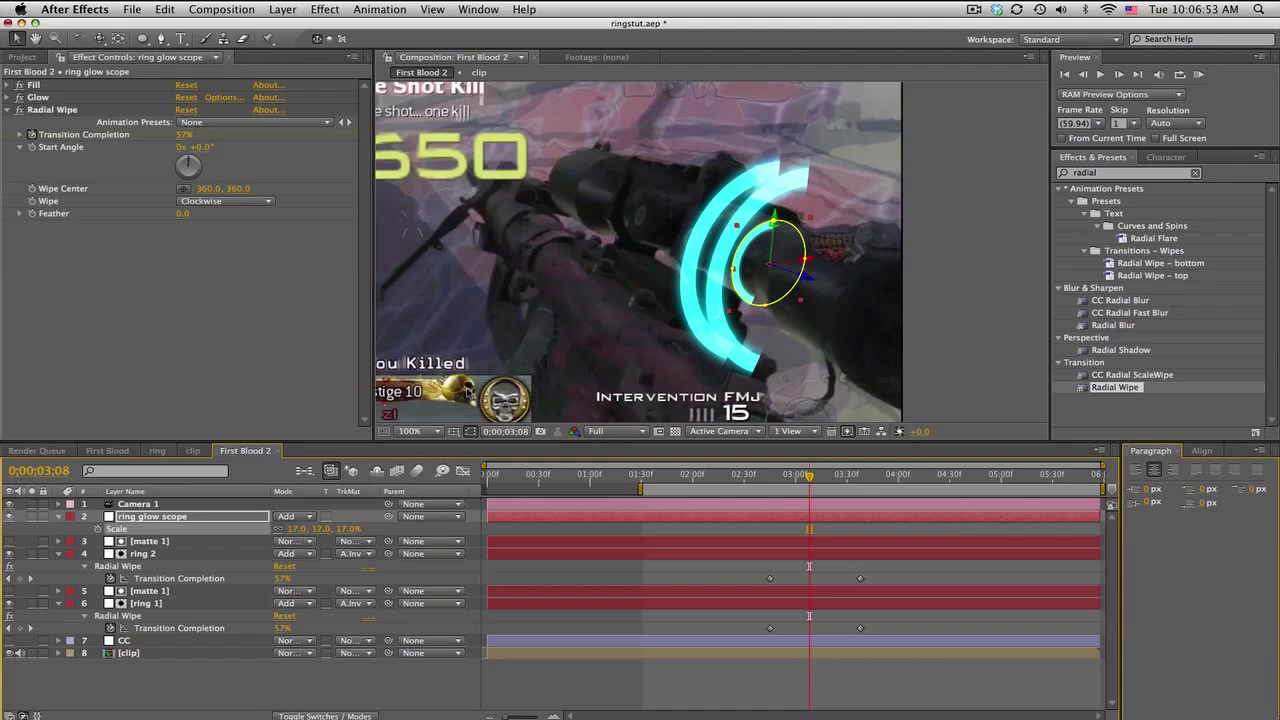
Apply the Gaussian Blur effect to the ring glow scope layer and set its Blurriness to 400.
click(861, 529)
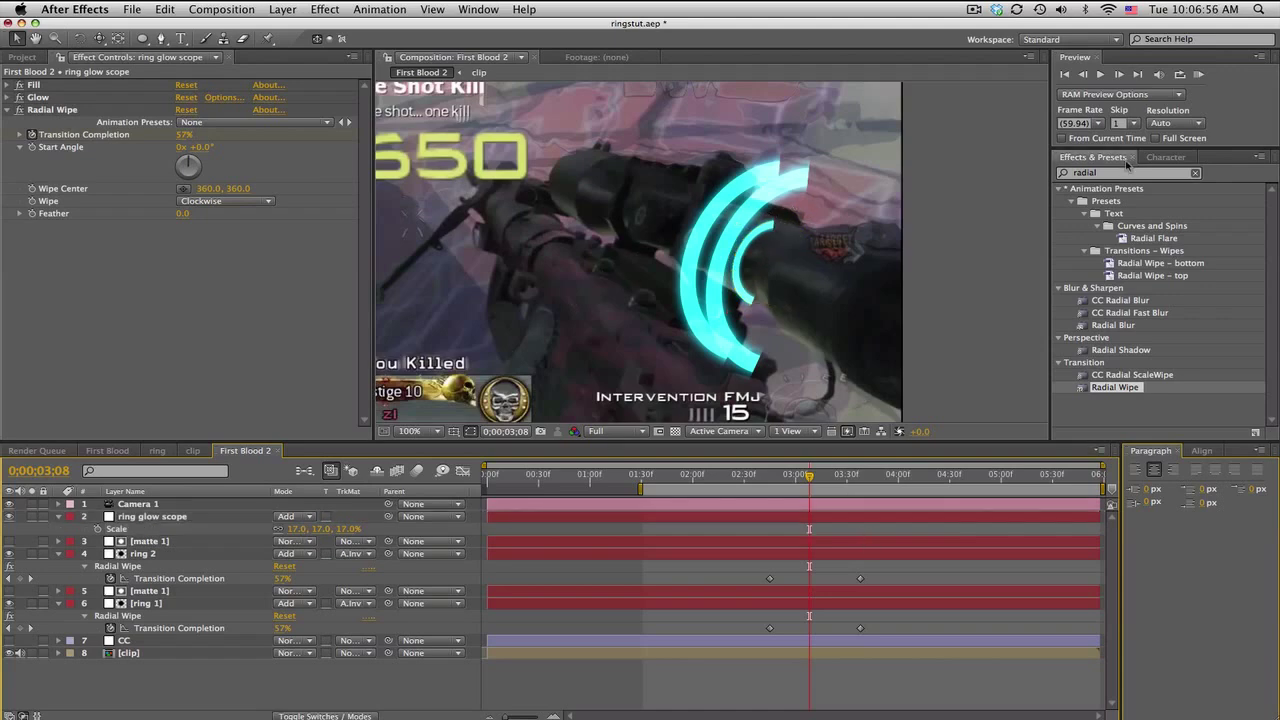
key(super+5)
text(gau)
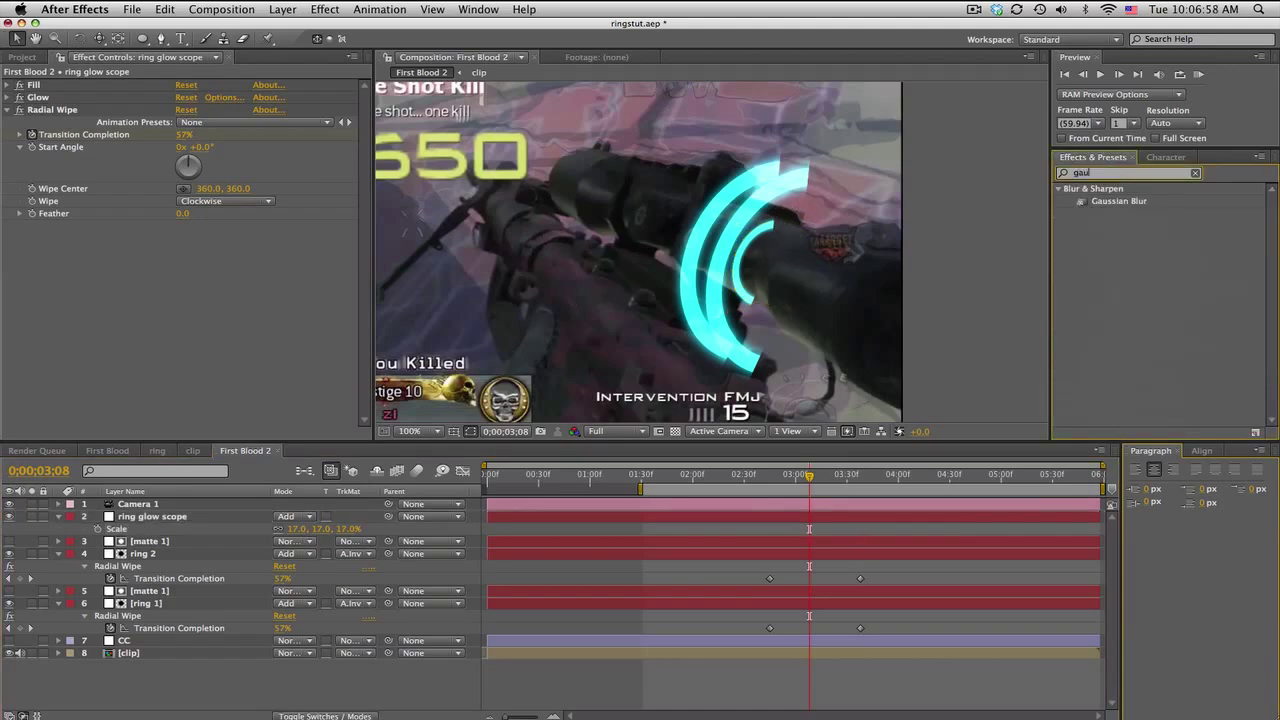
drag(1133, 207, 112, 289)
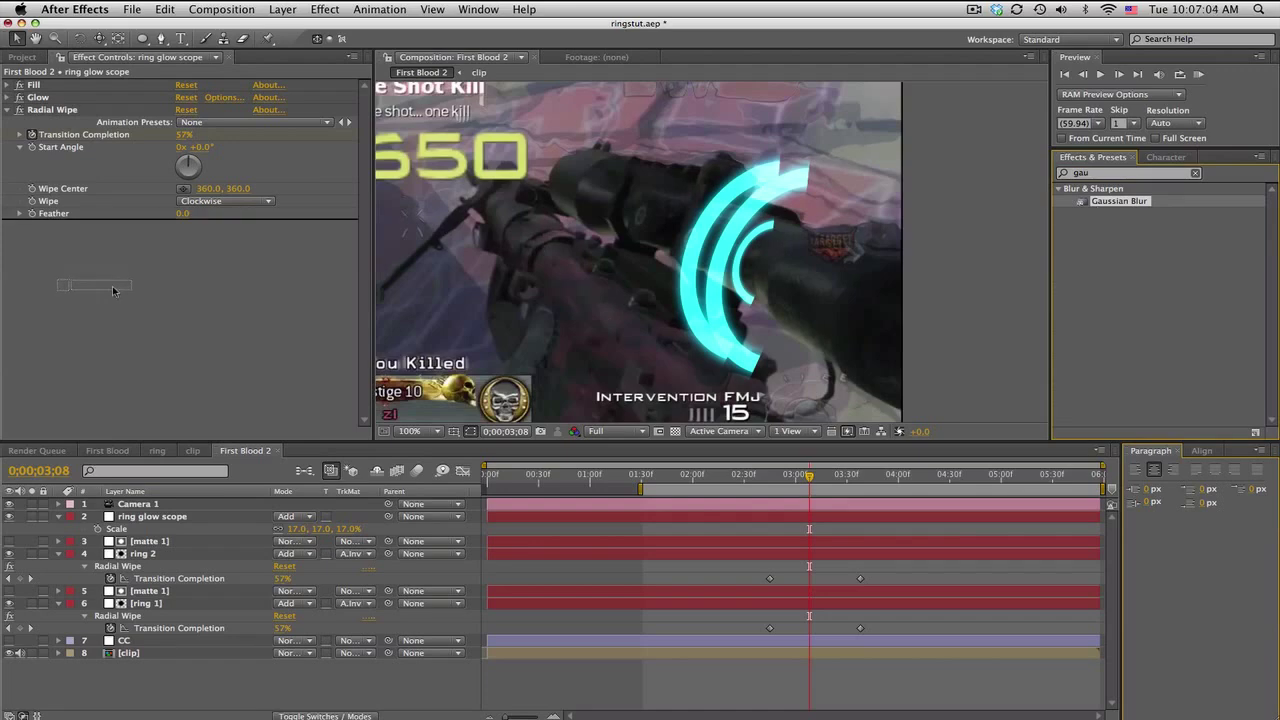
drag(113, 291, 118, 283)
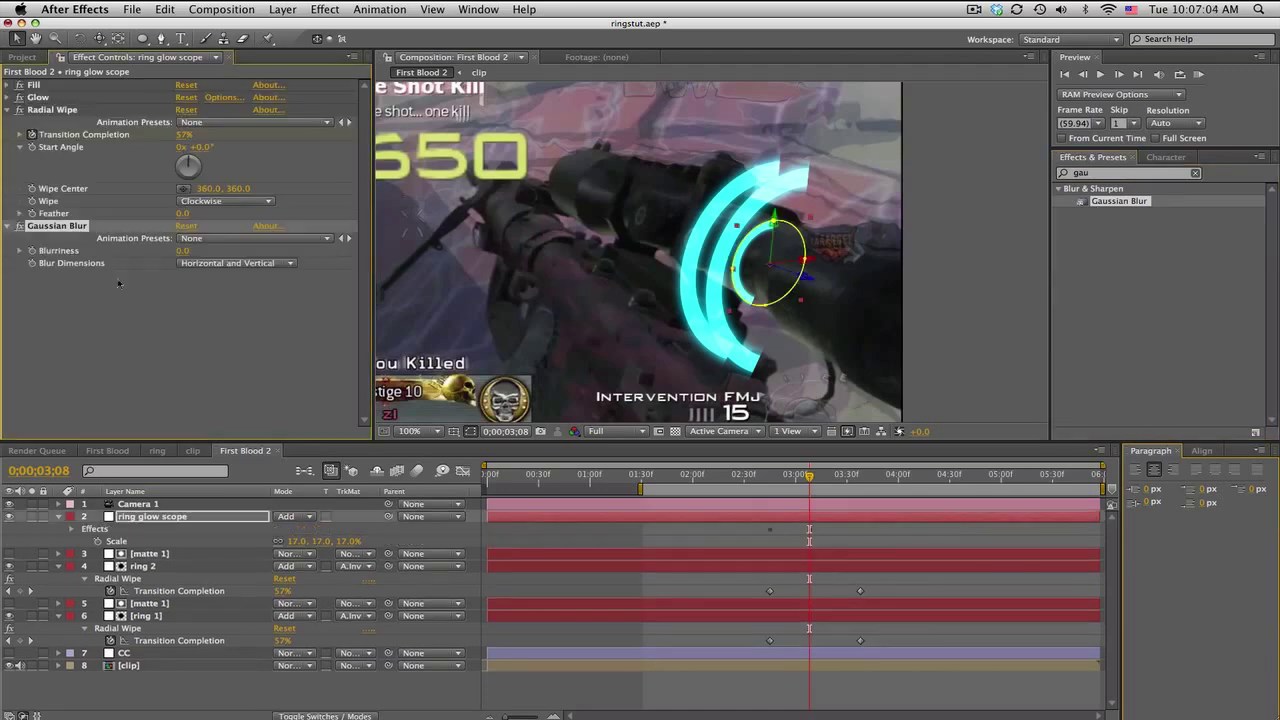
click(183, 250)
text(400)
key(Return)
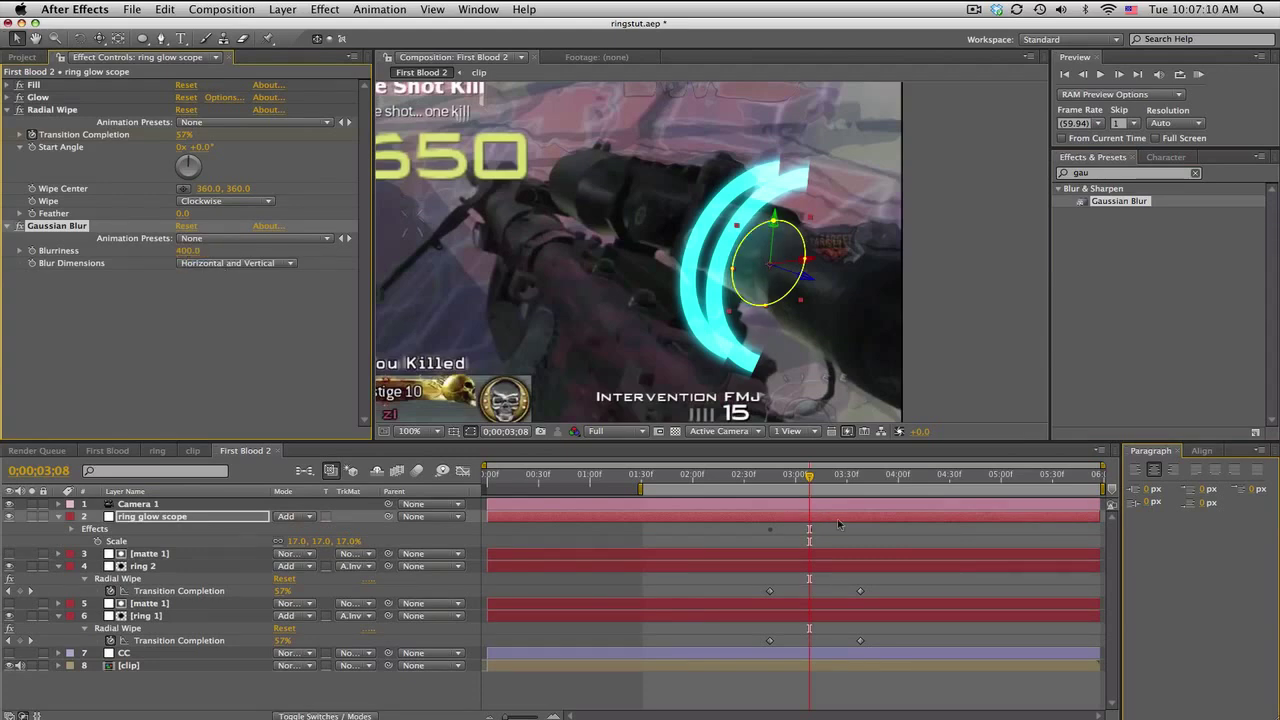
click(838, 525)
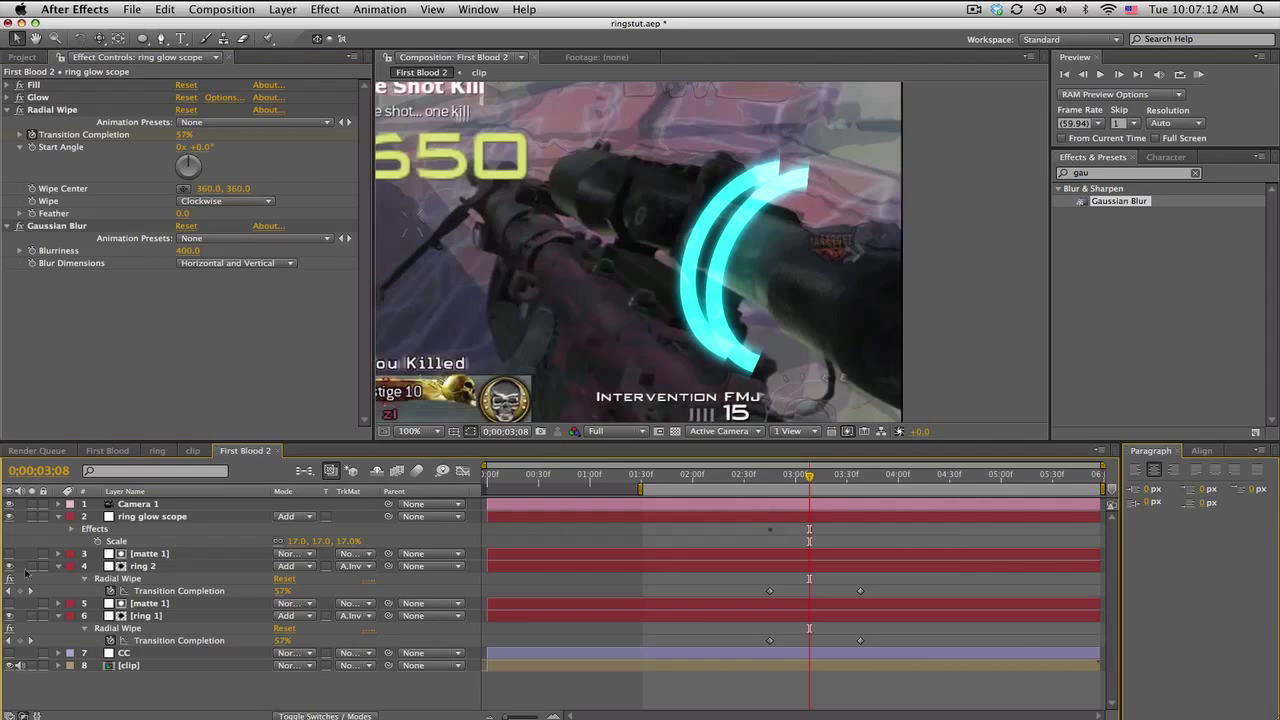
Hide ring 1 and ring 2 to inspect the blurred scope glow alone at 0;00;03;16, and show both rings again.
click(10, 616)
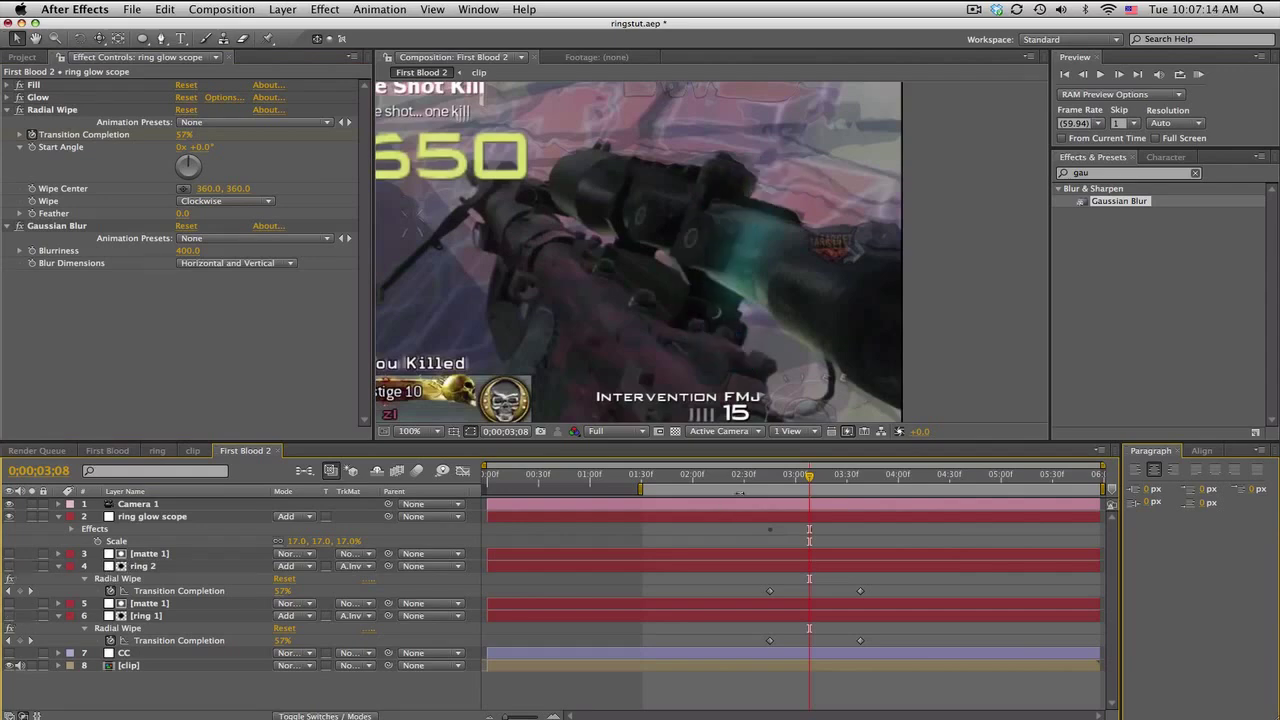
drag(757, 480, 823, 477)
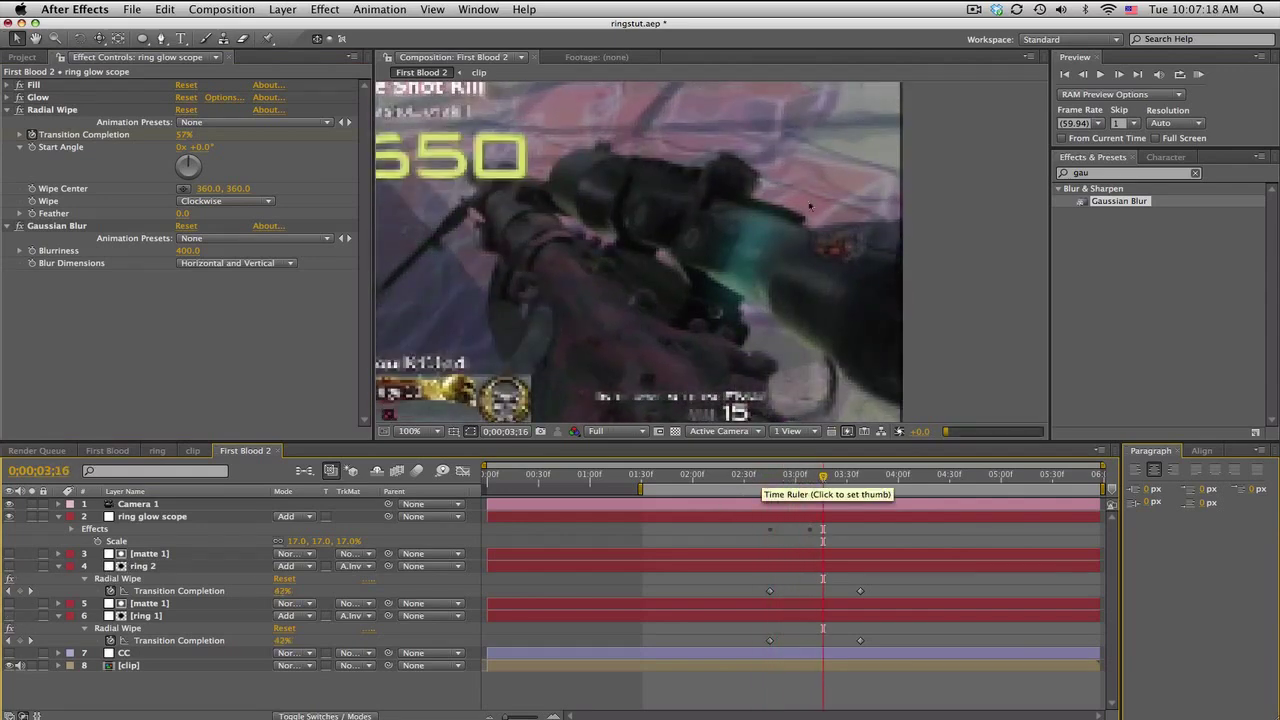
click(9, 566)
click(9, 615)
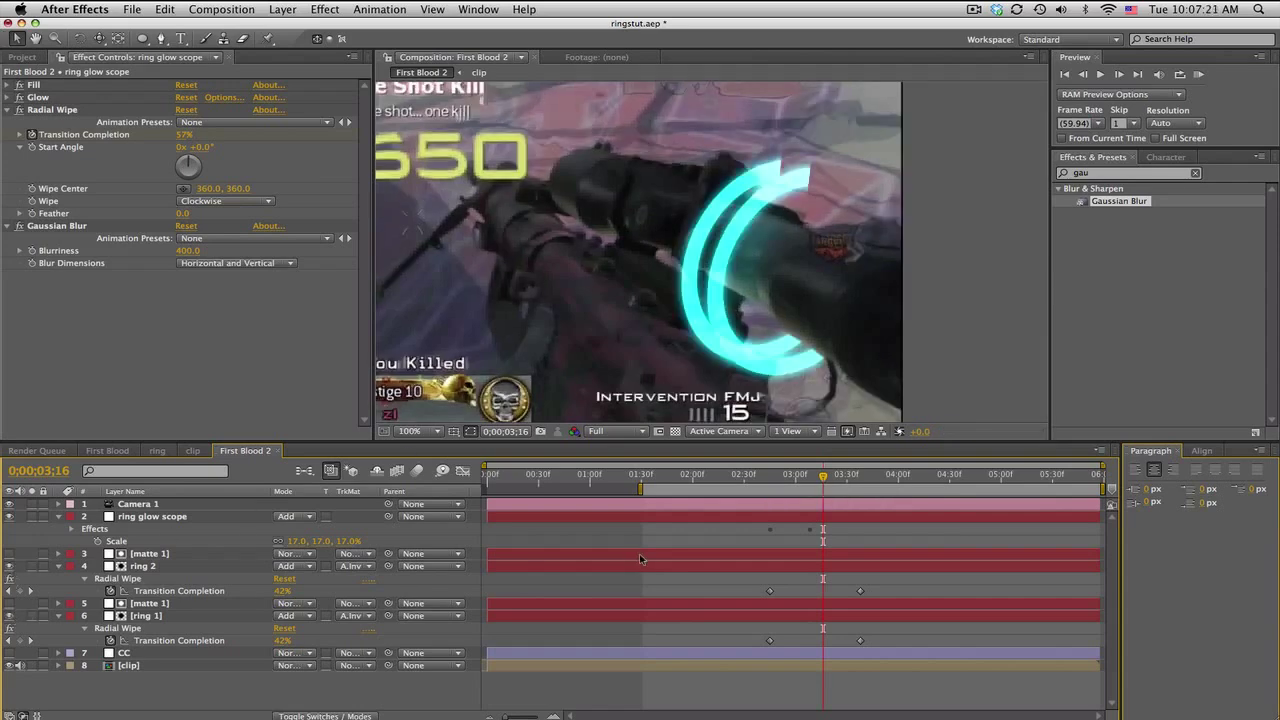
Preview the ring reveal together with the scope glow across the timeline, ending at 0;00;02;50.
click(804, 478)
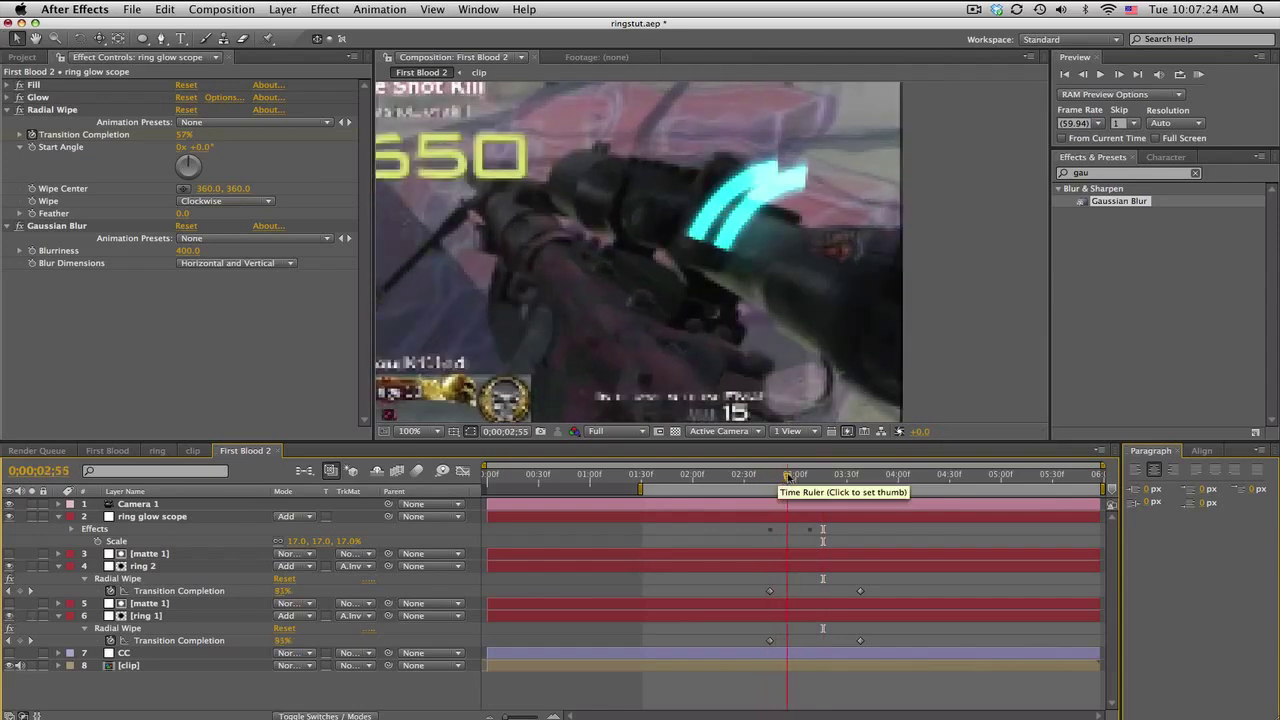
click(858, 477)
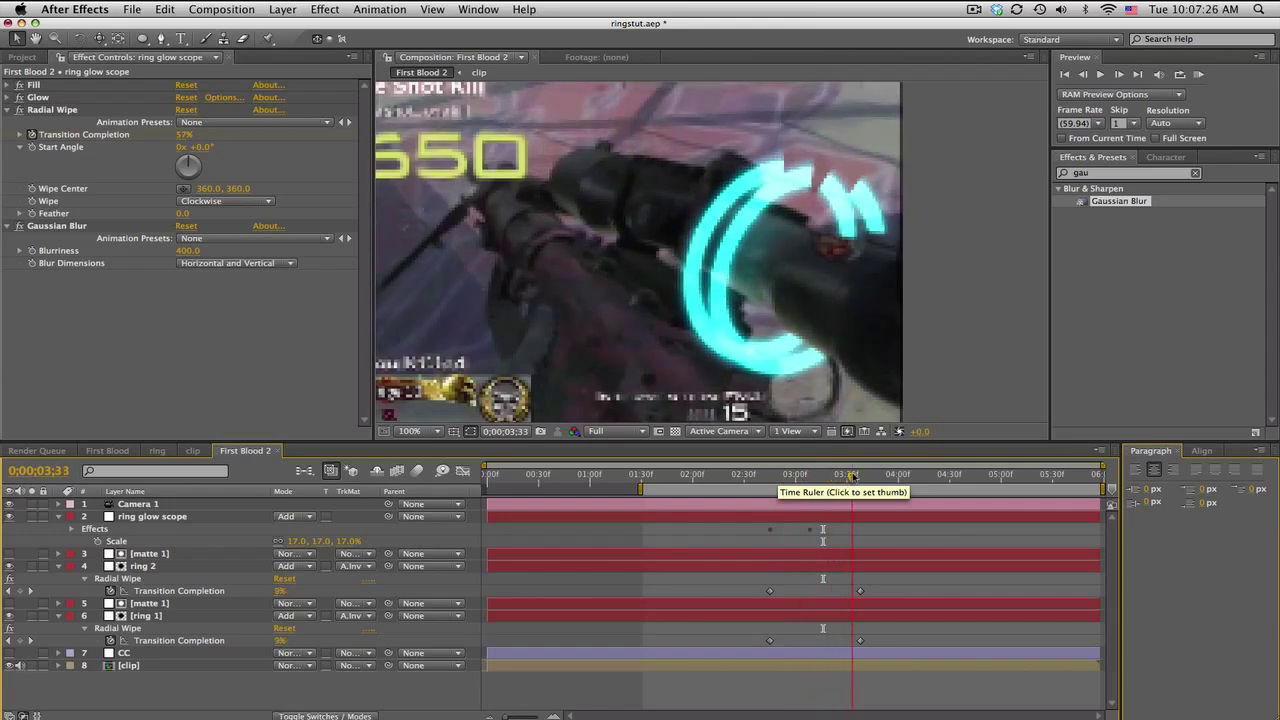
click(787, 477)
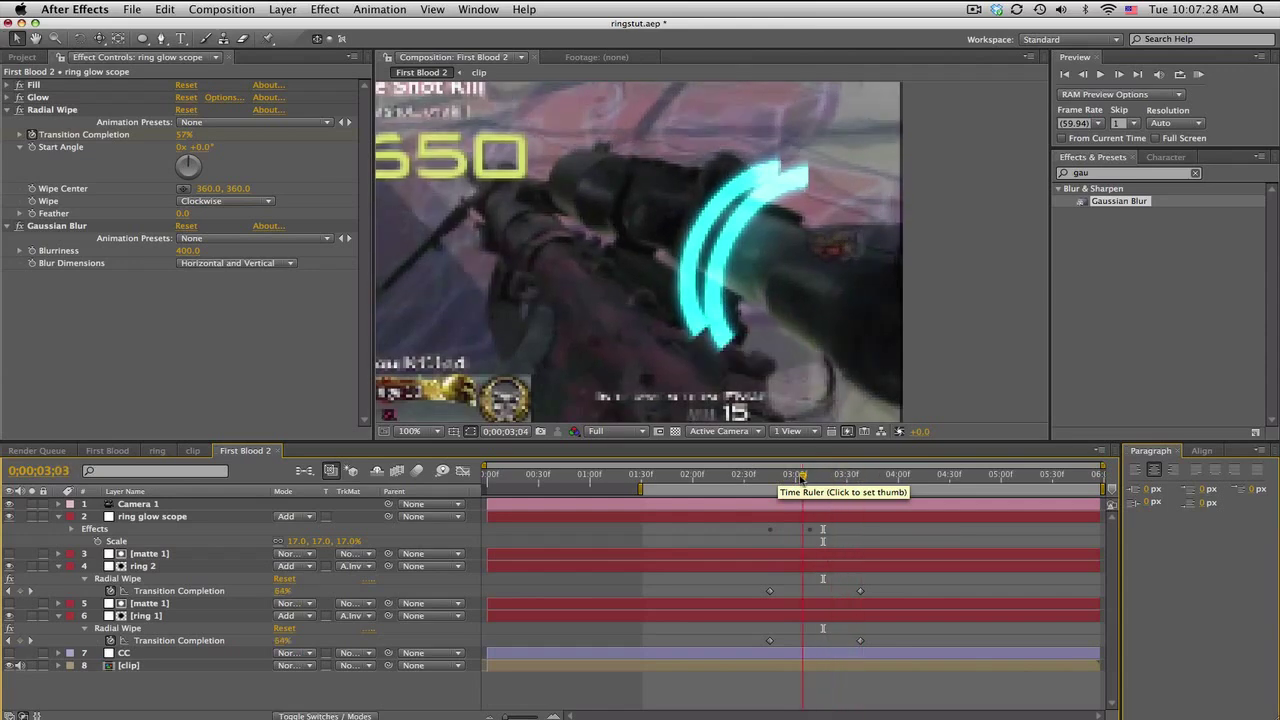
click(779, 477)
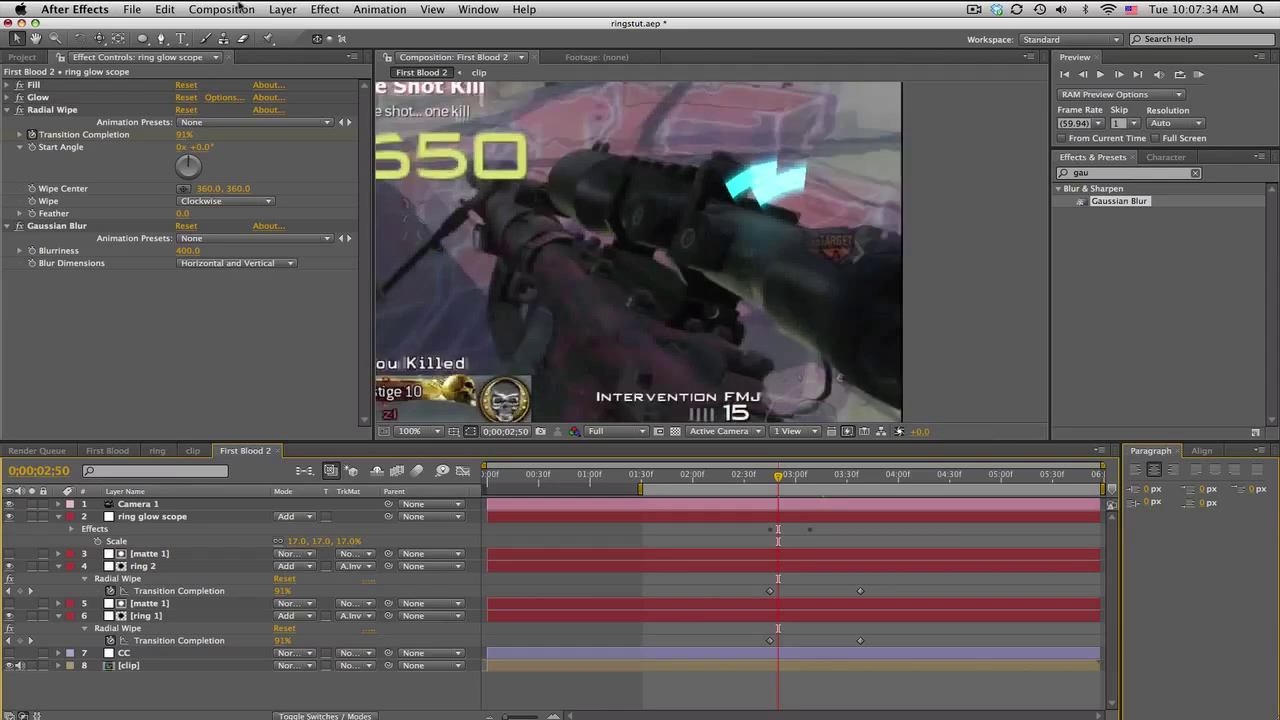
Create a white 1280 × 720 px solid named "glow on the gun".
click(300, 9)
mouse_move(292, 28)
click(475, 41)
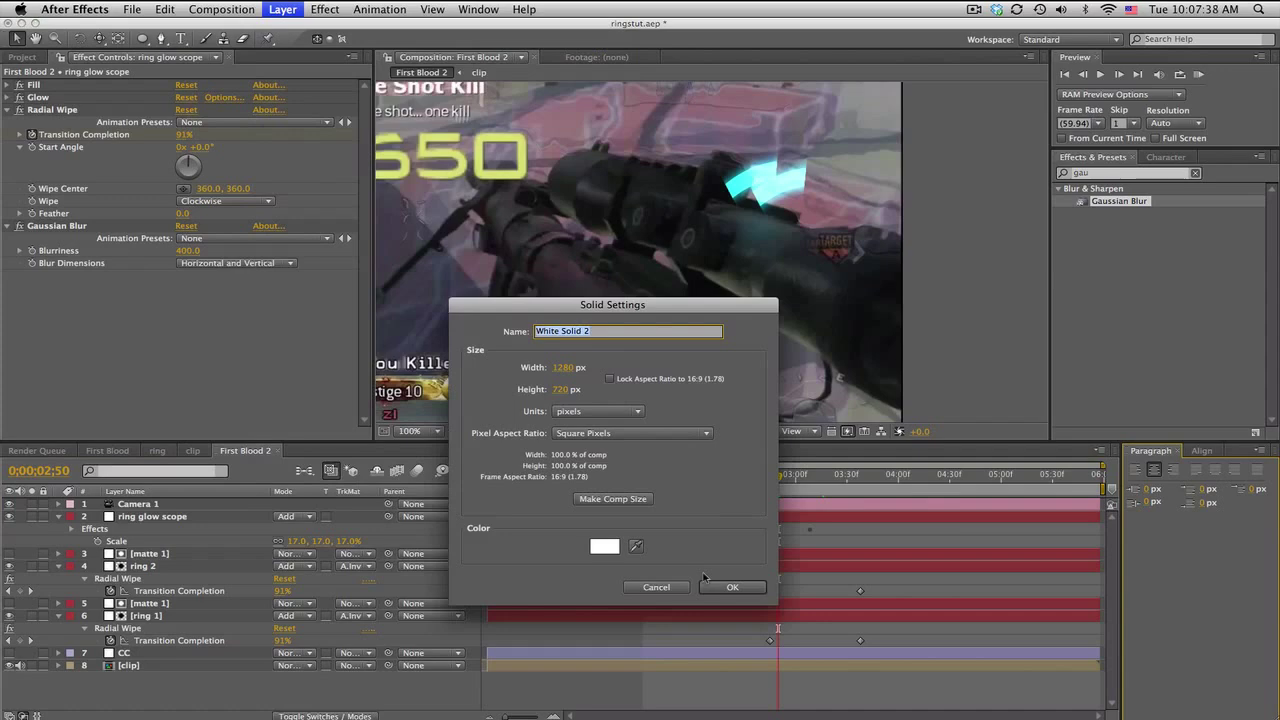
text(glow on the gun)
key(Return)
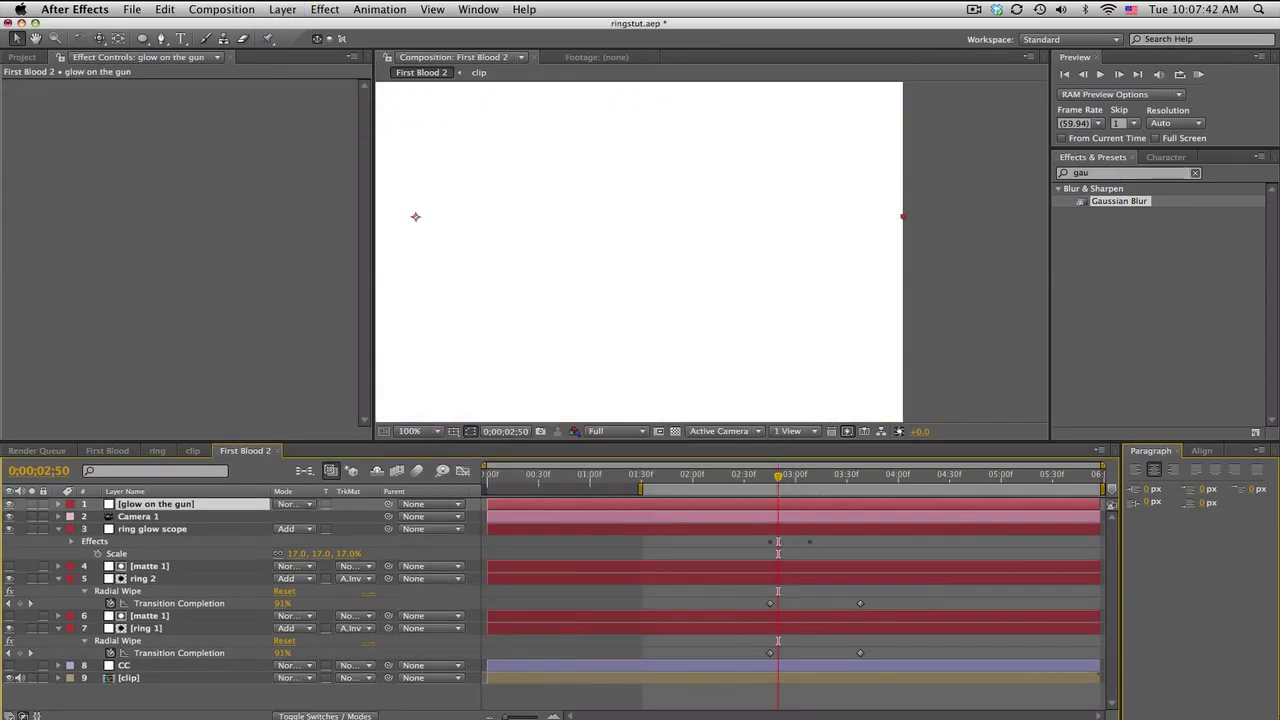
Copy the Fill effect from the ring glow scope layer onto the glow on the gun solid.
click(196, 531)
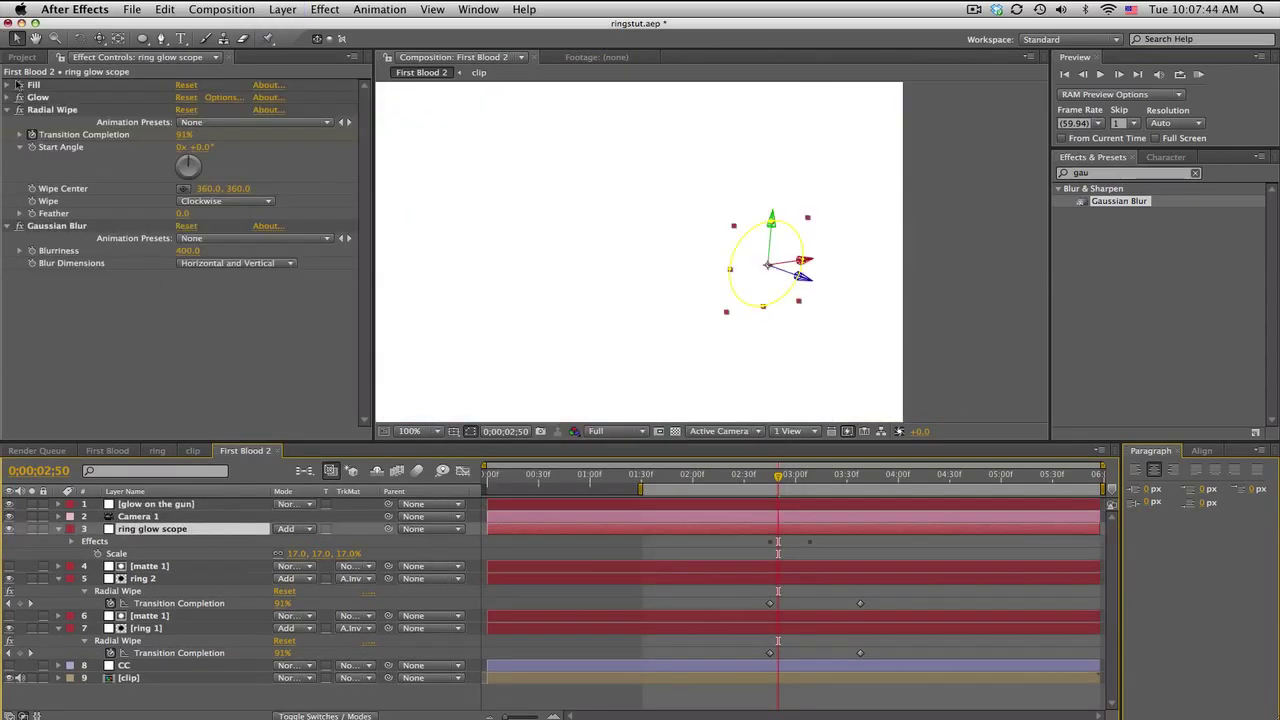
click(33, 86)
click(7, 85)
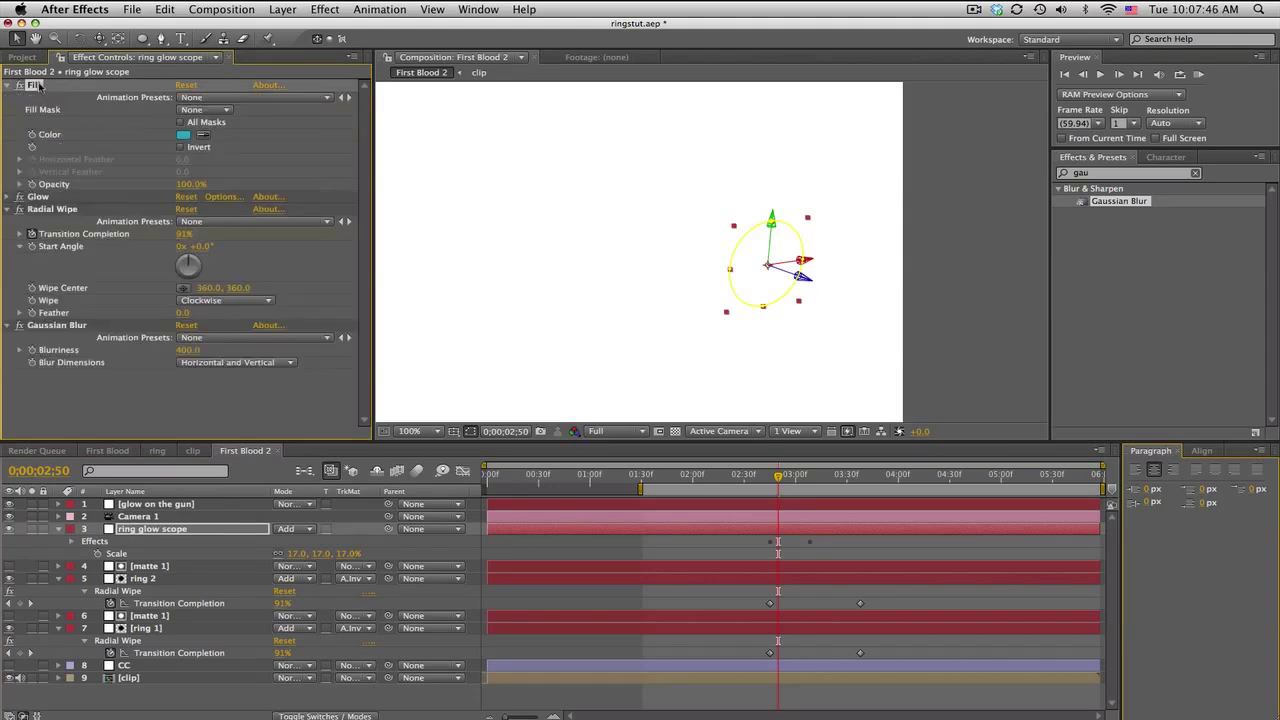
click(138, 505)
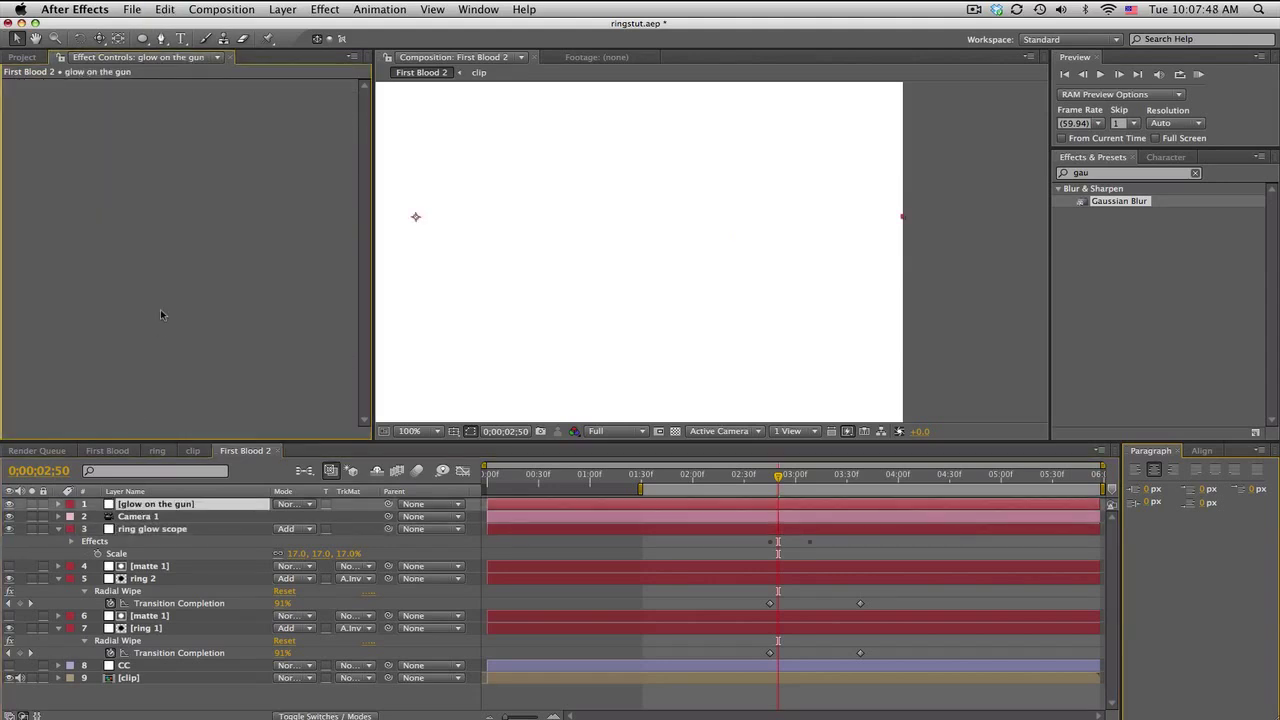
key(super+v)
Hide the glow on the gun layer and, at 0;00;02;47, draw a closed Pen mask around the gun section beneath the scope.
click(9, 504)
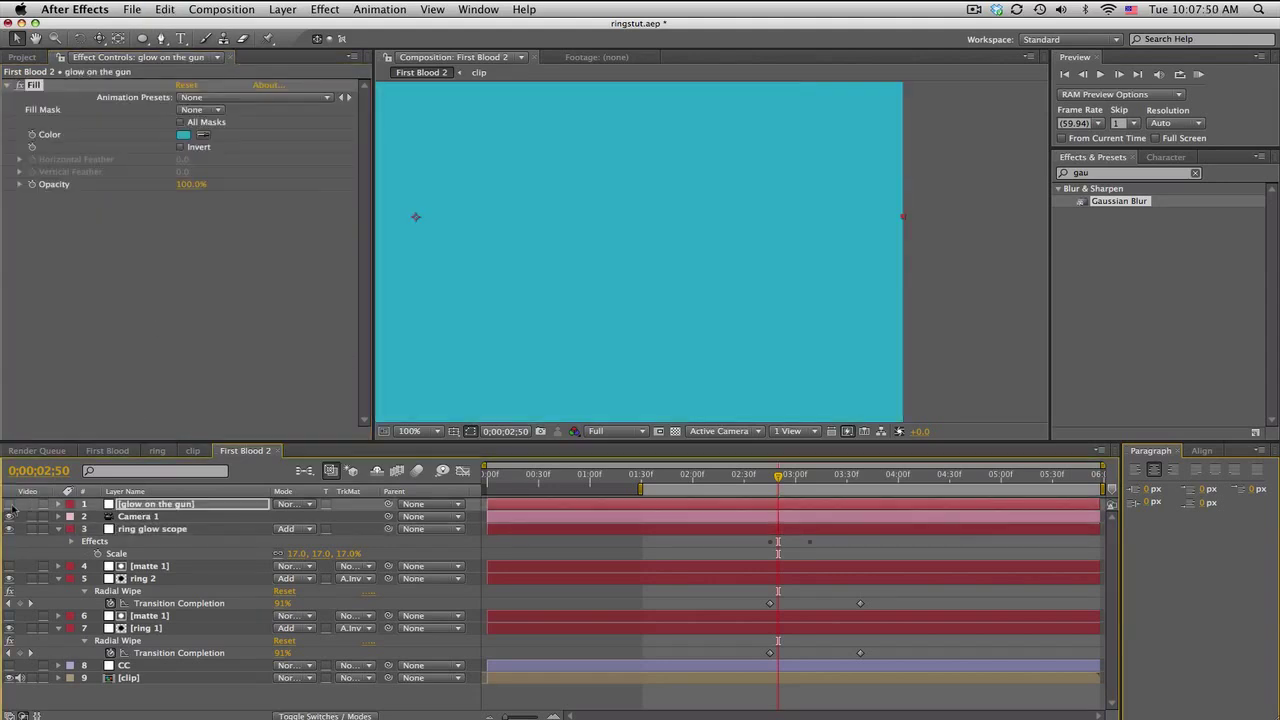
click(776, 476)
drag(776, 479, 772, 479)
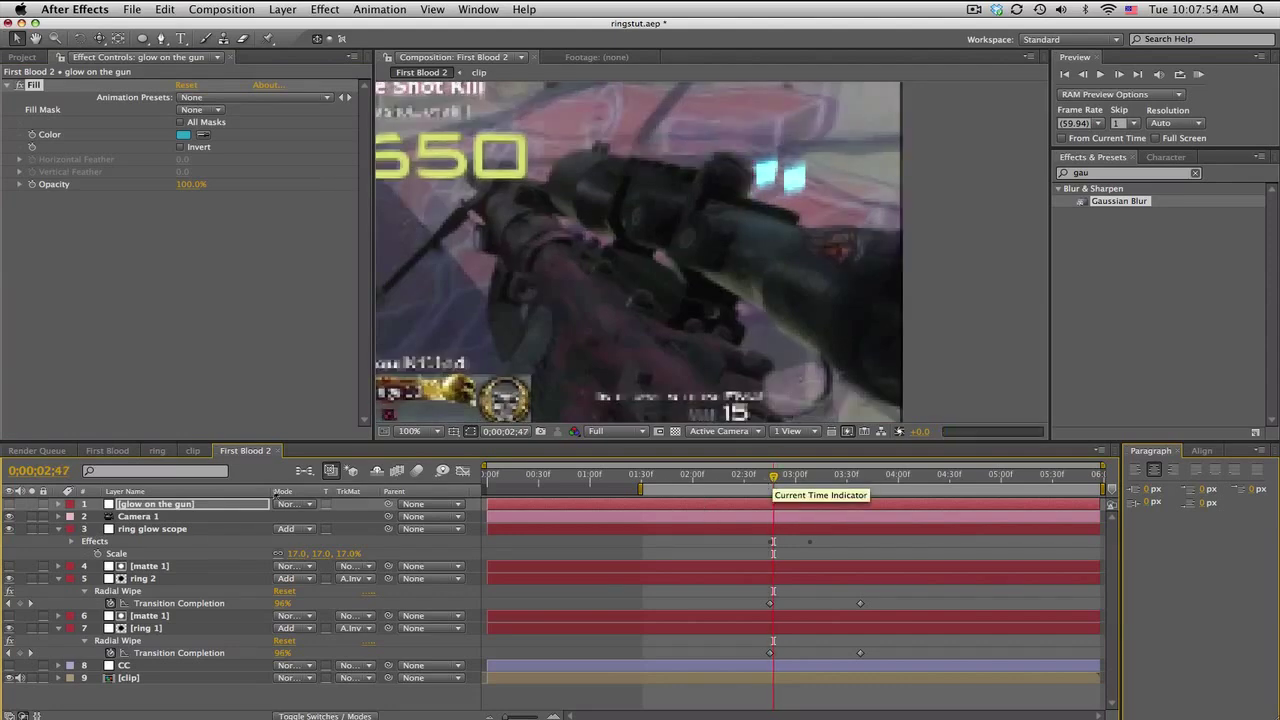
click(161, 38)
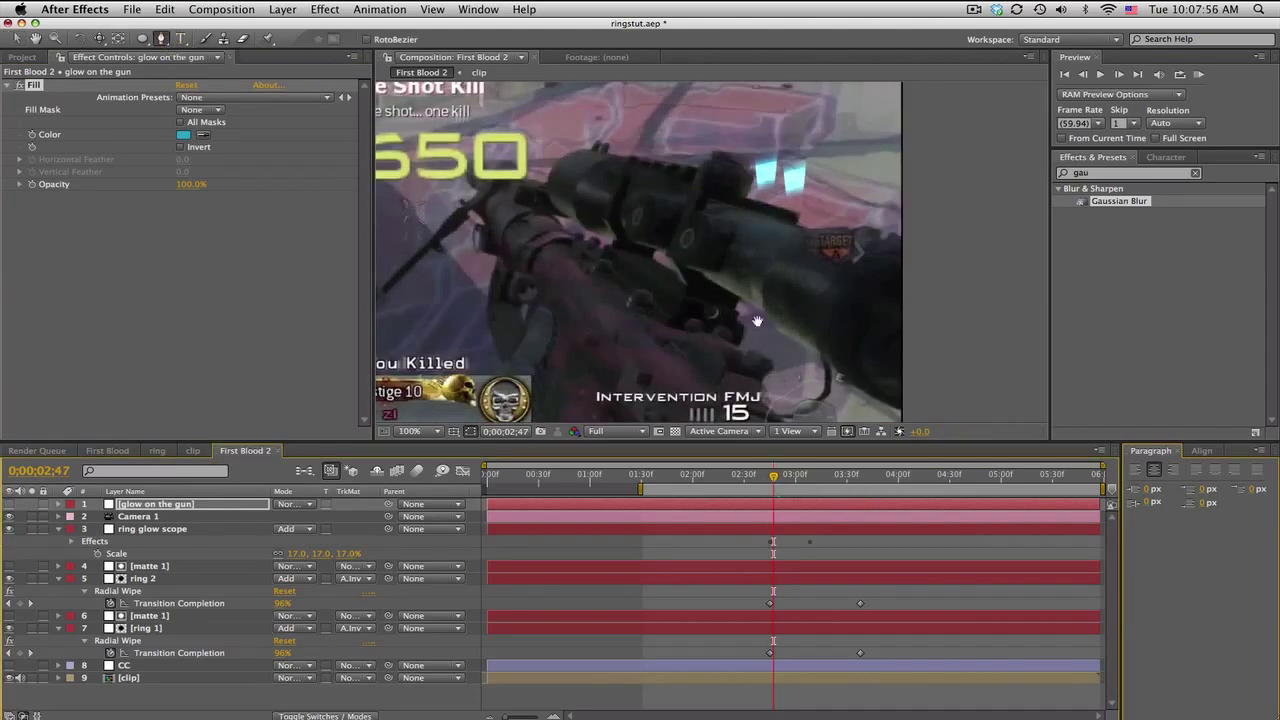
scroll(614, 294, down, 3)
scroll(614, 294, right, 3)
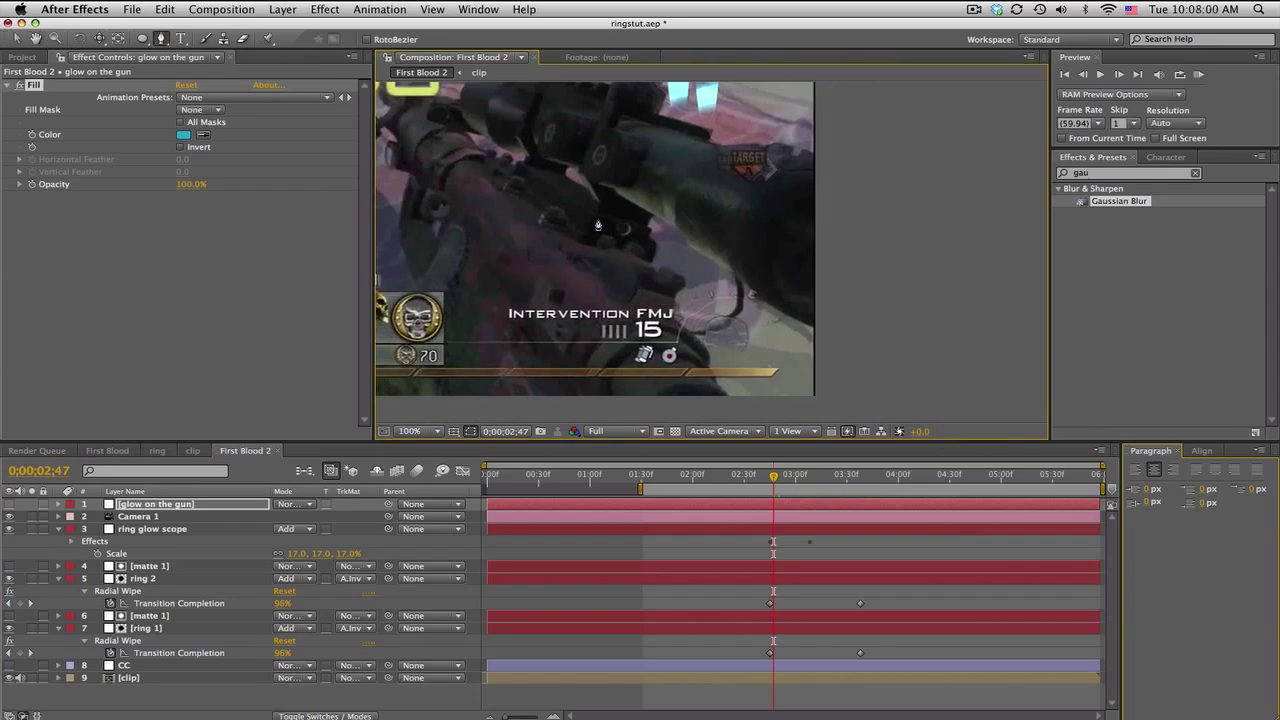
click(595, 216)
click(590, 238)
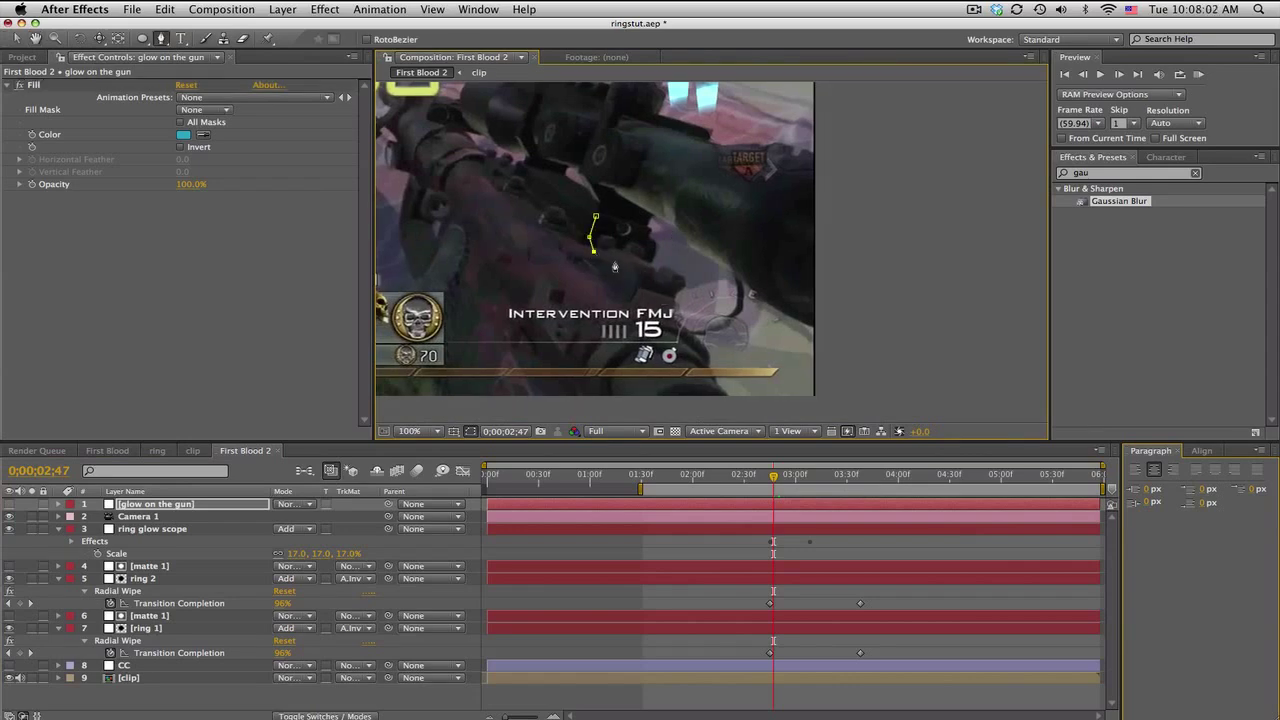
click(614, 262)
click(625, 282)
click(642, 343)
click(681, 329)
click(664, 278)
click(646, 261)
click(647, 239)
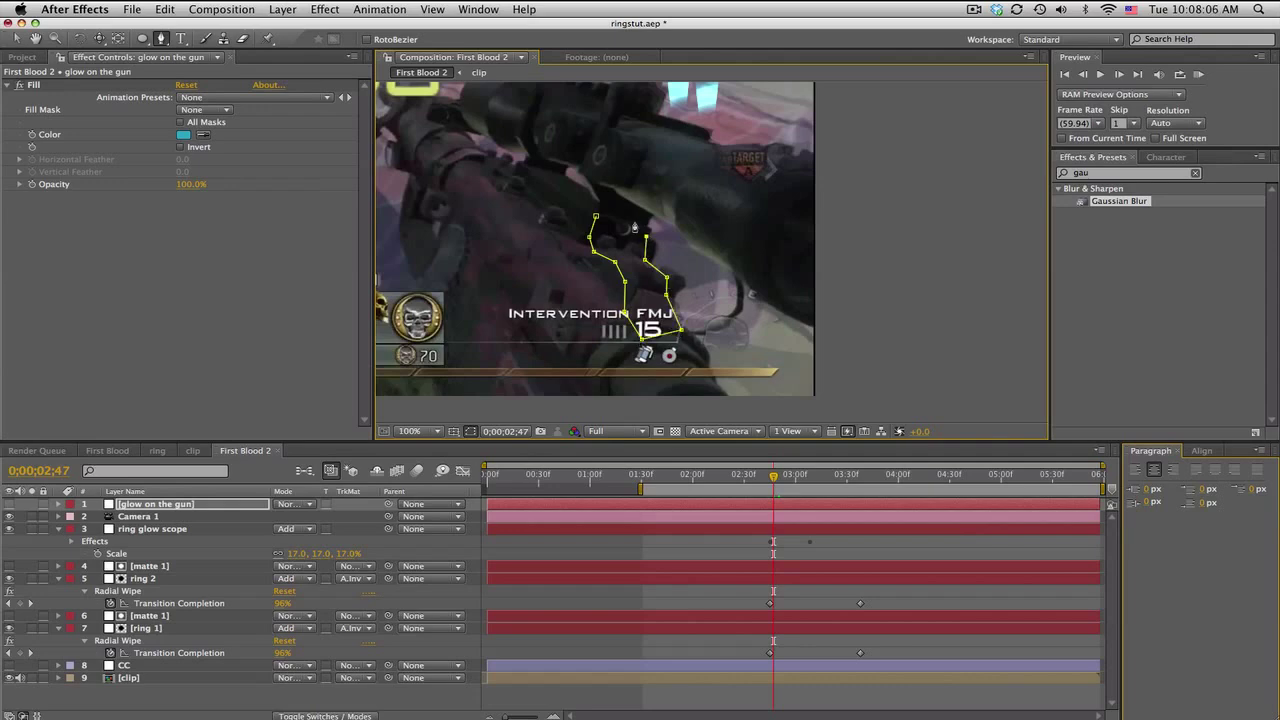
click(628, 222)
click(597, 217)
Keyframe the Mask Path of Mask 1 at 0;00;02;47 and shift the whole mask right and slightly up at 0;00;05;51.
key(m)
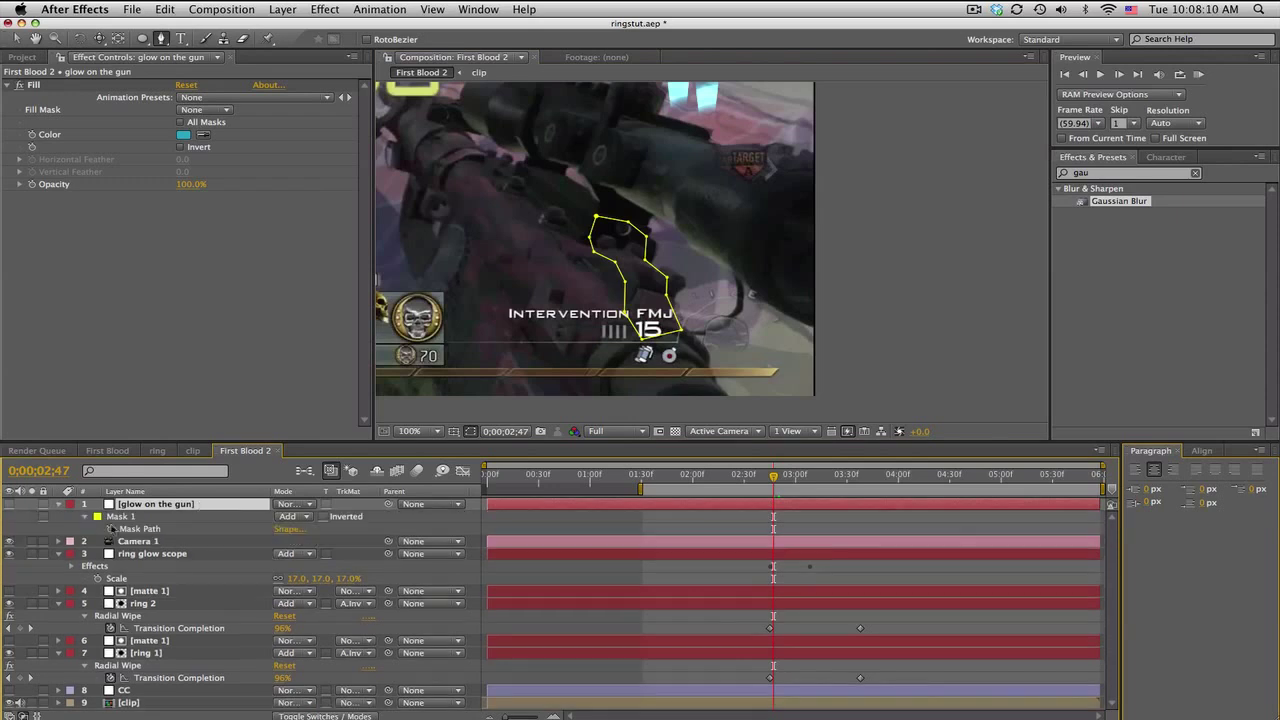
click(110, 529)
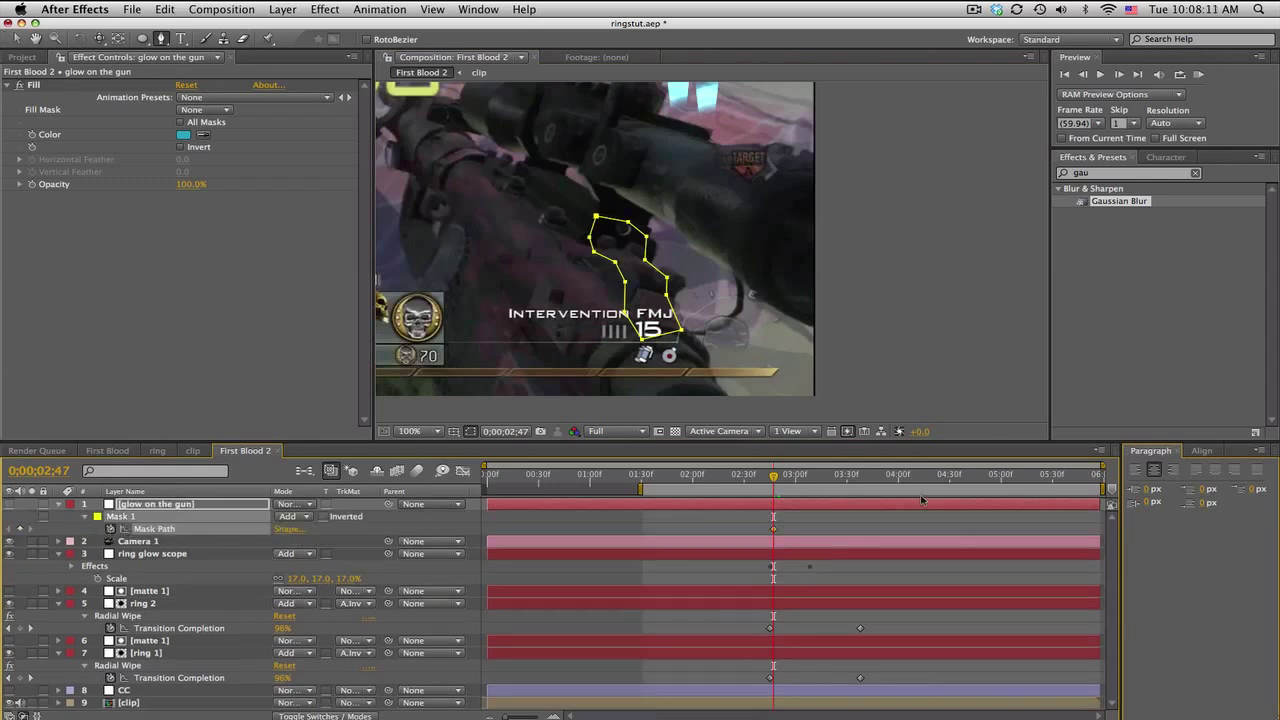
click(1090, 479)
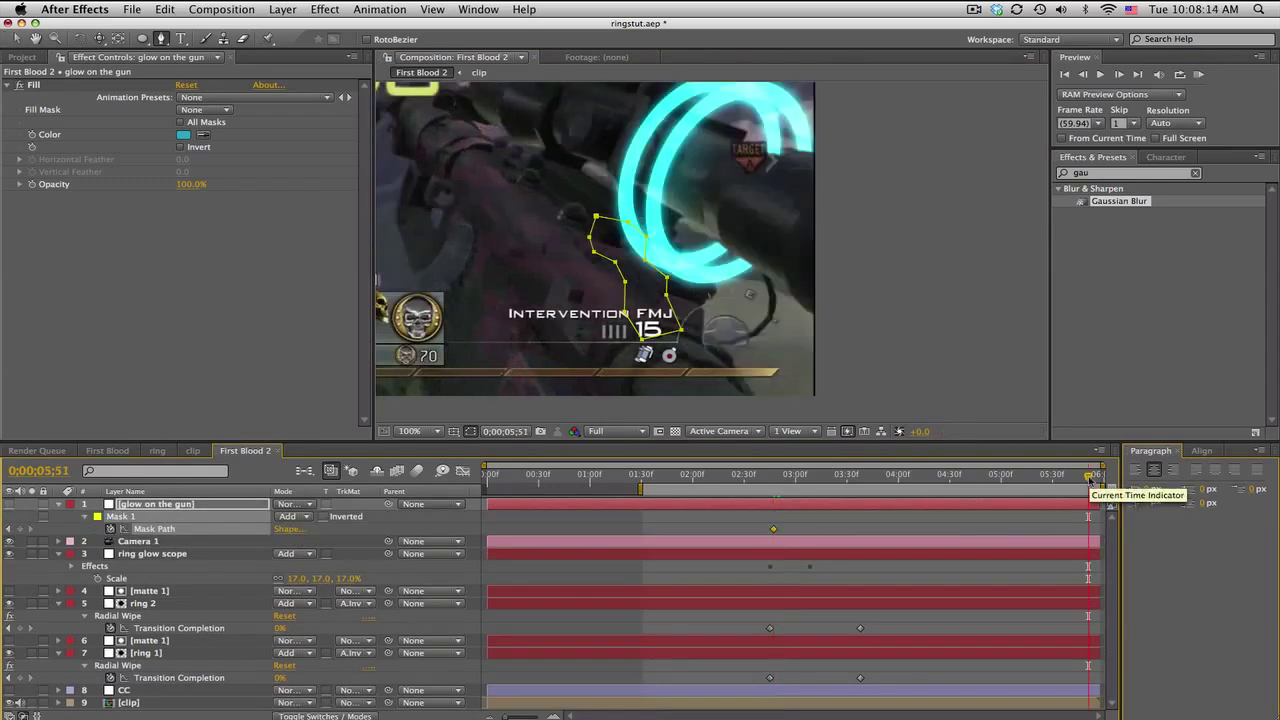
key(v)
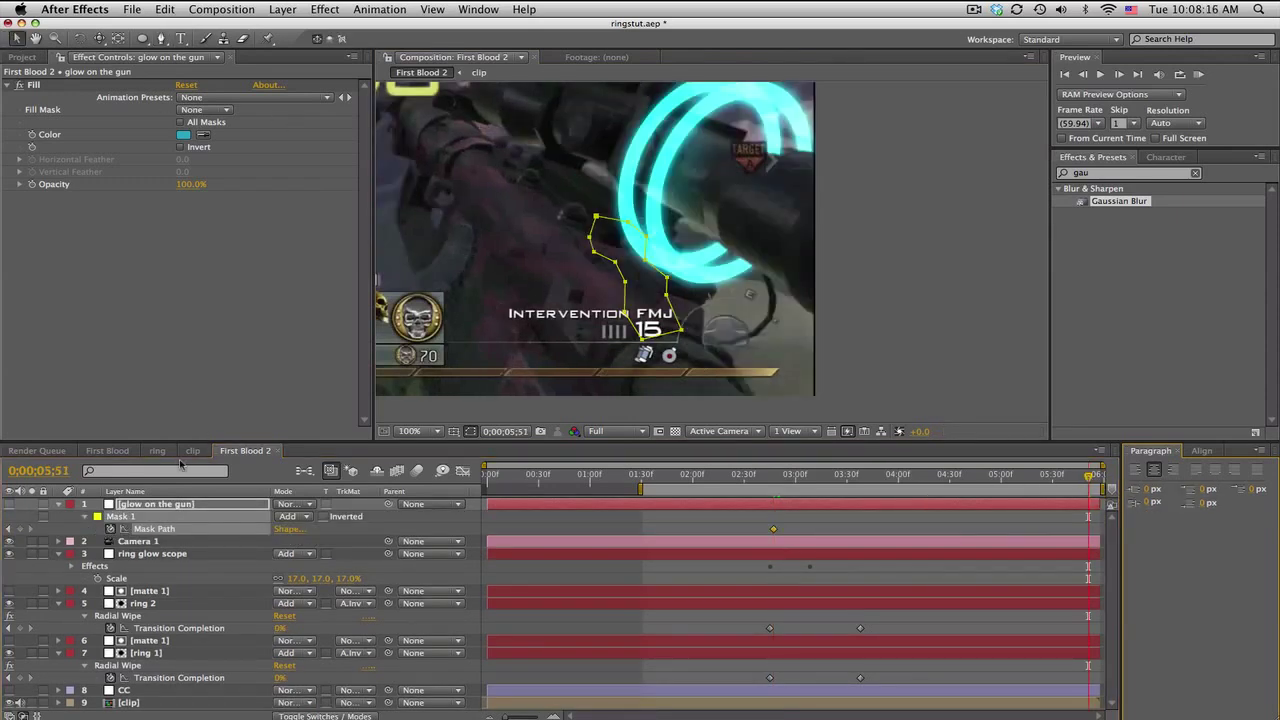
click(200, 504)
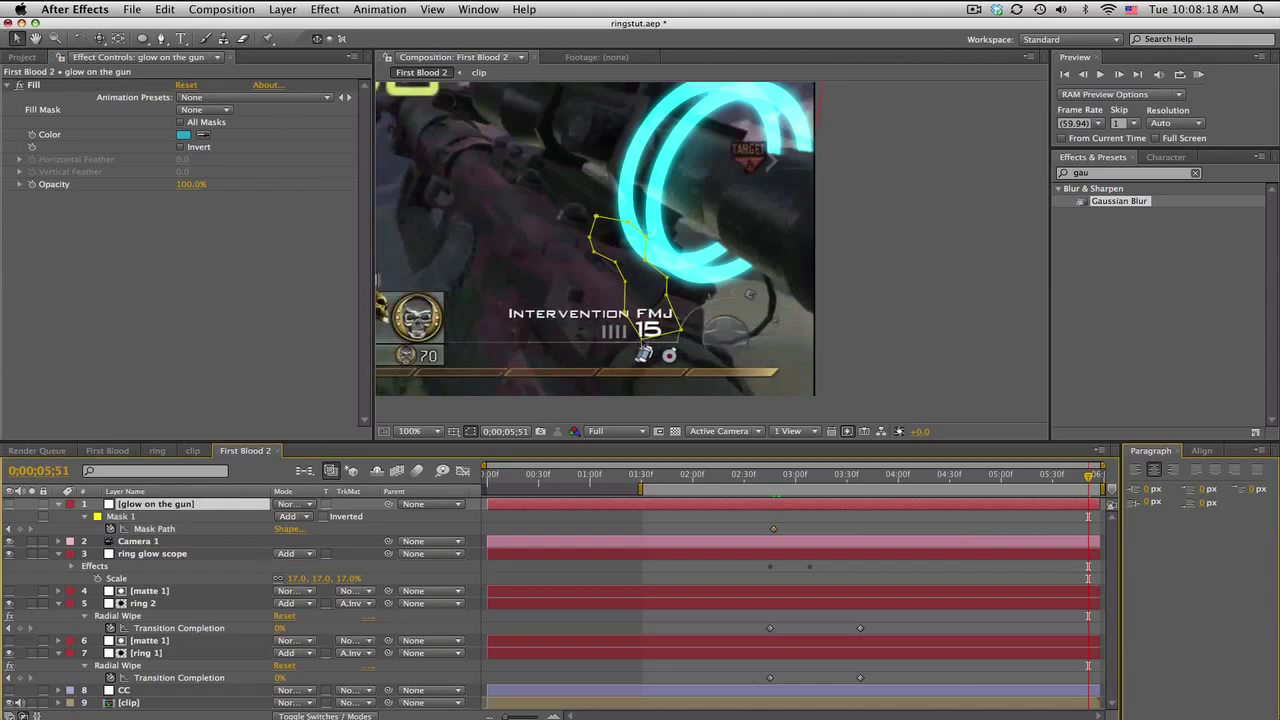
double_click(645, 337)
drag(645, 337, 679, 323)
click(890, 526)
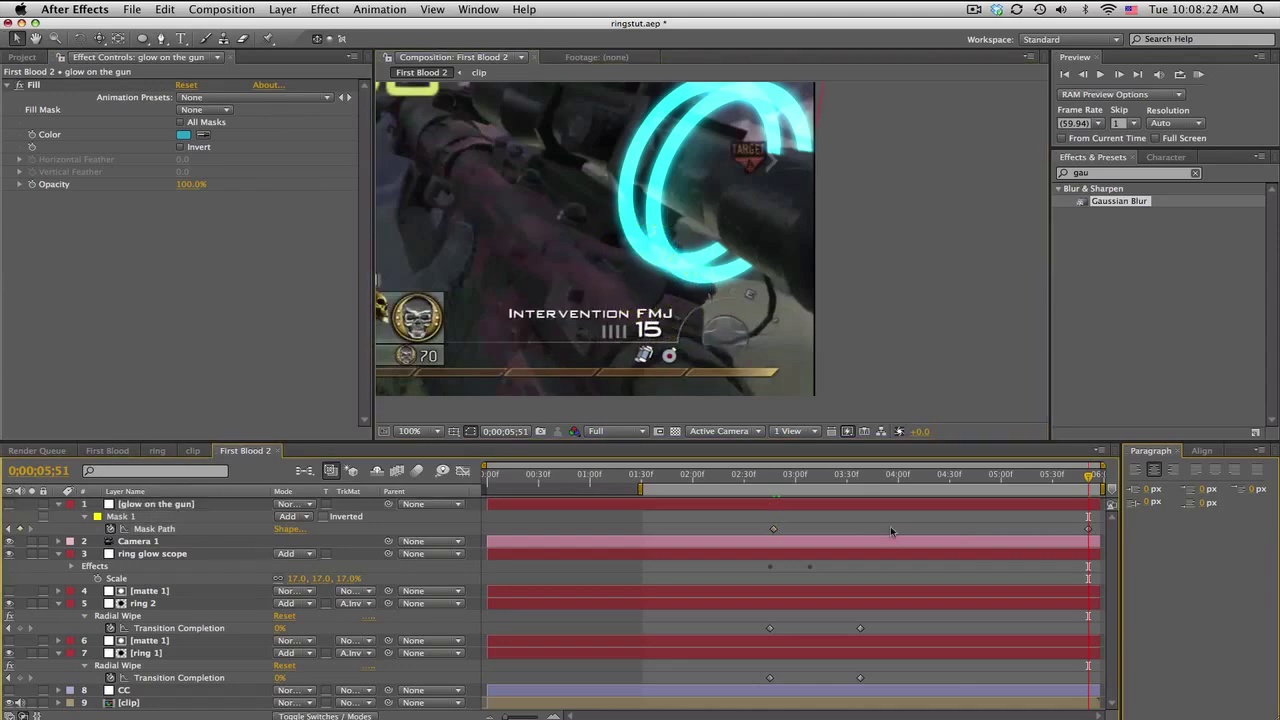
Show the glow on the gun layer at 0;00;03;19 and set its blending mode to Add.
click(790, 475)
click(828, 475)
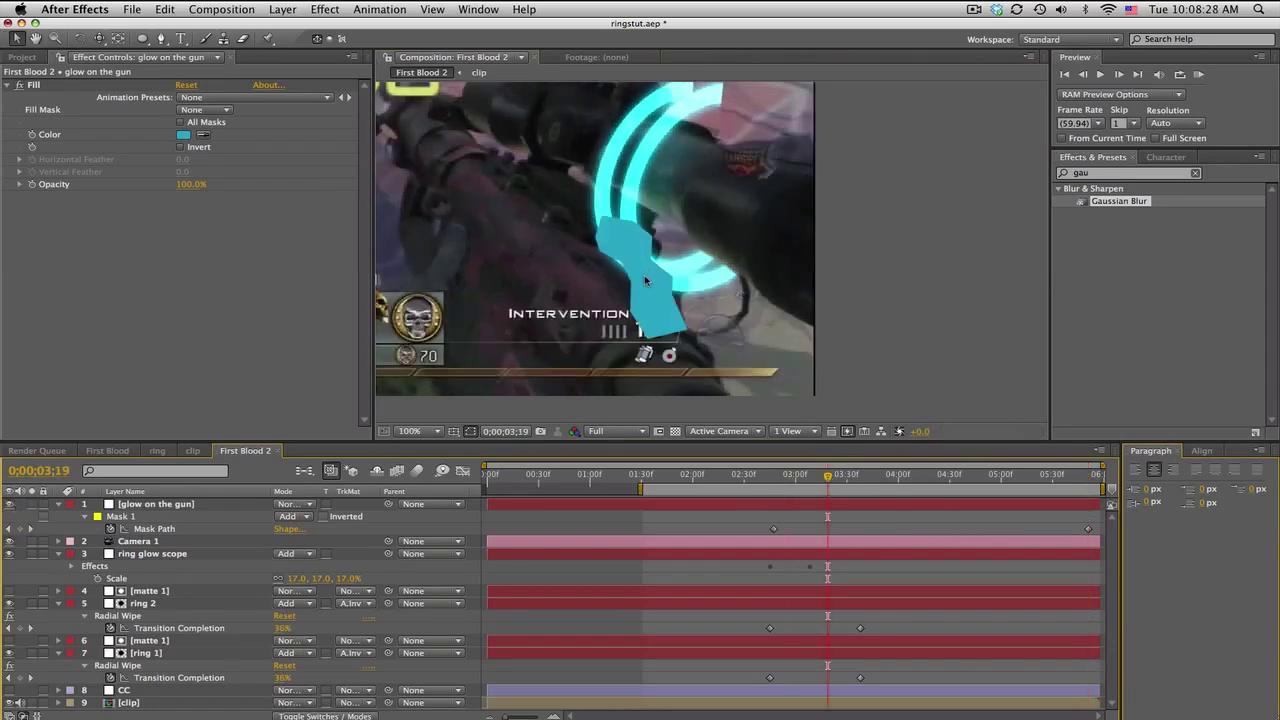
click(305, 510)
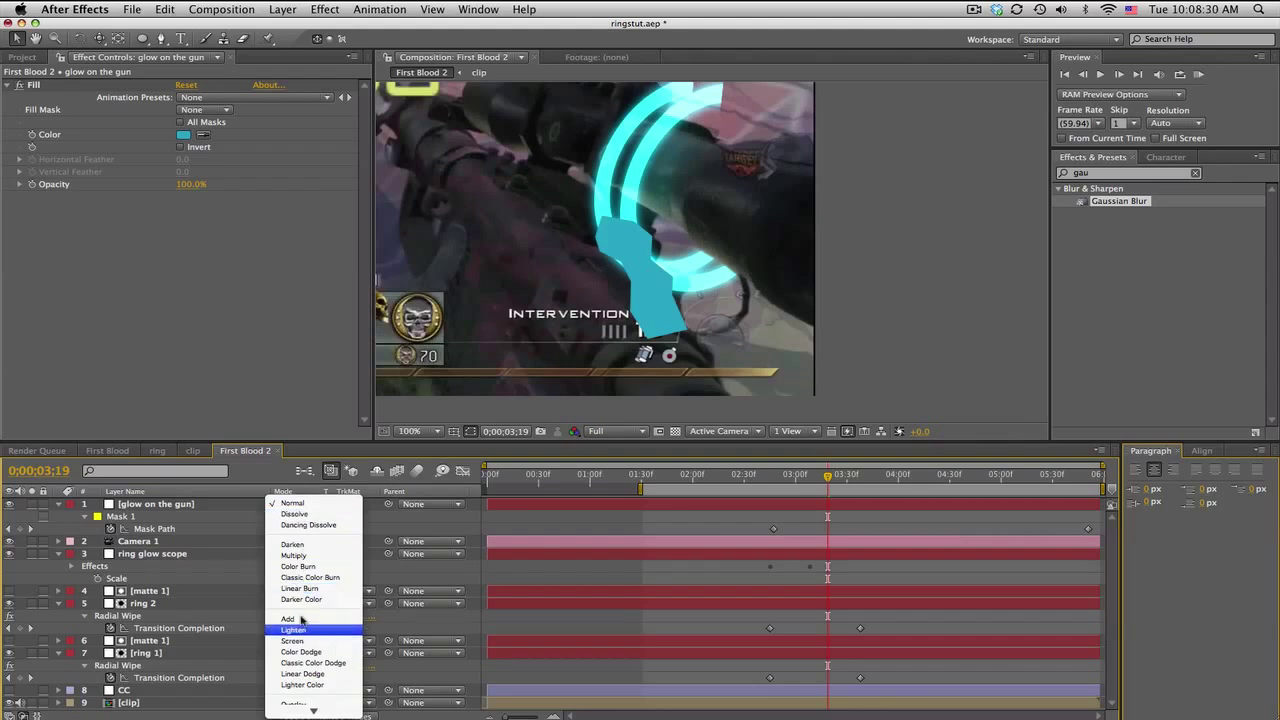
click(300, 620)
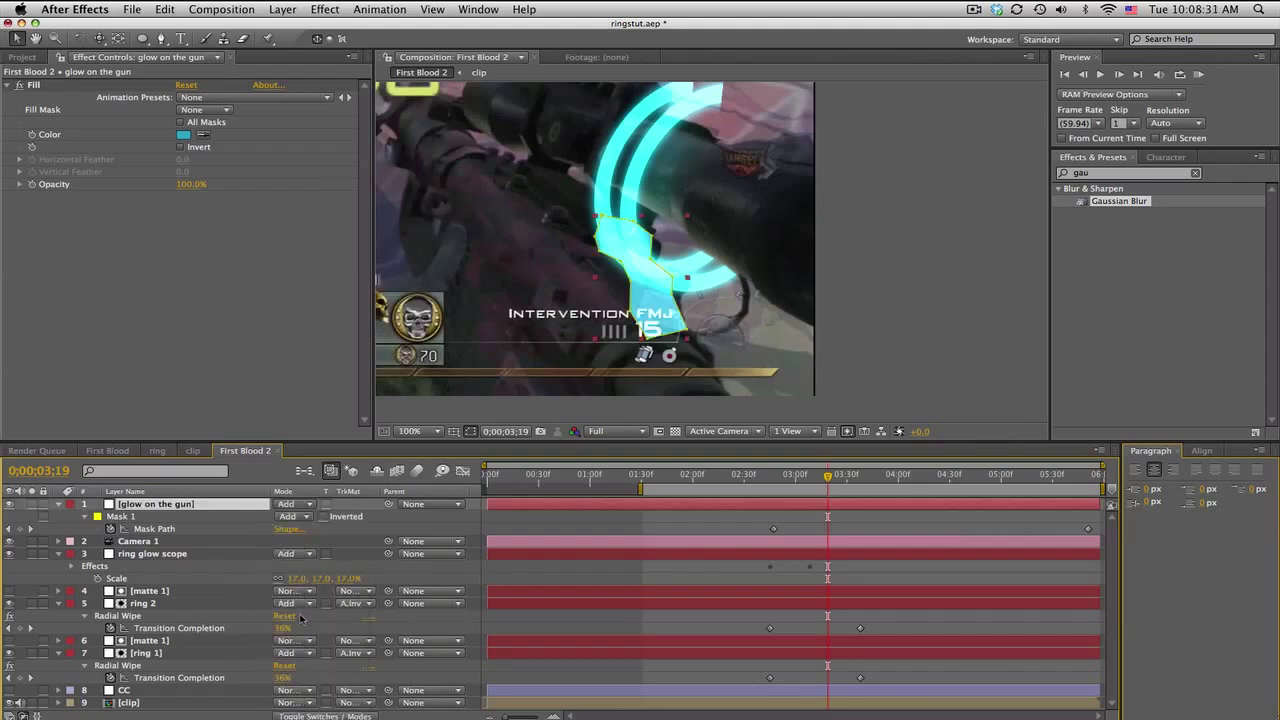
Apply the Glow effect to the glow on the gun layer and set its Glow Radius to 25.
click(1108, 174)
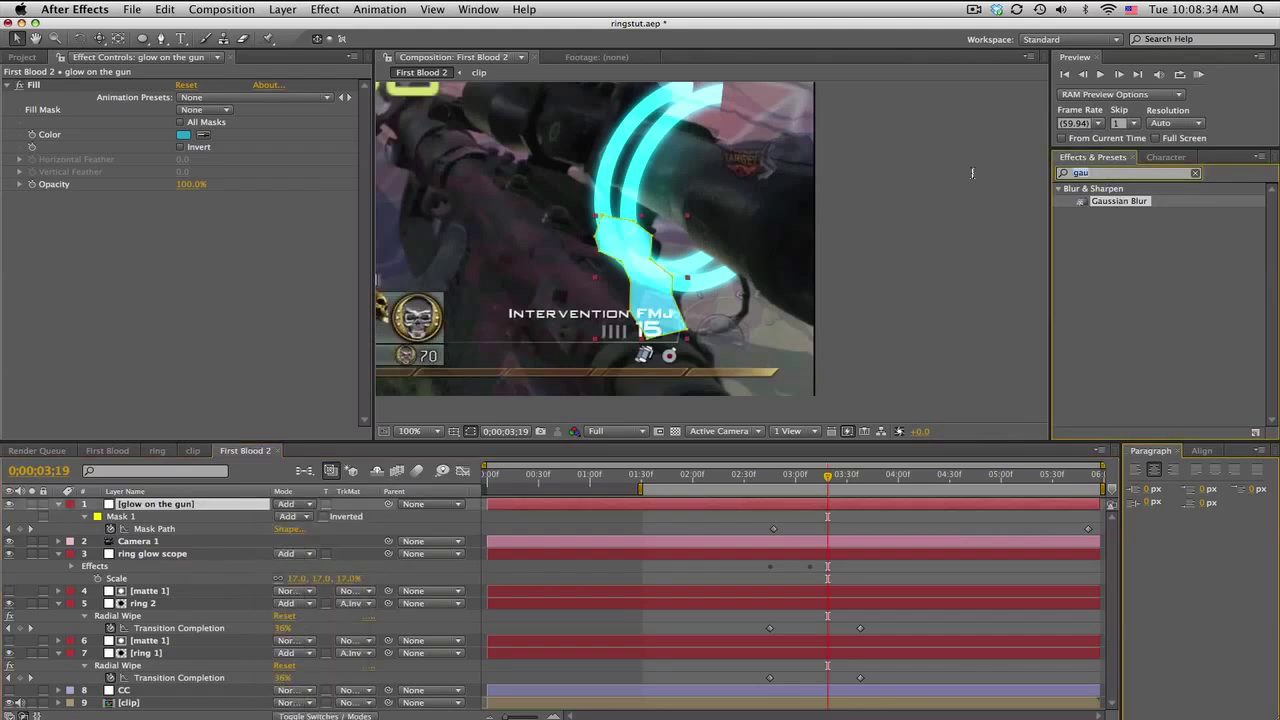
text(glow)
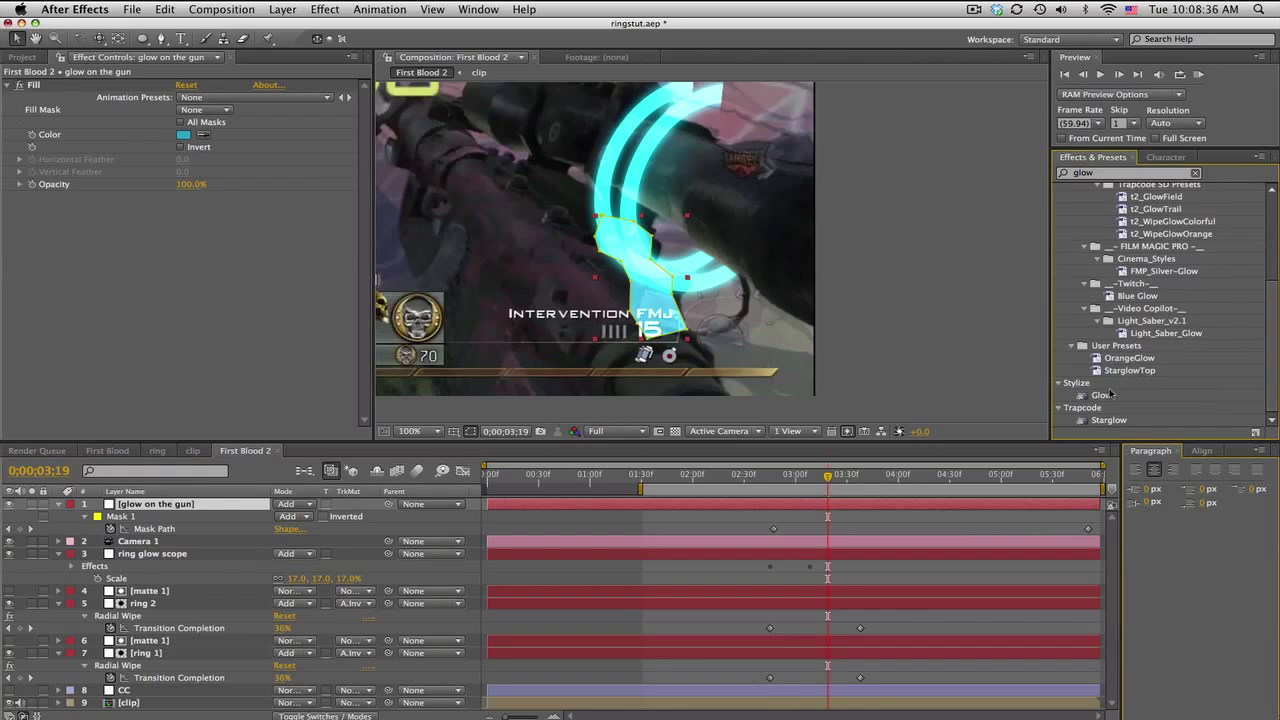
drag(1100, 395, 180, 190)
click(184, 246)
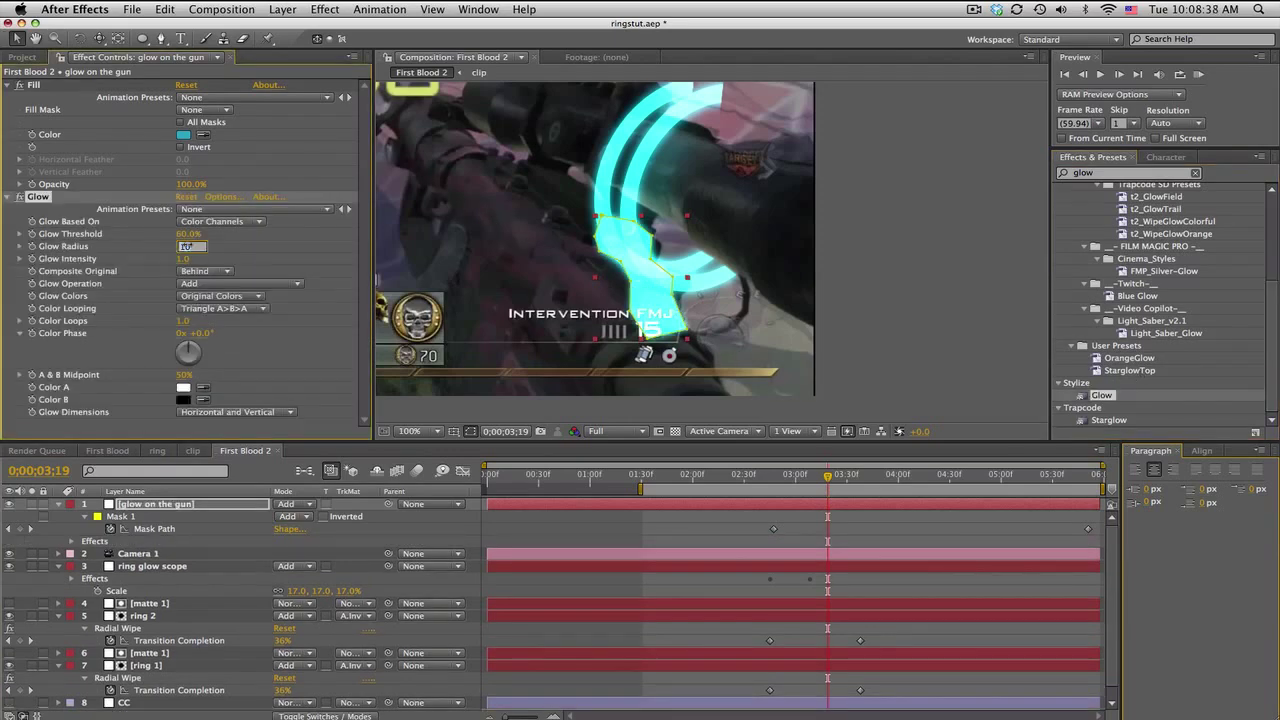
text(25.)
key(Return)
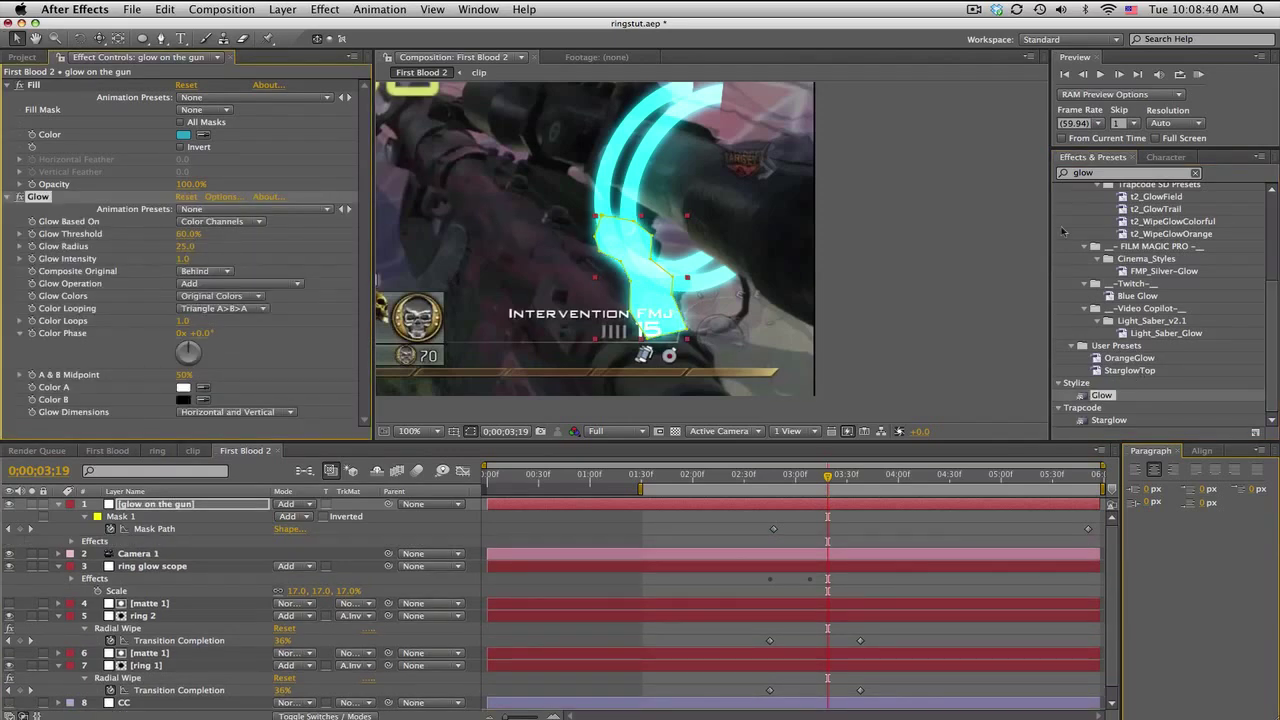
click(1134, 173)
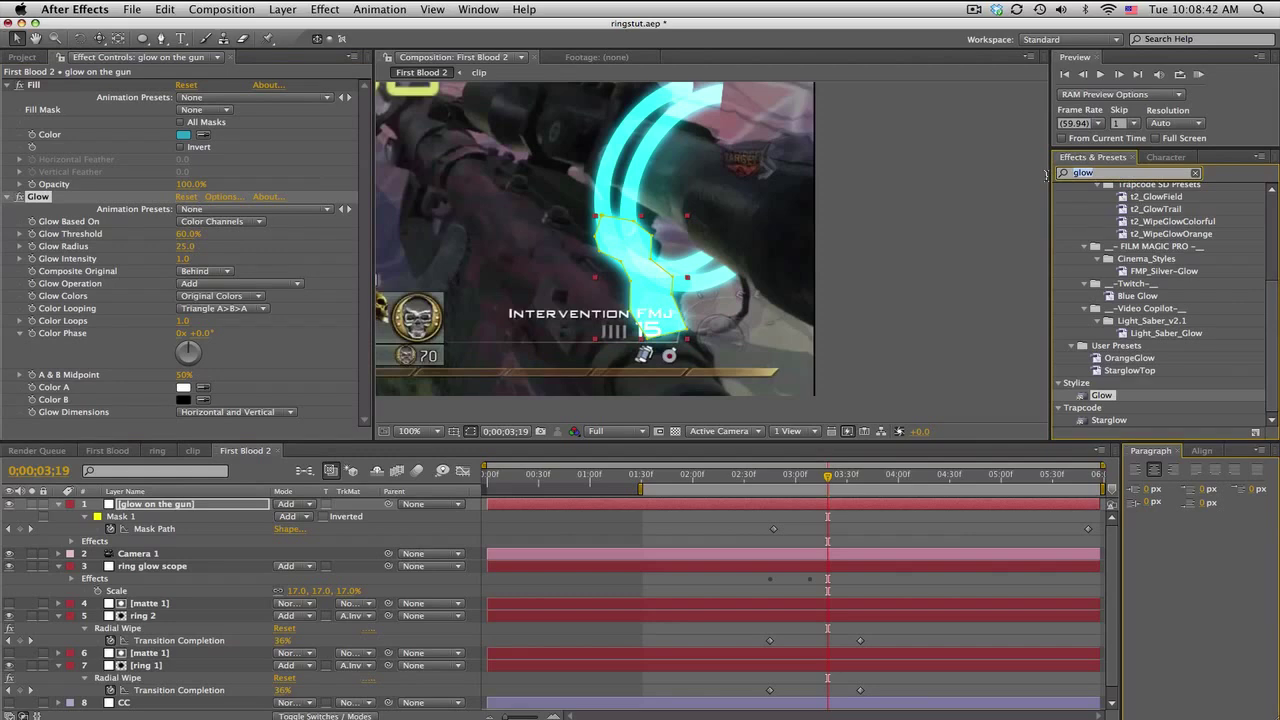
click(874, 538)
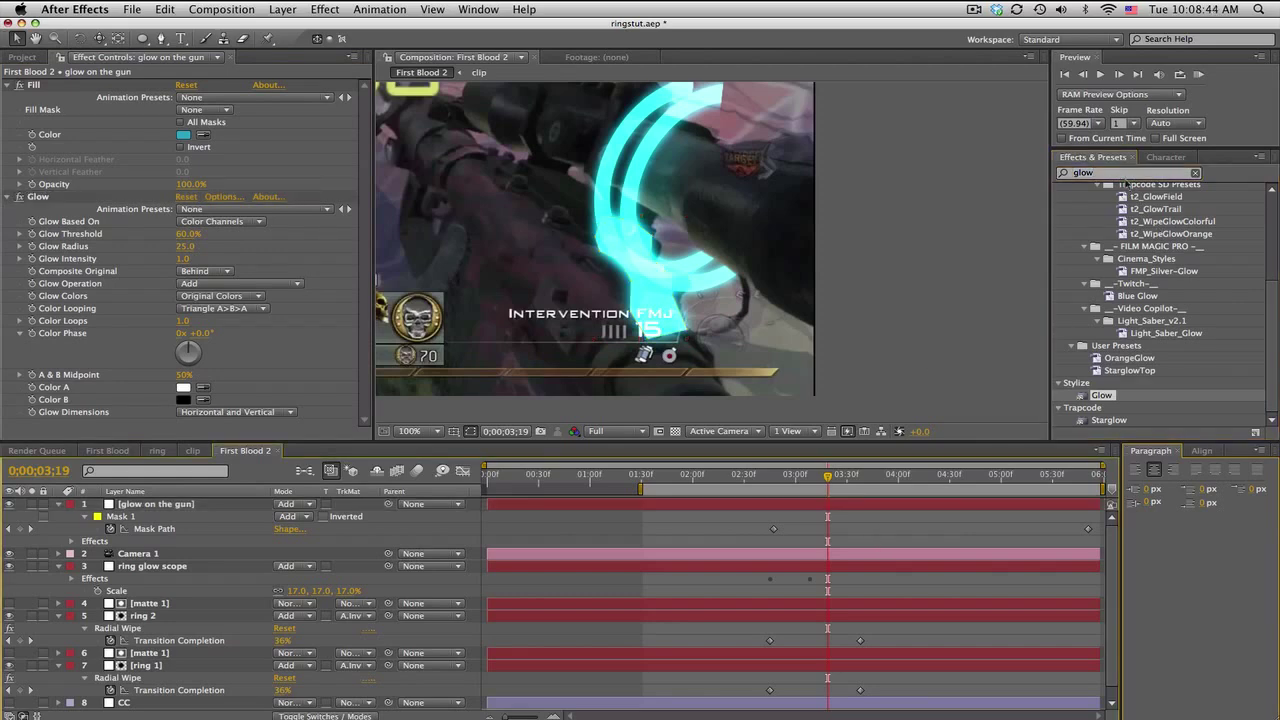
text(blur)
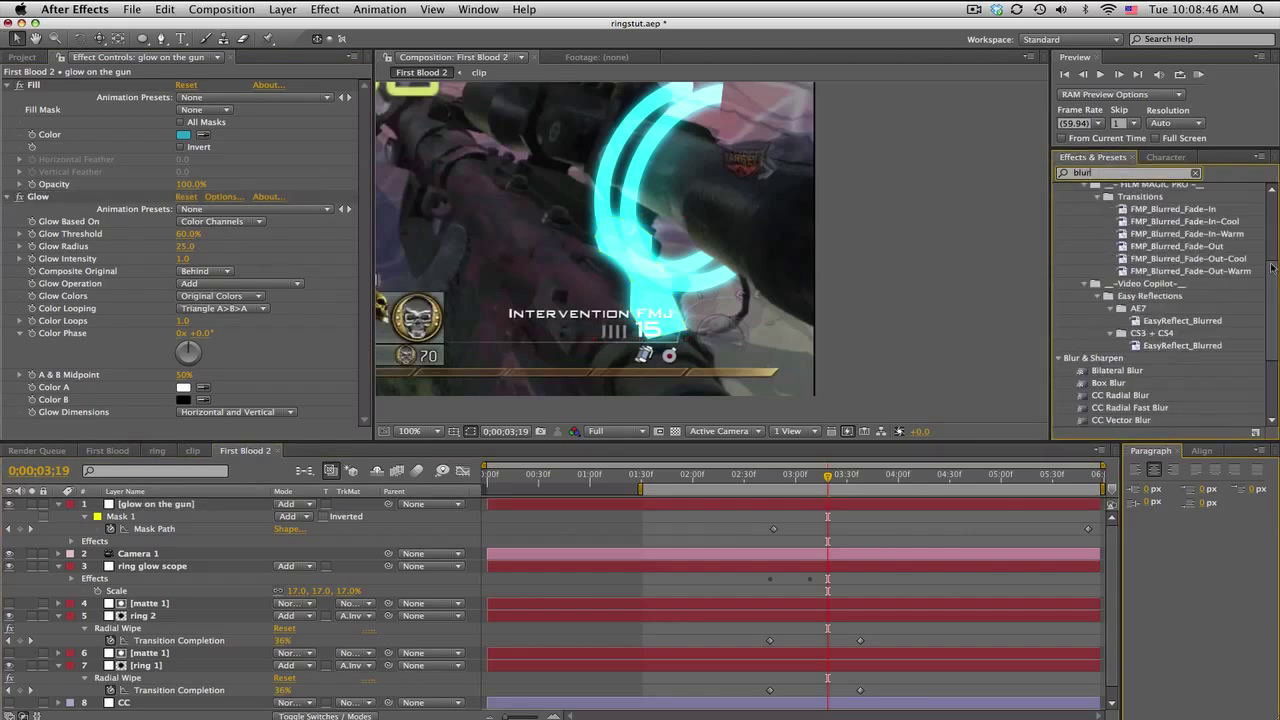
scroll(1274, 263, down, 5)
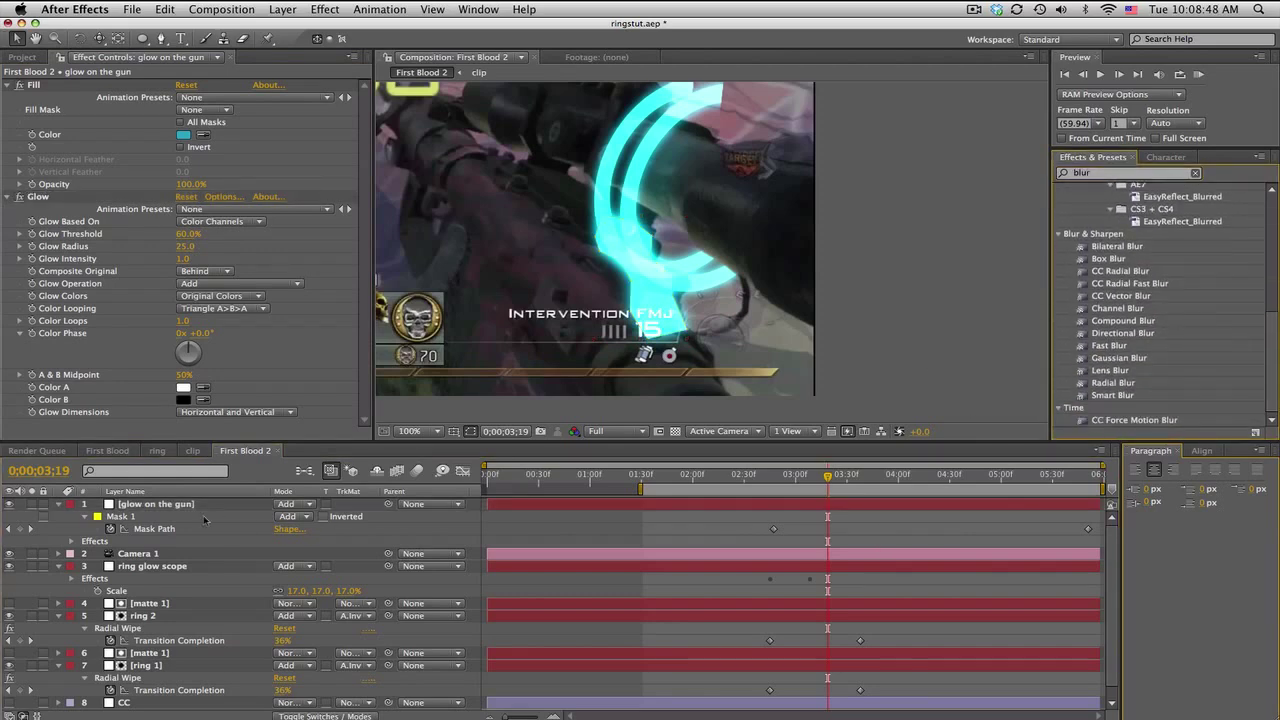
Set the Mask Feather of Mask 1 on the glow on the gun layer to 50 pixels.
click(175, 506)
key(f)
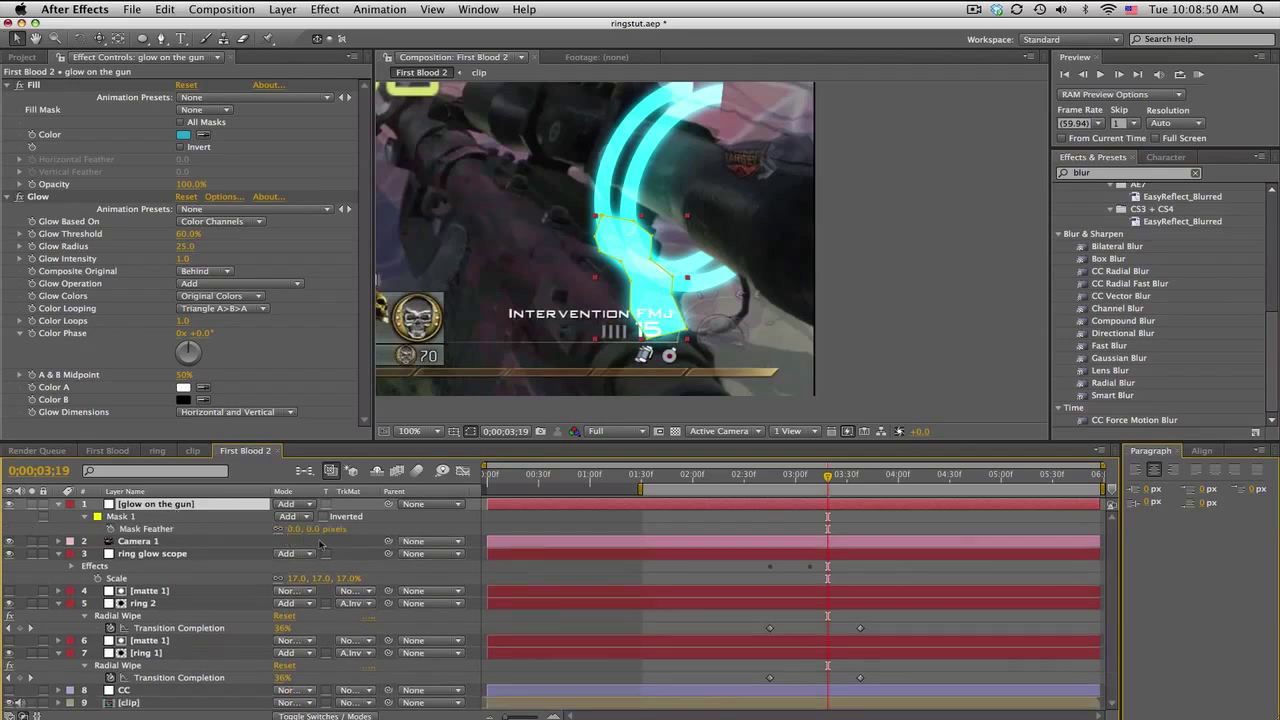
drag(318, 529, 342, 529)
click(326, 529)
text(50)
key(Return)
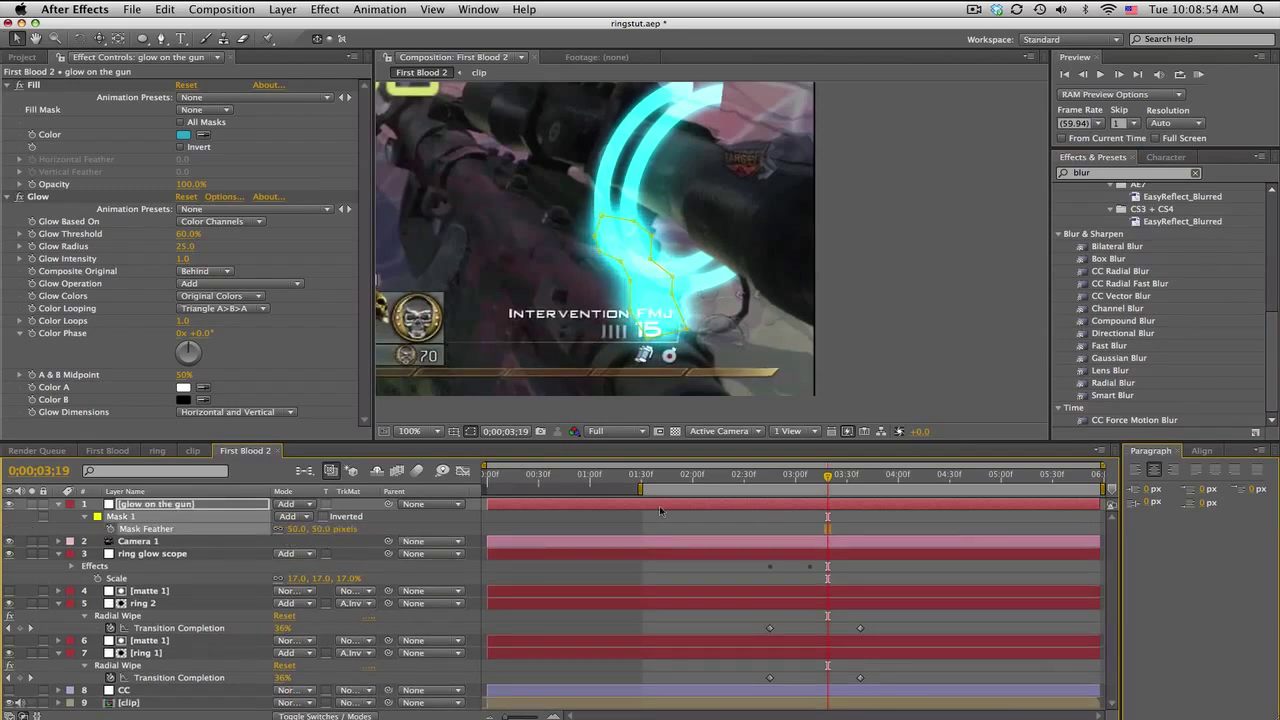
click(832, 520)
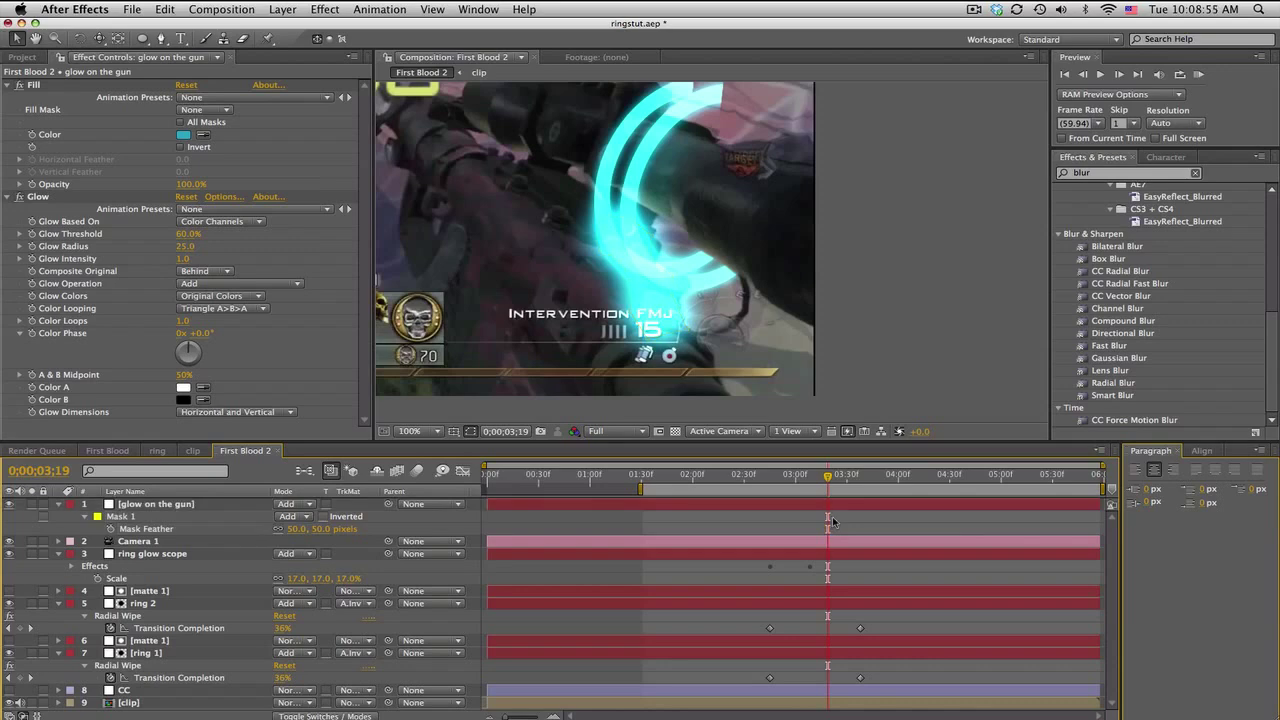
Lower the glow on the gun layer's Opacity to 20%.
click(178, 507)
key(t)
drag(300, 516, 222, 517)
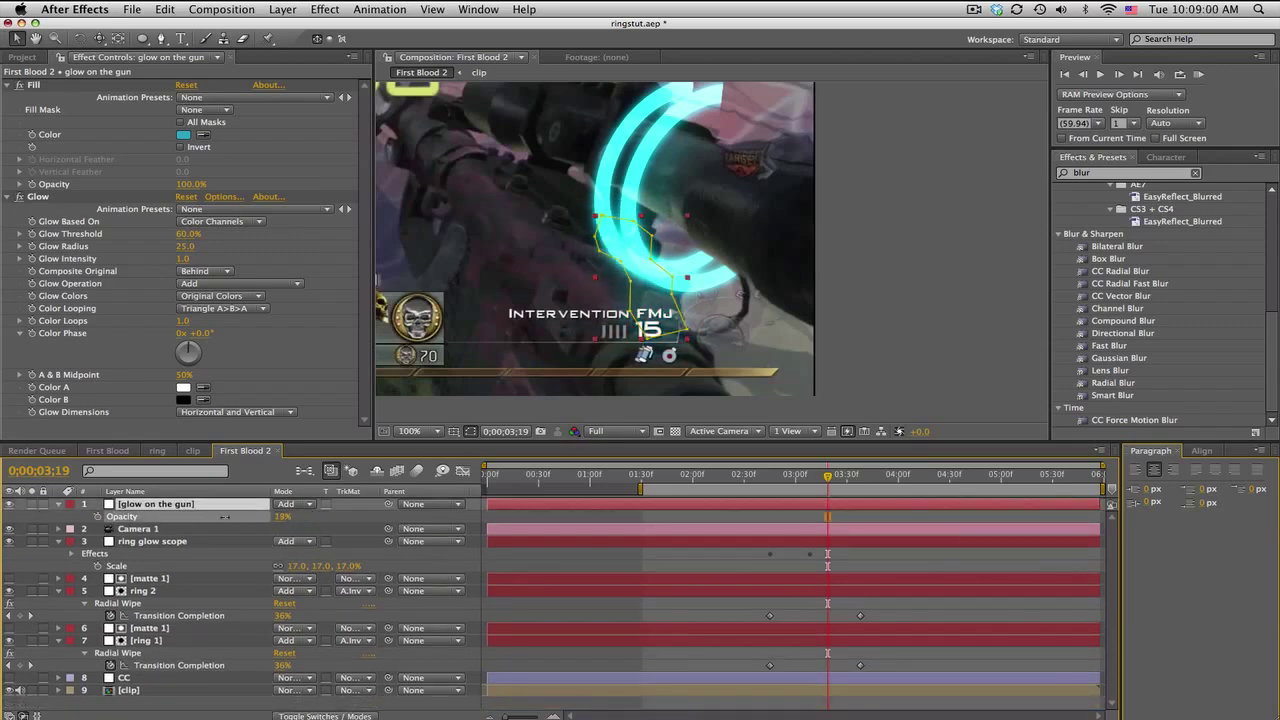
click(271, 518)
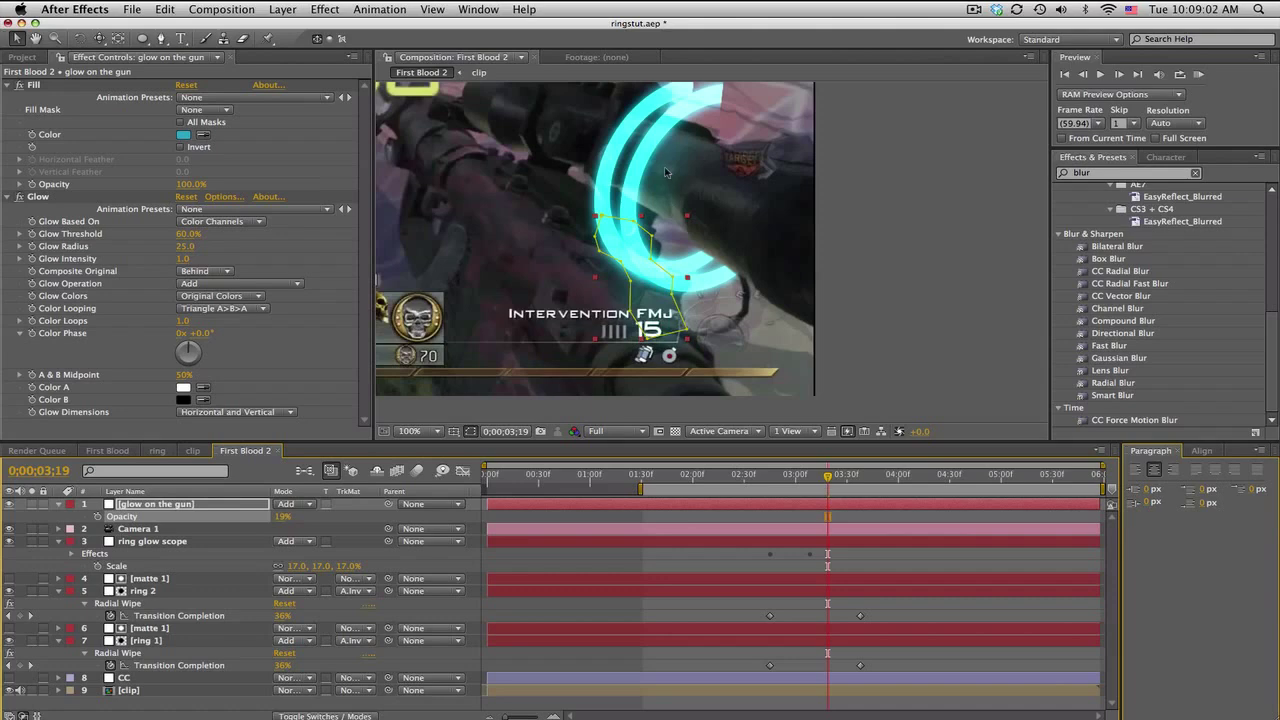
text(20)
key(Return)
Keyframe the glow on the gun layer's Opacity from 0% at 0;00;02;59 to 20% at 0;00;03;08.
click(764, 477)
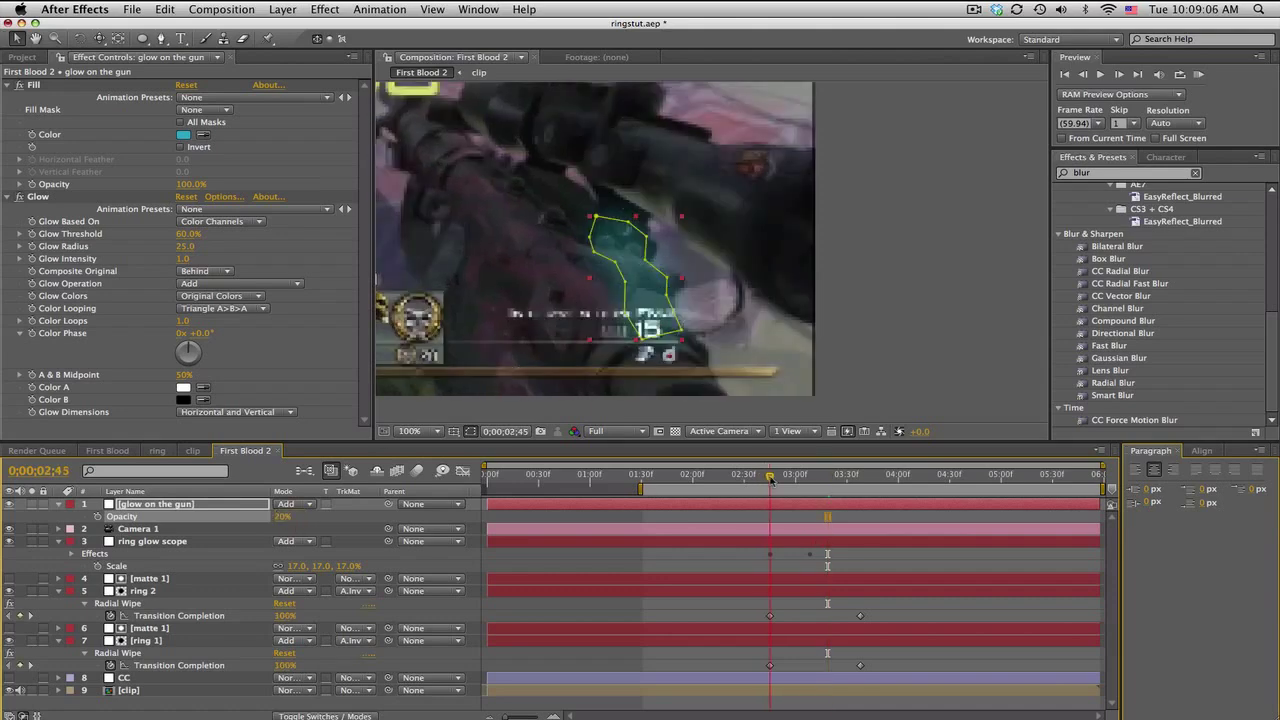
drag(764, 480, 795, 487)
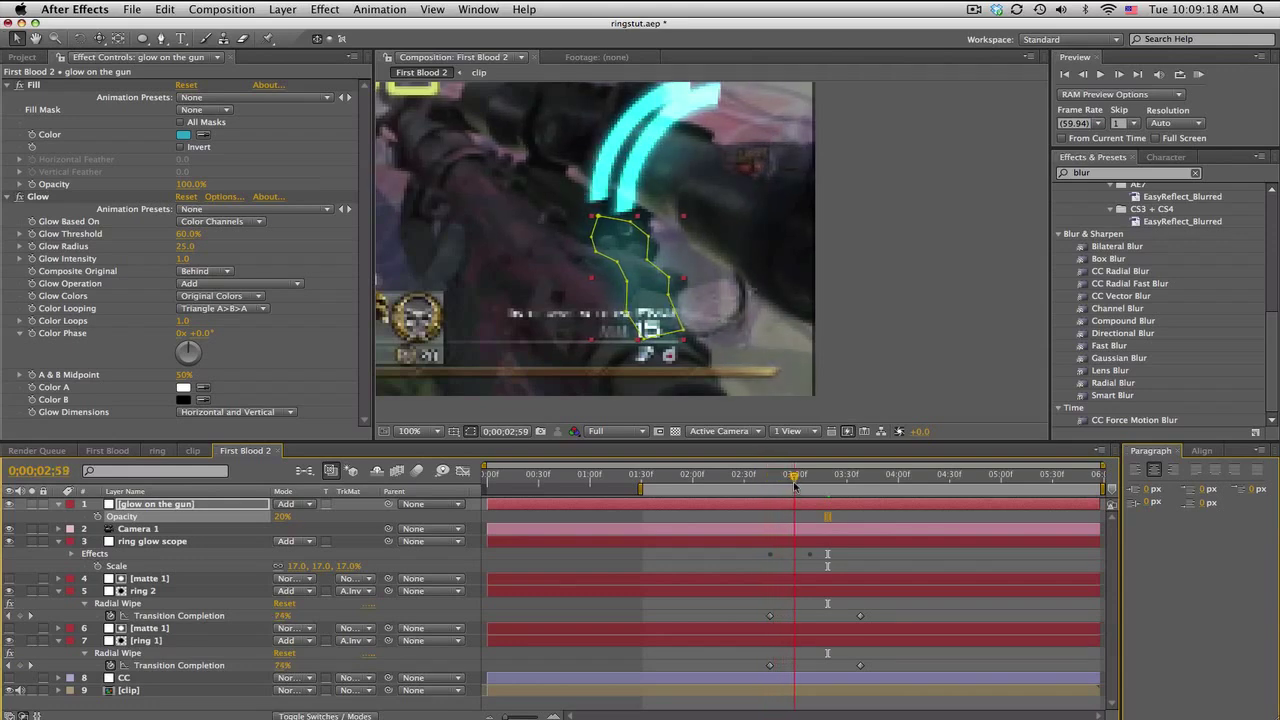
click(98, 516)
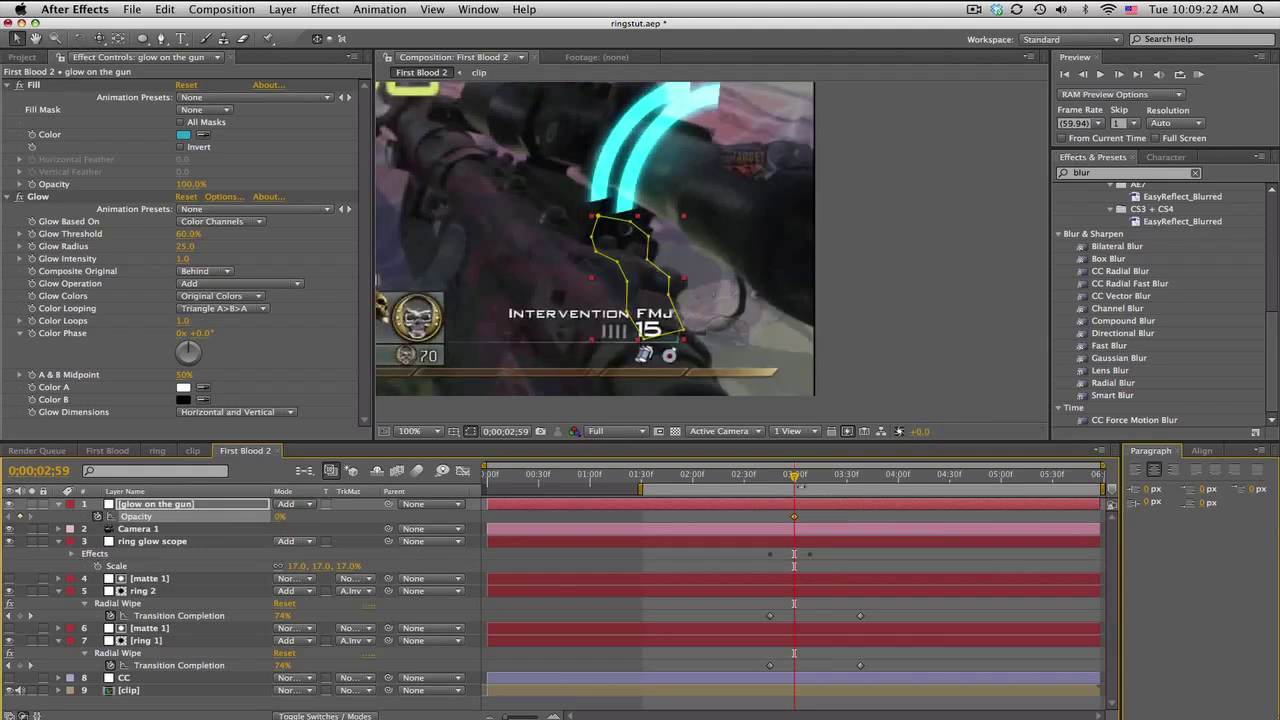
drag(797, 483, 809, 477)
drag(280, 516, 333, 535)
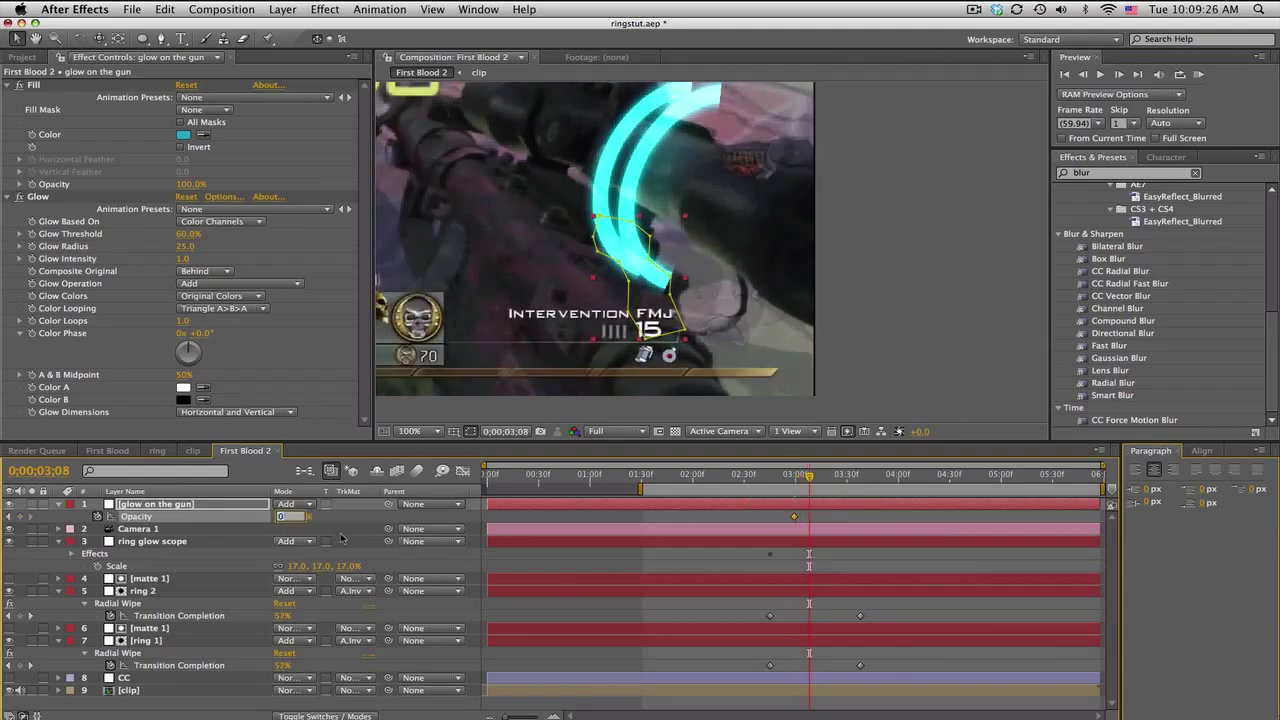
click(903, 562)
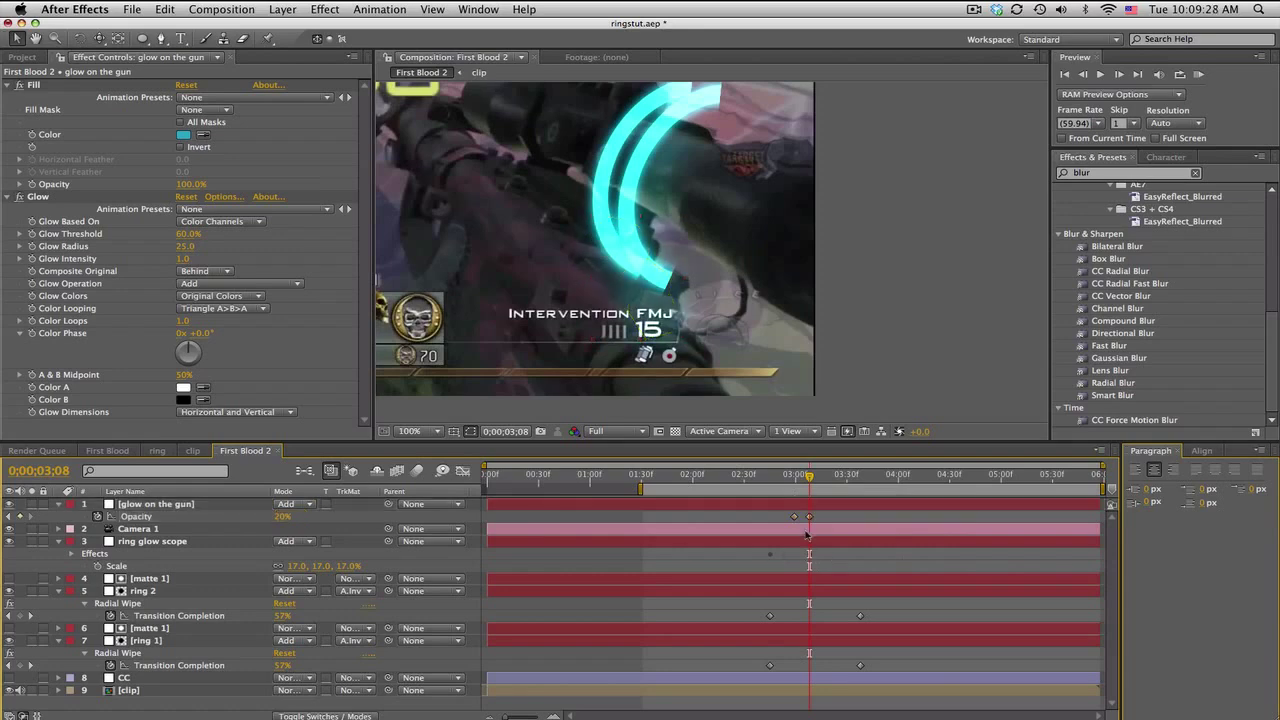
Fit the whole composition in the viewer at 0;00;04;42 and collapse the properties of ring 1, ring 2 and ring glow scope.
drag(770, 476, 970, 484)
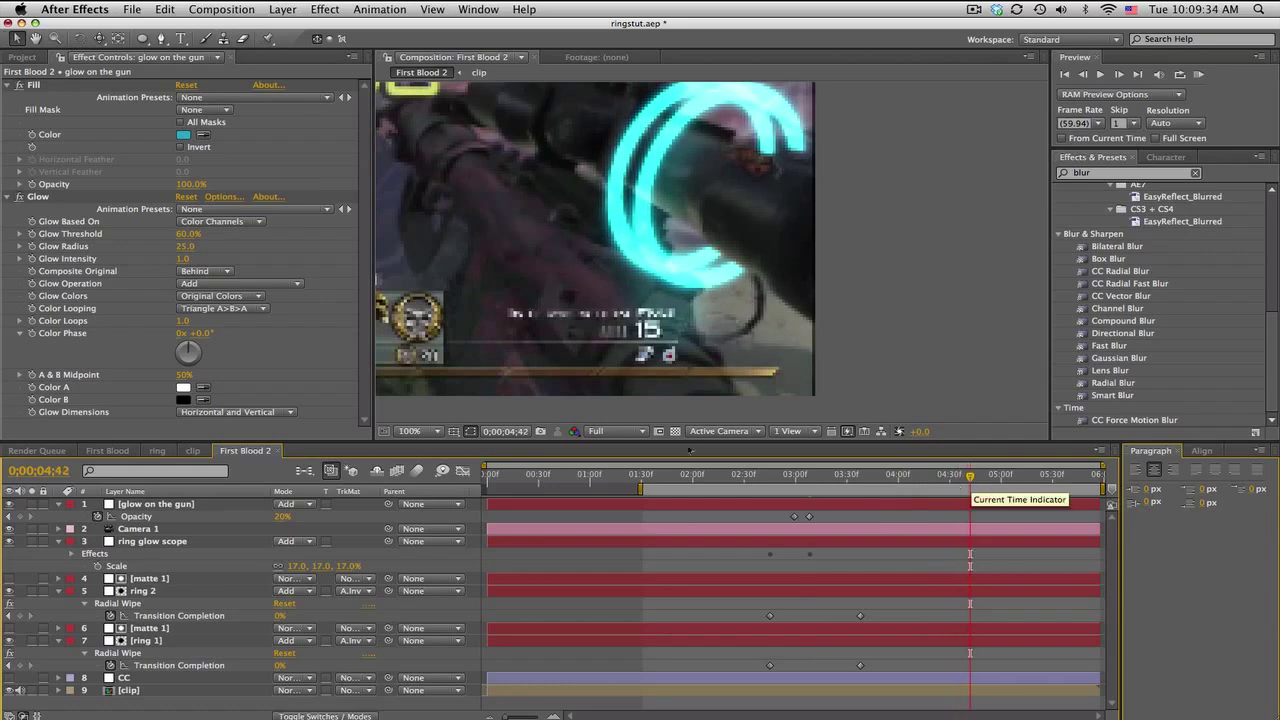
click(420, 431)
click(421, 448)
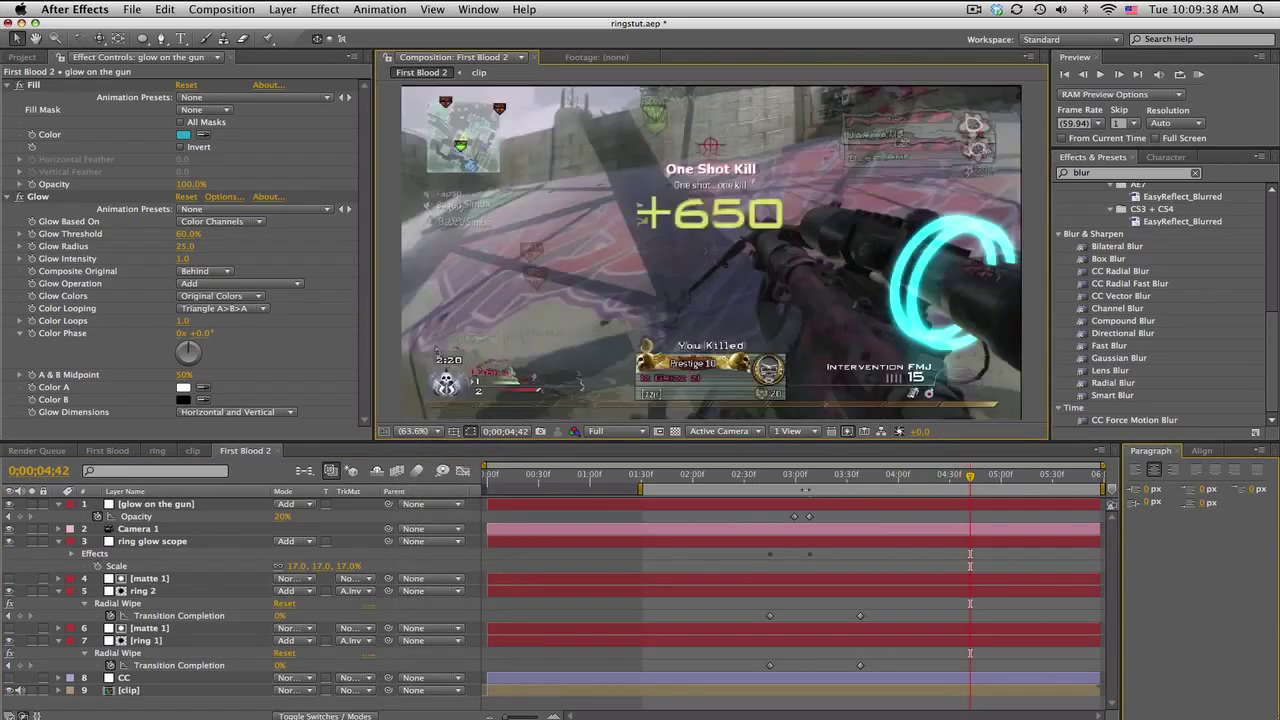
click(58, 640)
click(58, 541)
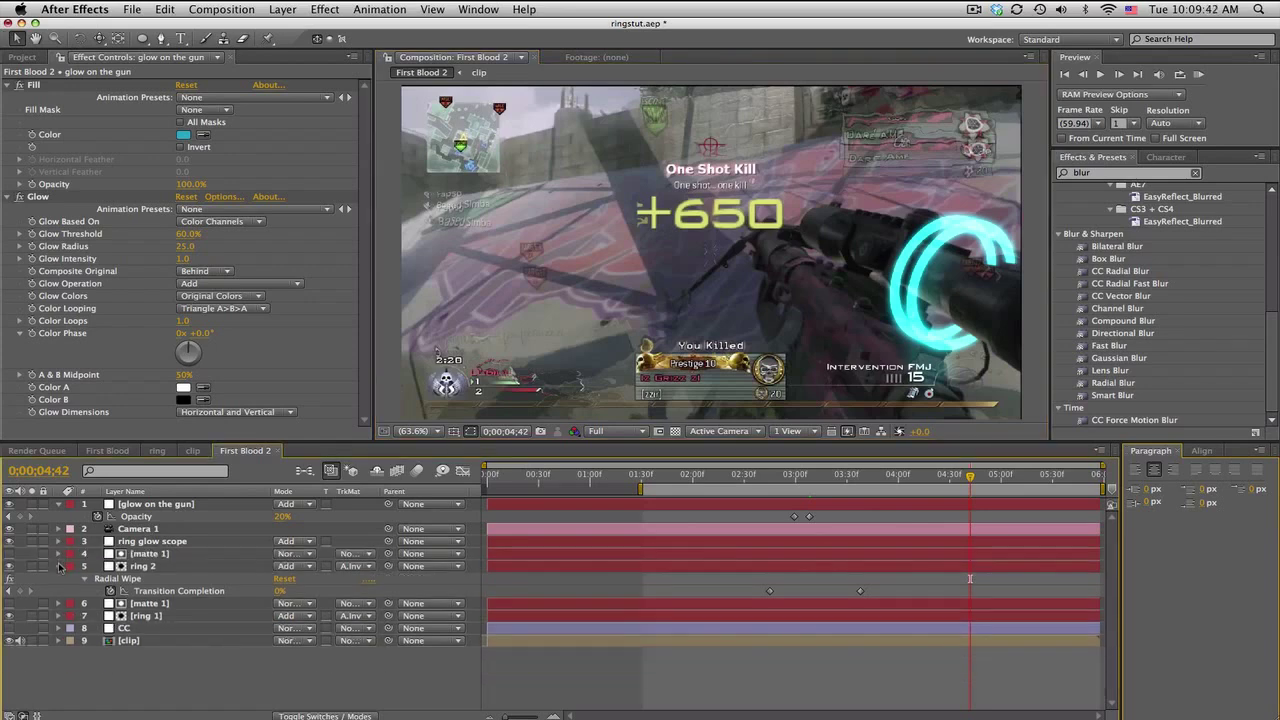
click(58, 566)
Try moving ring 2 back and forth along its Z position, ending with Z set to 50.
click(182, 568)
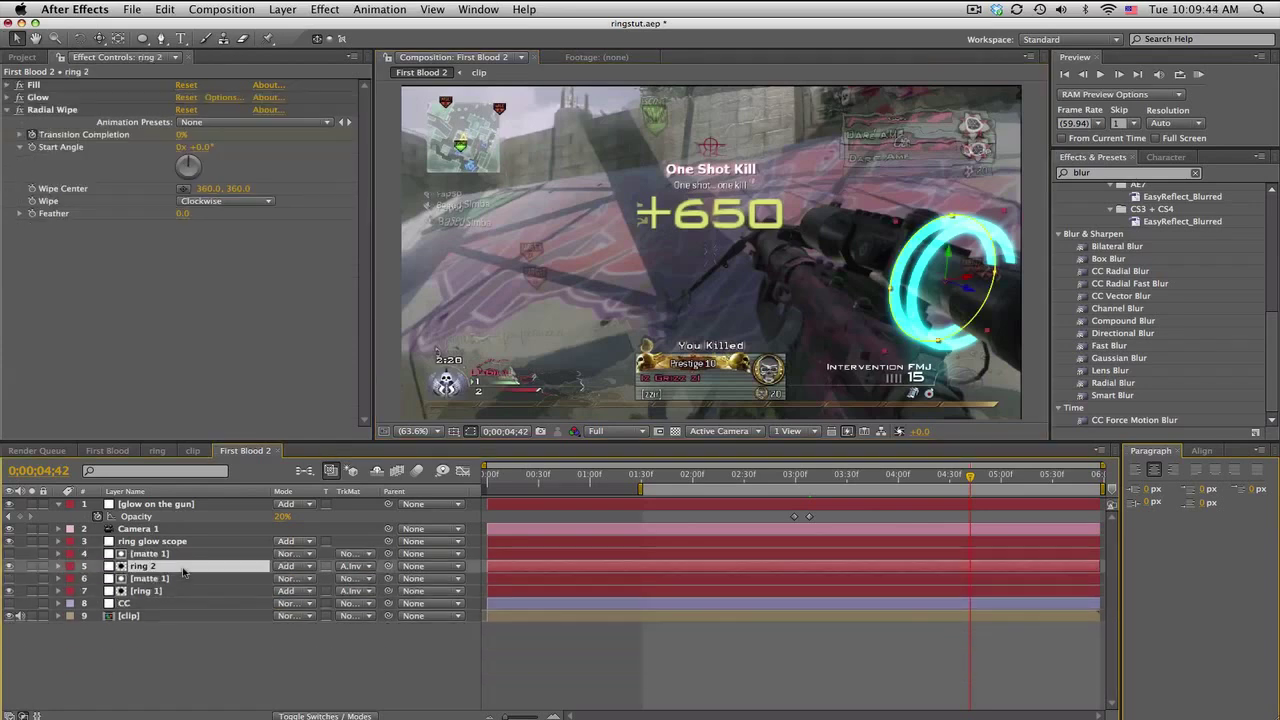
key(p)
drag(345, 579, 395, 577)
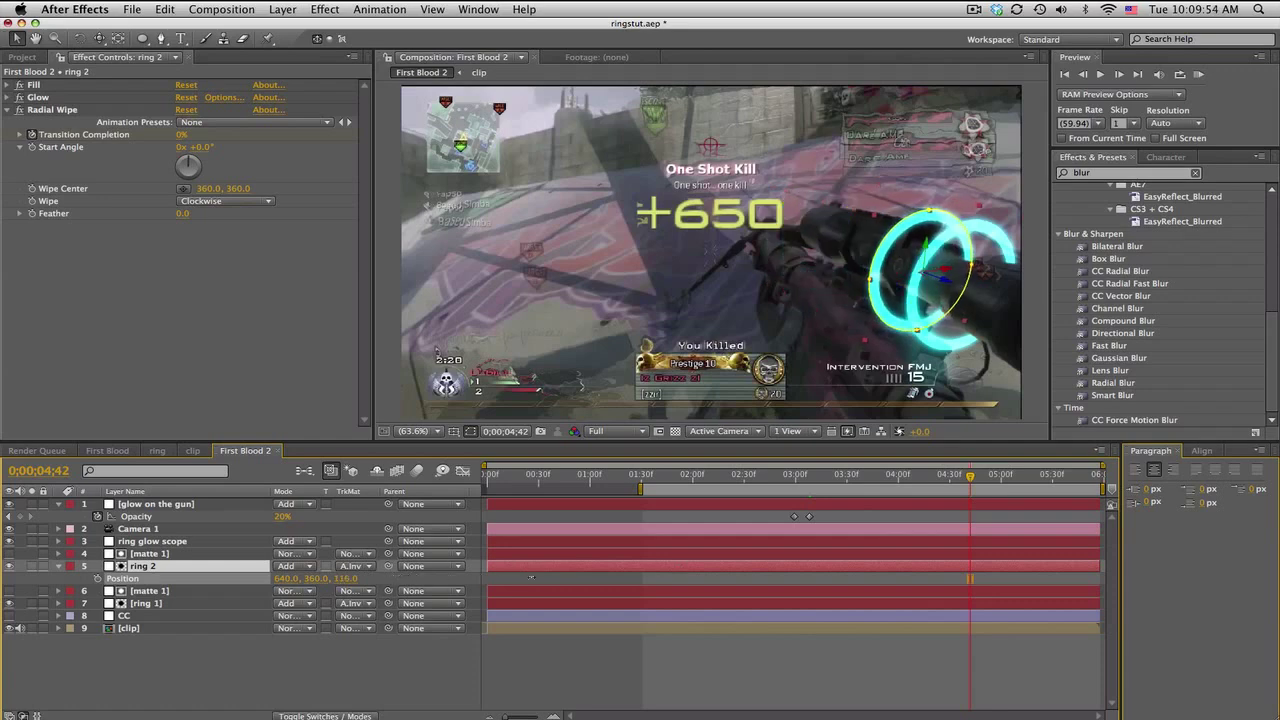
drag(531, 577, 265, 563)
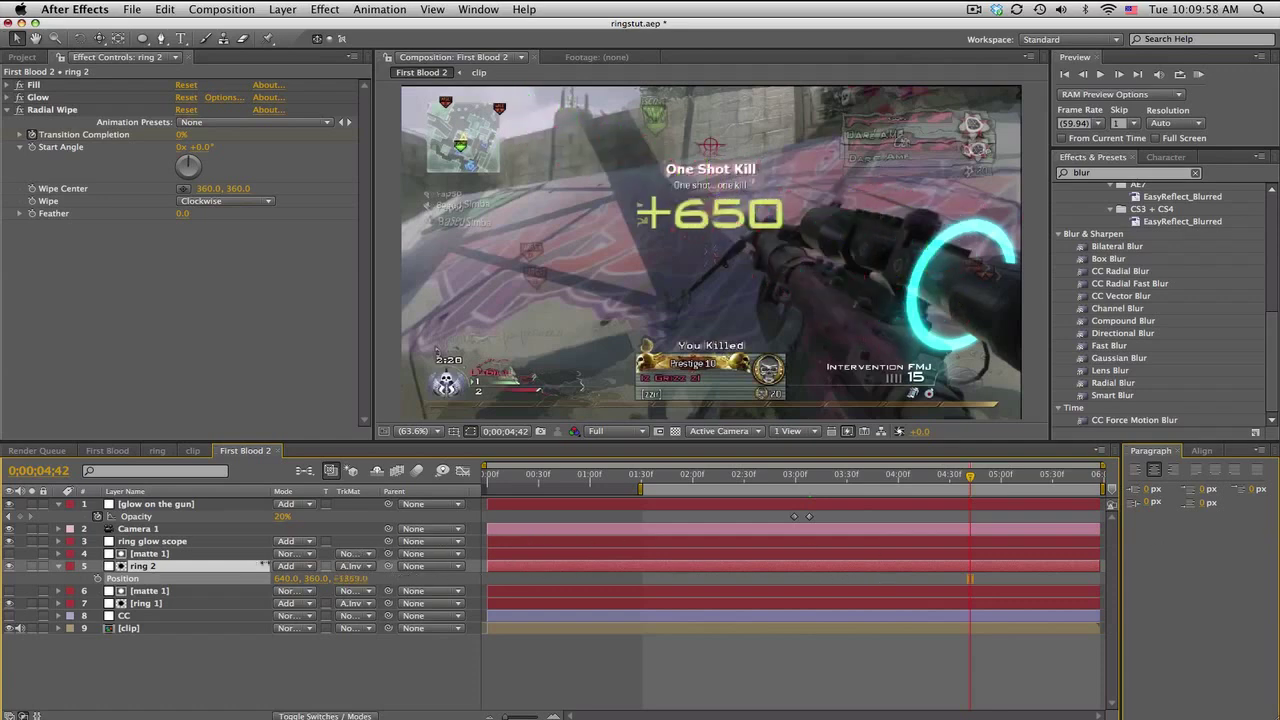
drag(370, 566, 378, 577)
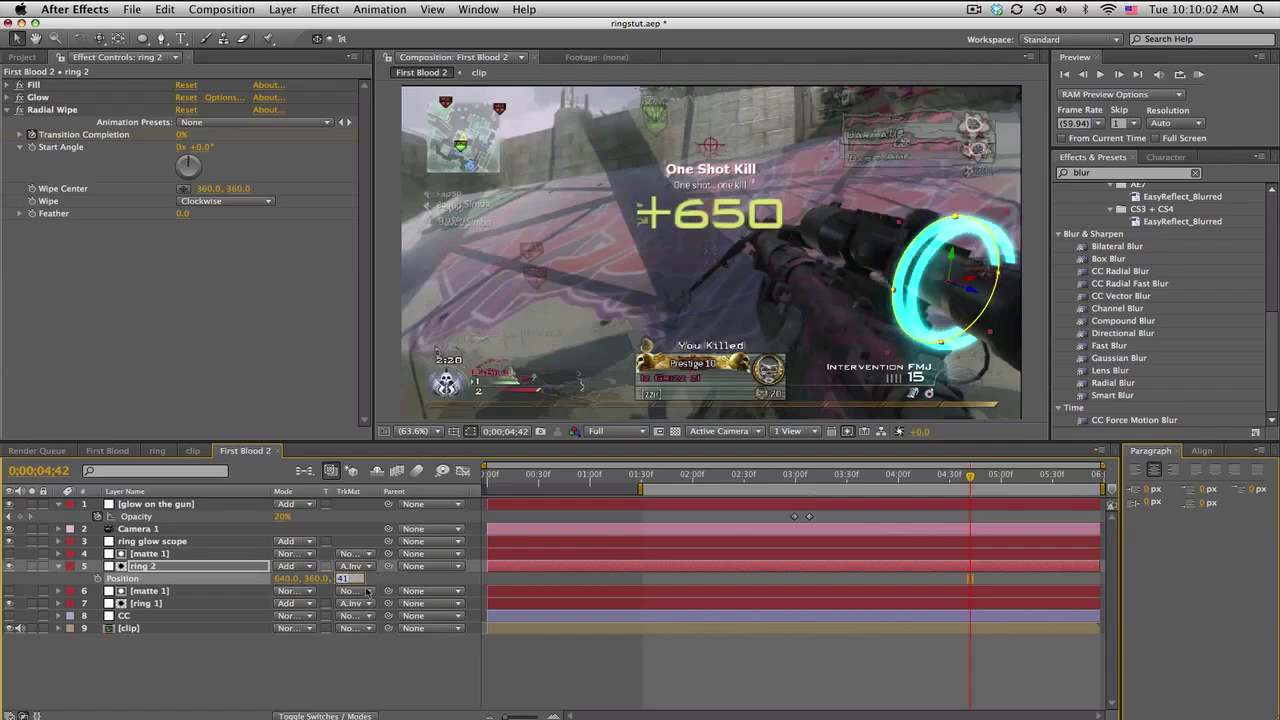
text(50)
key(Return)
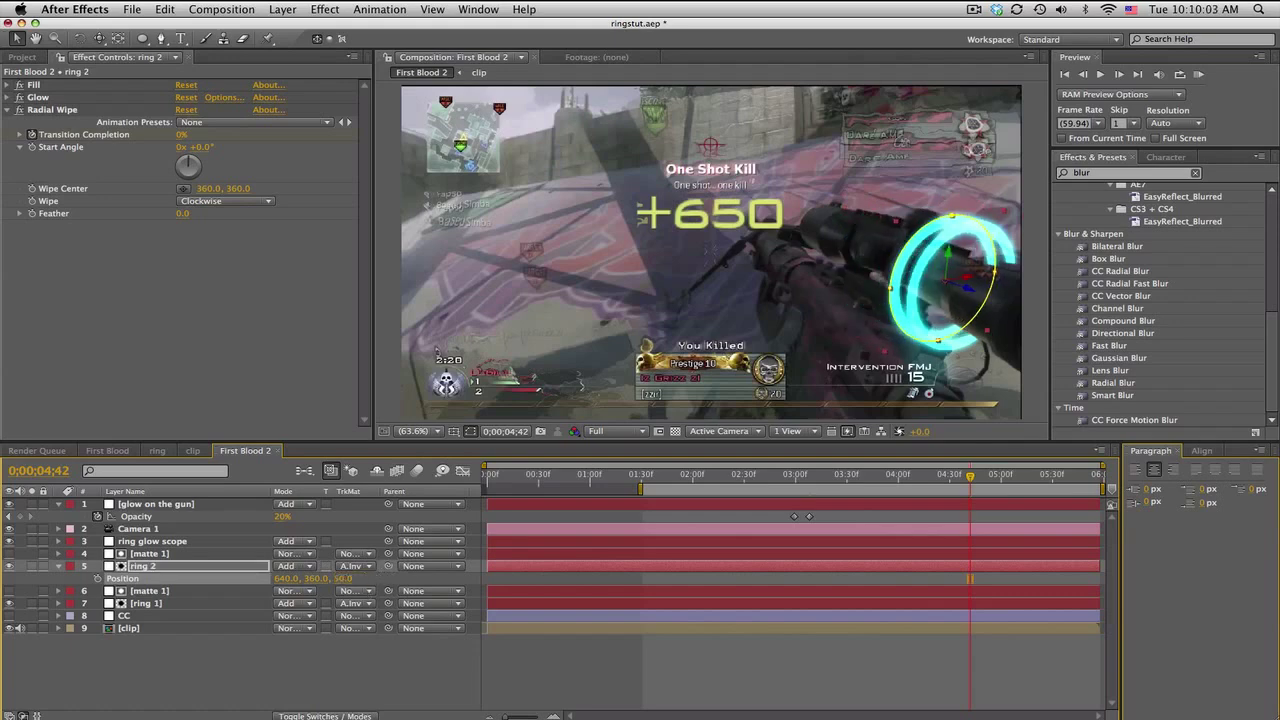
click(721, 649)
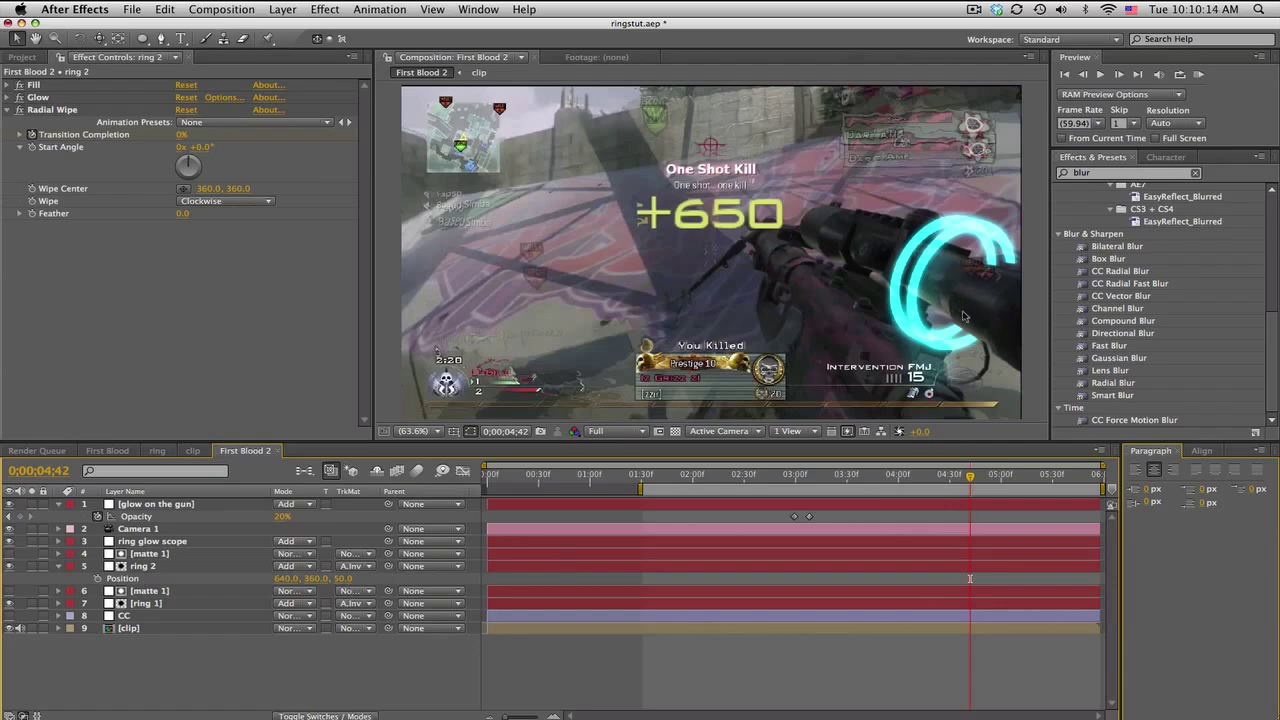
Try shifting ring 1's Y position slightly and set it back to 360.
click(145, 604)
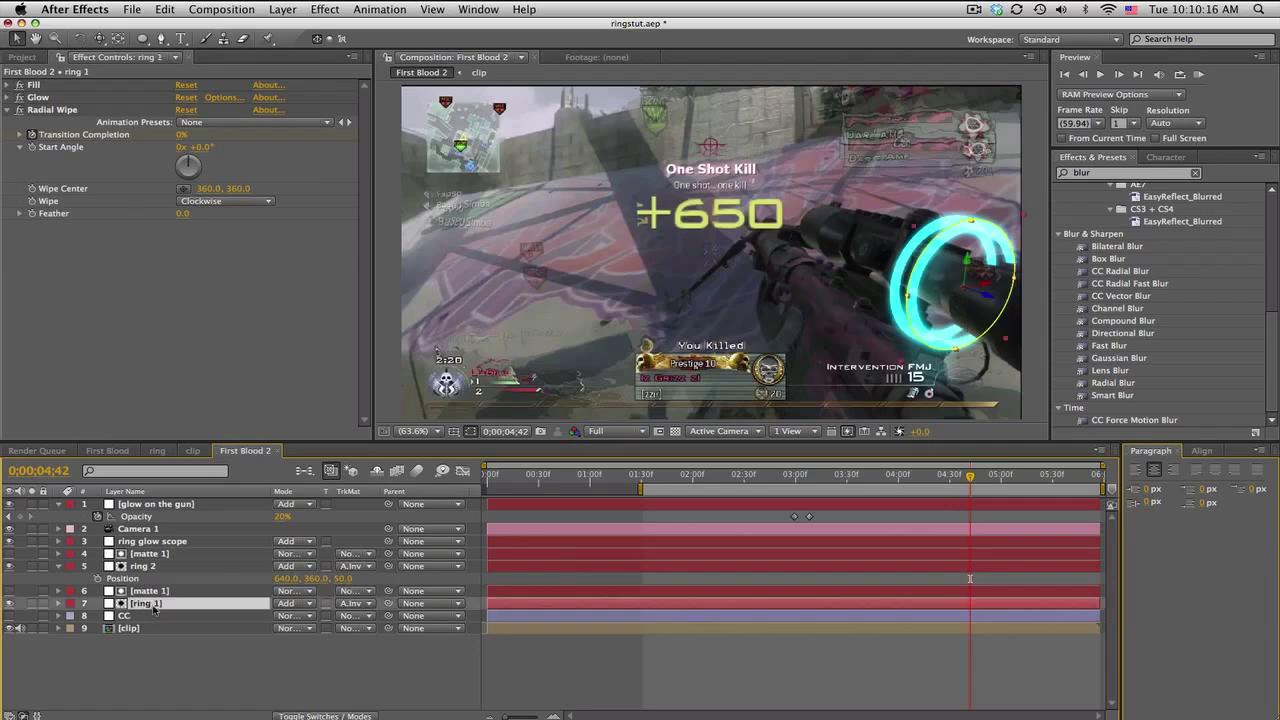
key(p)
mouse_move(318, 612)
mouse_down()
mouse_move(365, 612)
mouse_move(340, 615)
mouse_up()
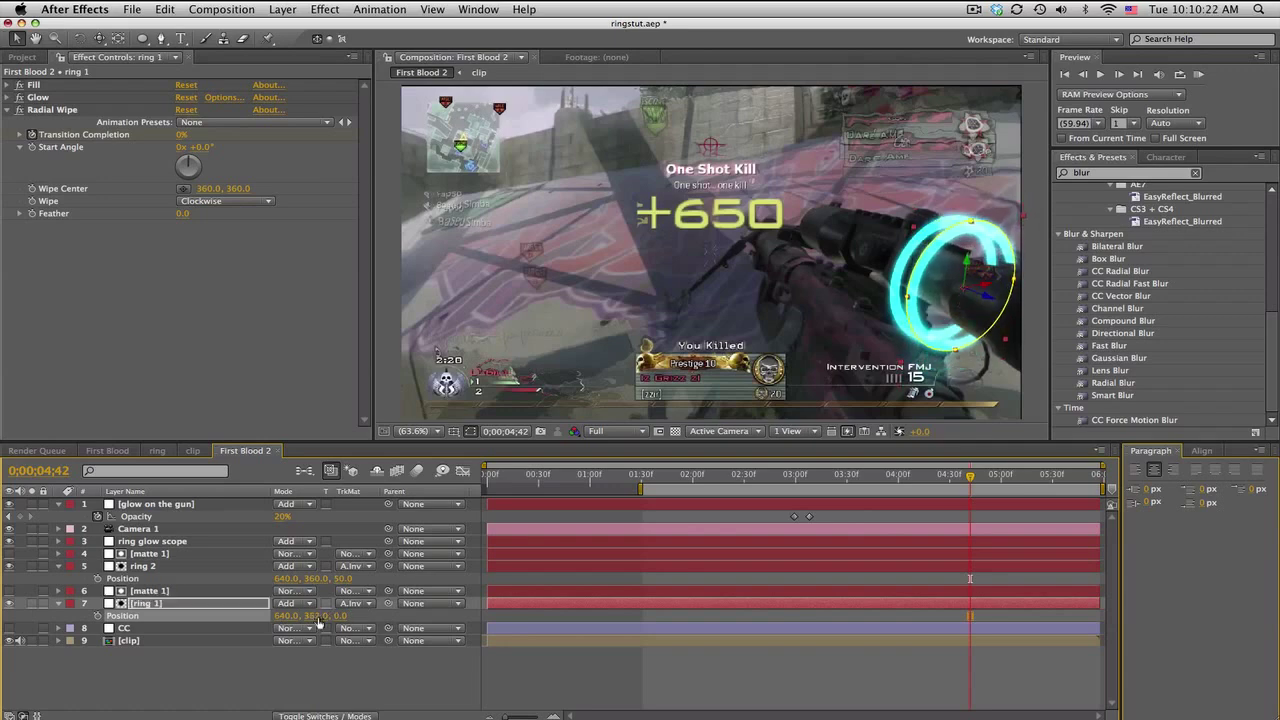
click(316, 615)
text(360)
key(Return)
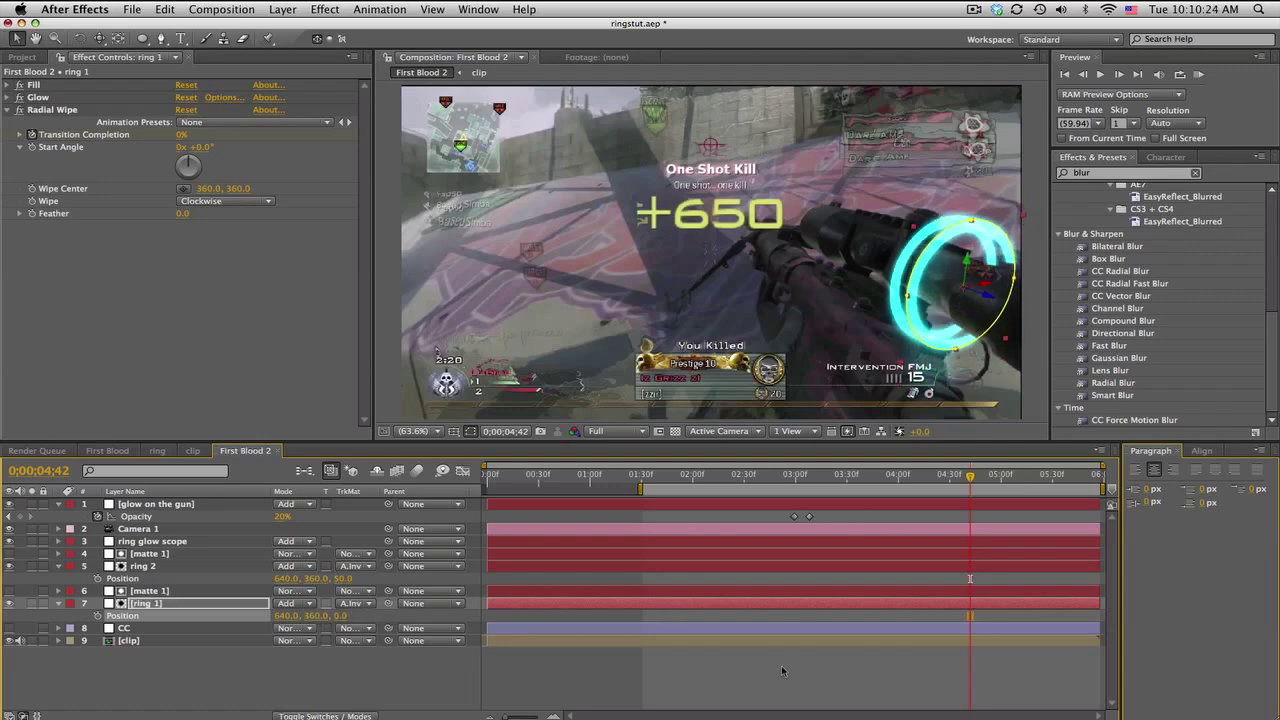
click(810, 677)
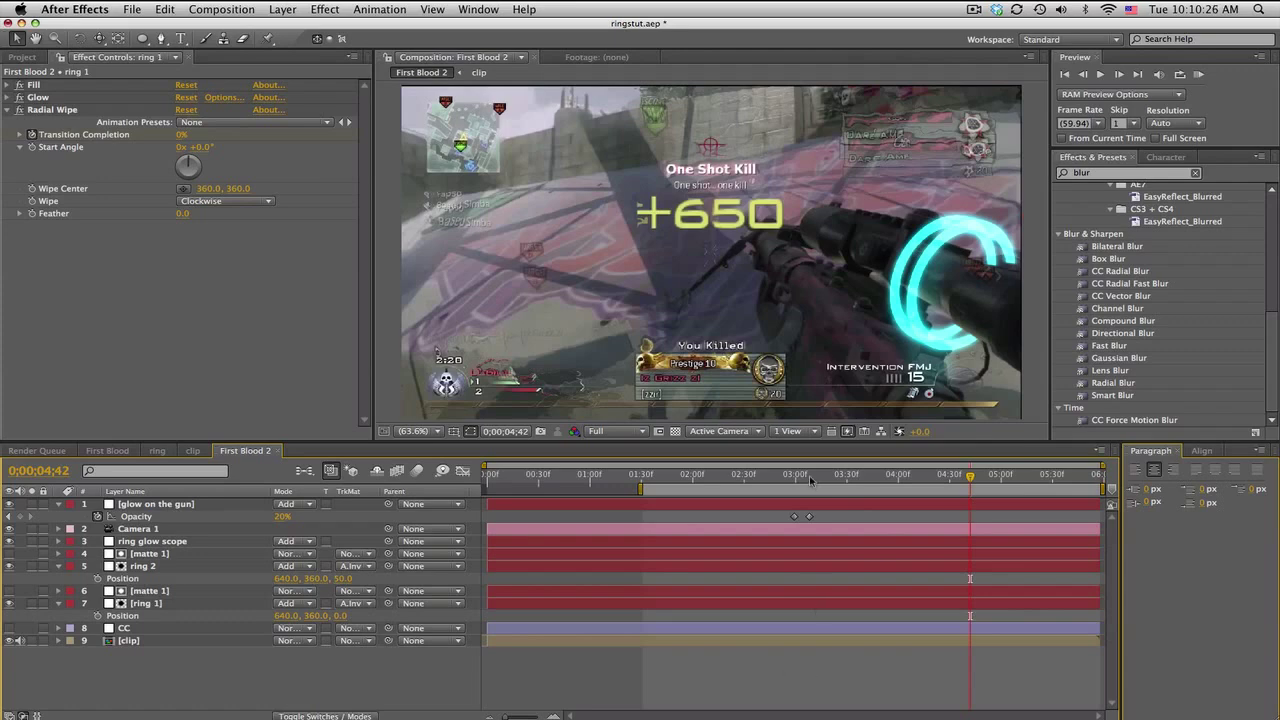
Scrub the composition between 0;00;02;48 and 0;00;05;43 to review the animated rings and the gun glow.
drag(810, 480, 775, 490)
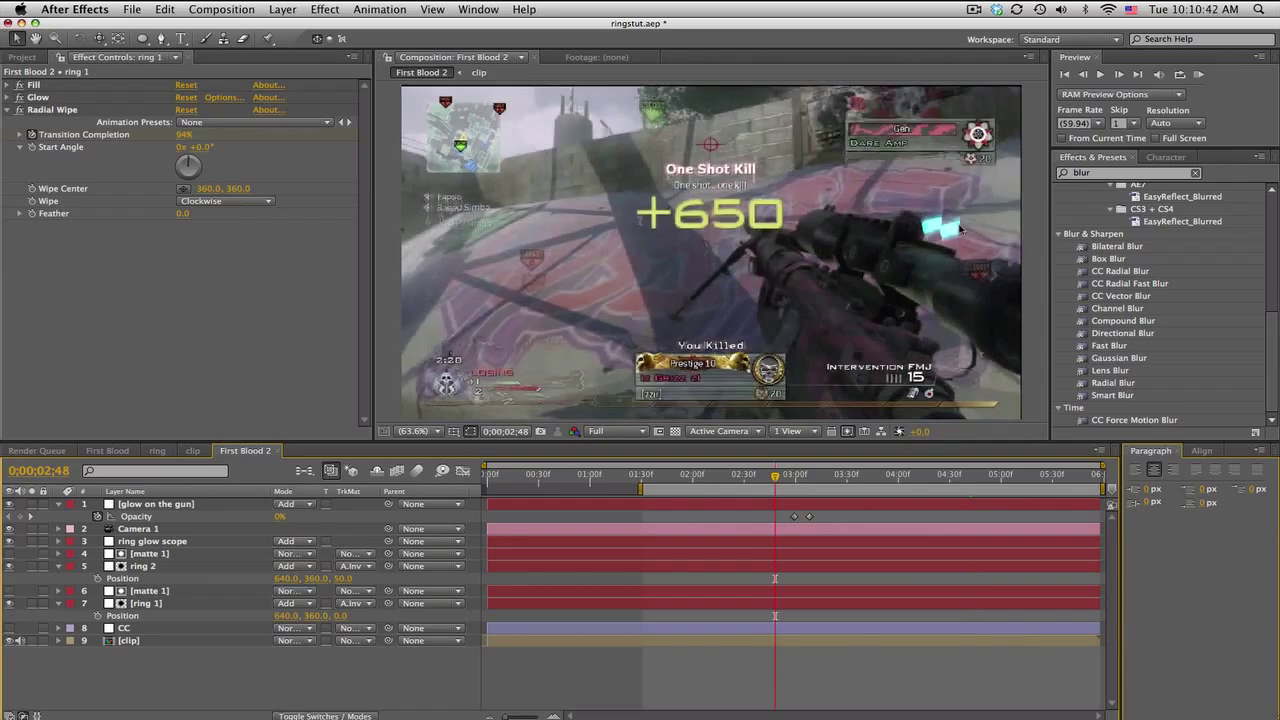
drag(778, 479, 1076, 478)
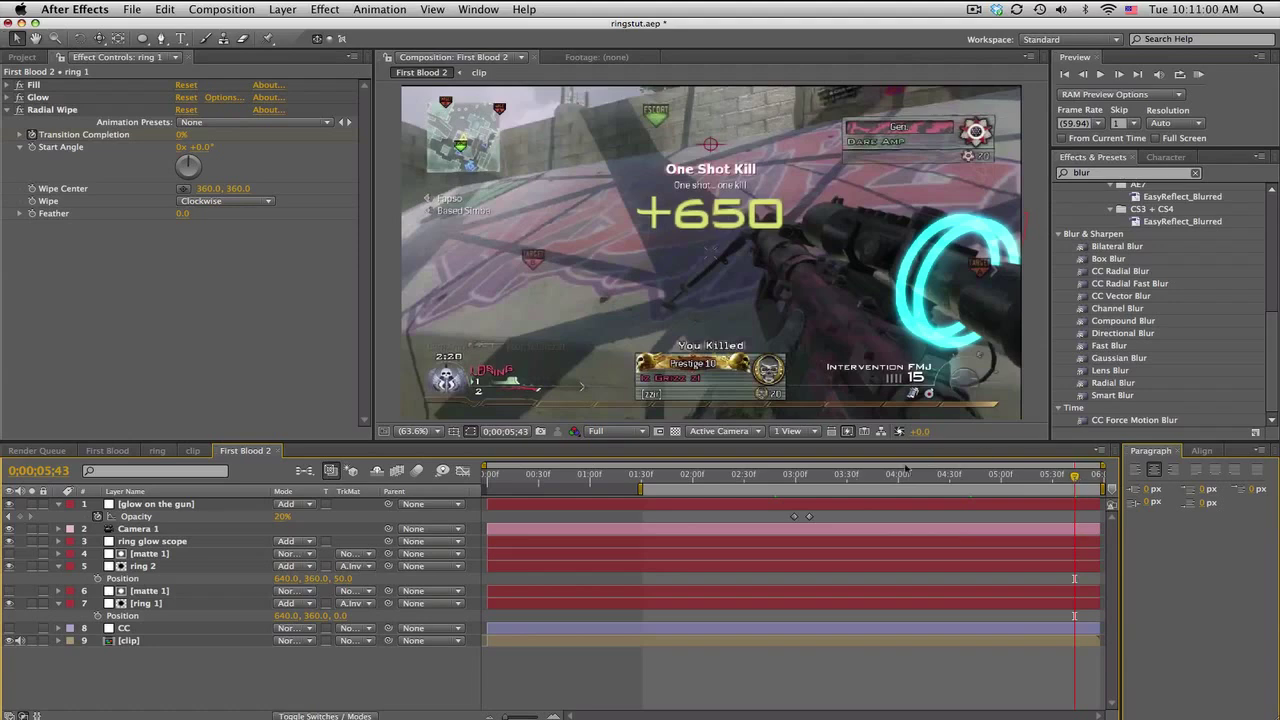
click(806, 472)
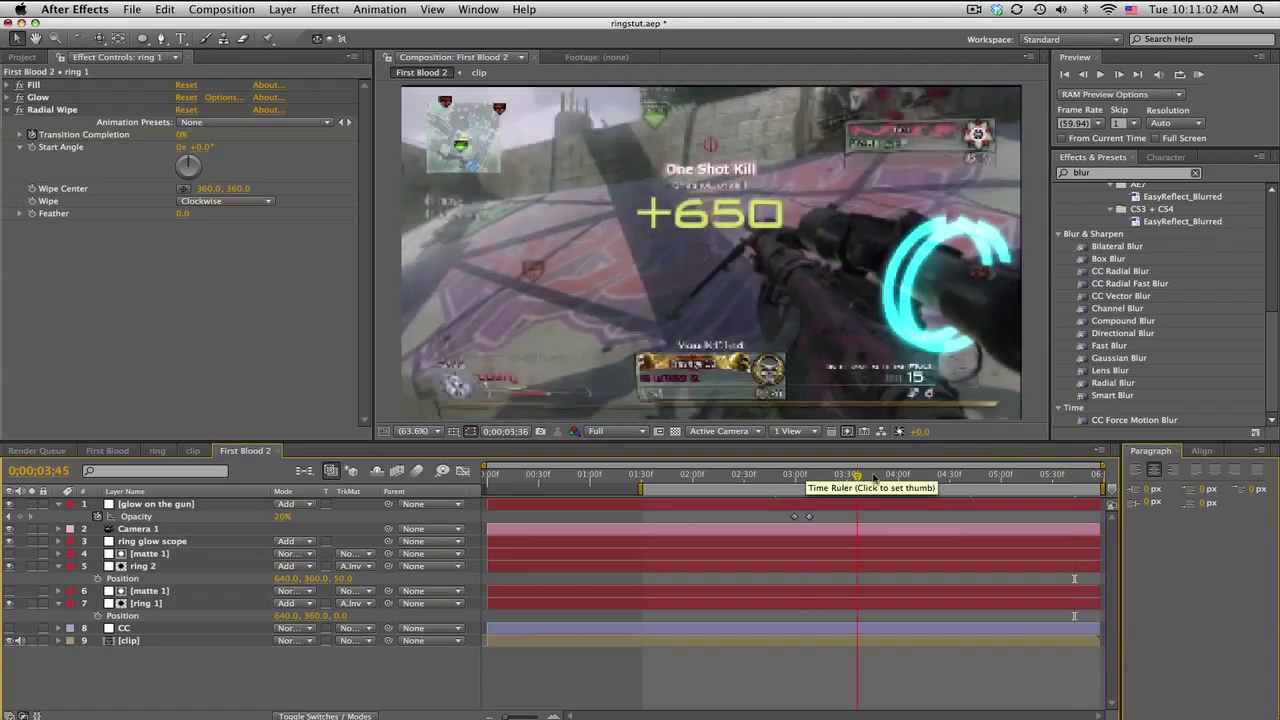
click(1014, 462)
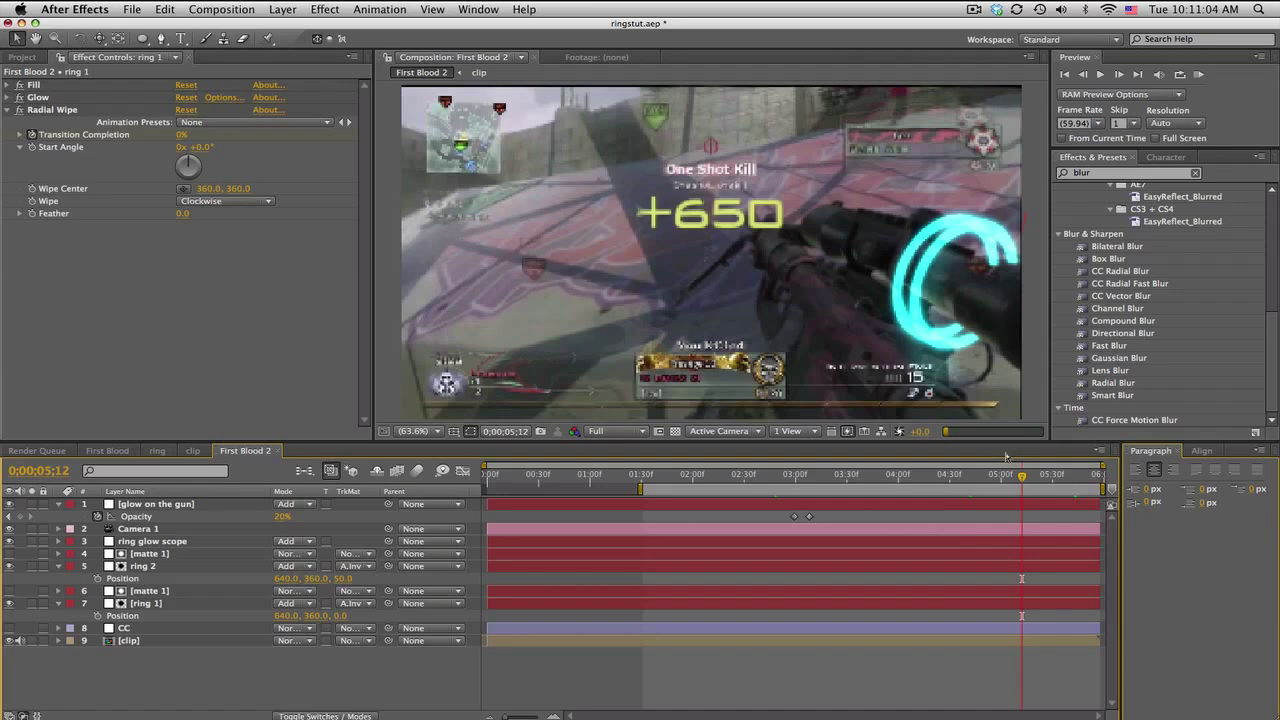